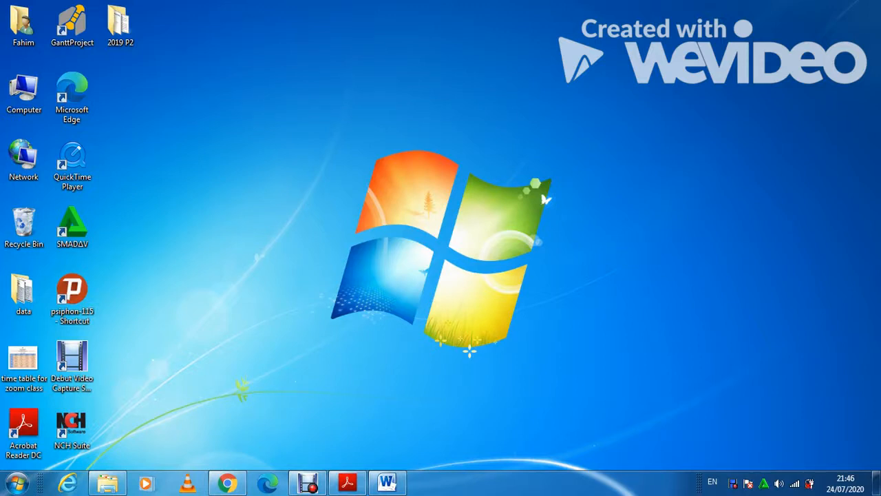
# Bring the question paper PDF back up and scroll to Task 3 question 18 and Evidence 4
pyautogui.moveTo(347, 482)
pyautogui.click(348, 482)
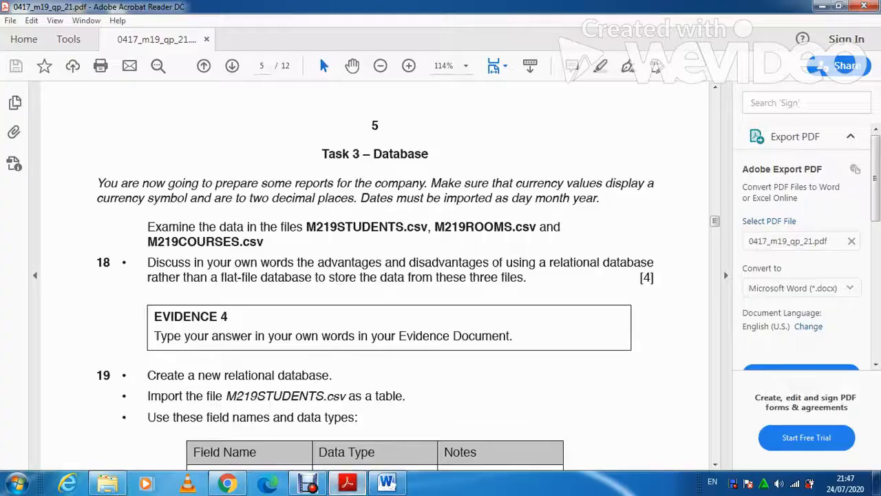
pyautogui.scroll(-1, 376, 275)
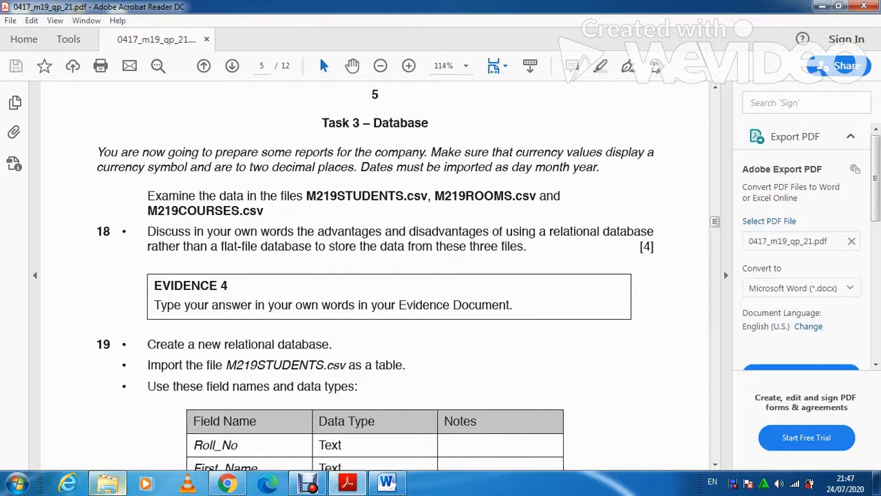
# Open the M219STUDENTS, M219ROOMS and M219COURSES source files in Excel one after another
pyautogui.click(107, 483)
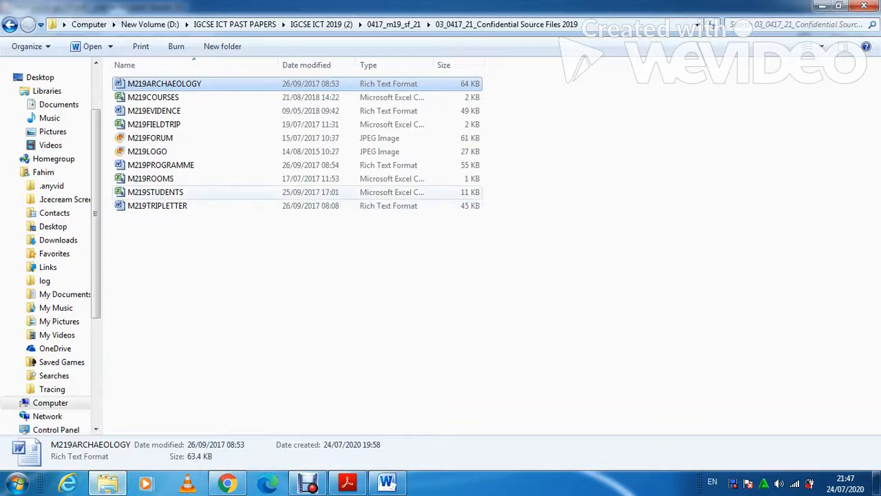
pyautogui.click(155, 193)
pyautogui.moveTo(108, 484)
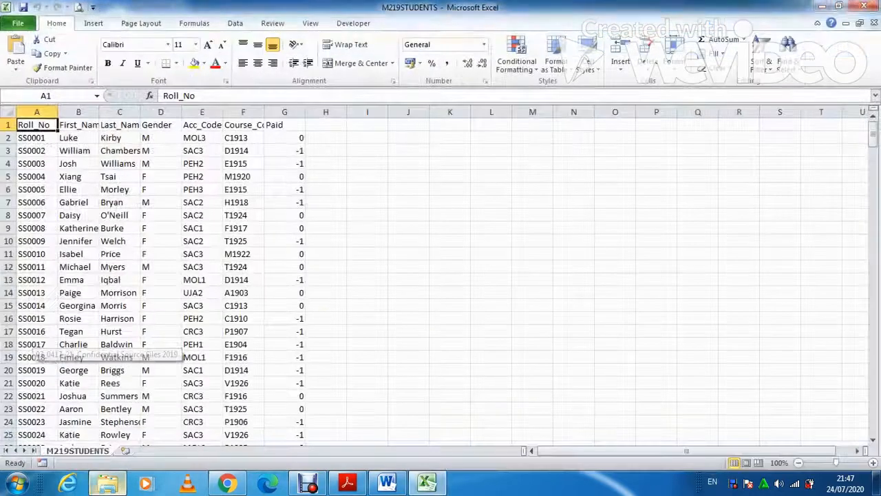
pyautogui.click(105, 484)
pyautogui.doubleClick(151, 179)
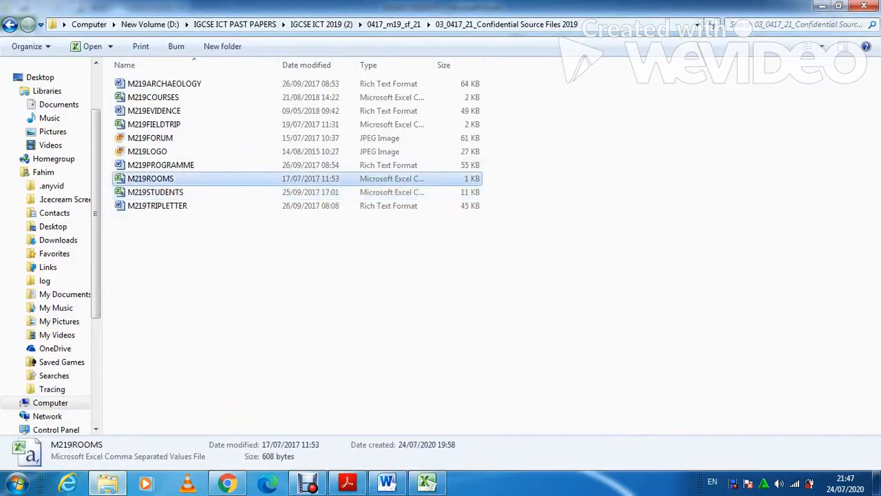
pyautogui.click(107, 484)
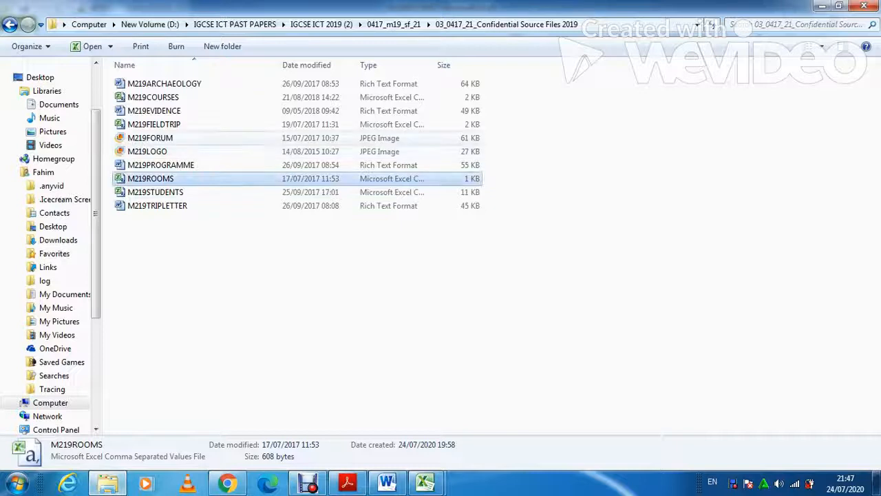
pyautogui.doubleClick(152, 97)
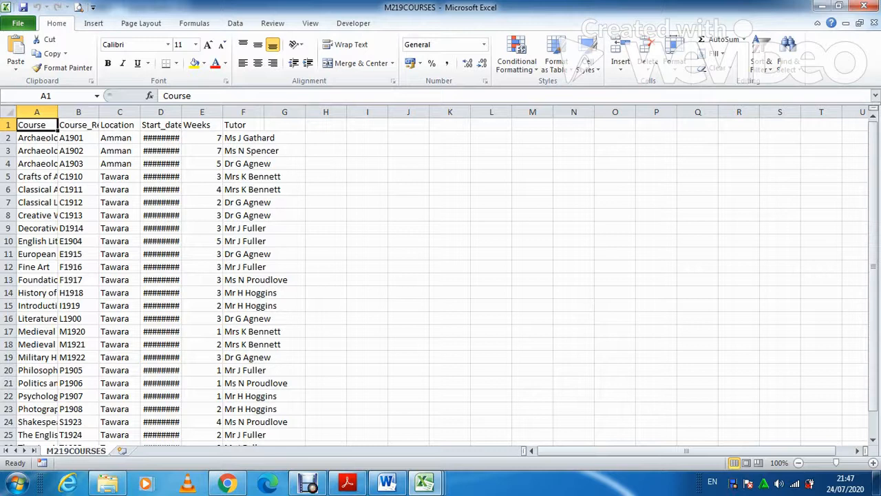
# Look through the M219ROOMS and M219STUDENTS workbooks, then close the Excel workbooks
pyautogui.click(424, 482)
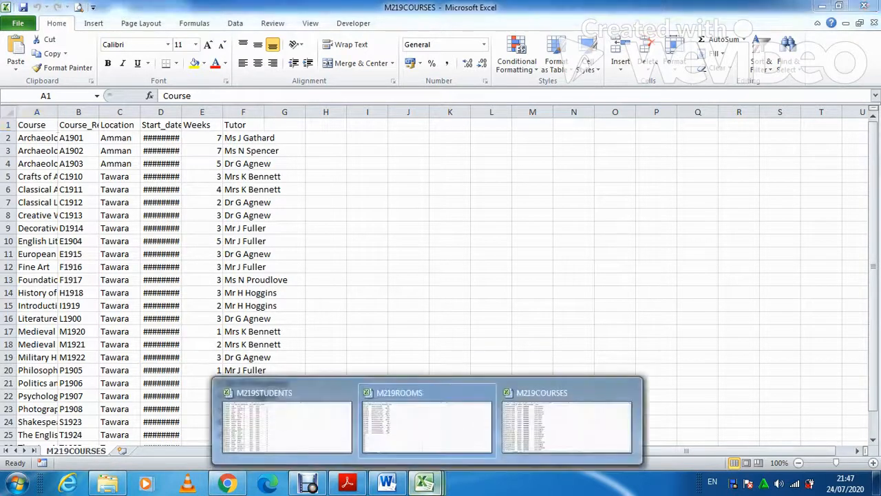
pyautogui.click(427, 424)
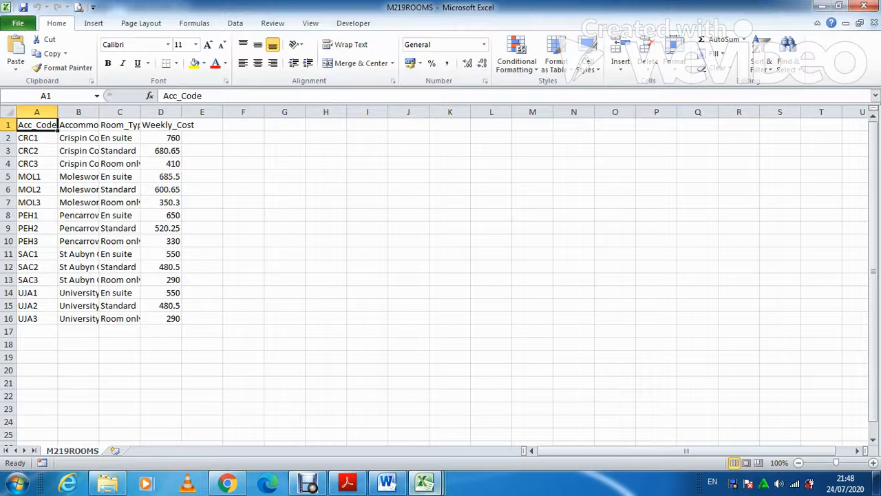
pyautogui.click(424, 481)
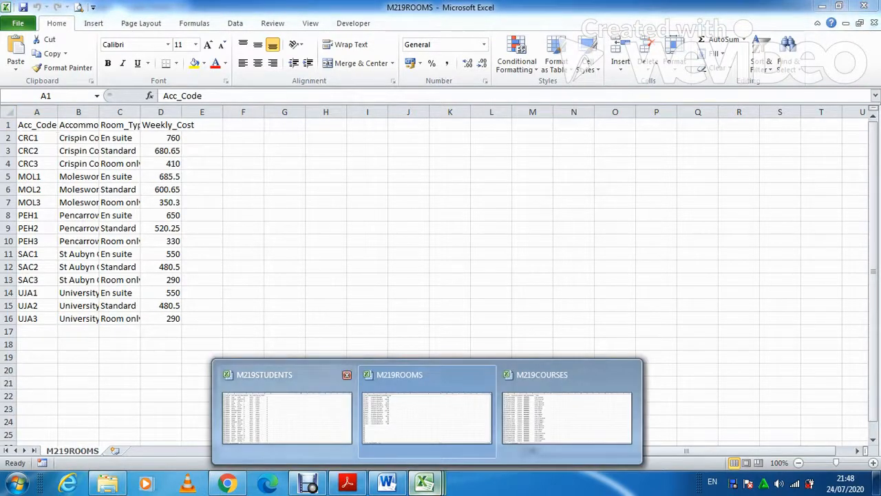
pyautogui.click(286, 413)
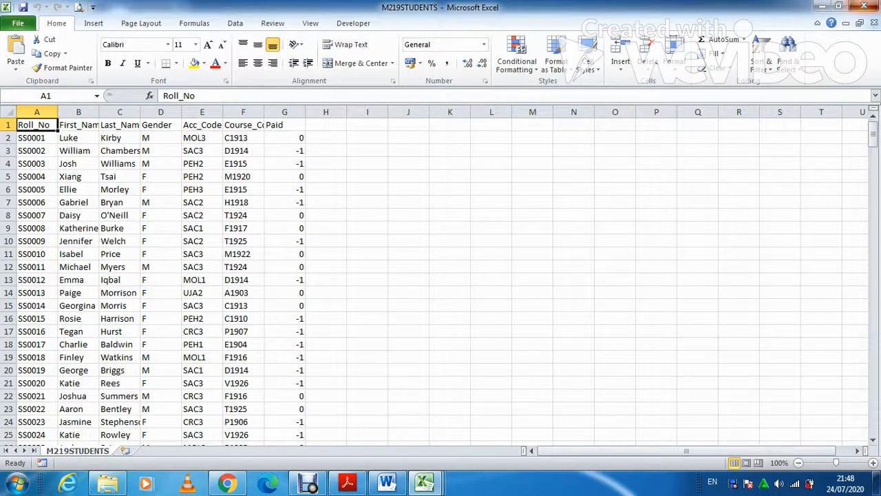
pyautogui.click(864, 6)
pyautogui.click(863, 5)
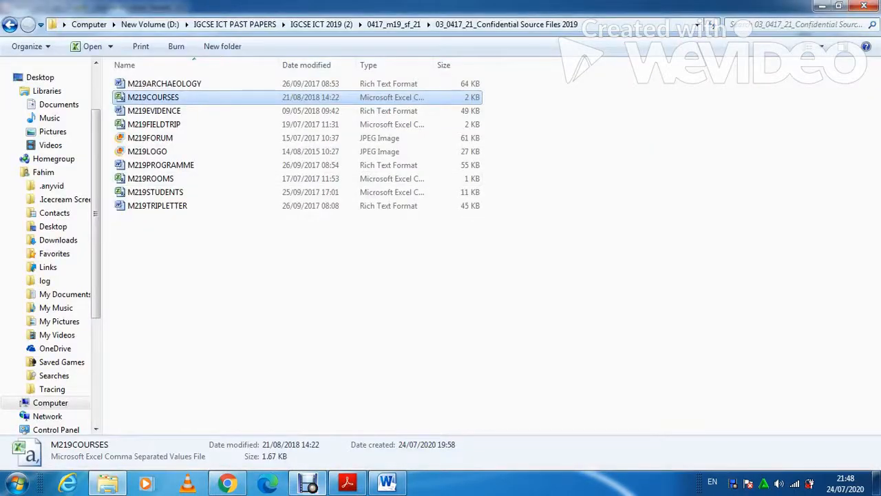
# Reread Task 3 in the question paper, then bring the Word evidence document forward
pyautogui.click(348, 482)
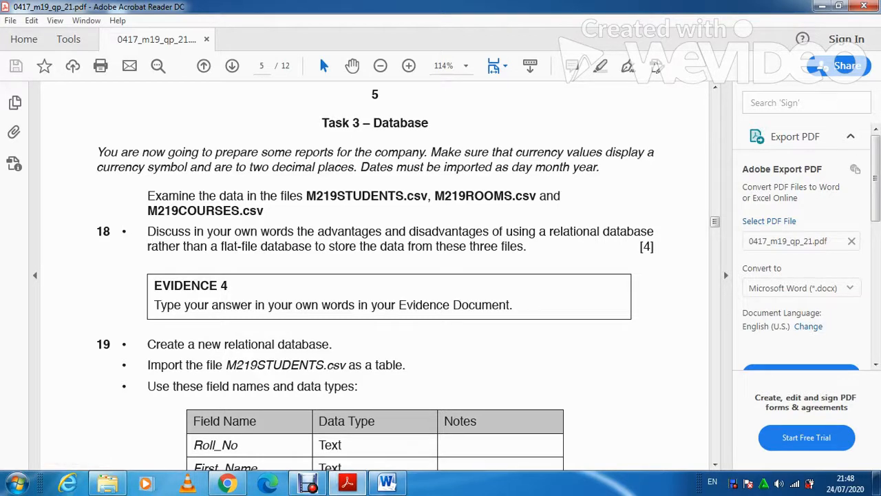
pyautogui.click(386, 483)
# Below Evidence 4, type 'Advantages of relational database:' and start a '1-' numbered item
pyautogui.click(251, 190)
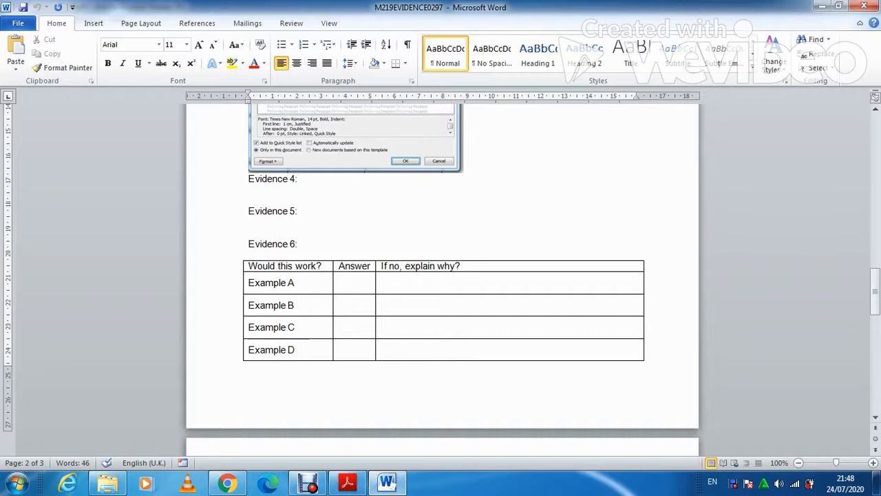
pyautogui.press('Return')
pyautogui.write('A')
pyautogui.press('Tab')
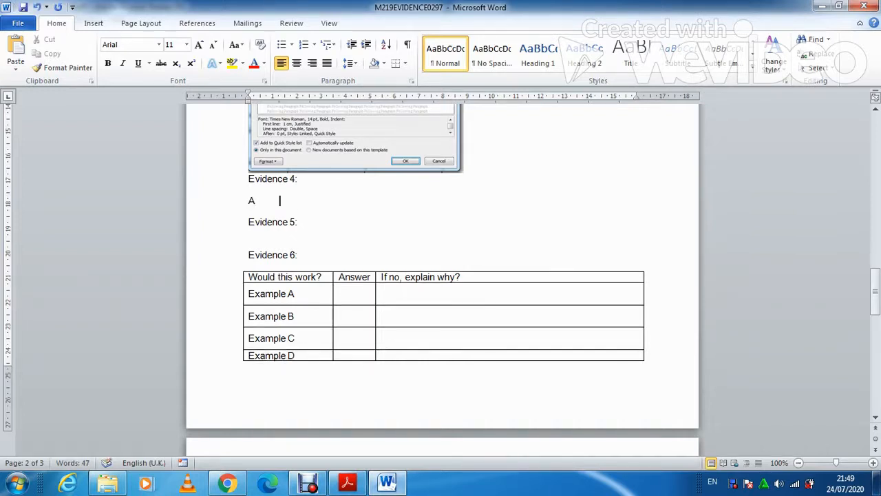
pyautogui.write('D')
pyautogui.press('BackSpace')
pyautogui.press('BackSpace')
pyautogui.write('D')
pyautogui.press('BackSpace')
pyautogui.write('dvantages of relatio')
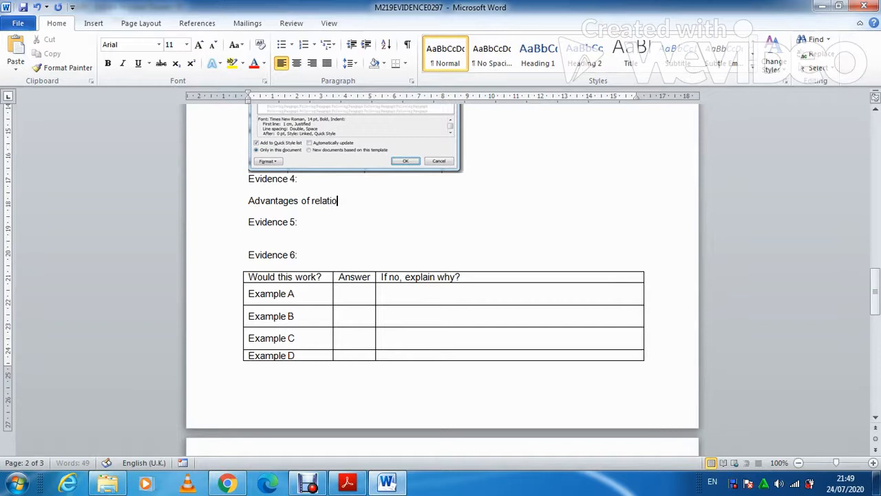
pyautogui.write('nal database:')
pyautogui.press('Return')
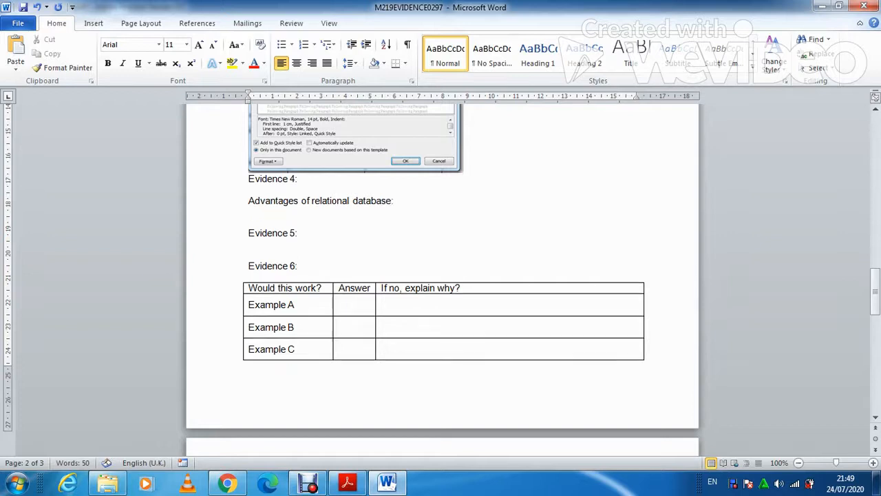
pyautogui.write('1-')
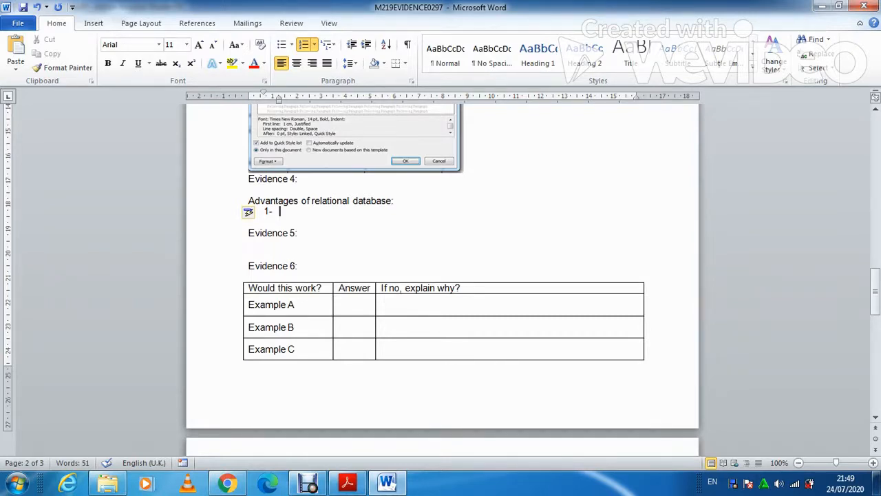
# Write item 1: data is not repeated in a relational database, entered only once
pyautogui.write('Data is no')
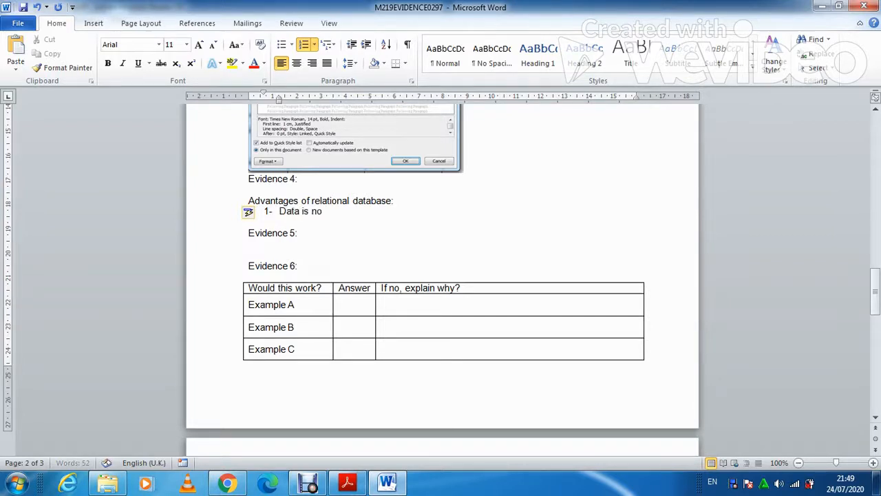
pyautogui.write('t repeated in ')
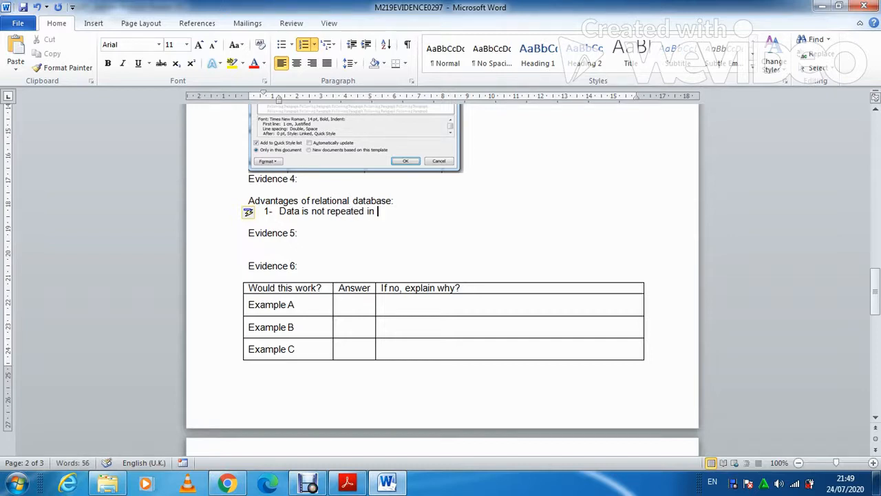
pyautogui.write('relational ')
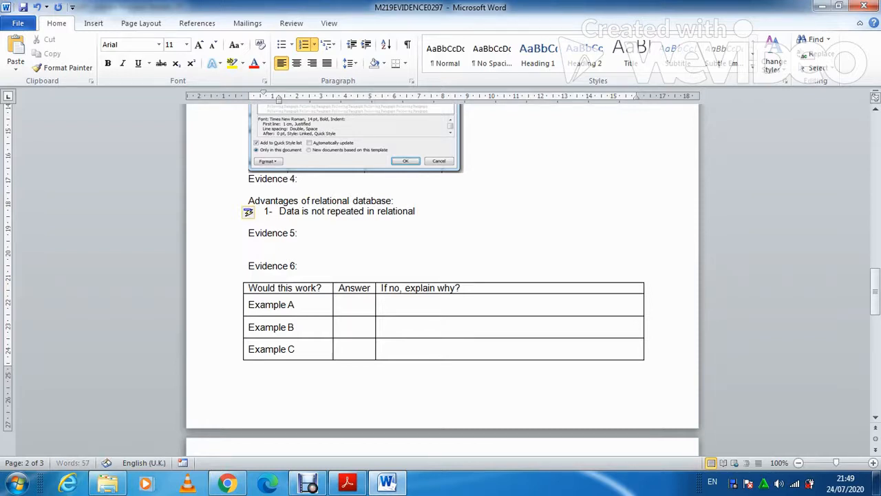
pyautogui.write('database')
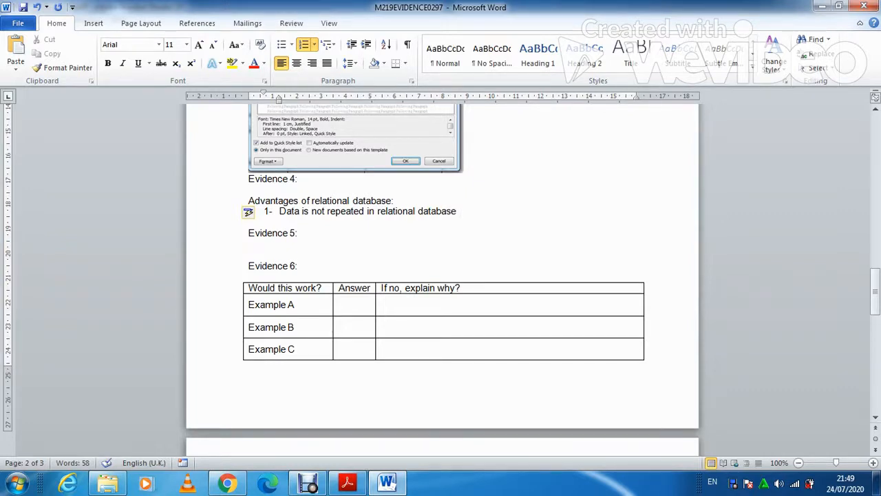
pyautogui.write('itmeans')
pyautogui.press('BackSpace')
pyautogui.press('BackSpace')
pyautogui.press('BackSpace')
pyautogui.press('BackSpace')
pyautogui.press('BackSpace')
pyautogui.write('meas')
pyautogui.press('BackSpace')
pyautogui.press('BackSpace')
pyautogui.write('ans the data')
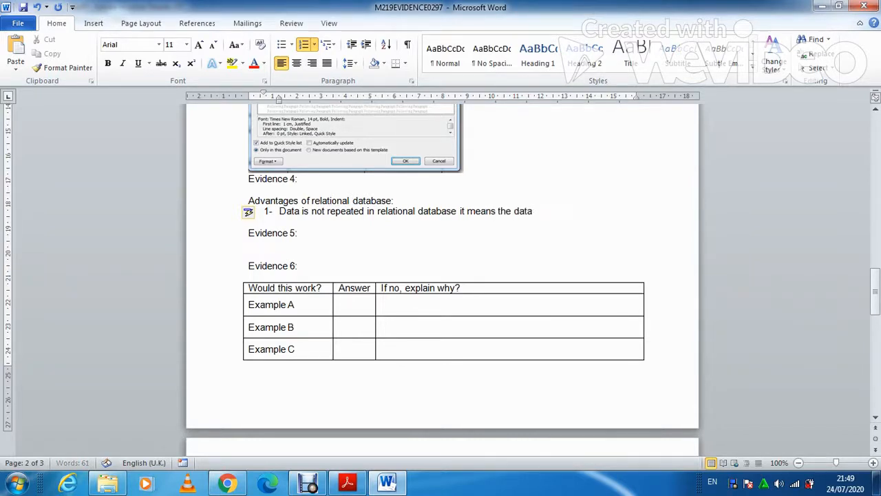
pyautogui.write(' in e')
pyautogui.write('ered only o')
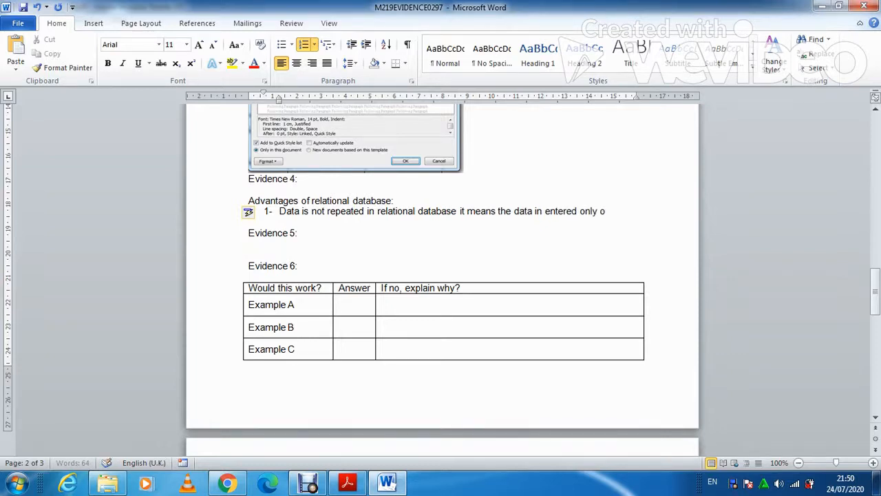
pyautogui.write('nec.')
pyautogui.press('BackSpace')
pyautogui.press('BackSpace')
pyautogui.press('BackSpace')
pyautogui.write('ce.')
pyautogui.press('Return')
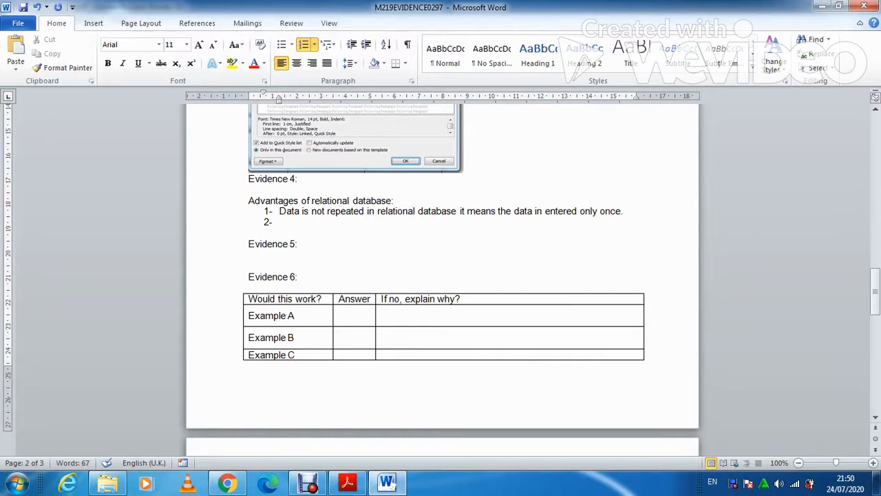
# Type item 2, 'It is simple to generate reports using relational database', and begin item 3
pyautogui.write('It is simple to gene')
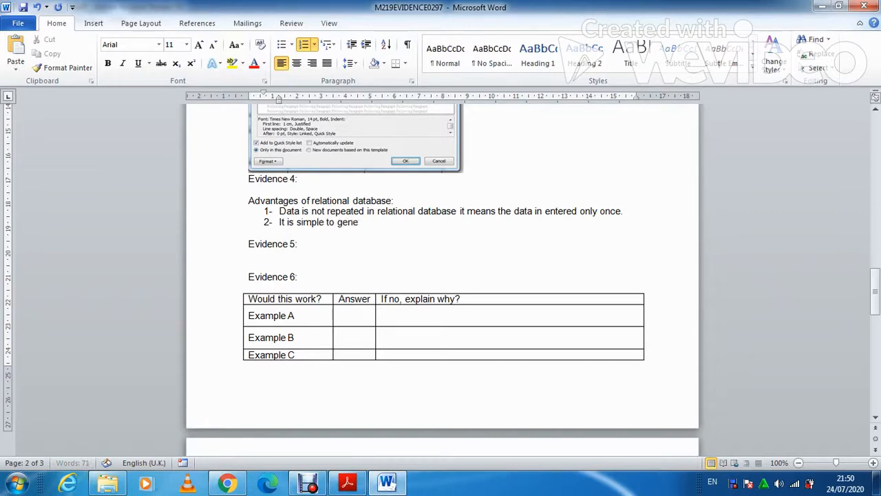
pyautogui.write('rate reports using relatio')
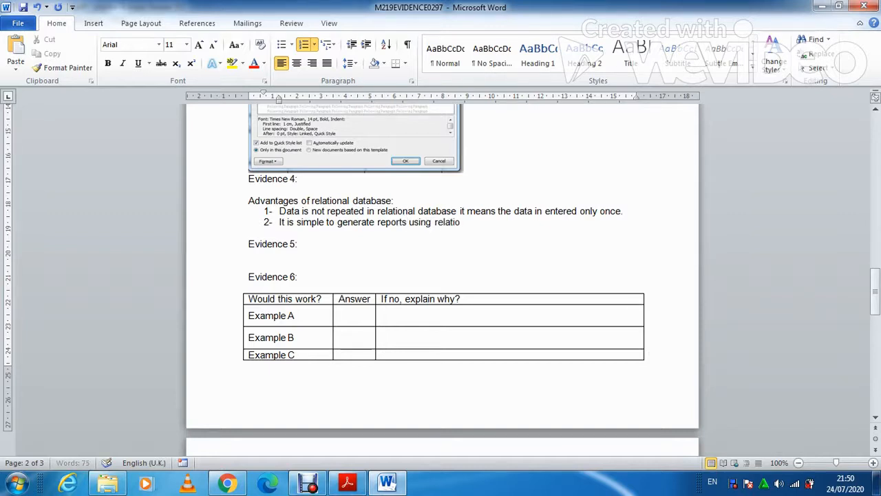
pyautogui.write('nsal dat')
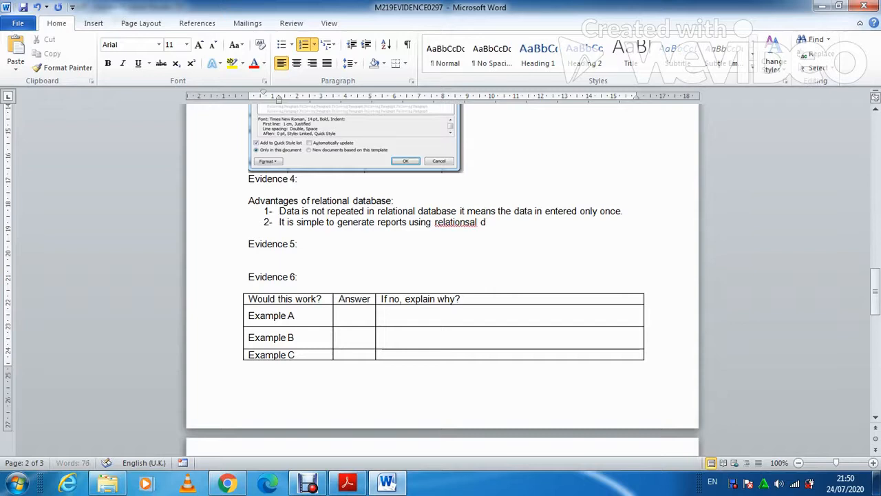
pyautogui.press('BackSpace')
pyautogui.press('BackSpace')
pyautogui.press('BackSpace')
pyautogui.press('BackSpace')
pyautogui.press('BackSpace')
pyautogui.press('BackSpace')
pyautogui.press('BackSpace')
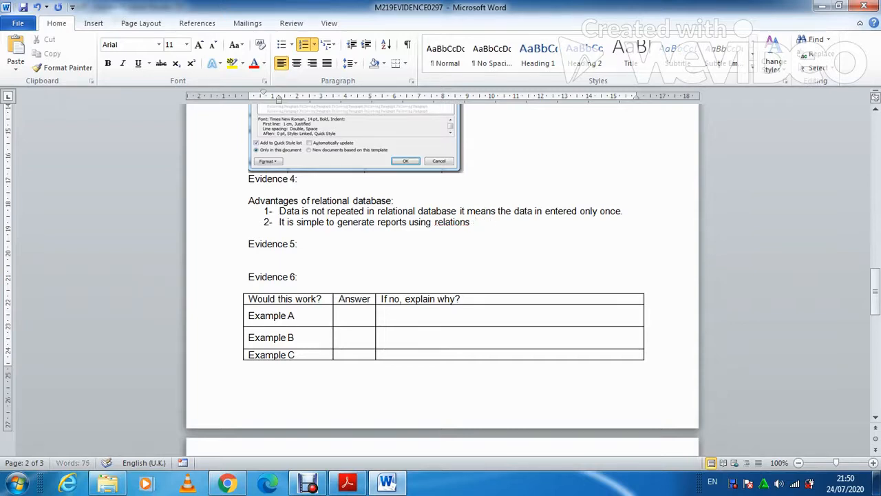
pyautogui.write('al database')
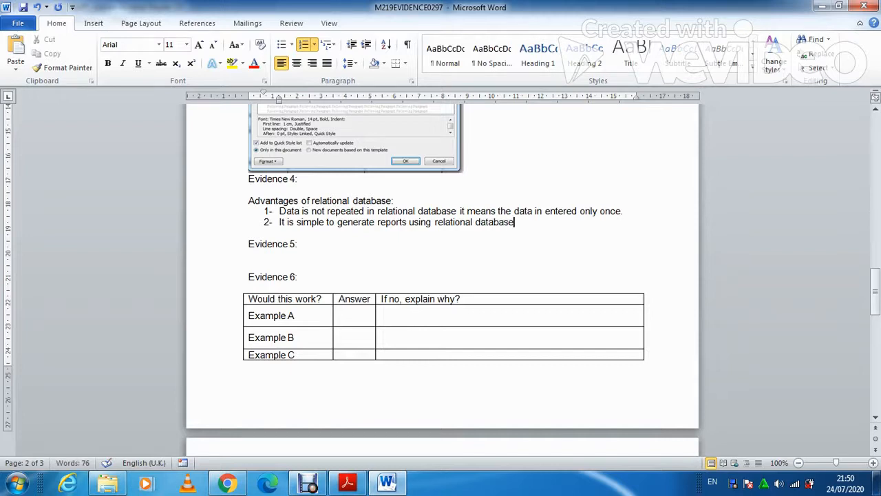
pyautogui.press('Return')
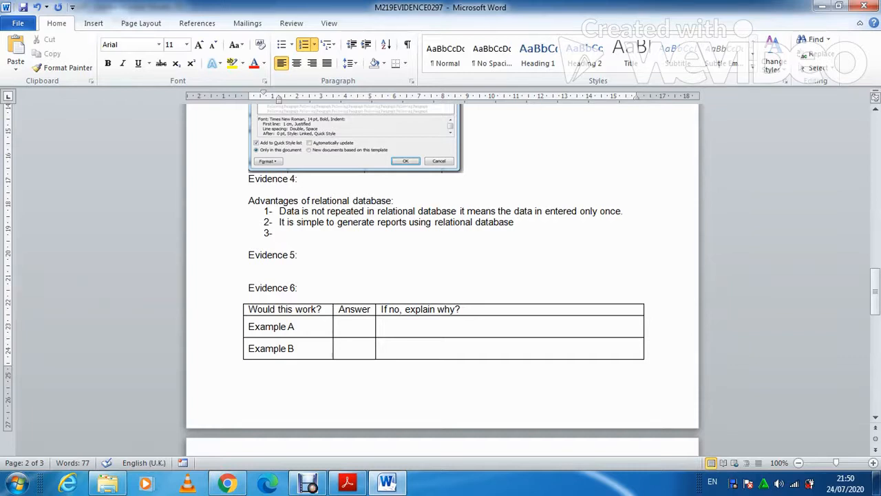
# Write item 3: data stored once cuts down the inconsistency of repeated data entry
pyautogui.write('Data storedinc')
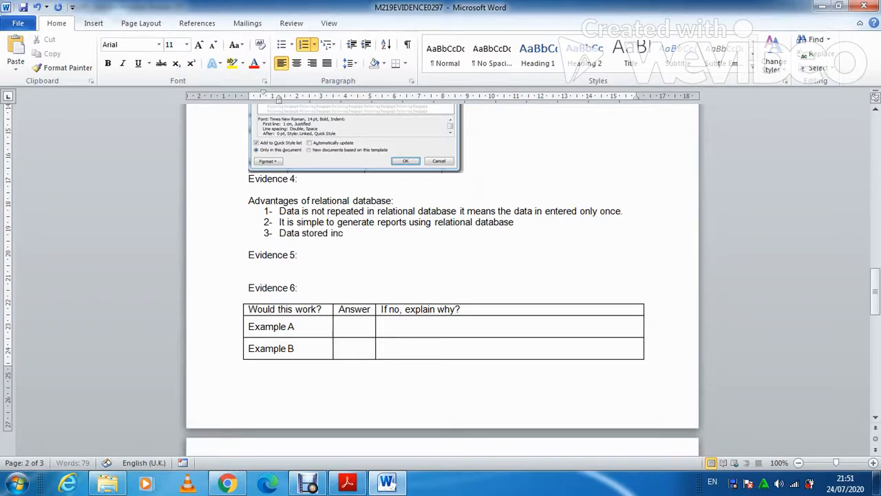
pyautogui.press('BackSpace')
pyautogui.press('BackSpace')
pyautogui.press('BackSpace')
pyautogui.write('once so cuts down the')
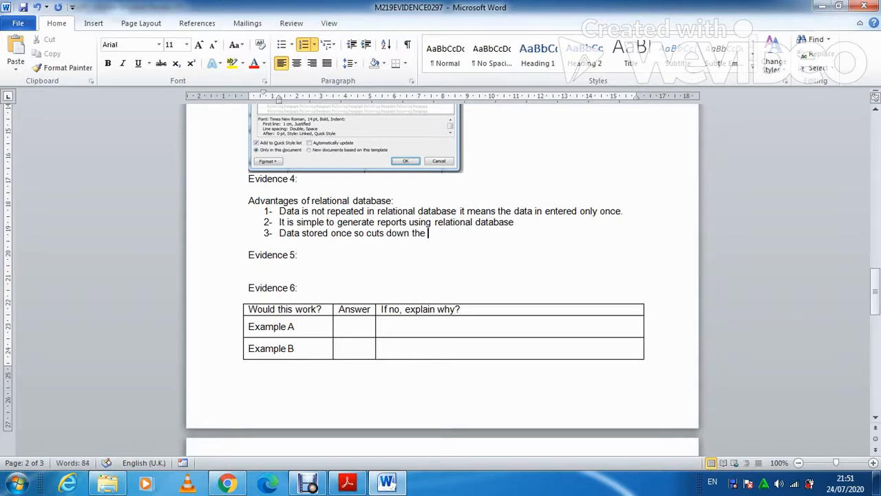
pyautogui.press('BackSpace')
pyautogui.press('BackSpace')
pyautogui.press('BackSpace')
pyautogui.press('BackSpace')
pyautogui.write('inconsistency ')
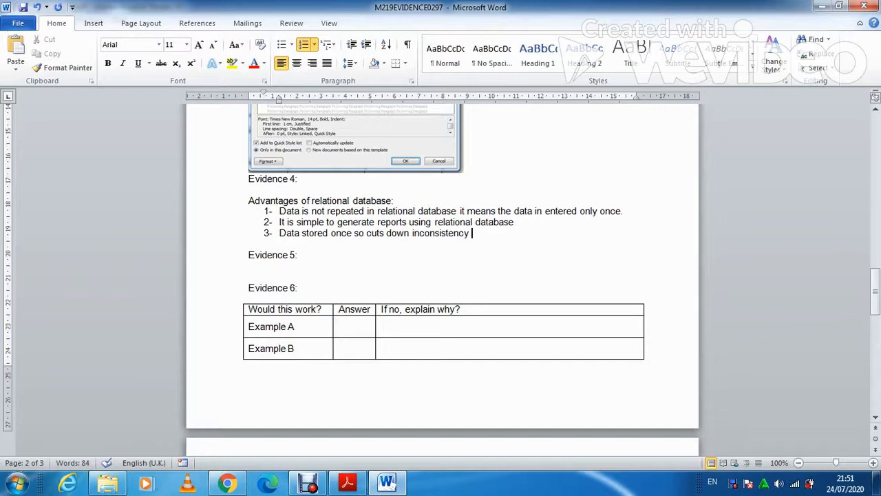
pyautogui.write('of repeated data')
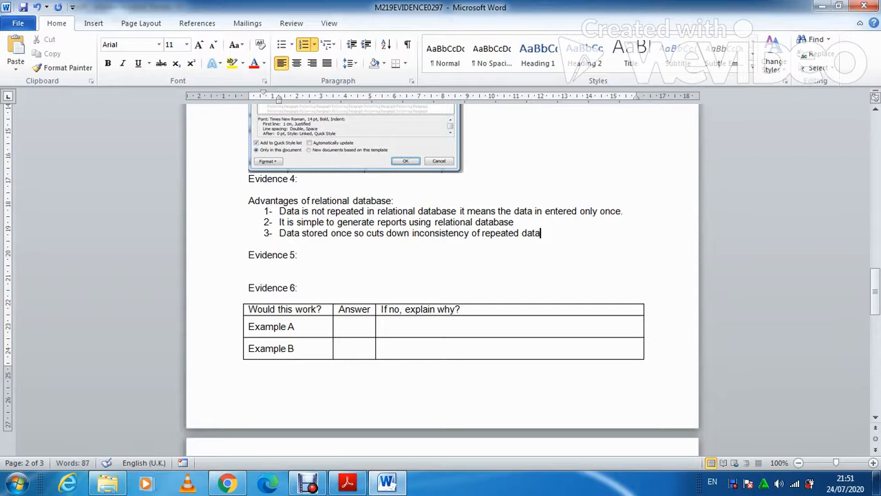
pyautogui.write(' entry')
# Add item 4: it takes less space in computer memory
pyautogui.press('Return')
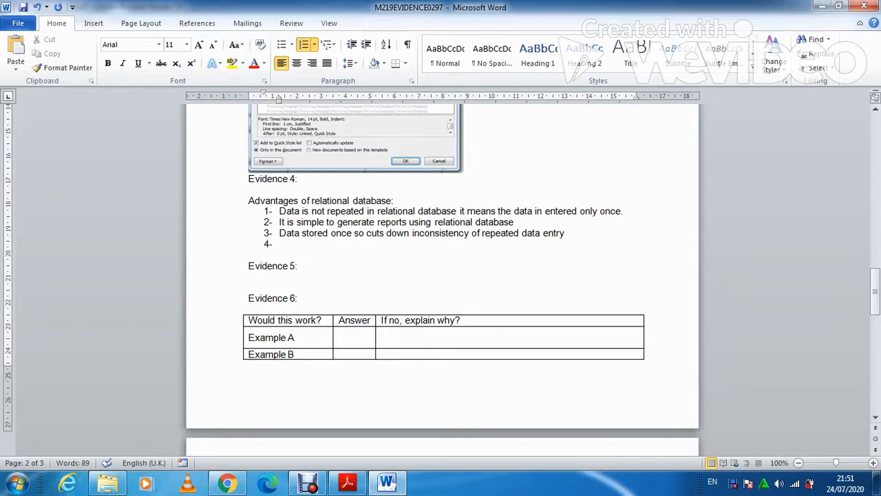
pyautogui.write('it takes less space ')
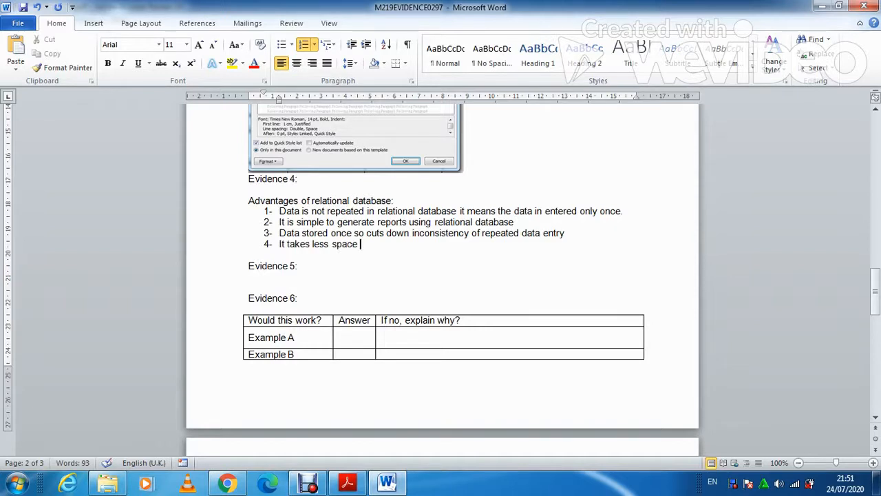
pyautogui.write('in computer memeor')
pyautogui.press('BackSpace')
pyautogui.press('BackSpace')
pyautogui.press('BackSpace')
pyautogui.write('ory')
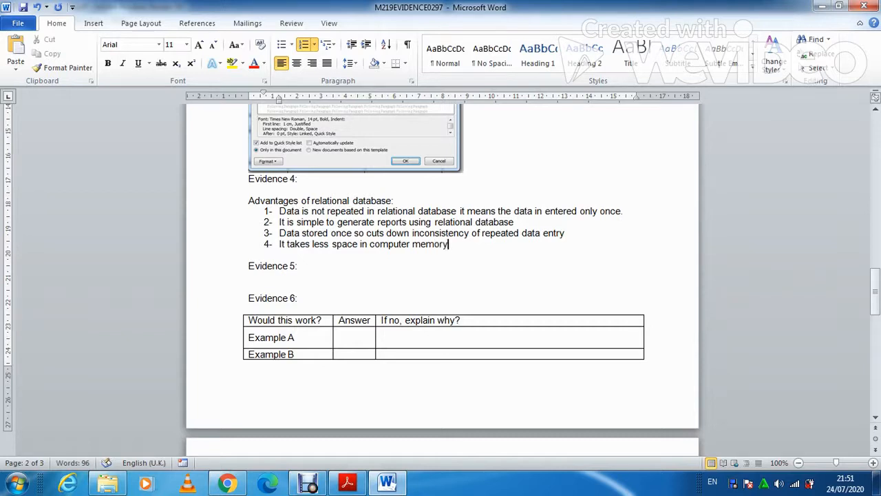
# Add the unnumbered heading 'Disadvantages of relational database:' below the list
pyautogui.press('Return')
pyautogui.press('BackSpace')
pyautogui.press('BackSpace')
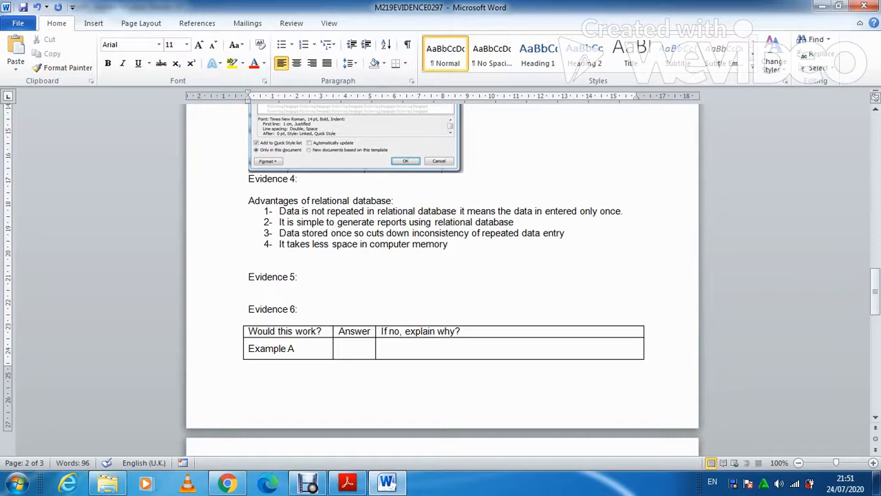
pyautogui.press('Return')
pyautogui.write('Disadvantages of relational database:')
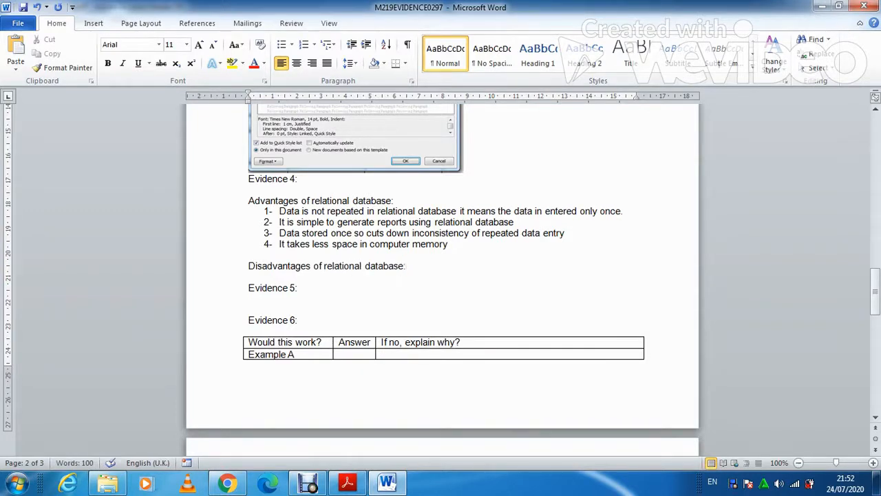
# Start the disadvantages list with '1- harder to create relational database'
pyautogui.press('Return')
pyautogui.write('1-')
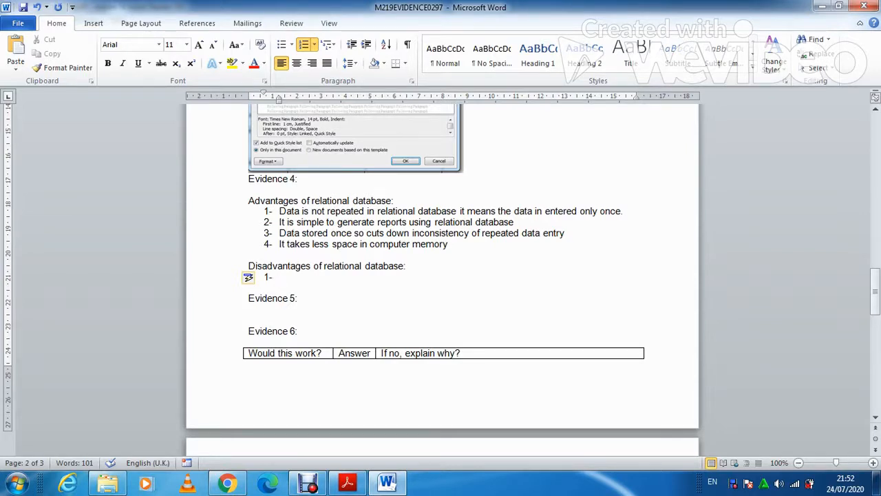
pyautogui.write('harder to create relational database')
# Add disadvantage 2, that only experts are able to run (create) it, then return to the PDF
pyautogui.press('Return')
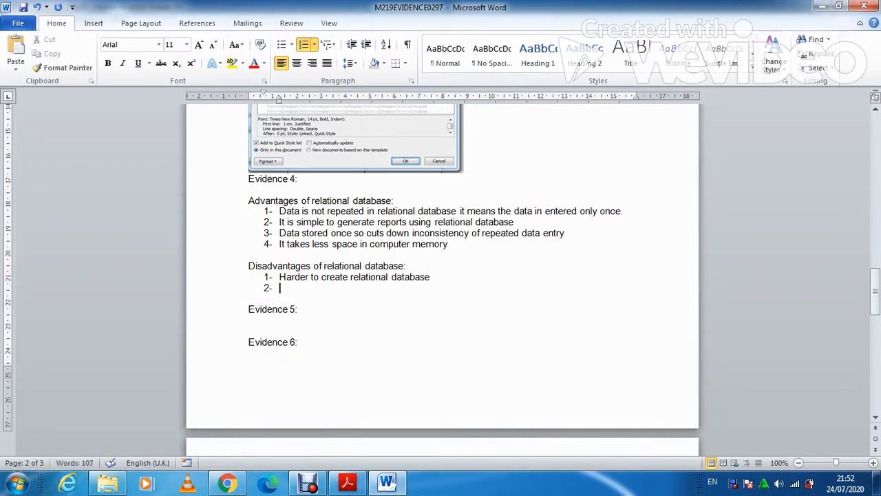
pyautogui.write('exper')
pyautogui.write('t')
pyautogui.write('ise')
pyautogui.press('BackSpace')
pyautogui.press('BackSpace')
pyautogui.press('BackSpace')
pyautogui.write('s are o')
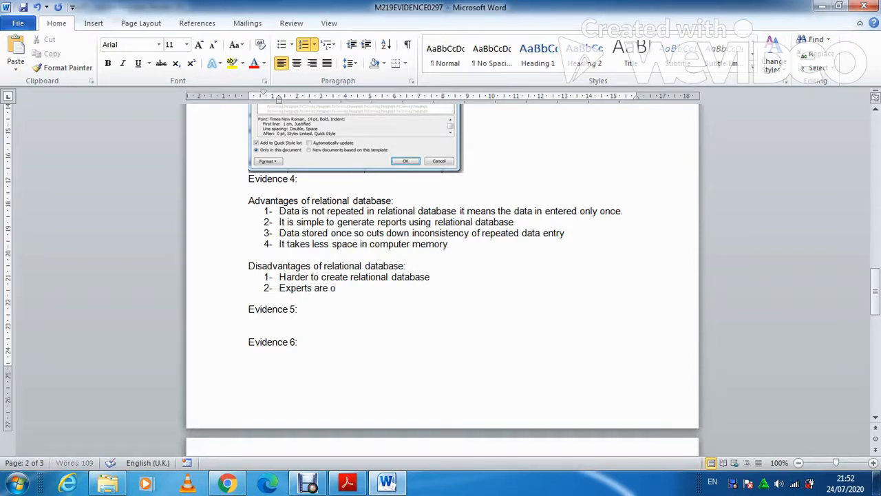
pyautogui.write('nly able to c')
pyautogui.press('BackSpace')
pyautogui.write('run')
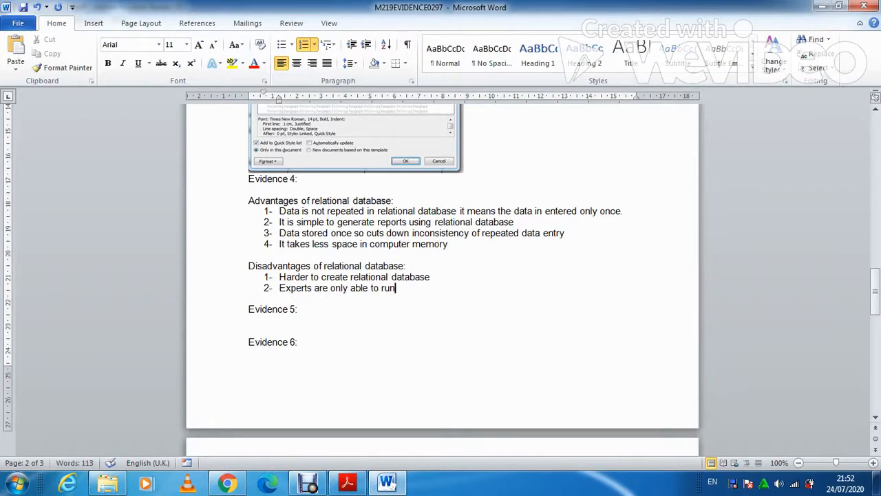
pyautogui.write(' (create.)')
pyautogui.hotkey('alt', 'Tab')
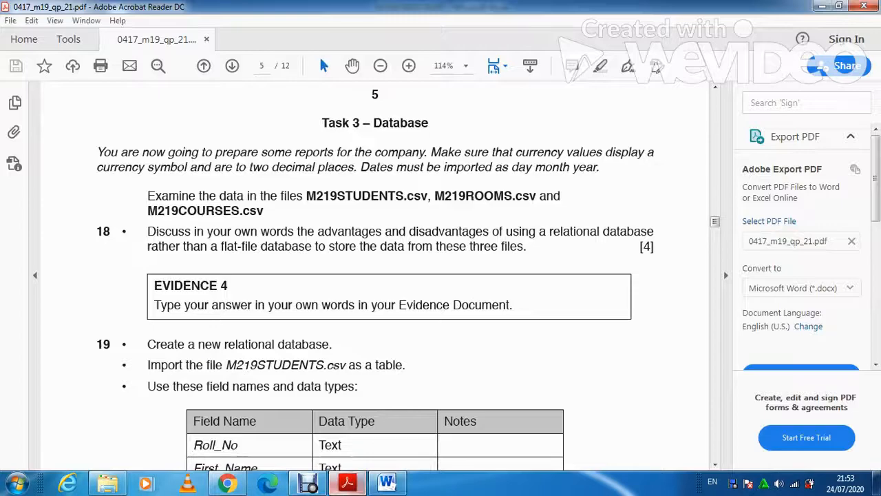
# Scroll the PDF to question 19's field table and bring up the Start menu
pyautogui.scroll(-1, 319, 55)
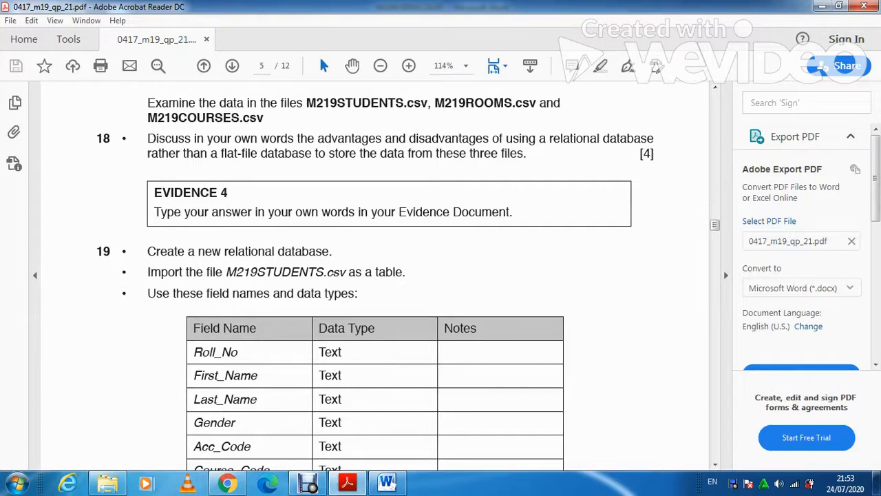
pyautogui.press('super')
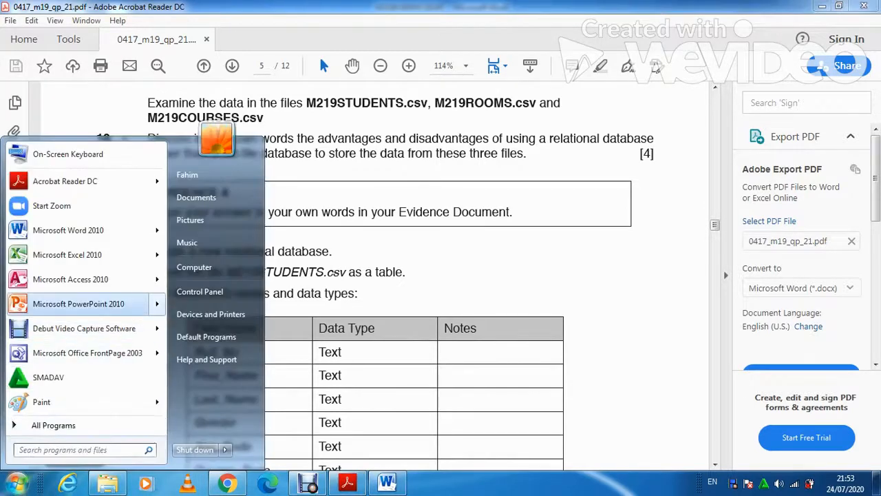
# Launch Microsoft Access 2010 and name the new blank database 'p2 2019'
pyautogui.press('Up')
pyautogui.press('Right')
pyautogui.press('super')
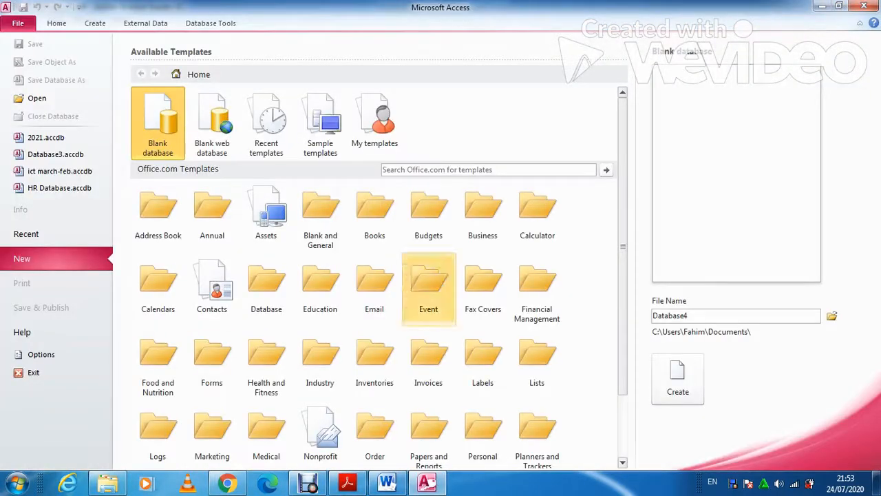
pyautogui.moveTo(689, 315); pyautogui.dragTo(652, 315)
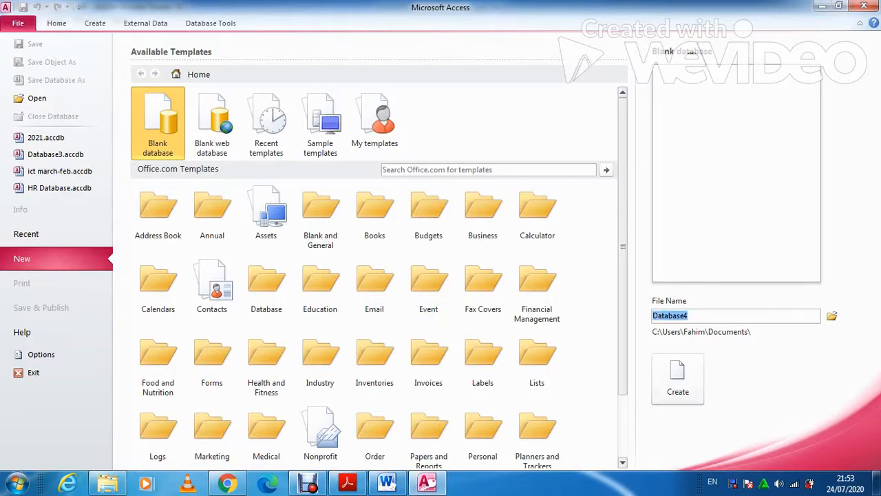
pyautogui.write('p2 2019')
# Set the save location to the Desktop's 2019 P2 folder and create the database
pyautogui.click(832, 316)
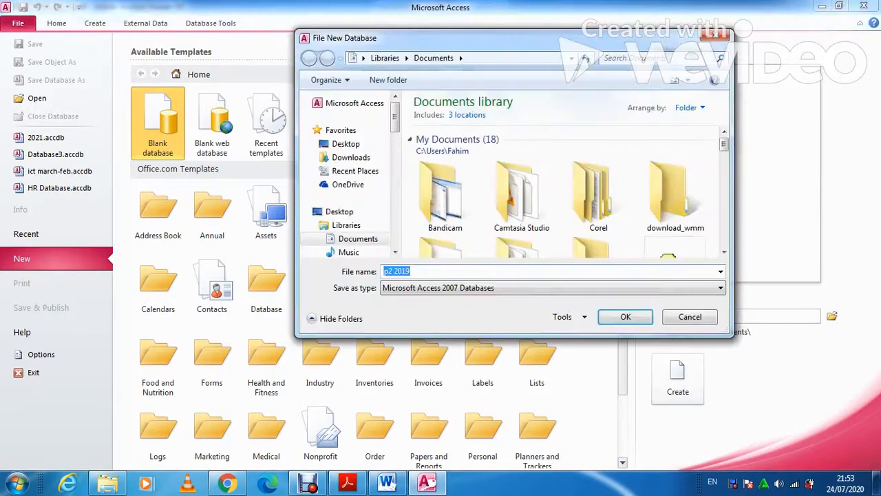
pyautogui.click(346, 143)
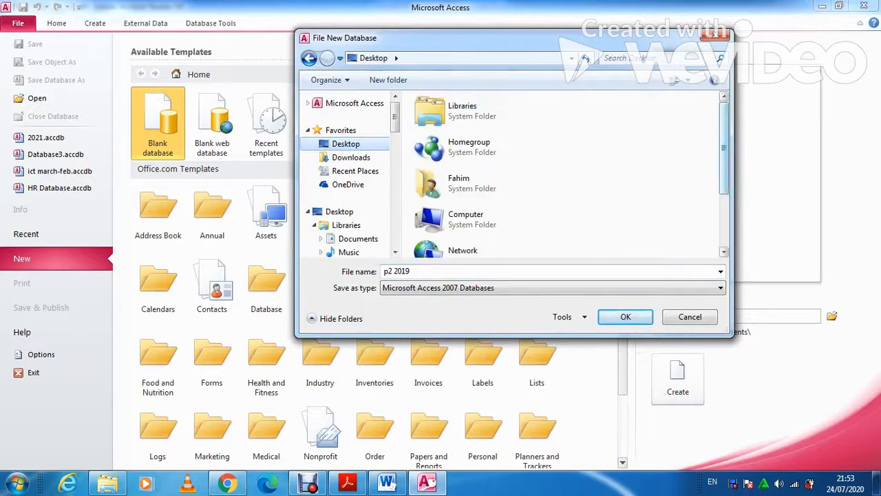
pyautogui.scroll(-2, 564, 176)
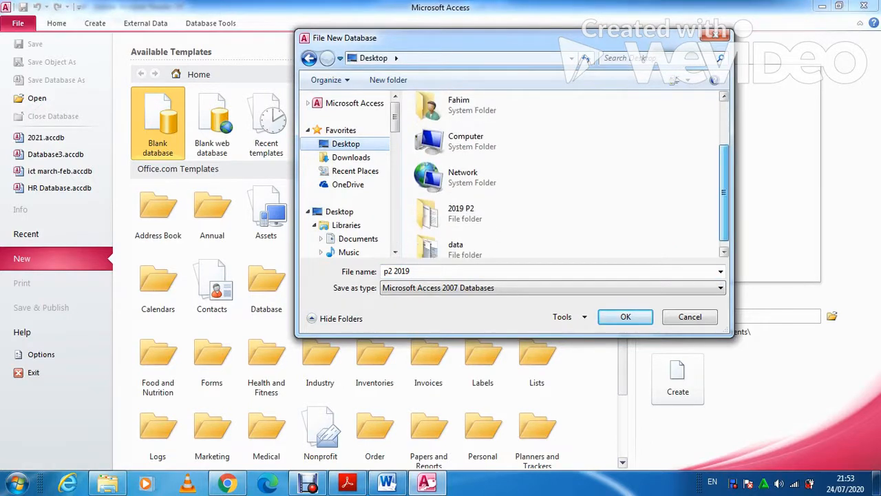
pyautogui.doubleClick(461, 213)
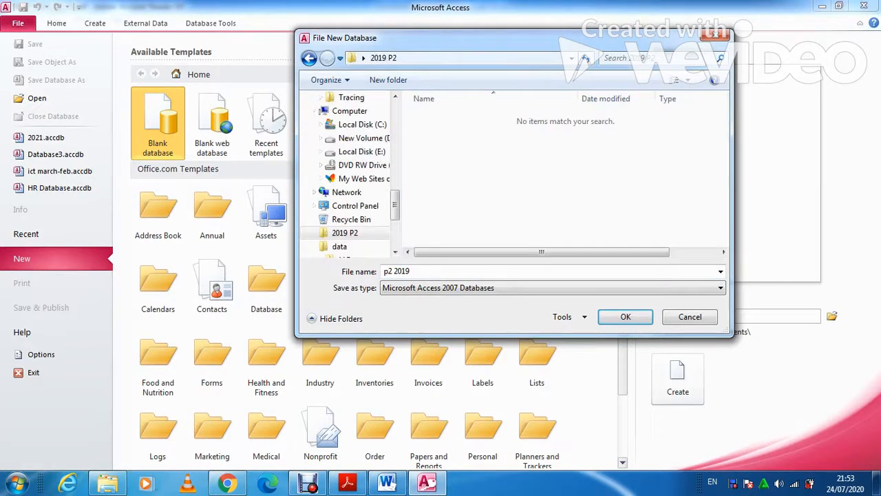
pyautogui.press('Return')
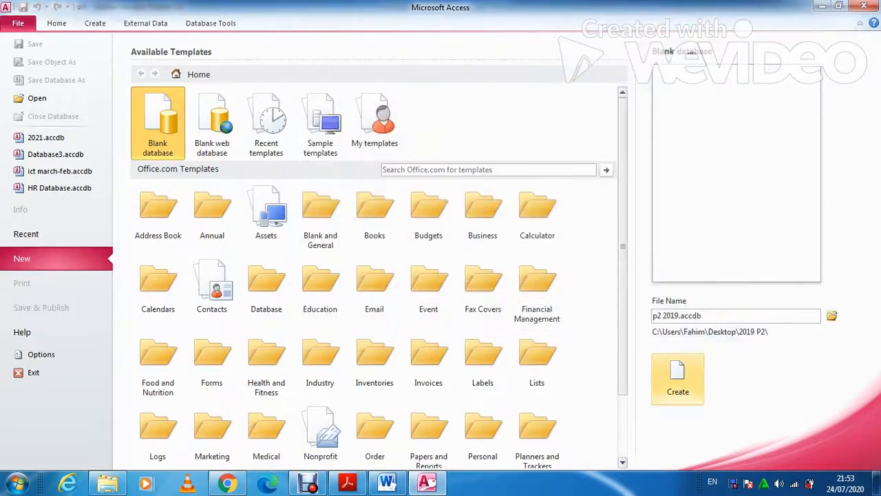
pyautogui.click(678, 378)
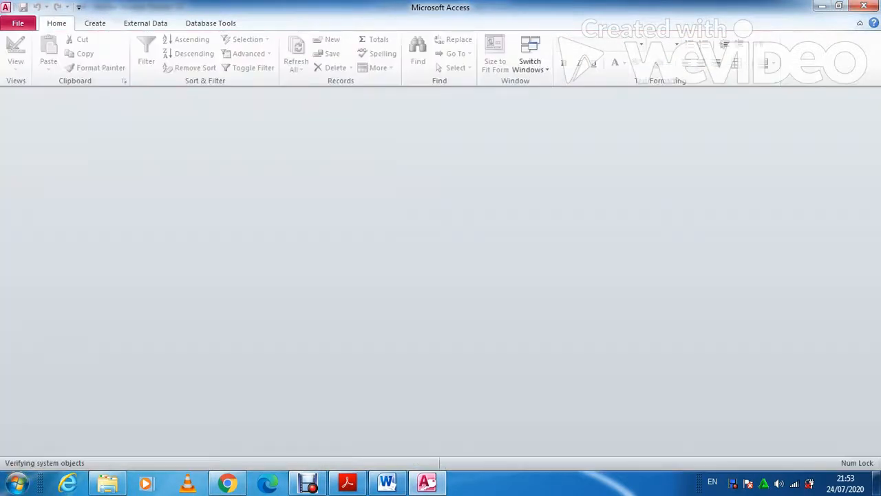
# Close the empty Table1 and start a Text File import from External Data
pyautogui.click(873, 96)
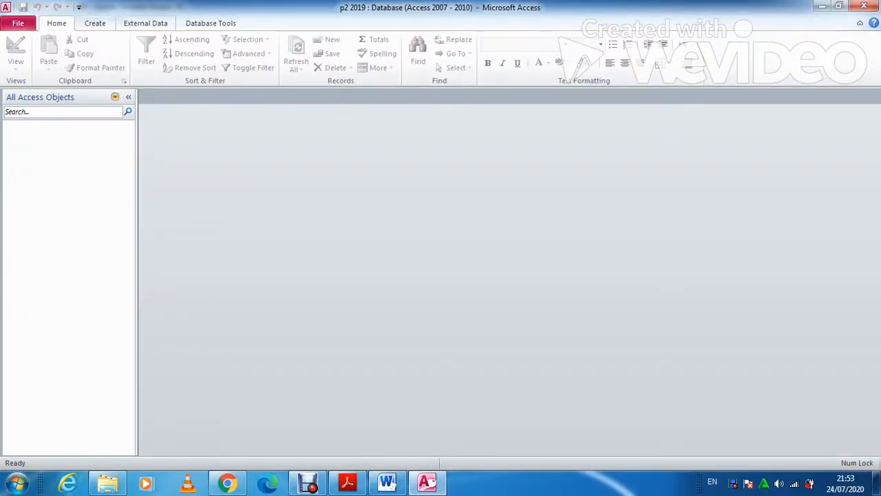
pyautogui.click(145, 23)
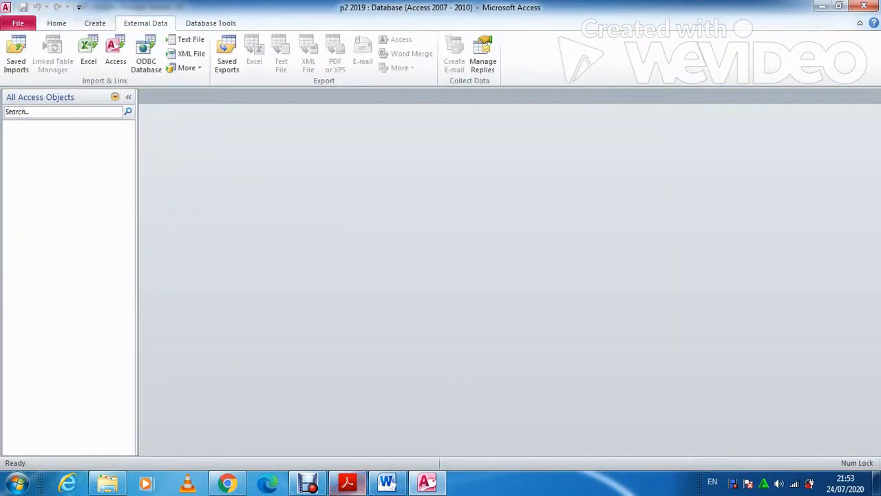
pyautogui.click(347, 483)
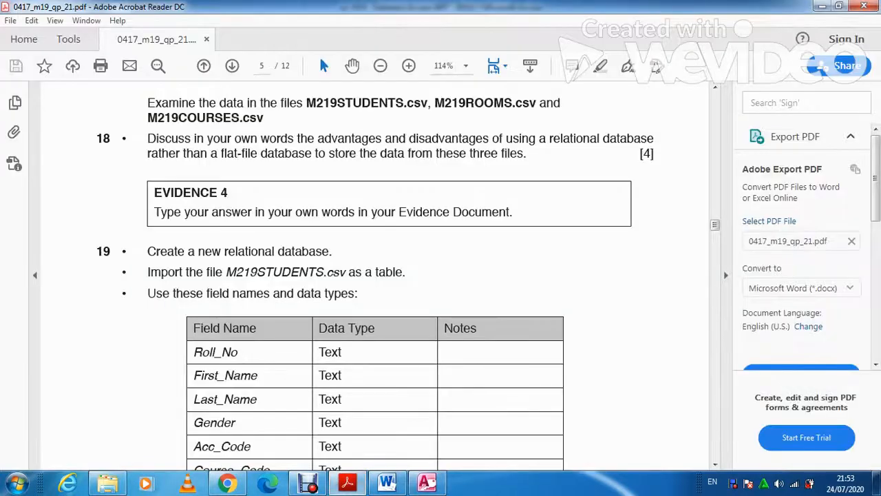
pyautogui.scroll(-2, 375, 275)
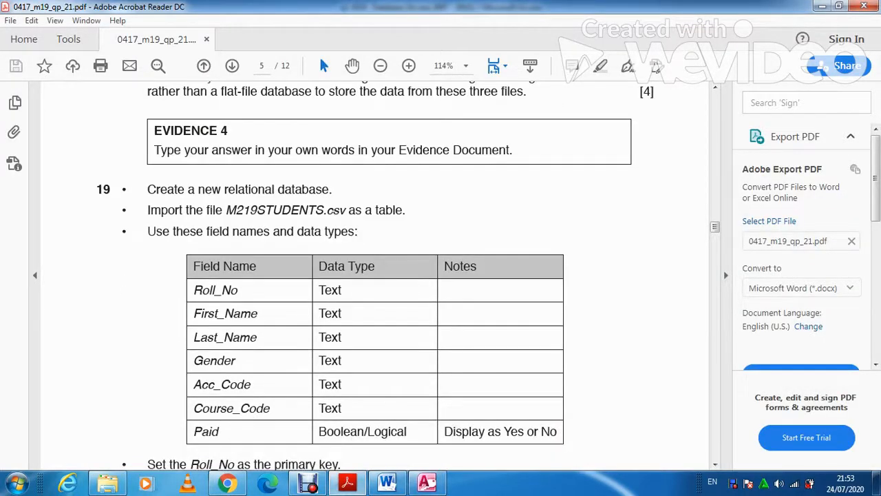
pyautogui.click(348, 483)
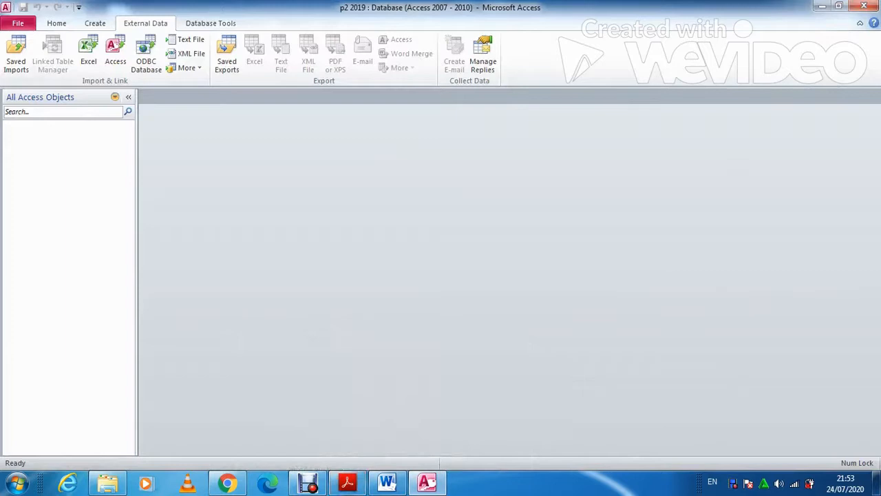
pyautogui.click(187, 40)
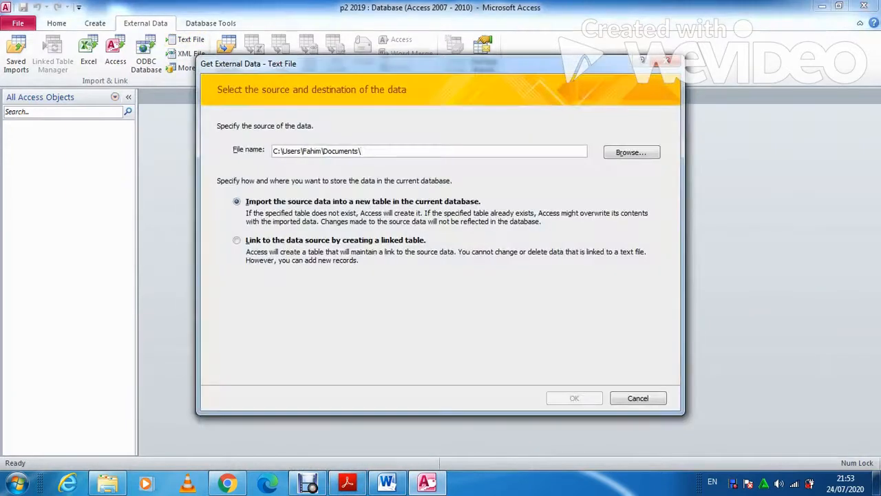
# Browse the drives for the import file, settling on New Volume (D:)
pyautogui.click(631, 152)
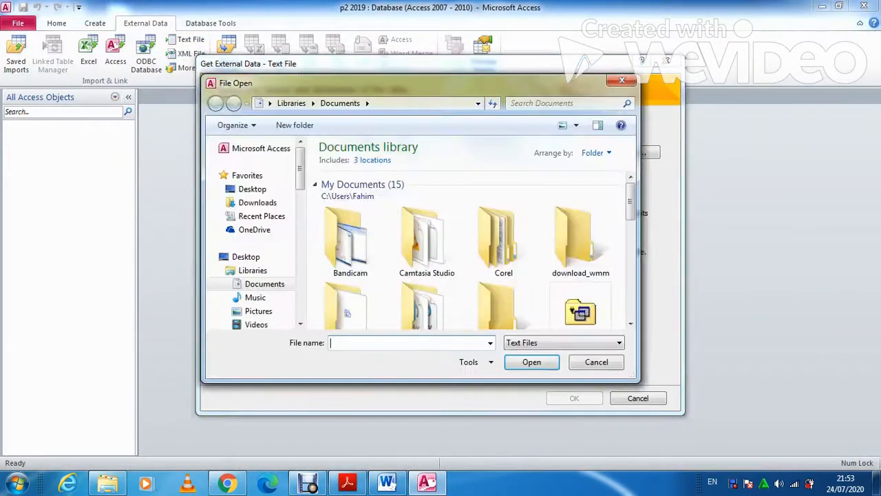
pyautogui.click(300, 323)
pyautogui.click(300, 323)
pyautogui.click(301, 323)
pyautogui.scroll(-1, 253, 234)
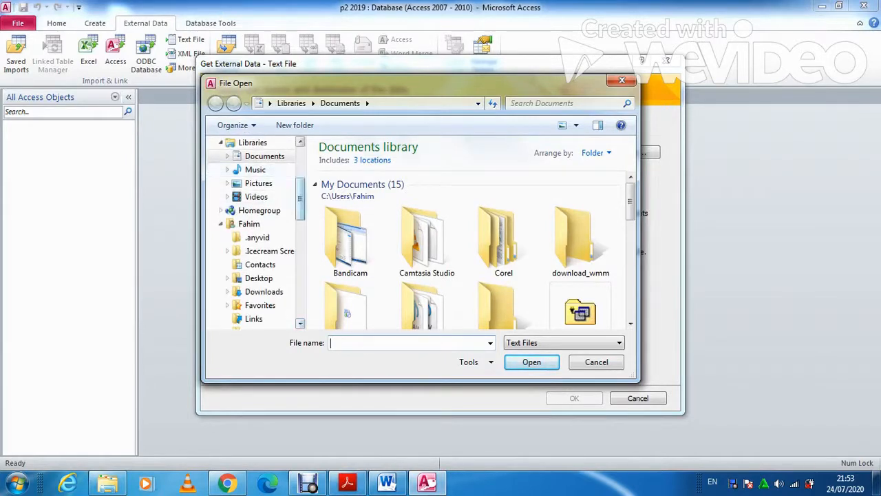
pyautogui.scroll(-4, 254, 234)
pyautogui.scroll(-3, 262, 220)
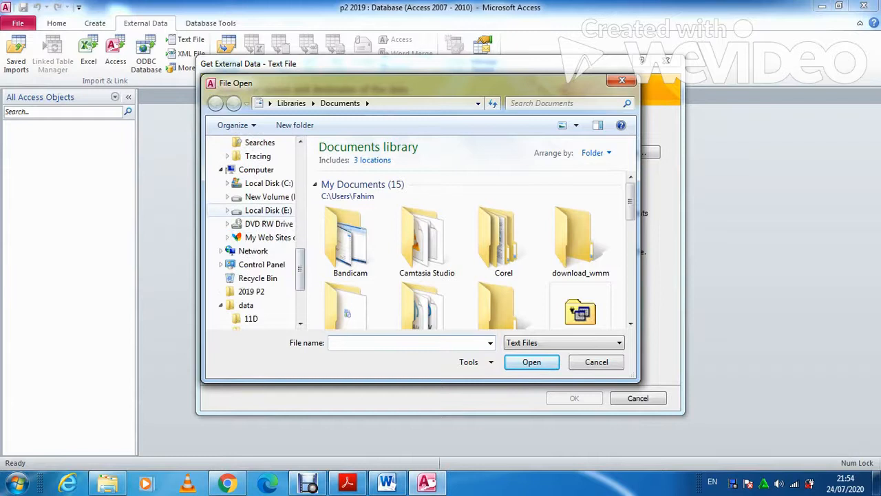
pyautogui.click(268, 210)
pyautogui.click(358, 283)
pyautogui.scroll(-3, 371, 283)
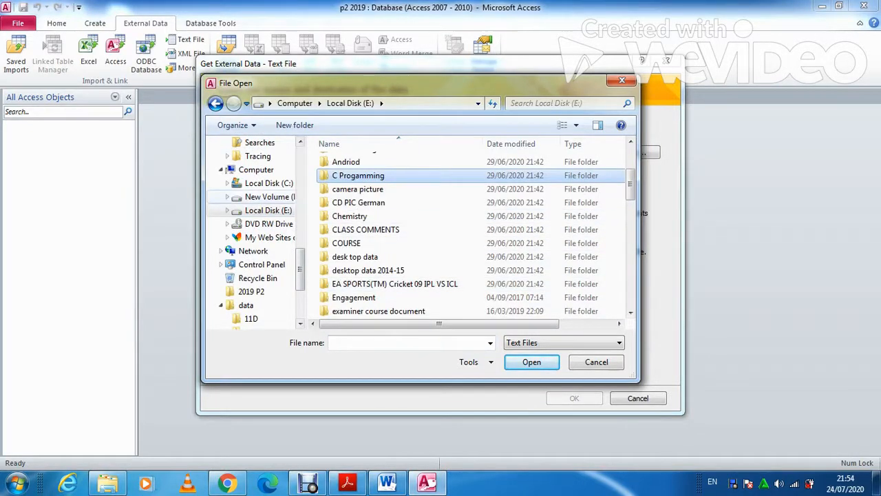
pyautogui.click(269, 197)
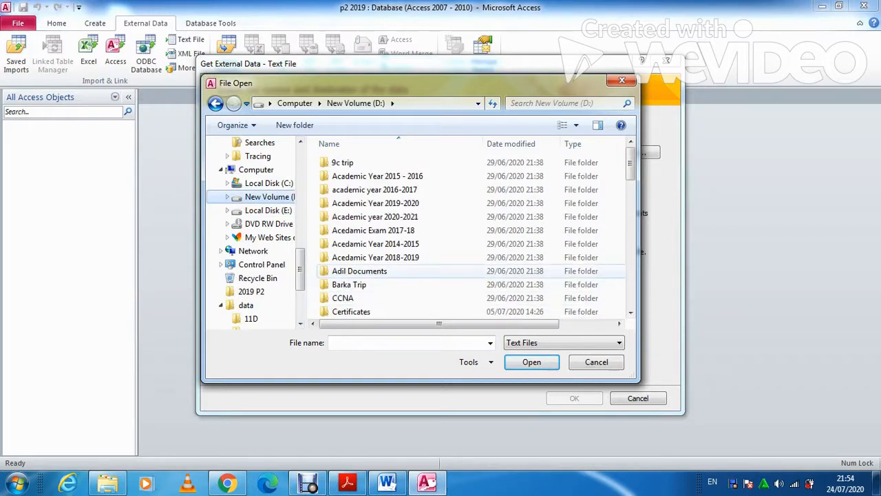
pyautogui.scroll(-2, 385, 268)
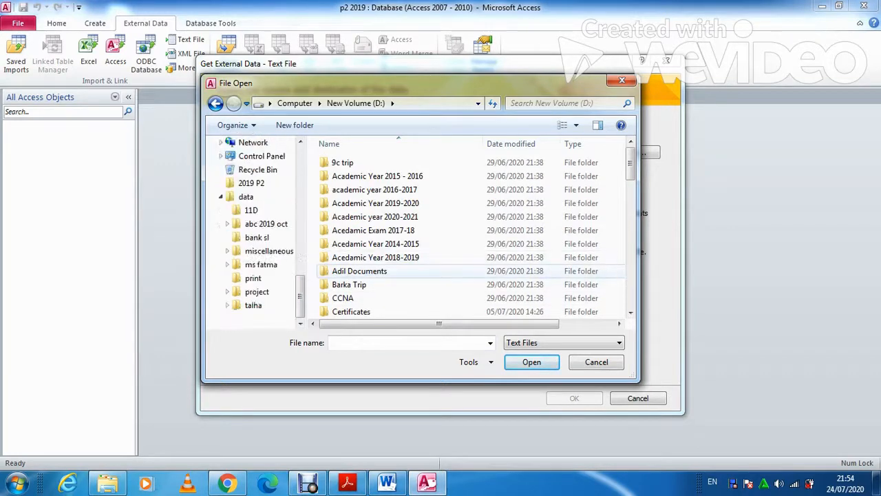
pyautogui.scroll(-5, 386, 257)
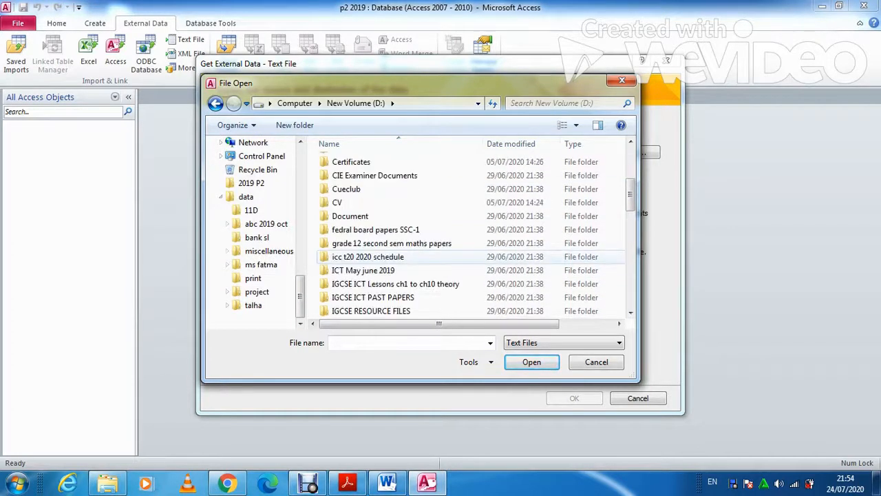
pyautogui.scroll(-1, 385, 256)
# Go through IGCSE ICT PAST PAPERS to Confidential Source Files 2019 and select M219STUDENTS to import
pyautogui.doubleClick(375, 216)
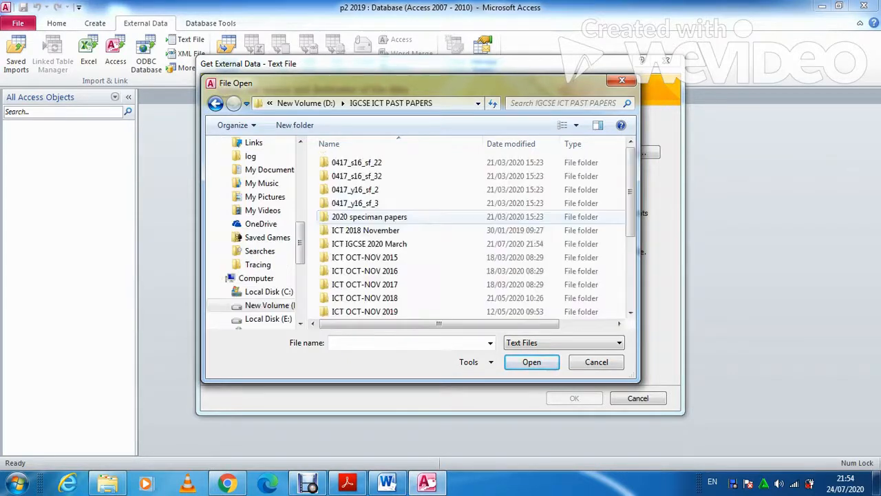
pyautogui.scroll(-3, 375, 216)
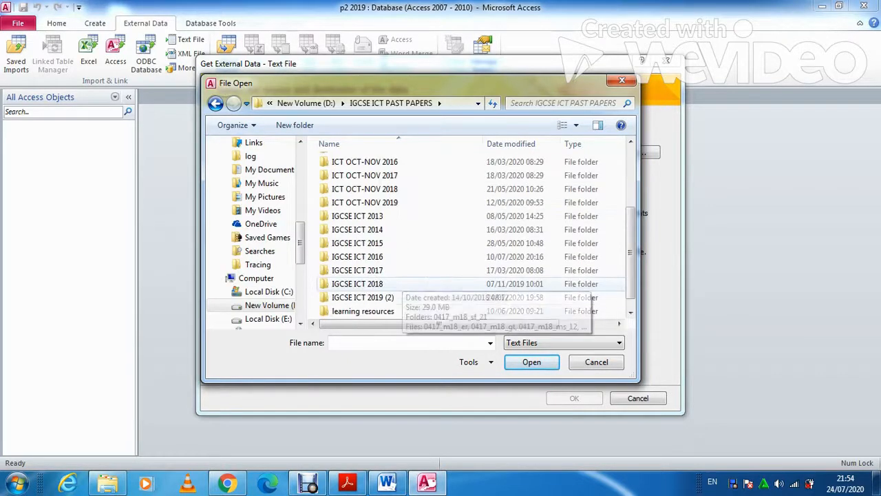
pyautogui.doubleClick(363, 297)
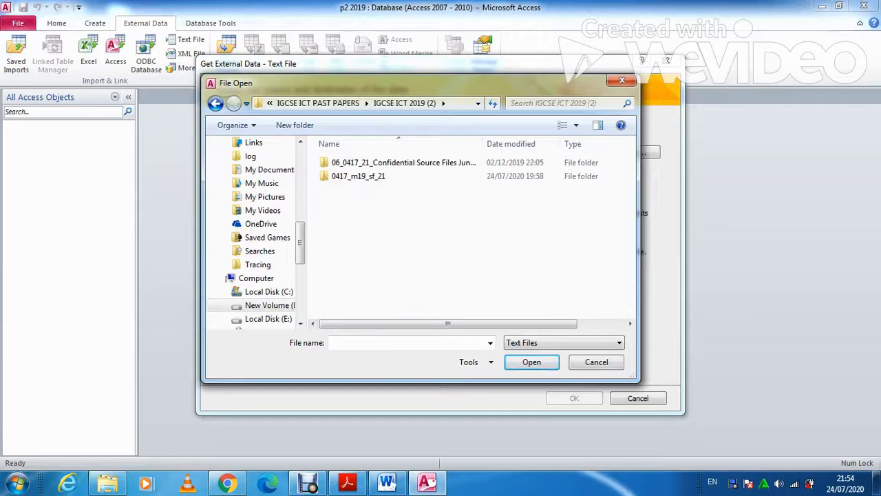
pyautogui.doubleClick(358, 176)
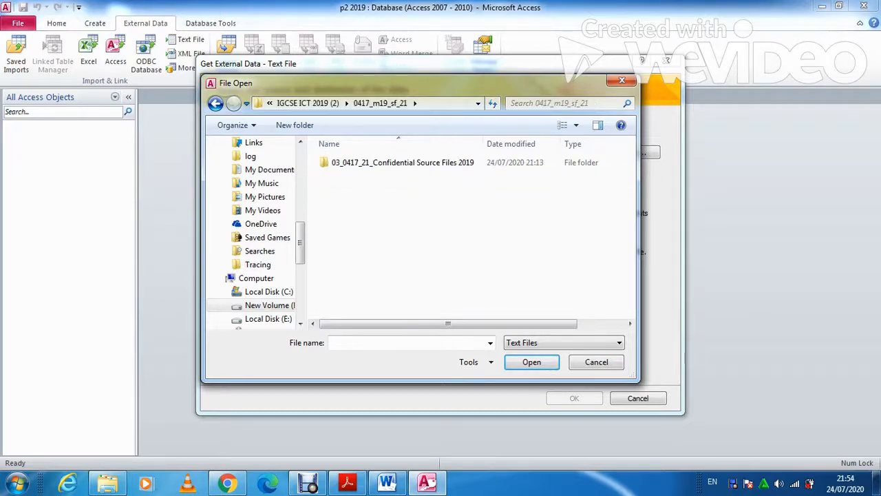
pyautogui.doubleClick(365, 162)
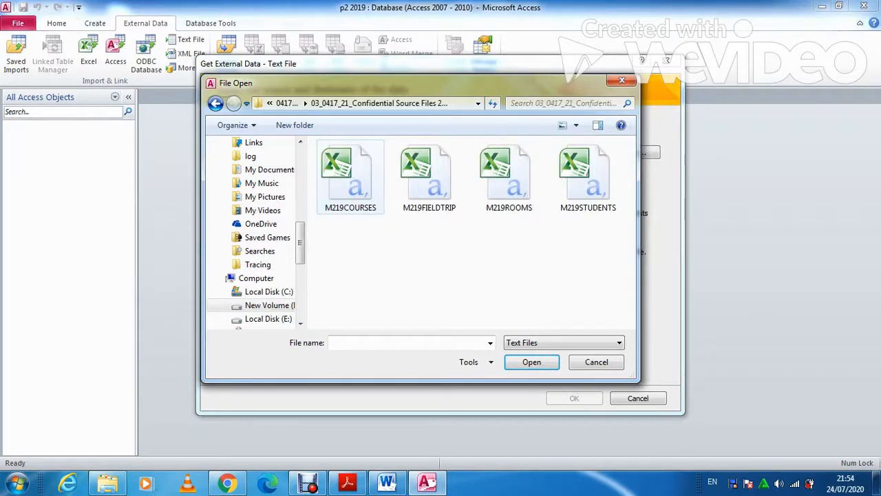
pyautogui.click(588, 179)
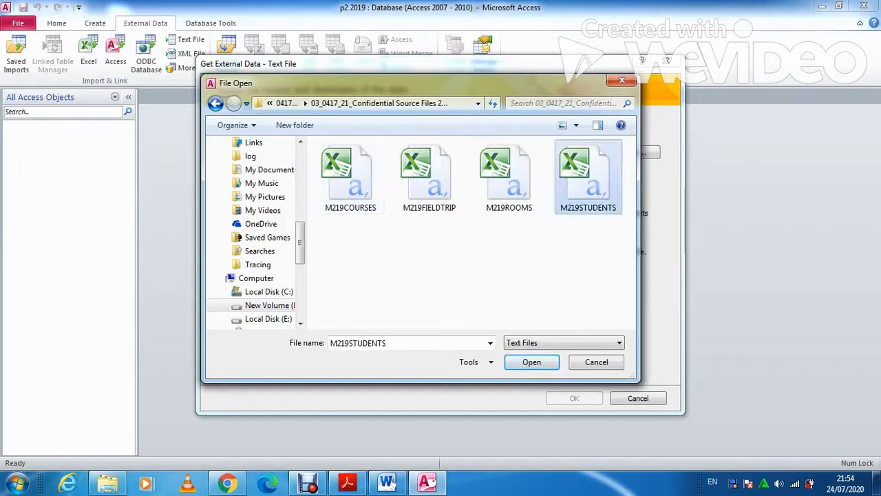
pyautogui.click(532, 361)
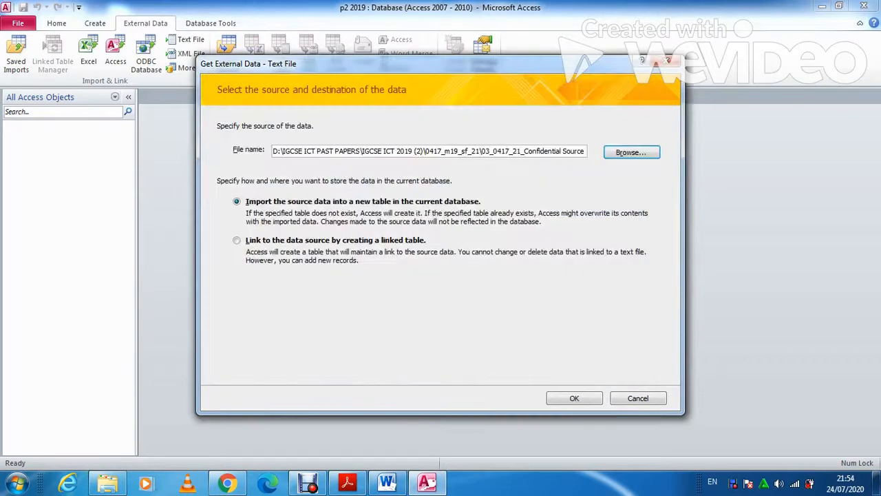
pyautogui.click(574, 398)
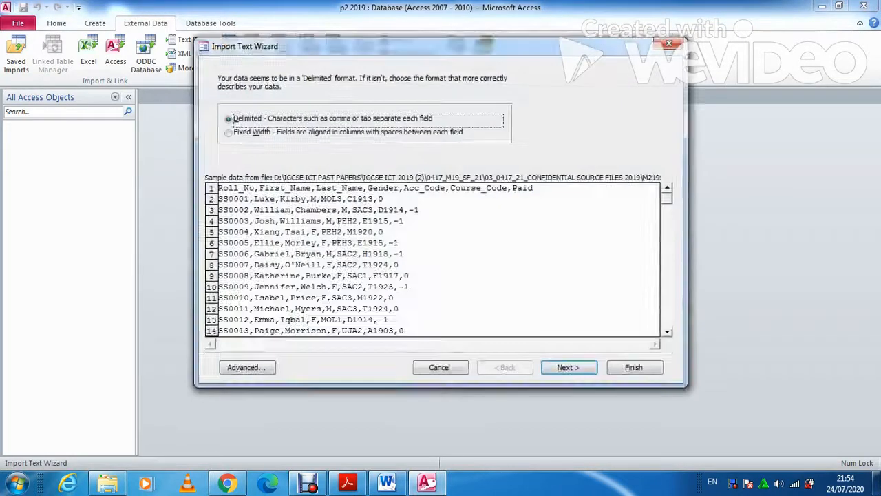
# Use the first row as field names and set Paid to Yes/No in the advanced specification
pyautogui.click(569, 367)
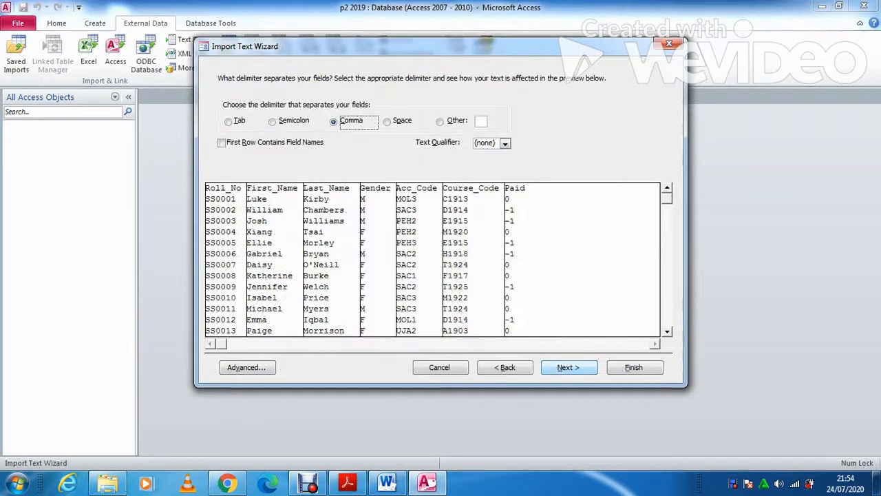
pyautogui.click(221, 143)
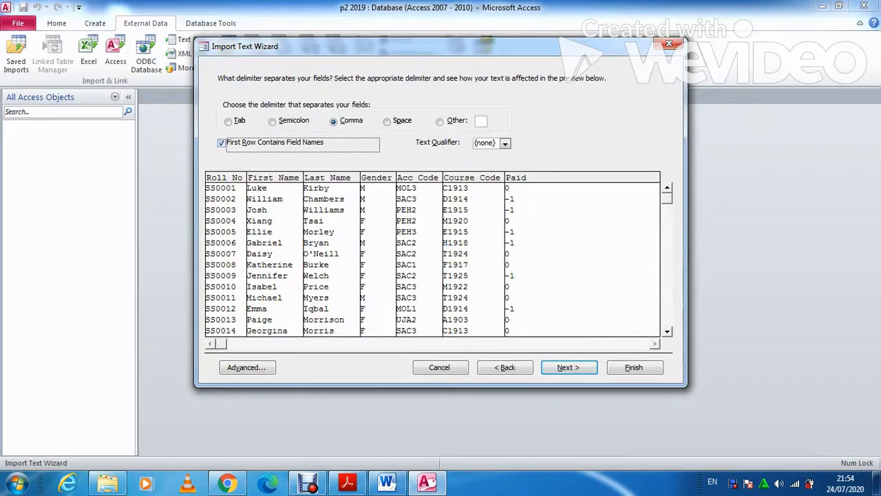
pyautogui.click(568, 366)
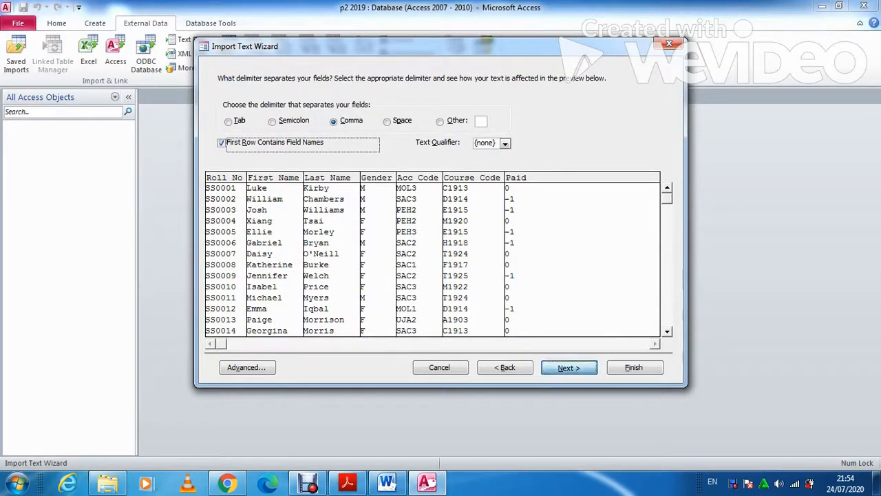
pyautogui.click(246, 367)
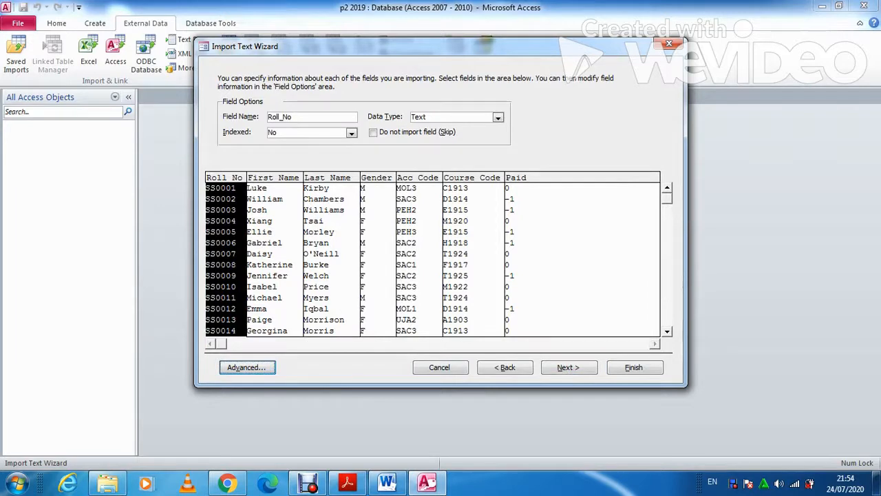
pyautogui.moveTo(348, 483)
pyautogui.click(348, 420)
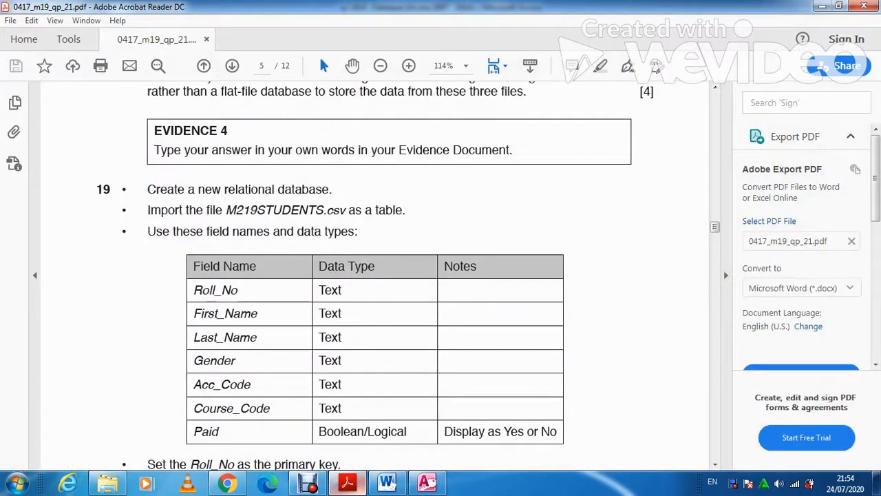
pyautogui.hotkey('alt', 'Tab')
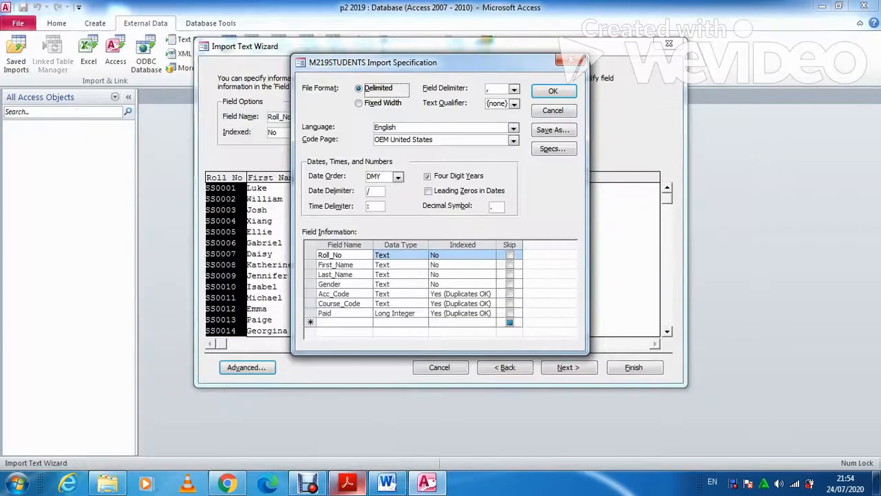
pyautogui.click(422, 314)
pyautogui.click(389, 322)
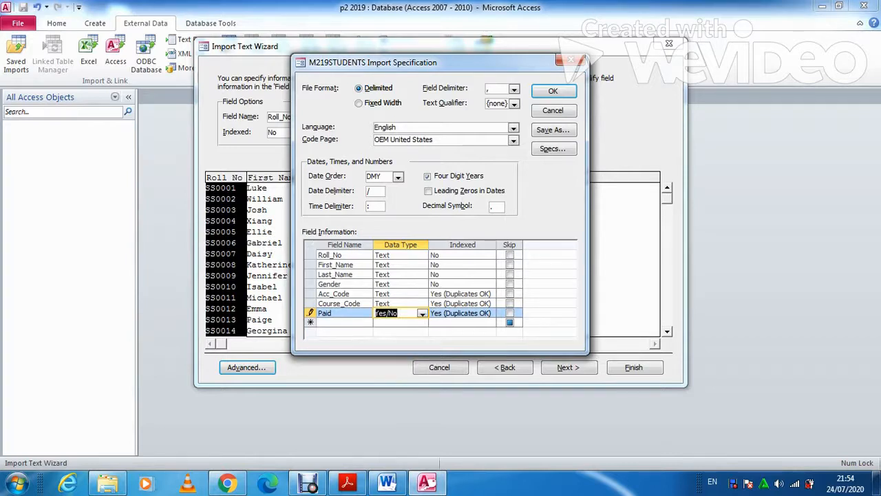
pyautogui.click(553, 91)
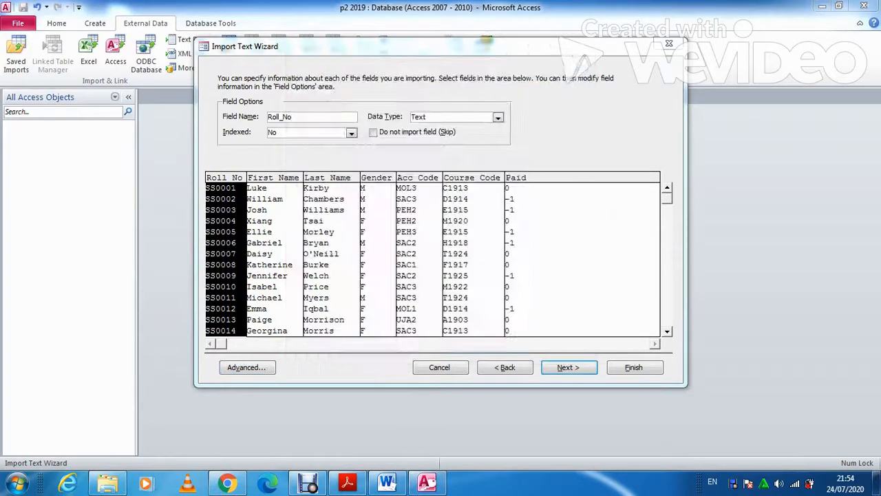
# Choose Roll_No as the primary key and finish importing the M219STUDENTS table
pyautogui.press('Return')
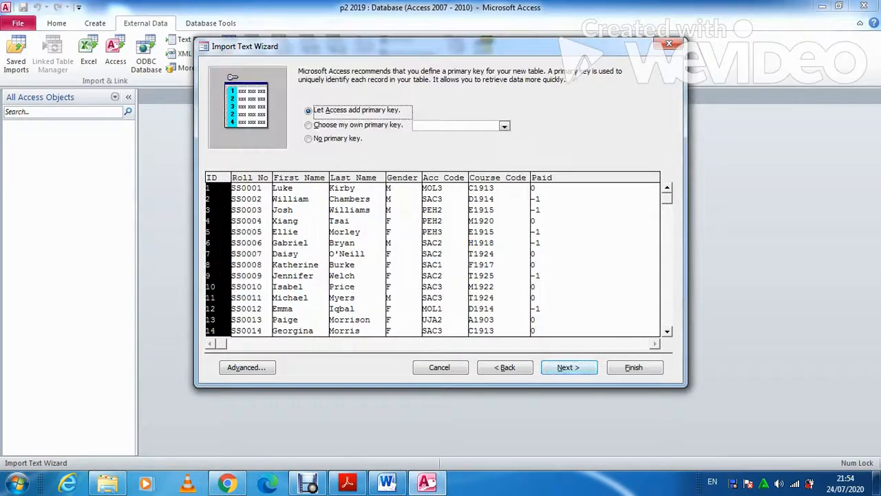
pyautogui.press('Return')
pyautogui.hotkey('alt', 'Tab')
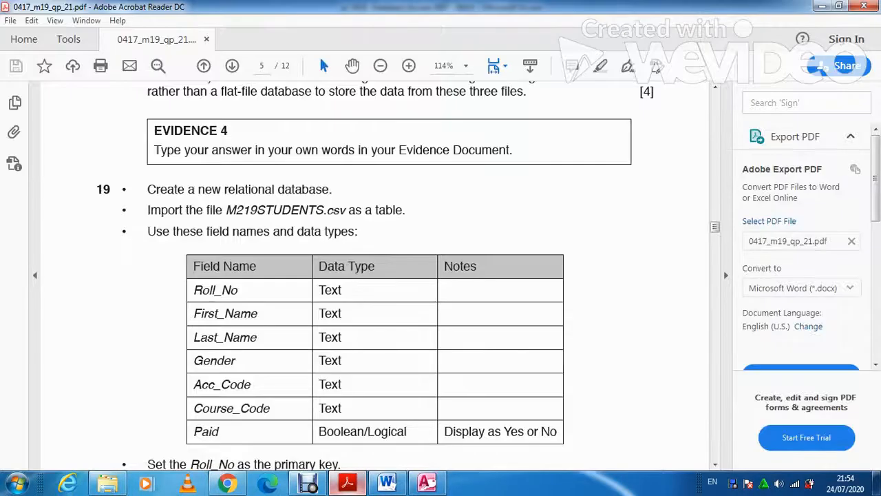
pyautogui.hotkey('alt', 'Tab')
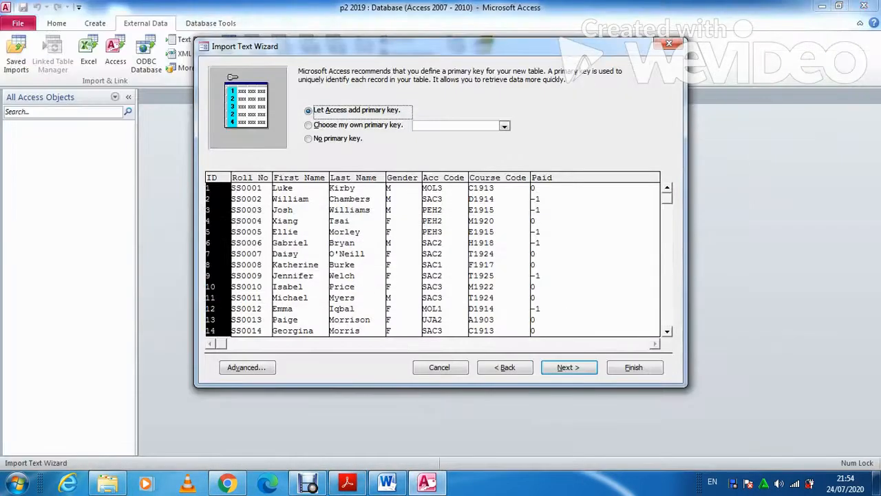
pyautogui.hotkey('alt', 'c')
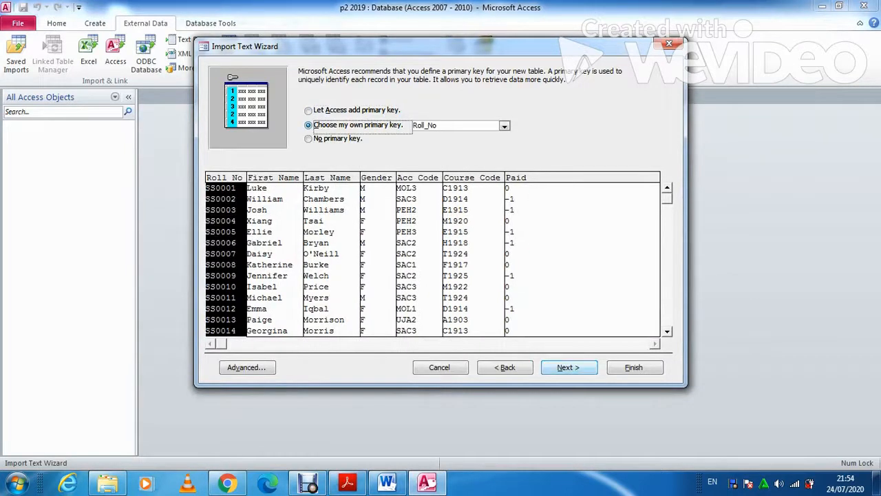
pyautogui.press('Return')
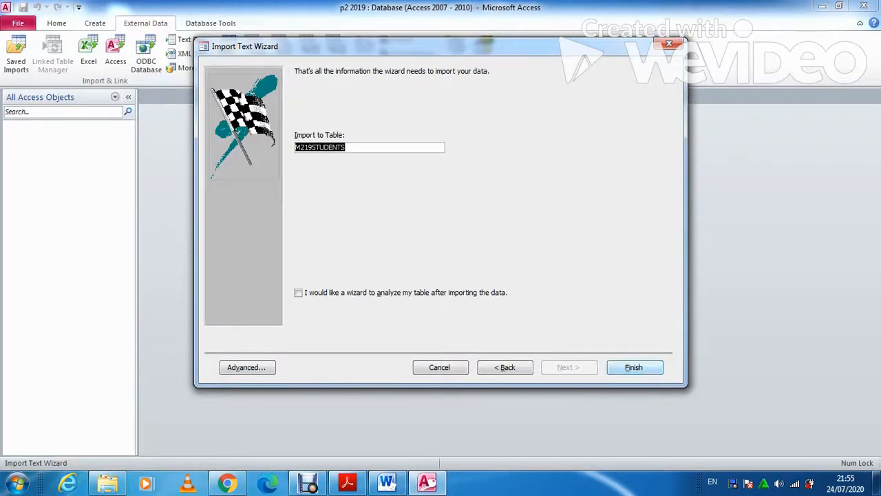
pyautogui.press('Return')
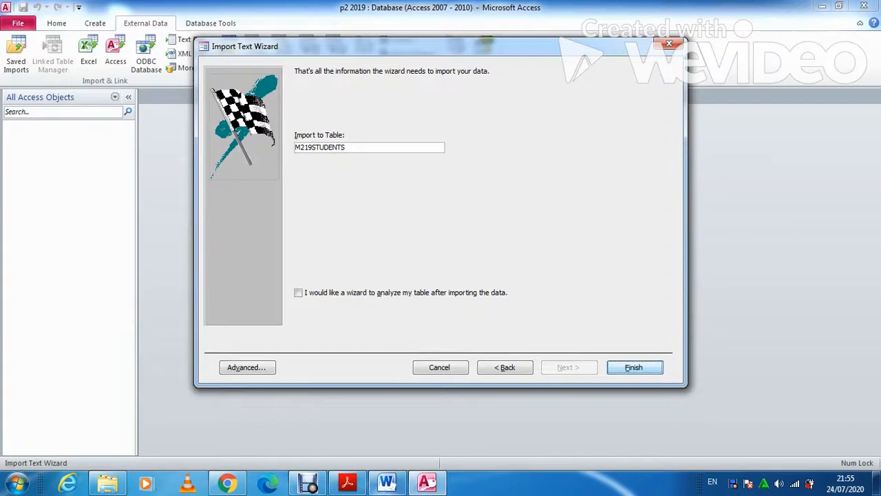
pyautogui.moveTo(346, 483)
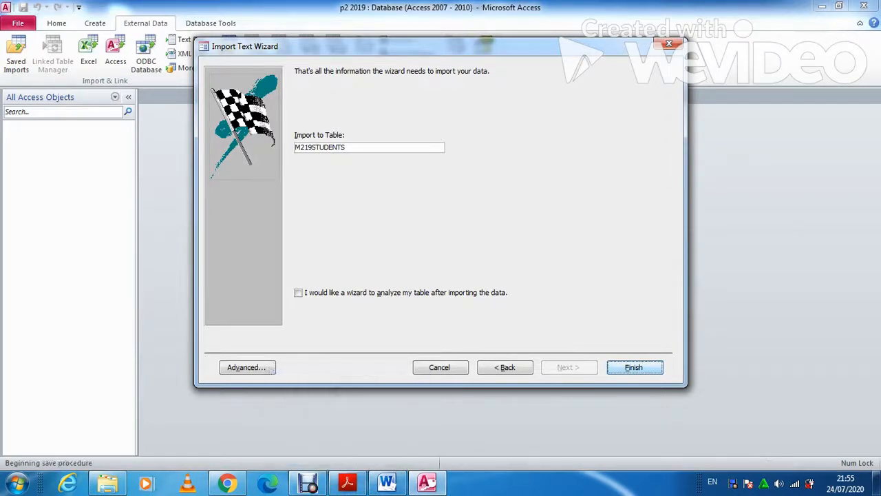
# Close the wizard without saving import steps and review question 19's field table before returning to Access
pyautogui.press('Return')
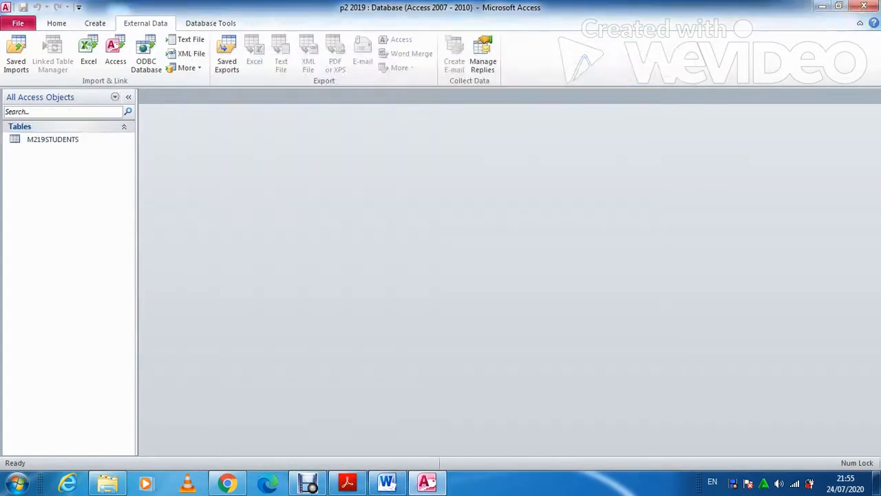
pyautogui.click(347, 483)
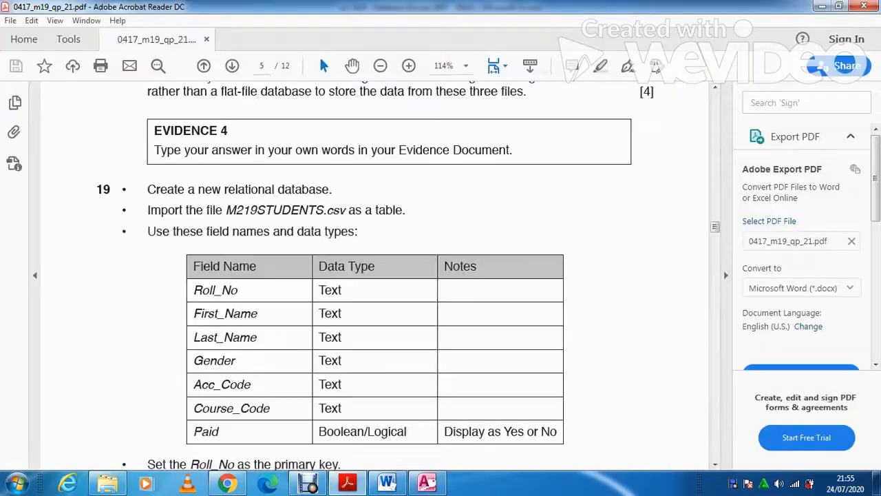
pyautogui.scroll(2, 376, 275)
pyautogui.scroll(3, 375, 276)
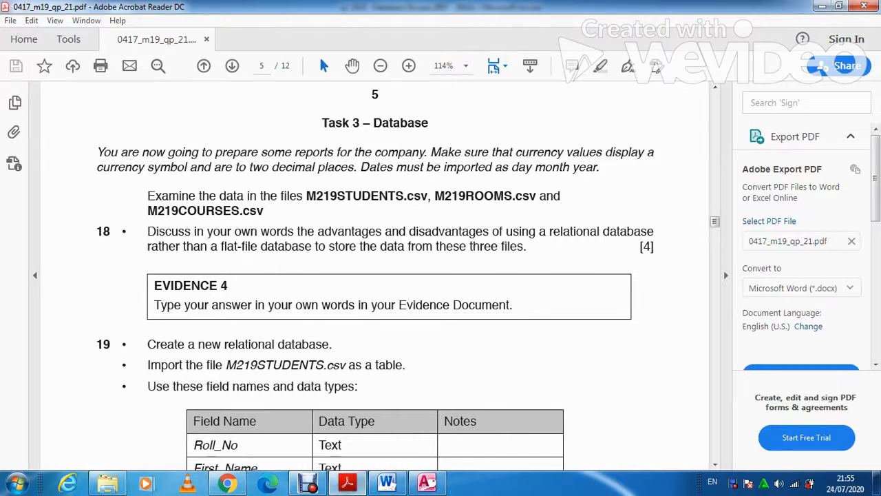
pyautogui.moveTo(427, 482)
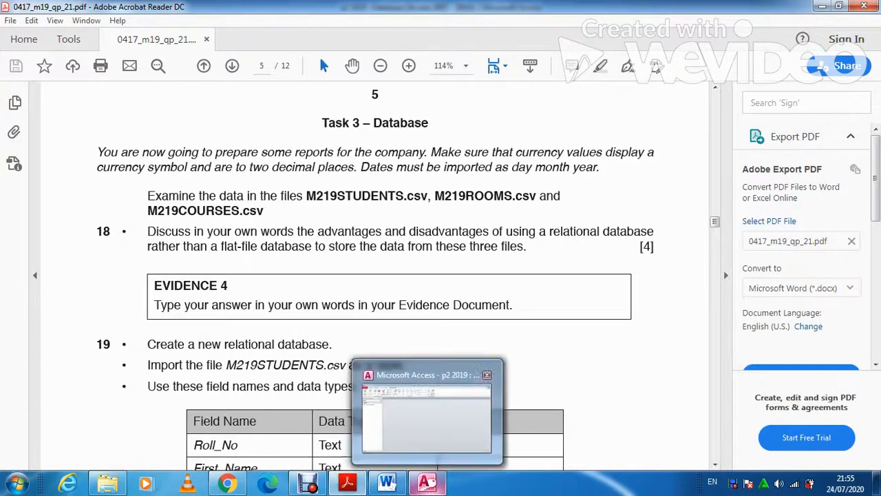
pyautogui.scroll(-4, 374, 276)
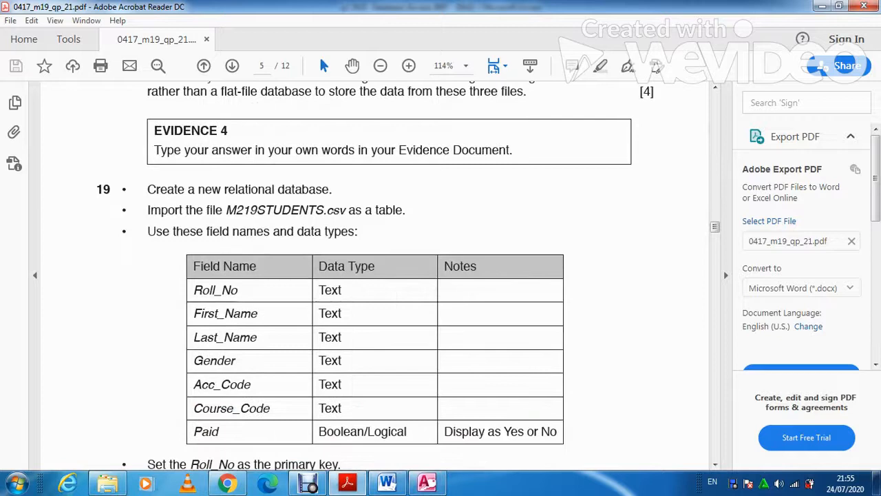
pyautogui.scroll(-1, 374, 275)
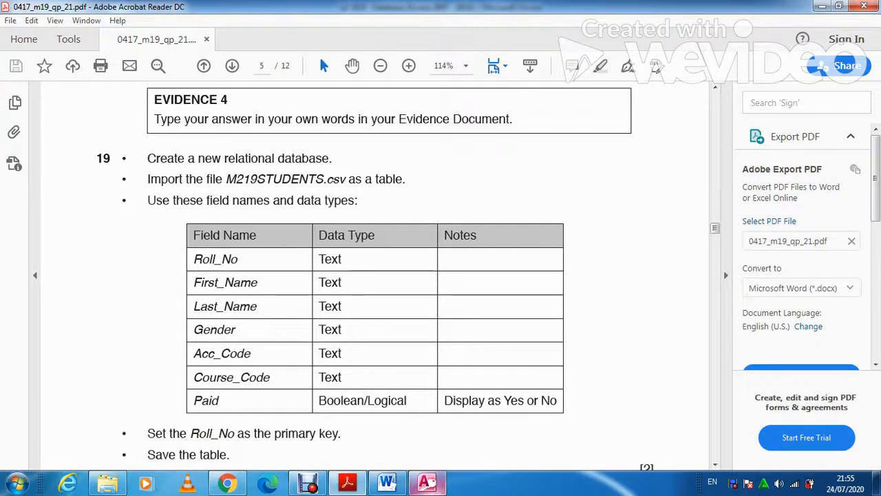
pyautogui.click(427, 482)
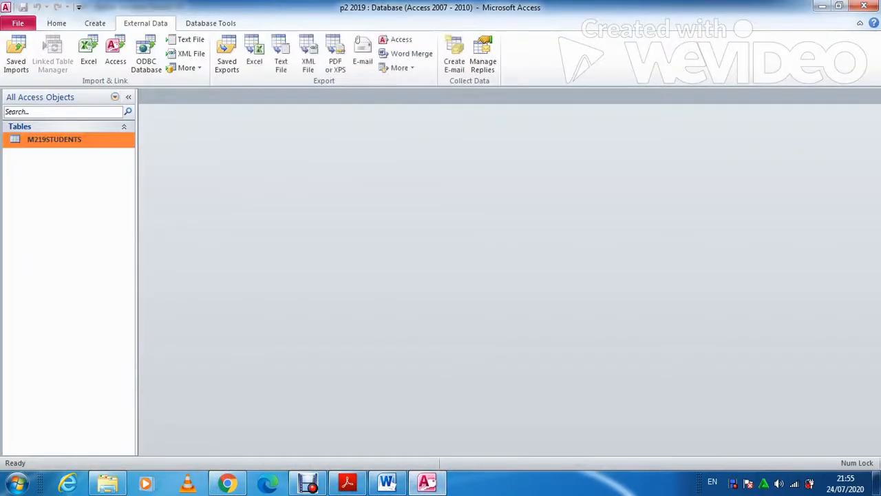
# In Design View, set the Paid field's Format to Yes/No, save and close the table
pyautogui.rightClick(73, 140)
pyautogui.click(110, 163)
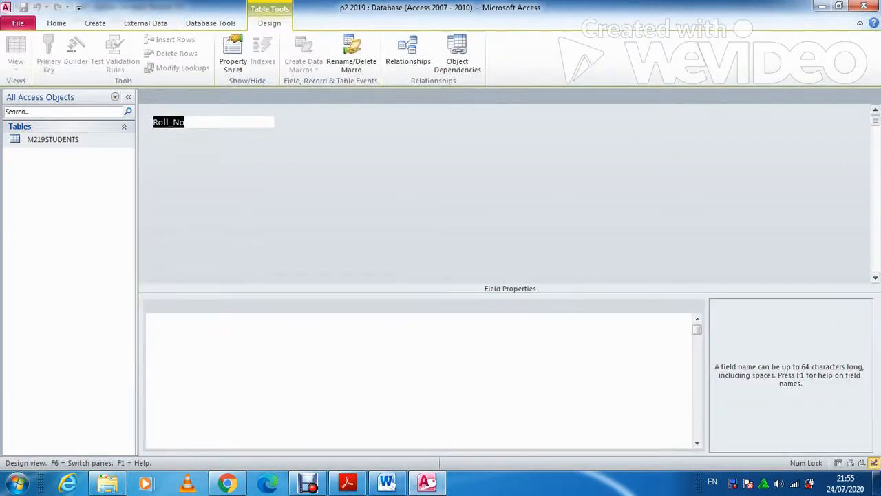
pyautogui.click(289, 196)
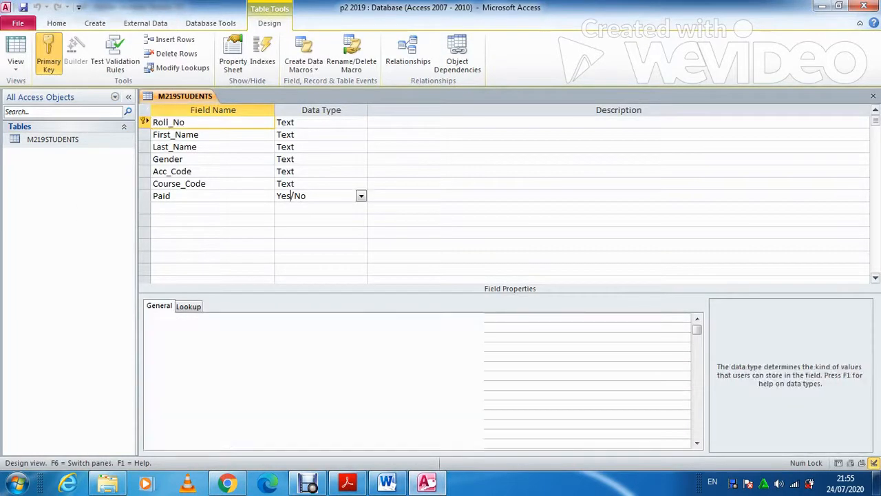
pyautogui.click(467, 318)
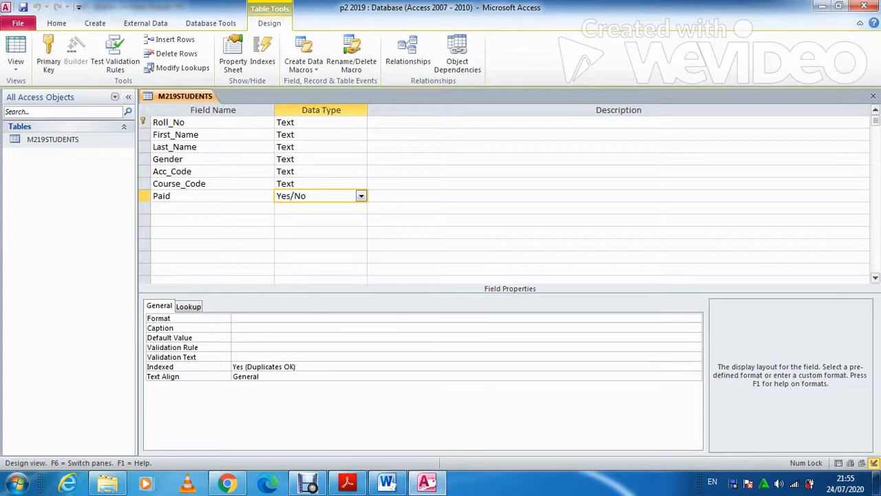
pyautogui.click(696, 319)
pyautogui.click(247, 336)
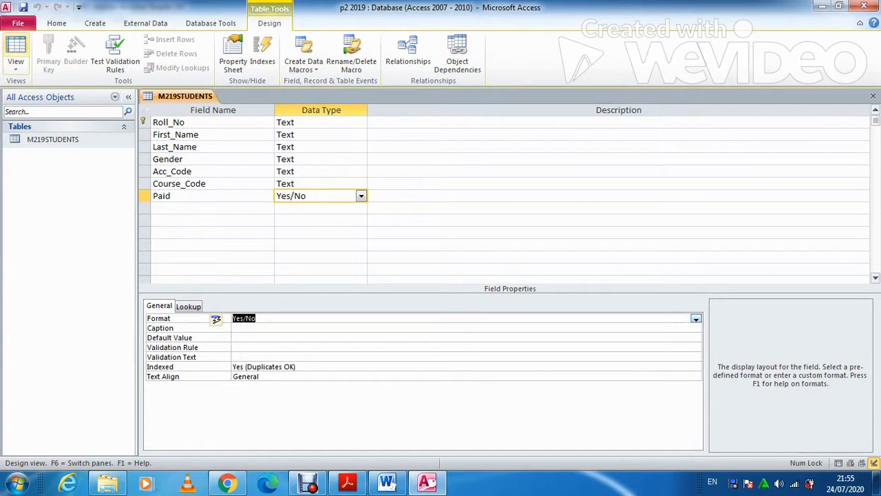
pyautogui.click(16, 53)
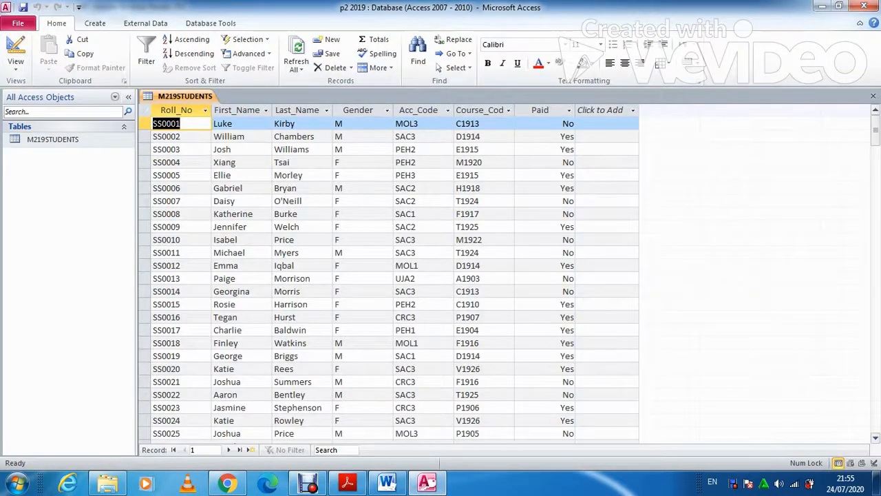
pyautogui.click(873, 96)
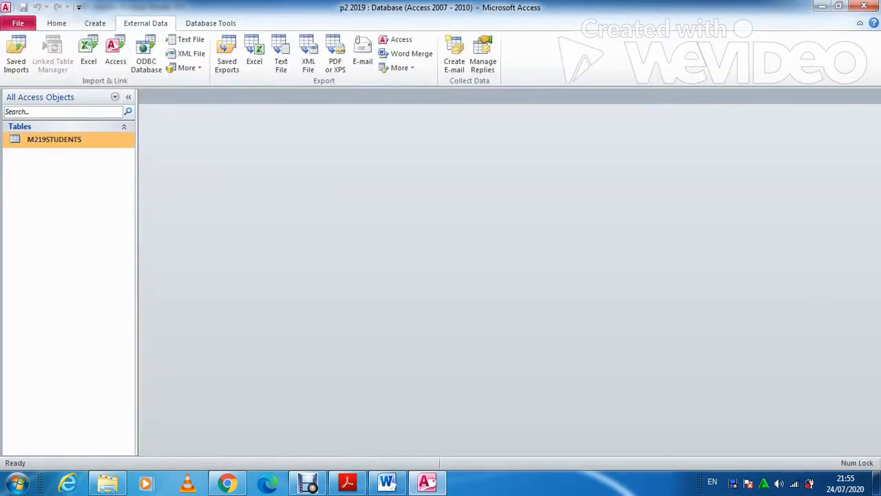
# Reopen M219STUDENTS in Design View to capture its field grid, then close it
pyautogui.click(348, 482)
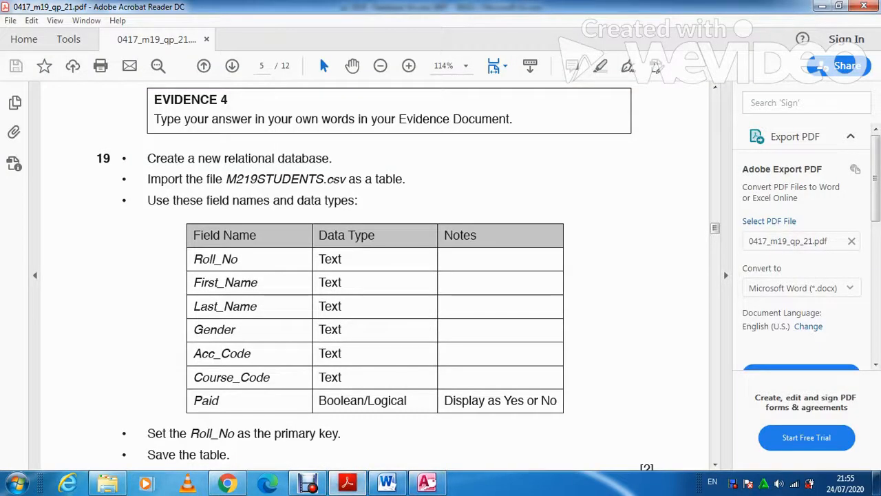
pyautogui.scroll(-3, 319, 55)
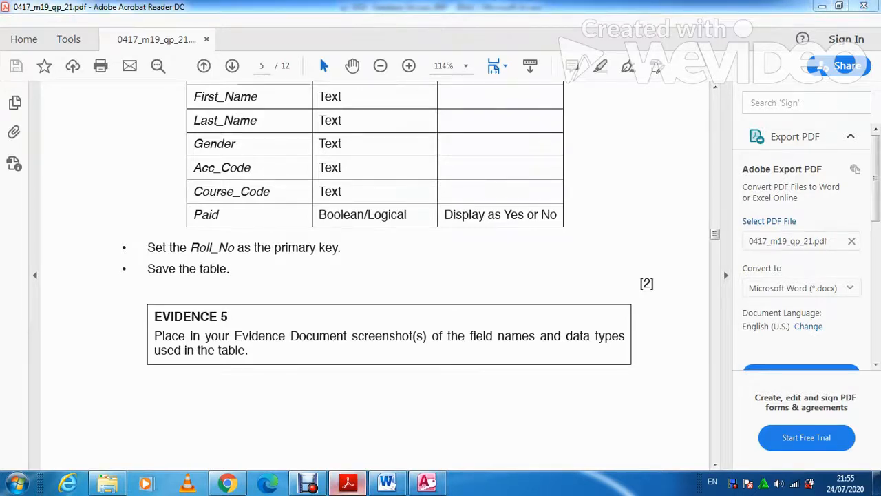
pyautogui.click(348, 484)
pyautogui.rightClick(80, 141)
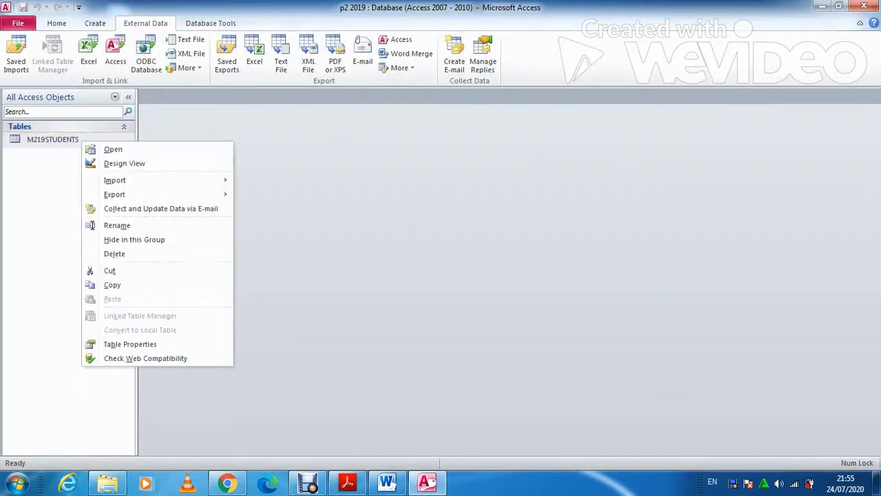
pyautogui.click(117, 163)
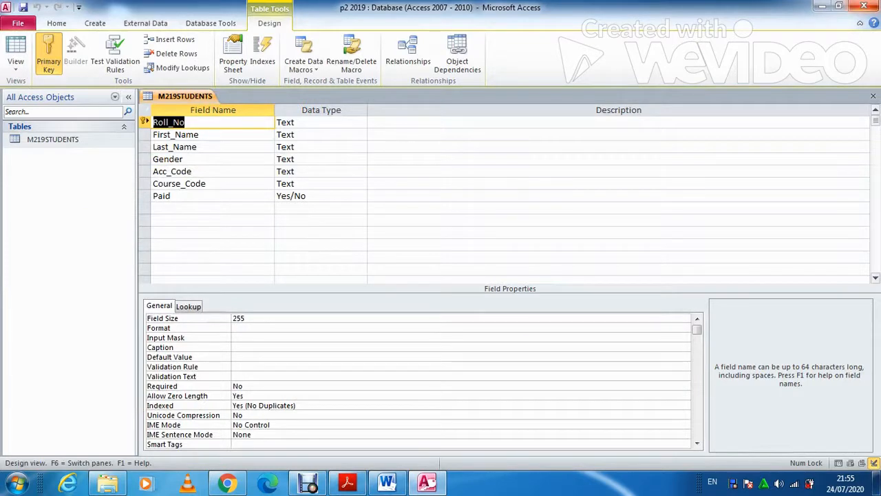
pyautogui.click(873, 95)
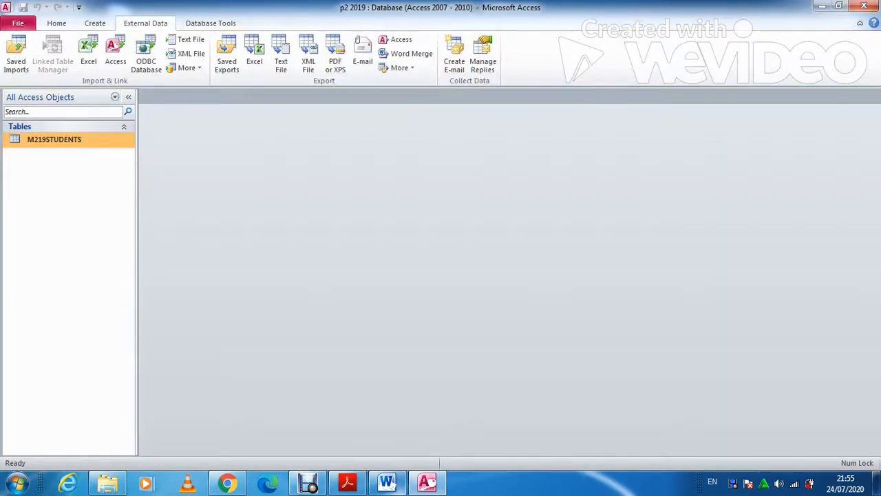
pyautogui.hotkey('alt', 'Tab')
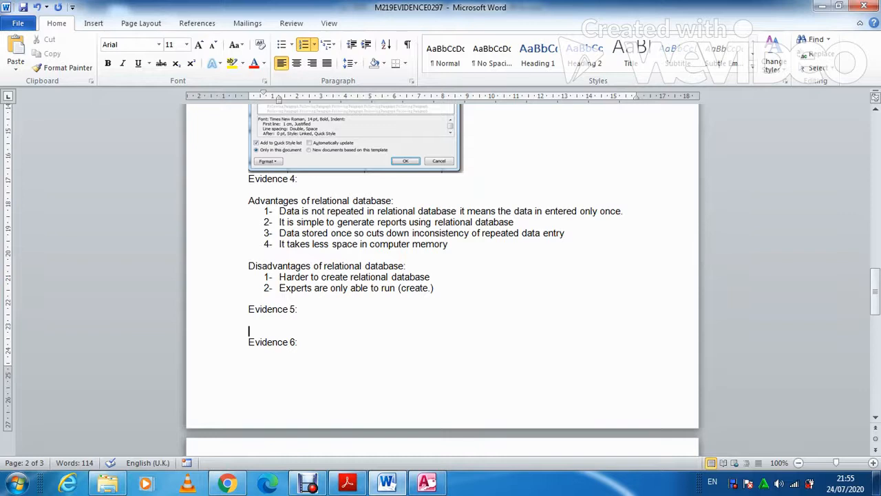
# Paste the design-view screenshot under Evidence 5, crop it to the field grid and enlarge it
pyautogui.hotkey('ctrl', 'v')
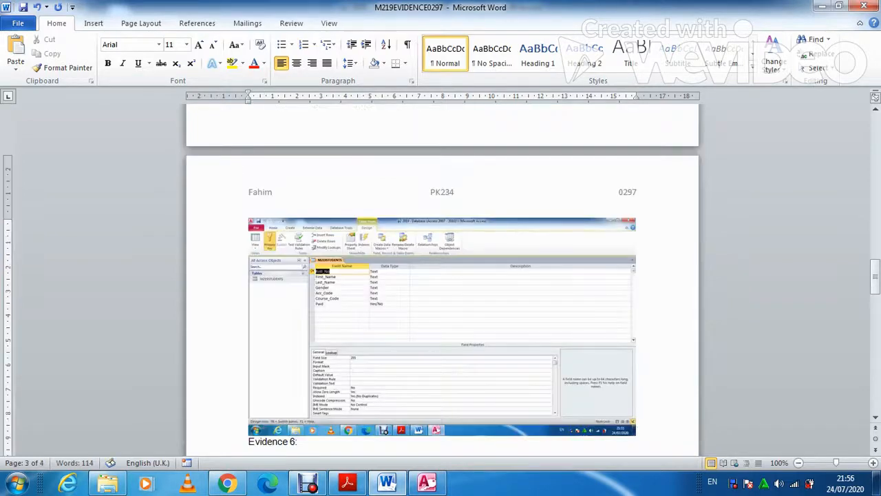
pyautogui.doubleClick(442, 326)
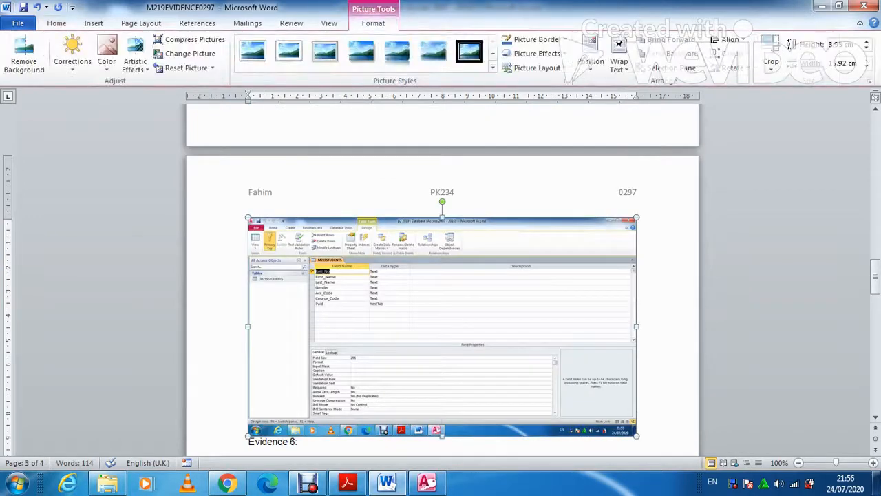
pyautogui.click(783, 46)
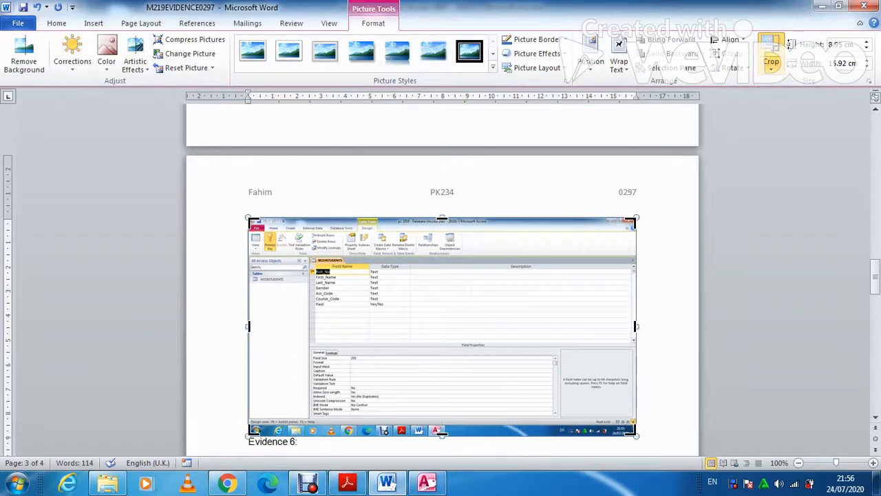
pyautogui.moveTo(636, 435); pyautogui.dragTo(408, 312)
pyautogui.moveTo(249, 218); pyautogui.dragTo(310, 257)
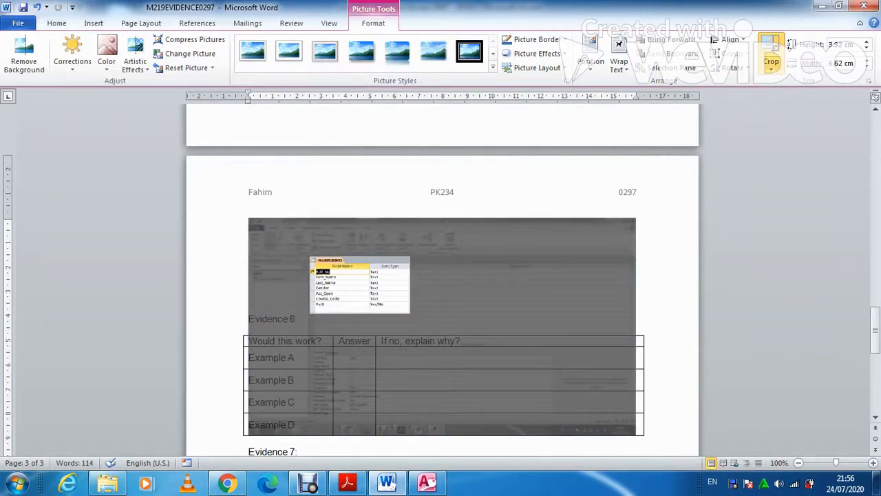
pyautogui.press('Escape')
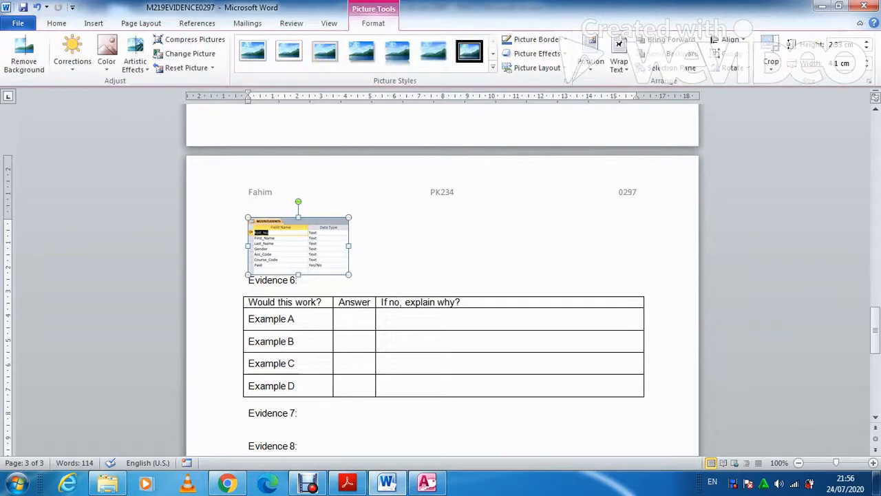
pyautogui.moveTo(349, 274); pyautogui.dragTo(438, 325)
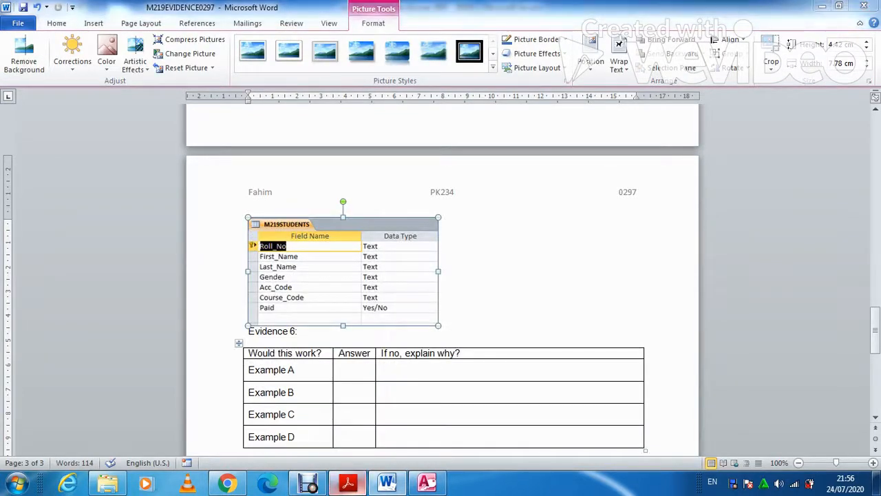
pyautogui.hotkey('alt', 'Tab')
pyautogui.scroll(-5, 375, 275)
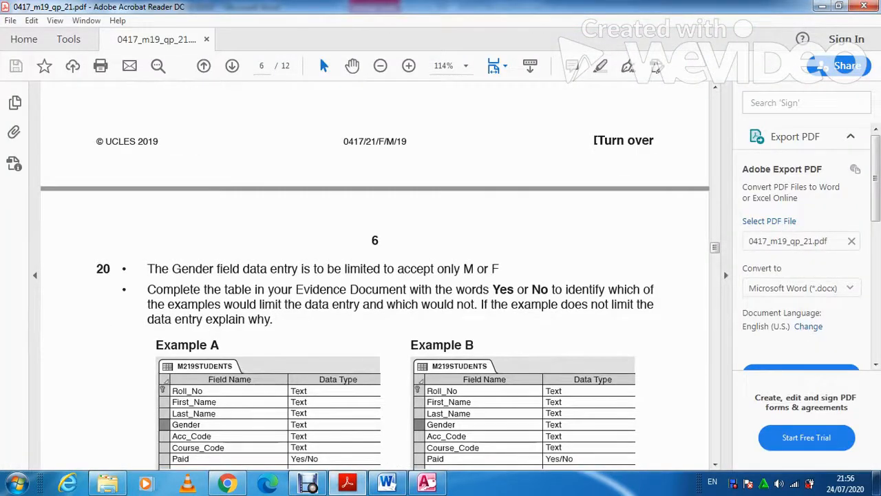
# Scroll through page 6 to read Examples A–D on restricting Gender to M or F
pyautogui.scroll(10, 374, 275)
pyautogui.scroll(5, 375, 275)
pyautogui.scroll(-3, 375, 276)
pyautogui.scroll(-10, 374, 275)
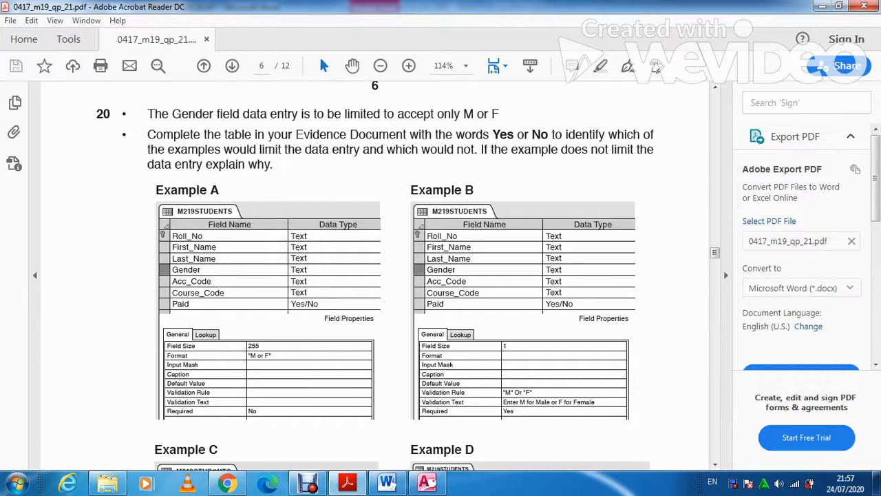
pyautogui.scroll(-1, 540, 401)
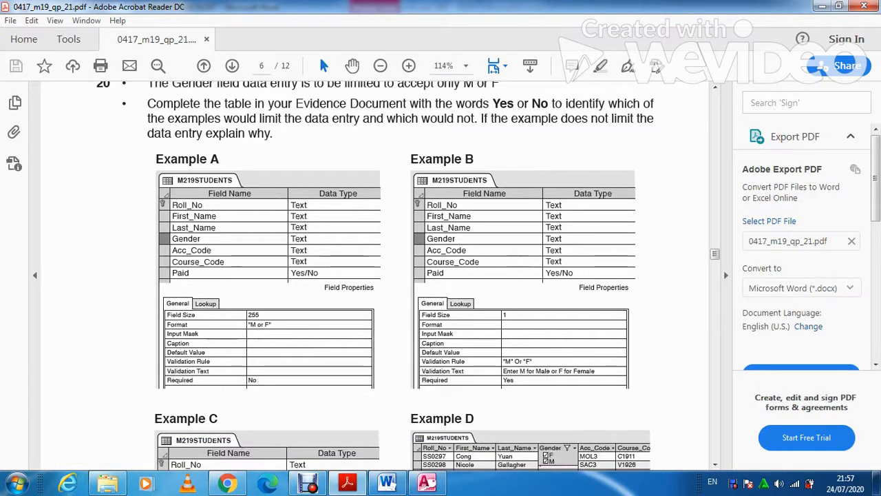
pyautogui.scroll(-6, 408, 276)
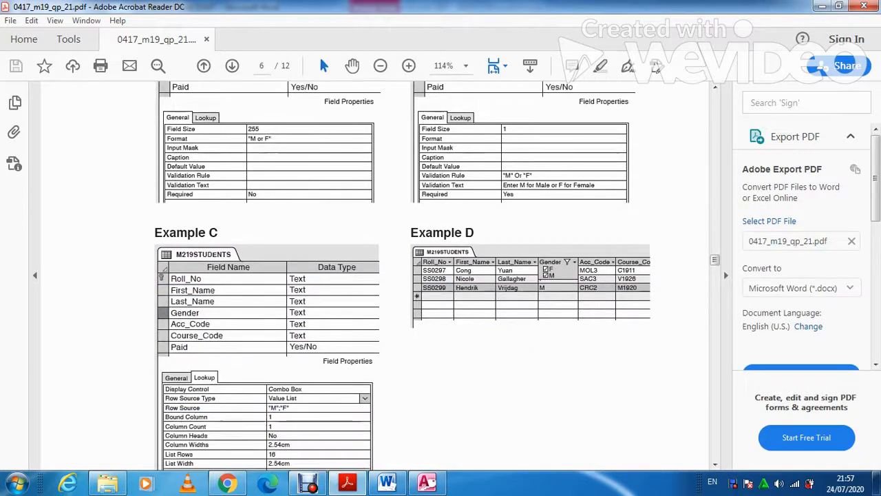
pyautogui.scroll(-2, 434, 276)
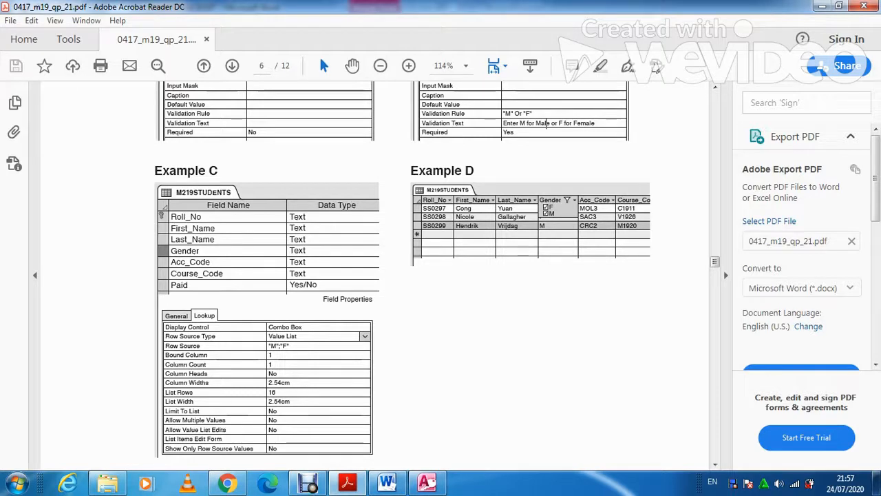
pyautogui.scroll(3, 403, 275)
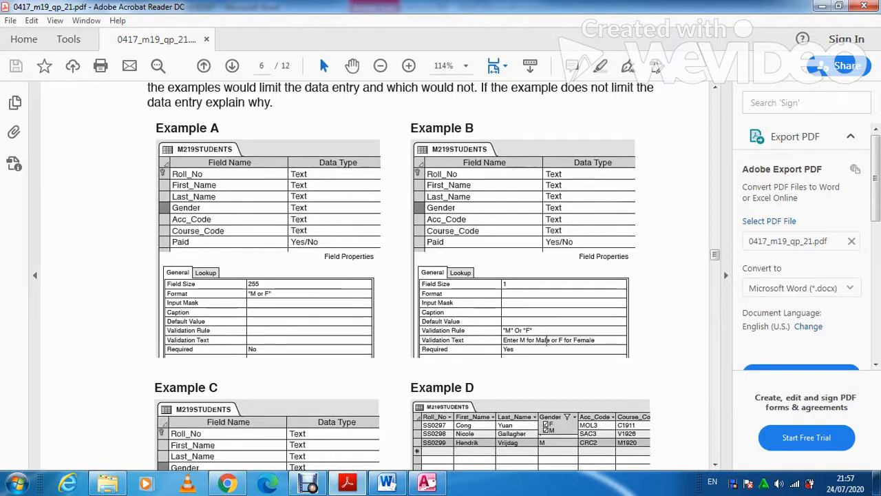
pyautogui.click(386, 481)
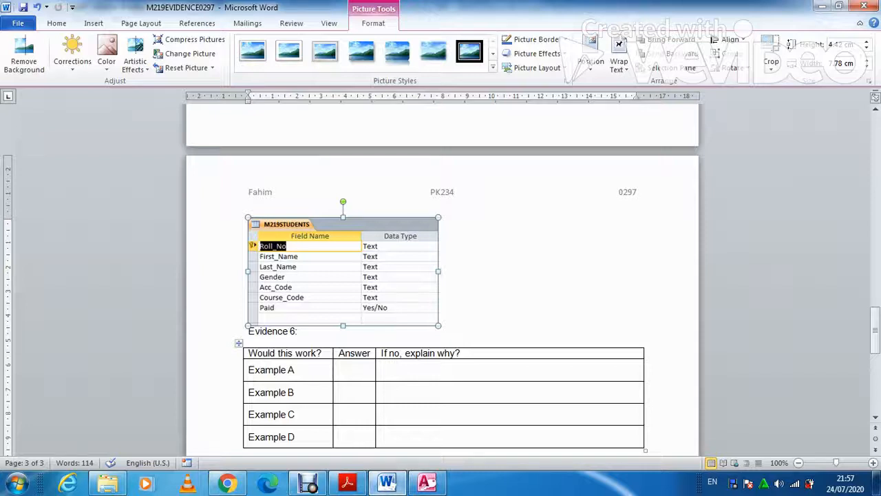
# Rate Example A 'NO' with the explanation 'Formatting rather than validation'
pyautogui.click(349, 369)
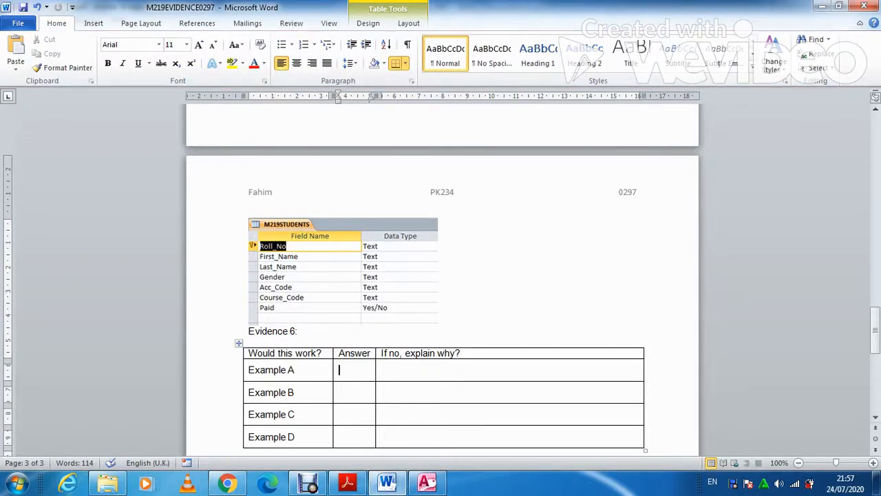
pyautogui.write('NO')
pyautogui.press('Tab')
pyautogui.write('Format')
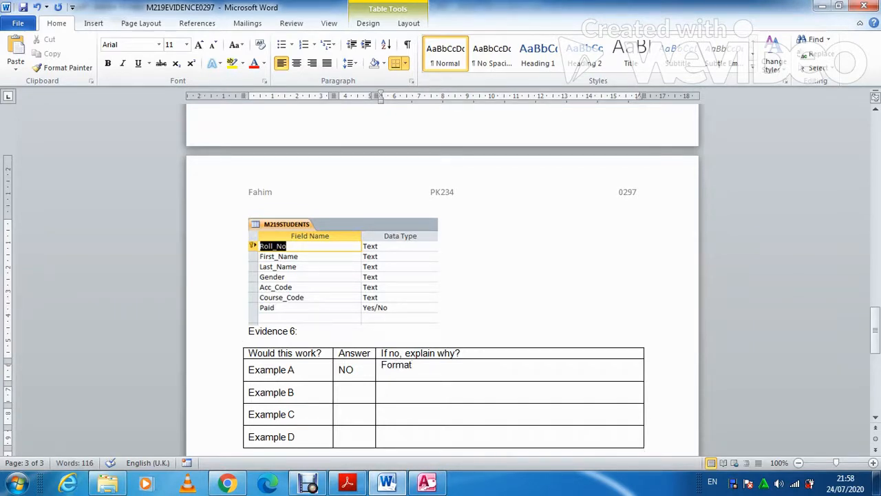
pyautogui.write('ting rather th')
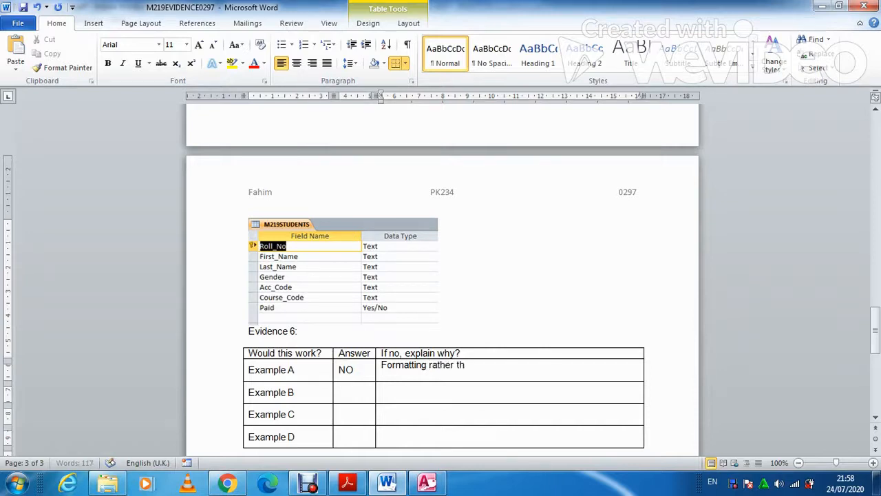
pyautogui.write('an validati9on')
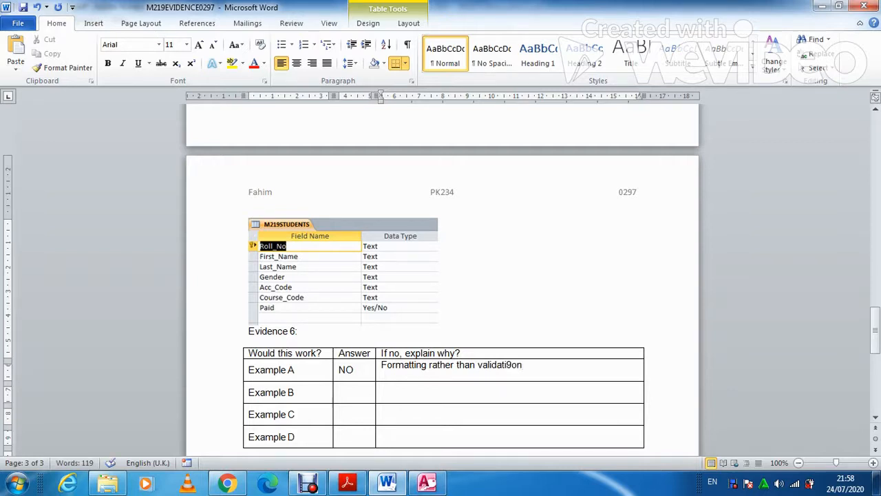
pyautogui.press('BackSpace')
pyautogui.press('BackSpace')
pyautogui.press('BackSpace')
pyautogui.write('on')
# Rate Example B 'yes' and Example C 'No' in the Answer column
pyautogui.click(349, 392)
pyautogui.write('yes')
pyautogui.click(386, 391)
pyautogui.click(347, 415)
pyautogui.write('No')
pyautogui.click(385, 411)
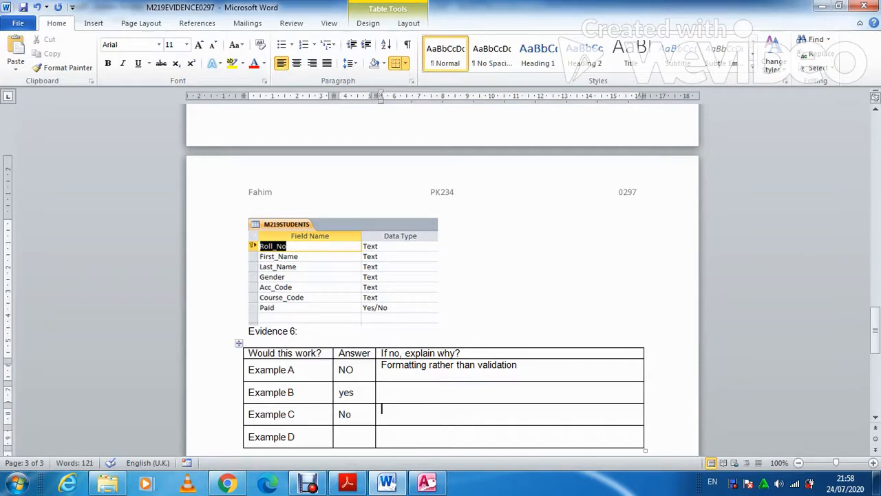
# Explain Example C as 'Not limiting the data by combo box'
pyautogui.click(347, 482)
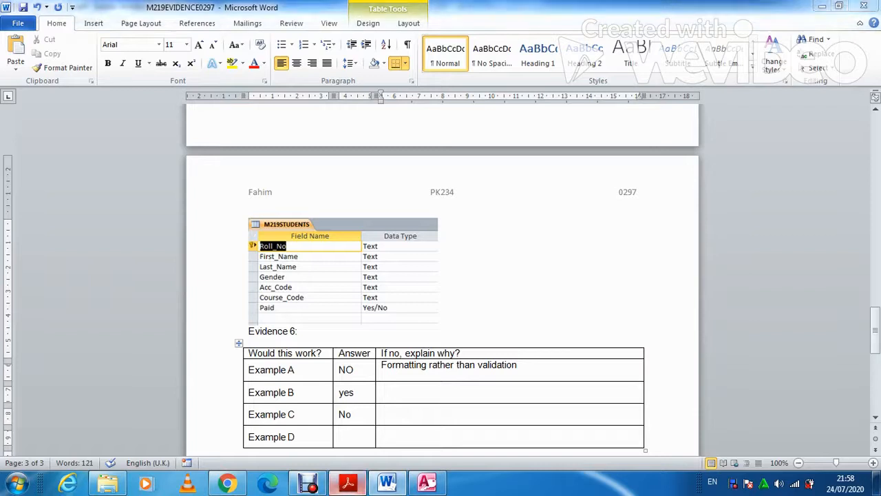
pyautogui.scroll(-5, 437, 276)
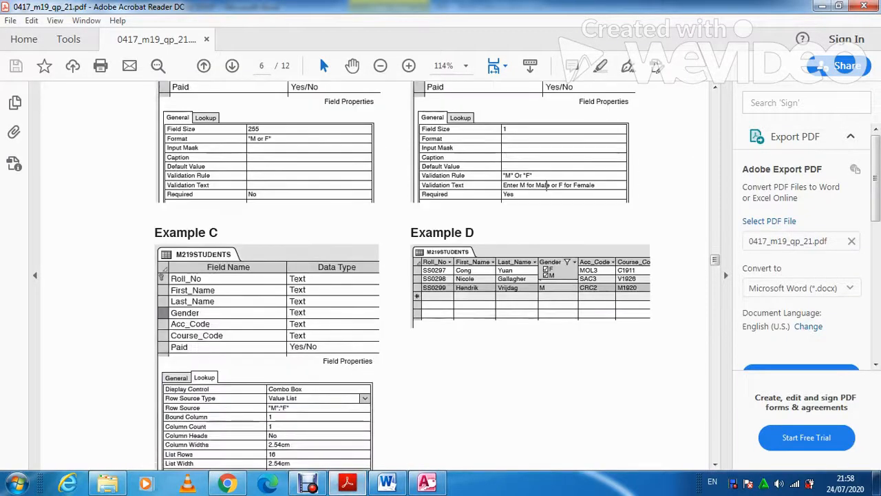
pyautogui.click(386, 482)
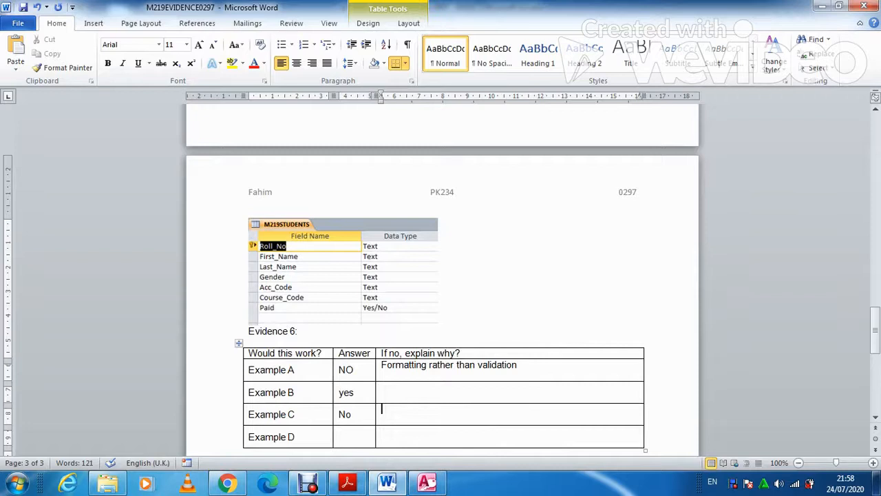
pyautogui.write('Not lient')
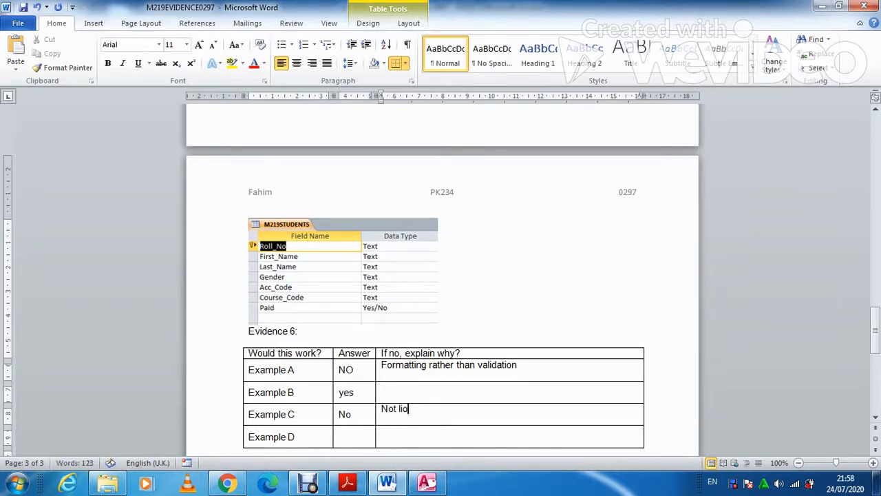
pyautogui.press('BackSpace')
pyautogui.press('BackSpace')
pyautogui.press('BackSpace')
pyautogui.write('miting th')
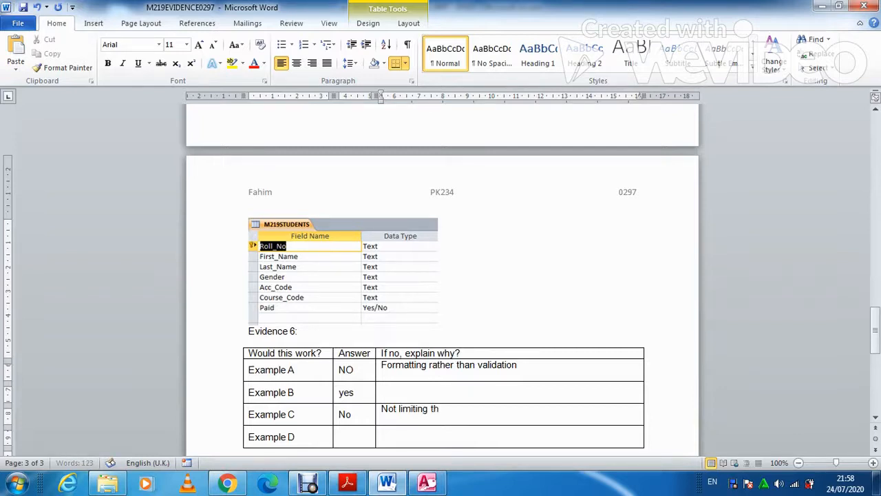
pyautogui.write('e data by combo box')
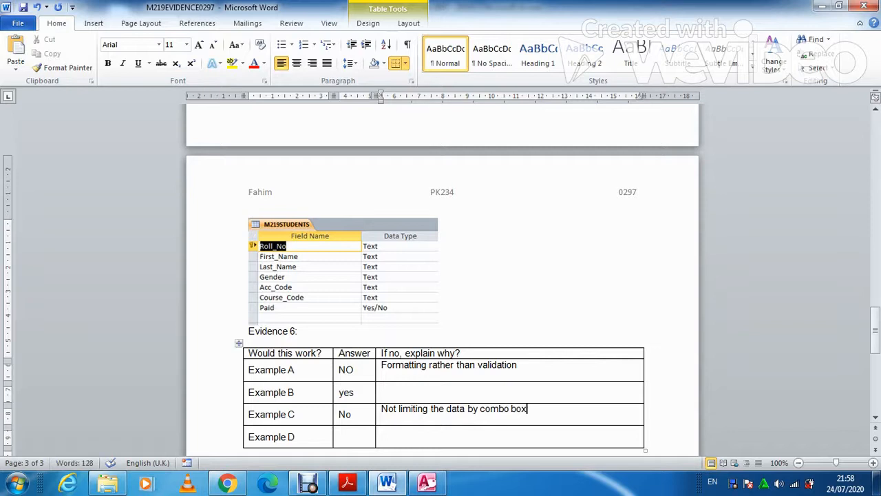
# Rate Example D 'No', explaining a validation rule is needed rather than auto filter
pyautogui.click(343, 437)
pyautogui.write('No')
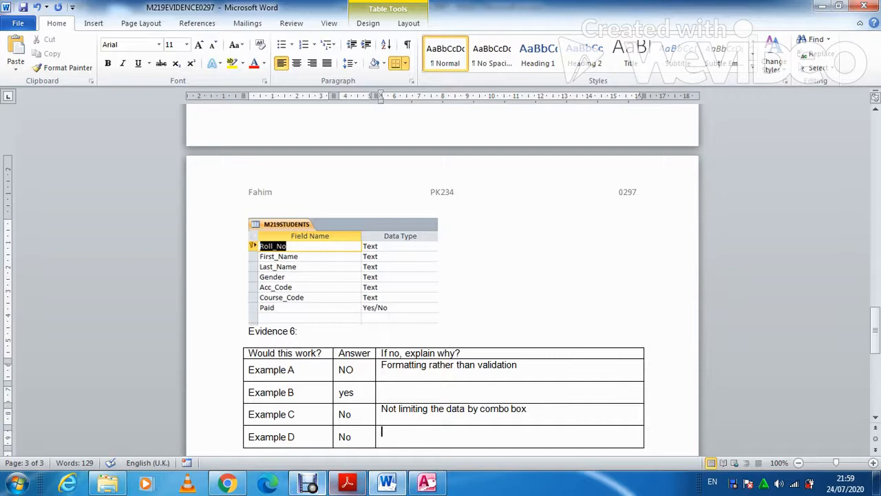
pyautogui.click(347, 482)
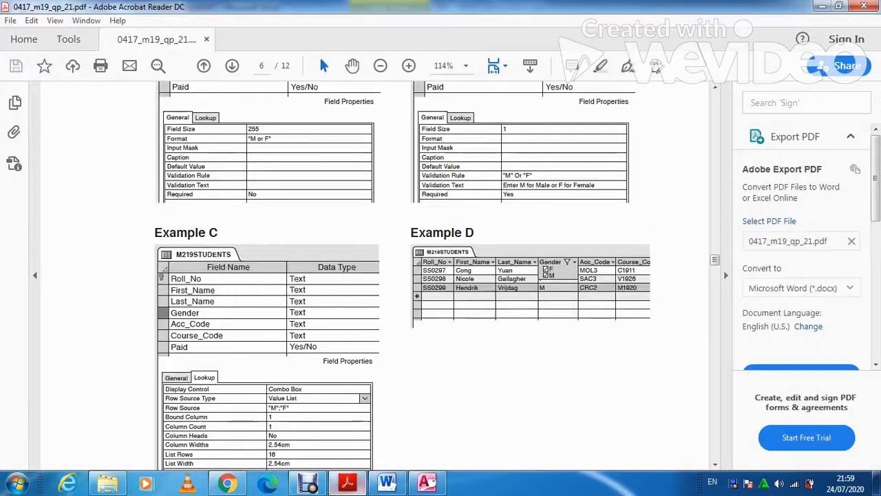
pyautogui.hotkey('alt', 'Tab')
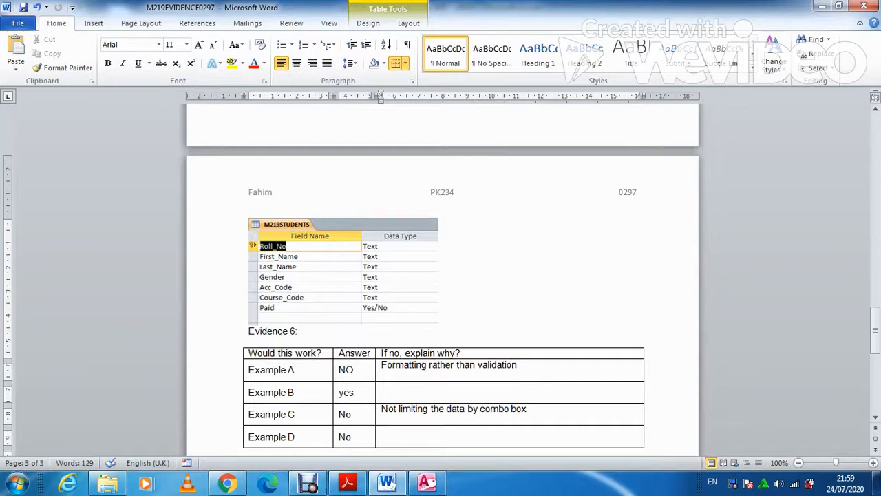
pyautogui.write('We are not')
pyautogui.write(' i')
pyautogui.write('a')
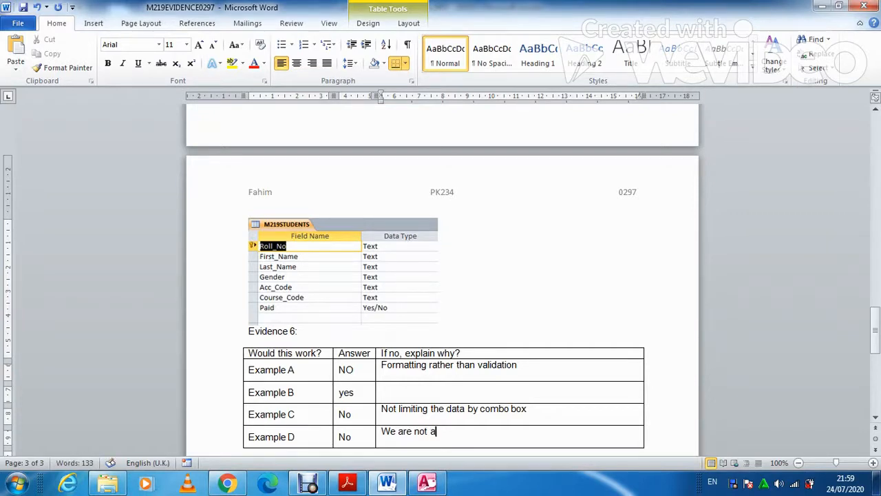
pyautogui.write('pplying auto filter we need to use validation rule')
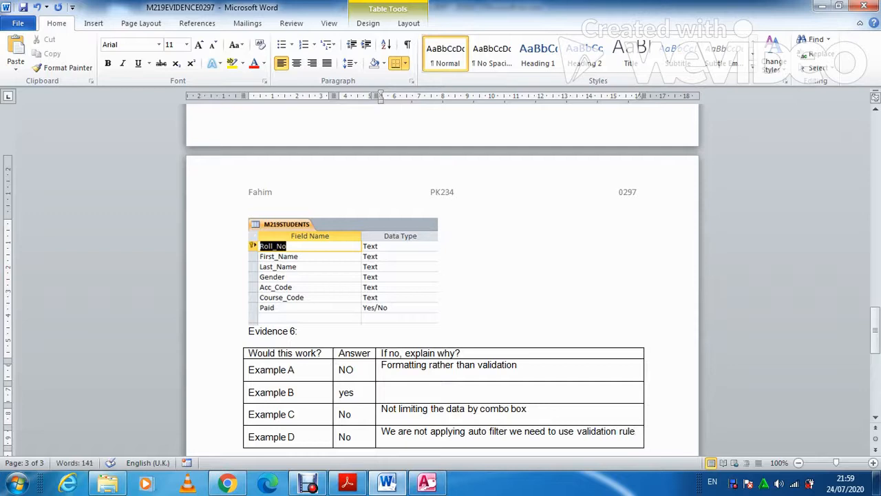
# Scroll the exam paper to page 7 question 21, then return to Access
pyautogui.click(347, 482)
pyautogui.scroll(-15, 375, 276)
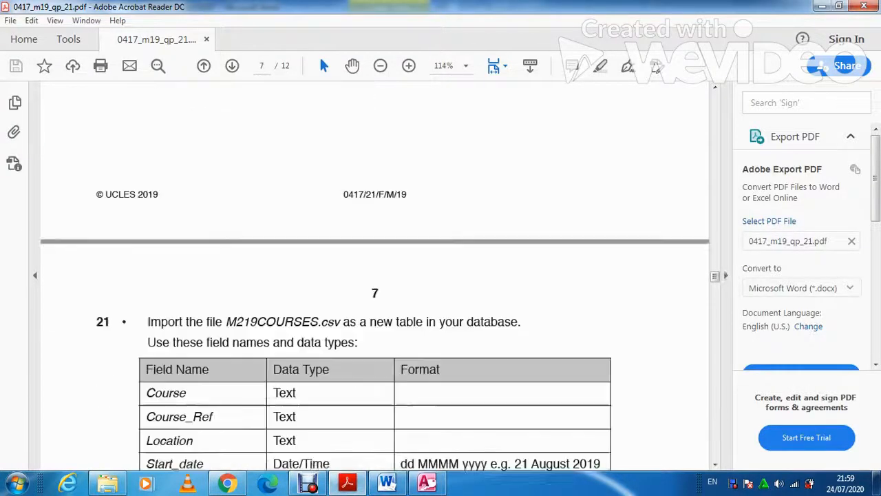
pyautogui.scroll(-3, 375, 275)
pyautogui.scroll(-1, 375, 275)
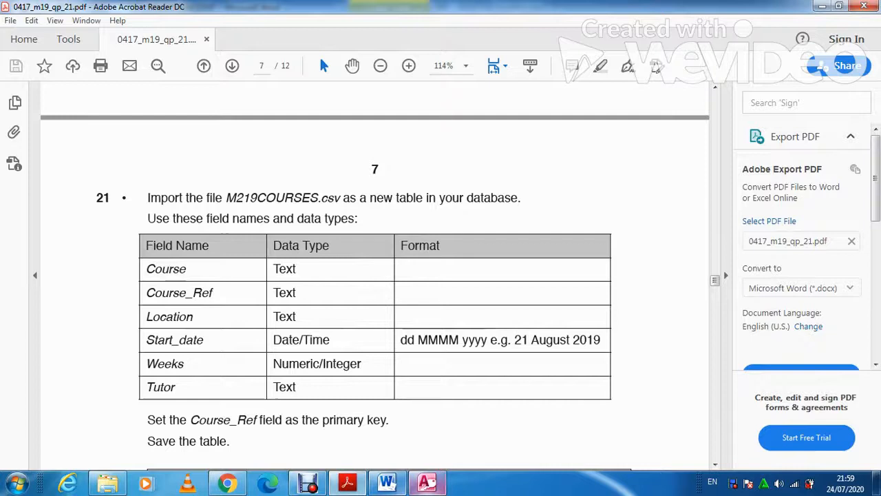
pyautogui.click(427, 482)
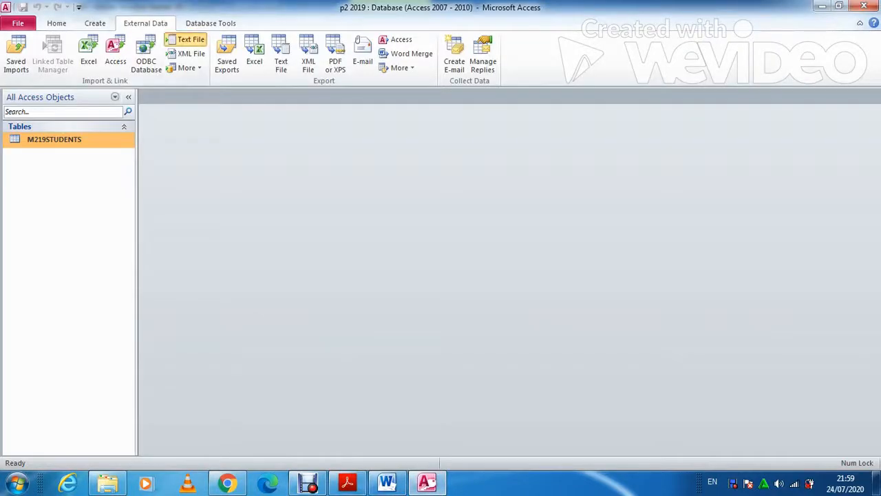
# Start a text-file import of M219COURSES.csv into a new delimited table with first-row field names
pyautogui.click(186, 39)
pyautogui.click(631, 152)
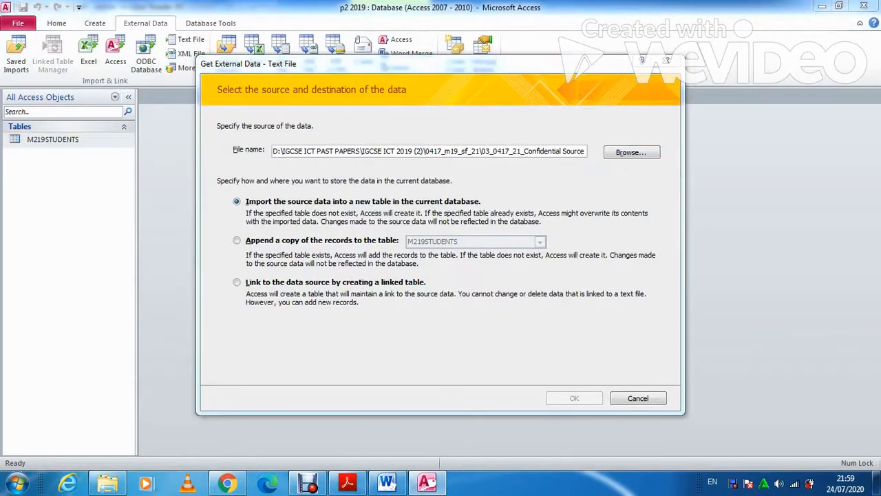
pyautogui.click(350, 178)
pyautogui.click(531, 362)
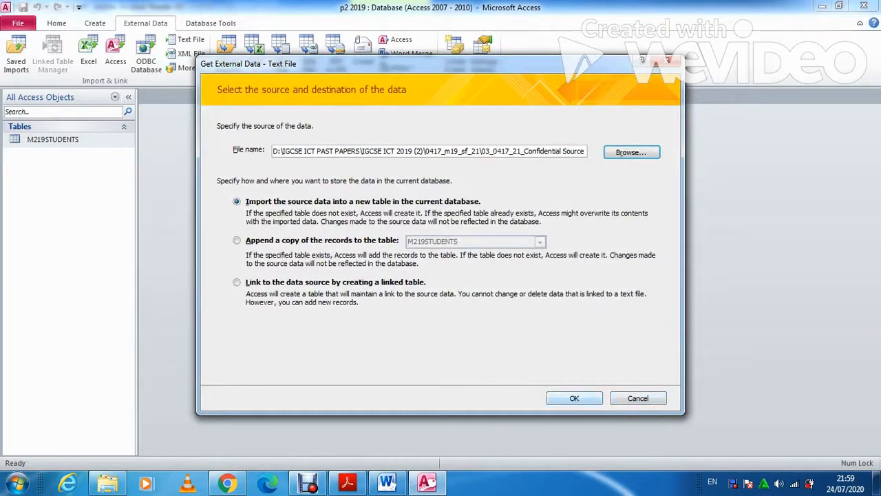
pyautogui.press('Return')
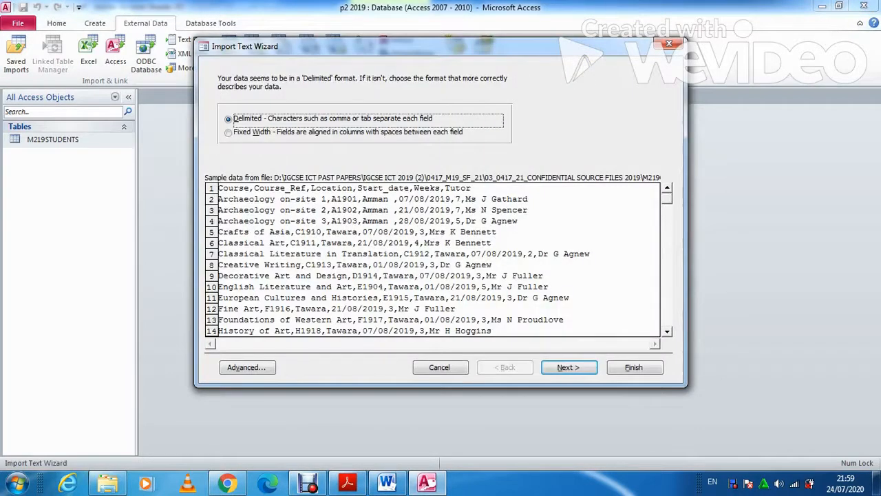
pyautogui.press('Return')
pyautogui.click(222, 142)
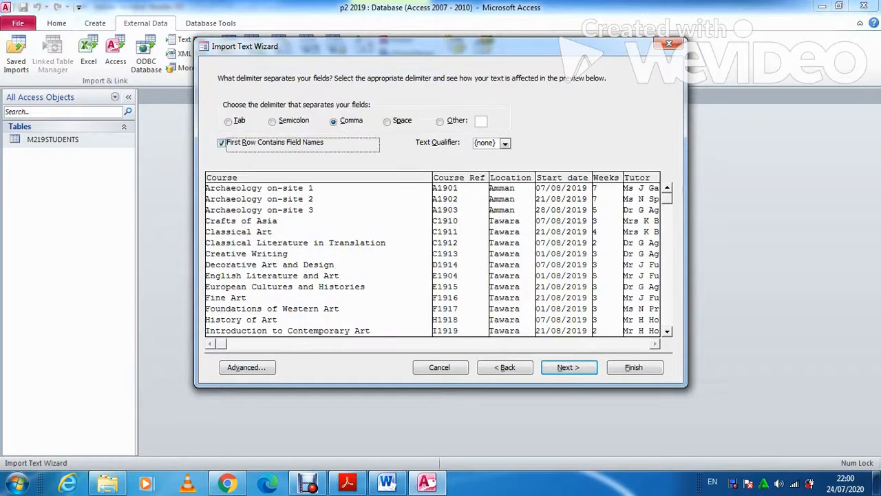
pyautogui.press('Return')
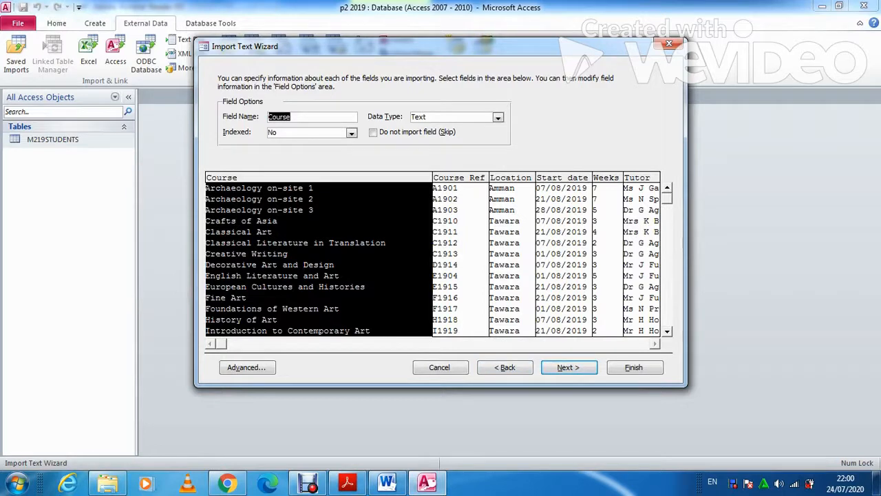
# Review the import specification field settings against the exam paper's field table
pyautogui.click(247, 367)
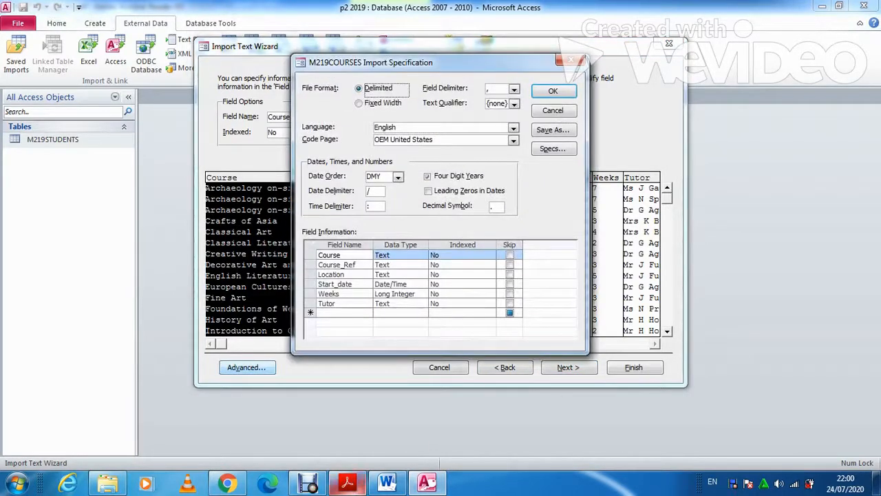
pyautogui.click(347, 482)
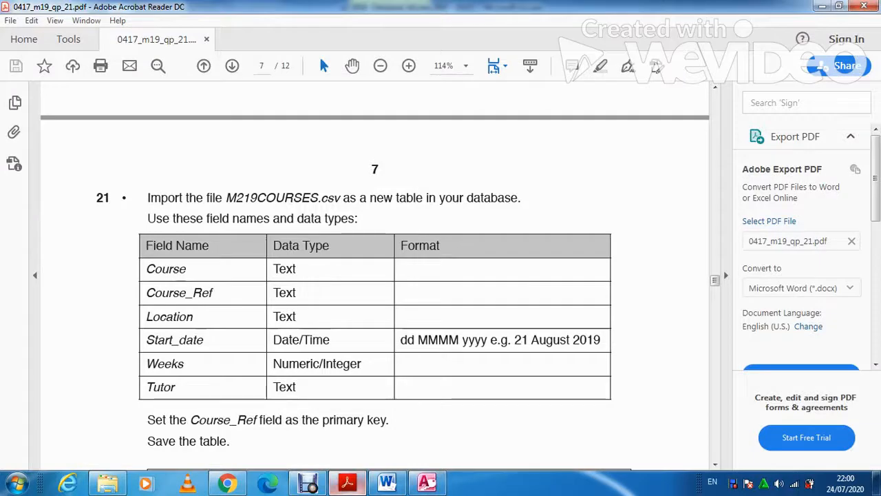
pyautogui.click(427, 483)
pyautogui.click(347, 482)
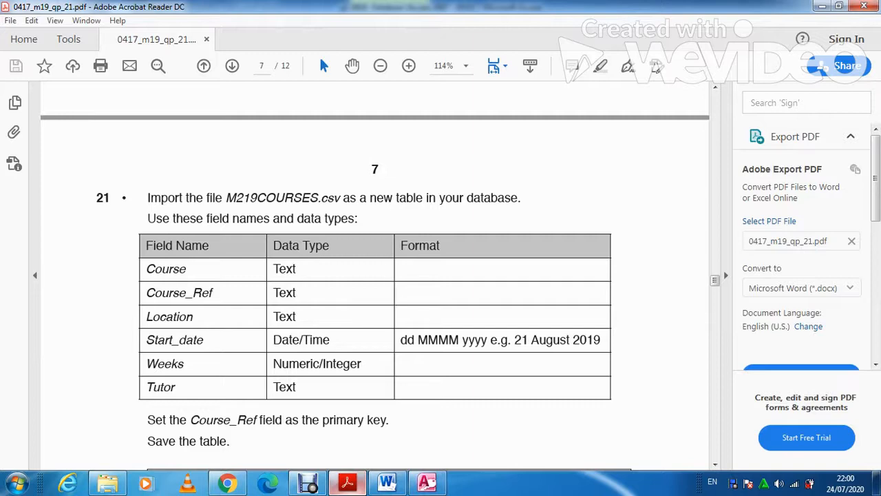
pyautogui.click(426, 482)
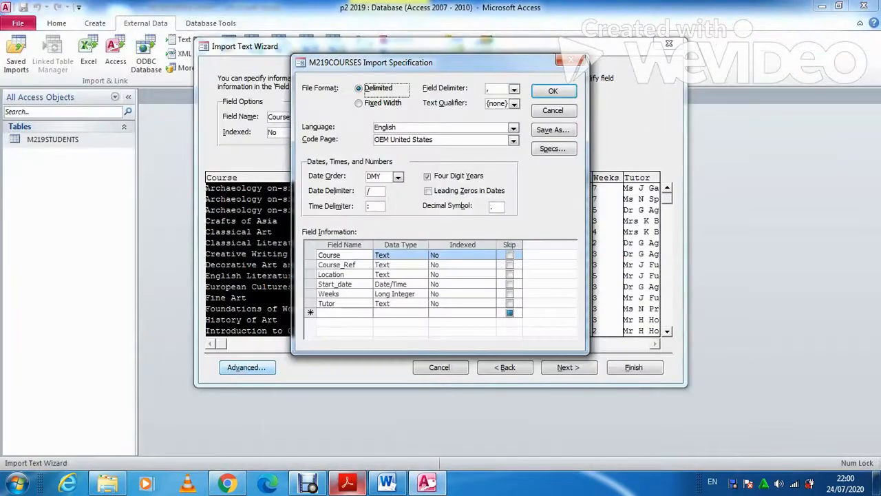
pyautogui.click(346, 482)
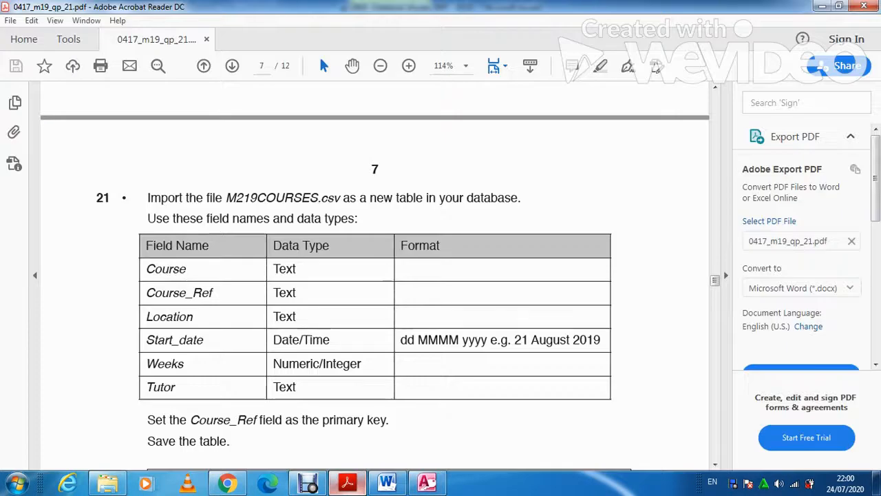
pyautogui.click(427, 483)
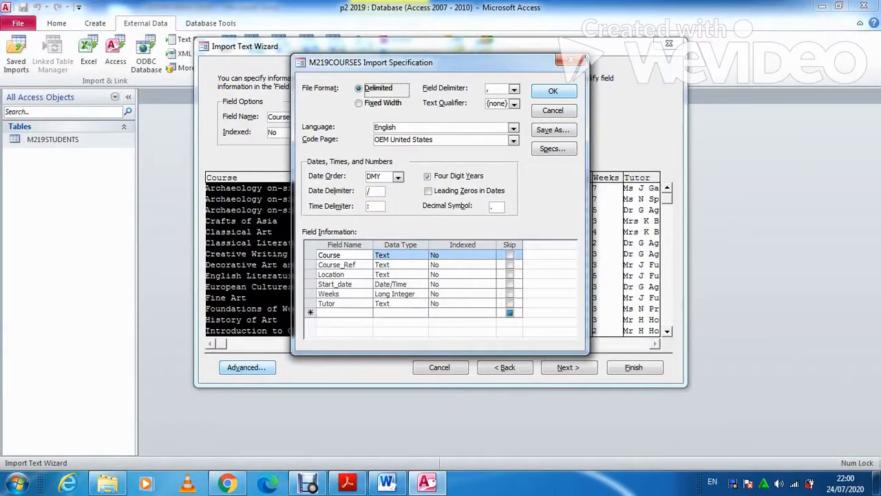
pyautogui.click(552, 91)
# Make Course_Ref the primary key and finish the import without saving the import steps
pyautogui.click(568, 366)
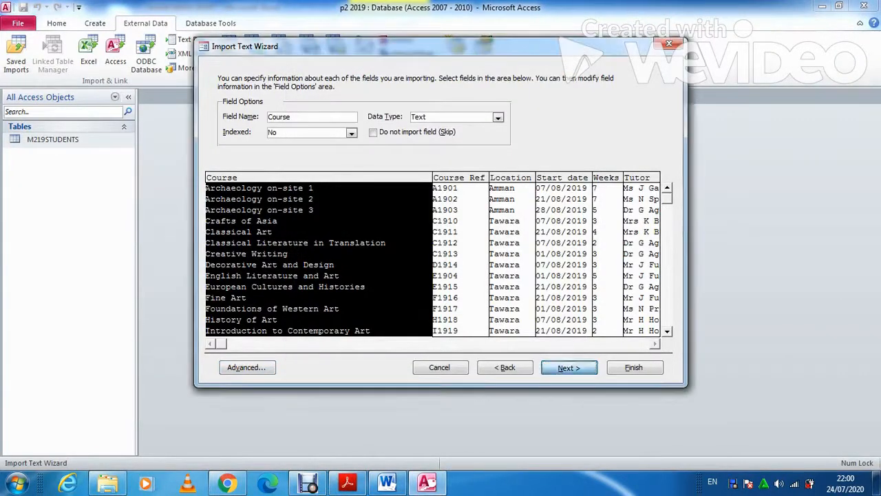
pyautogui.hotkey('alt', 'c')
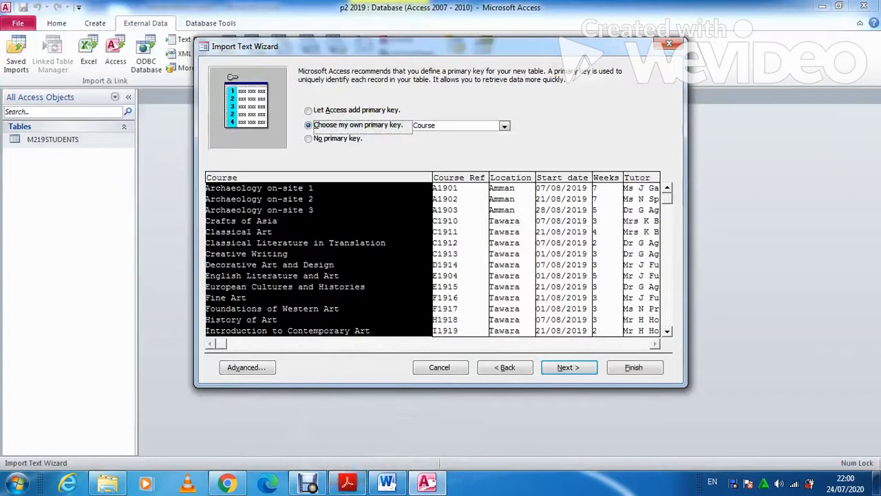
pyautogui.press('Down')
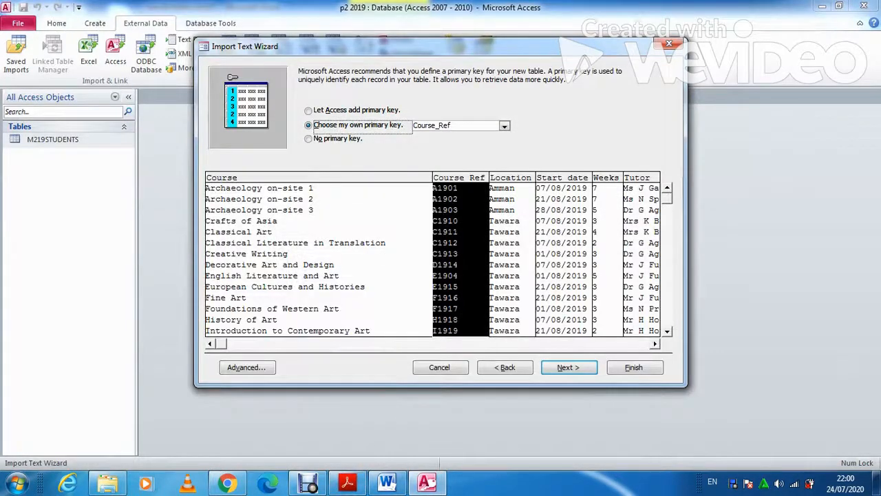
pyautogui.hotkey('alt', 'n')
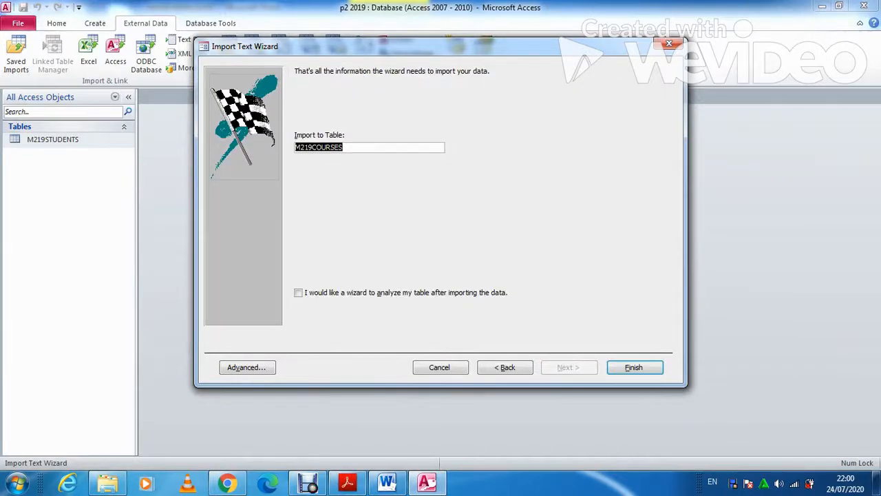
pyautogui.hotkey('alt', 'f')
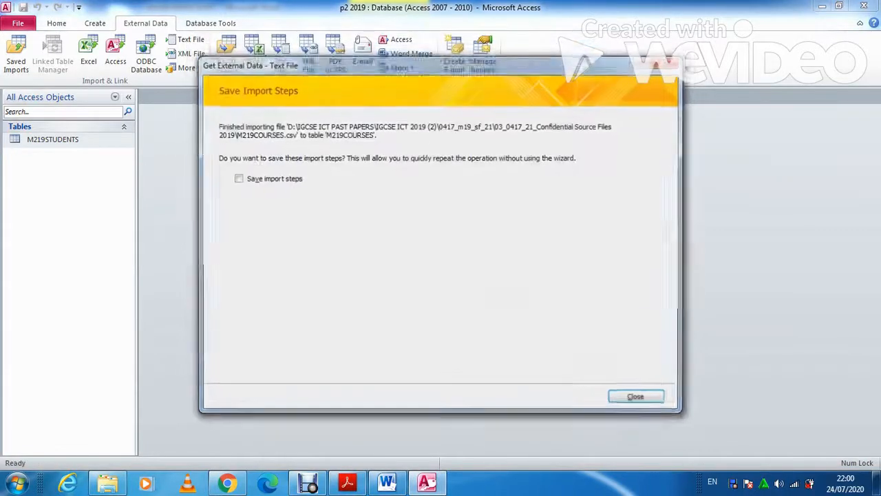
pyautogui.hotkey('alt', 'c')
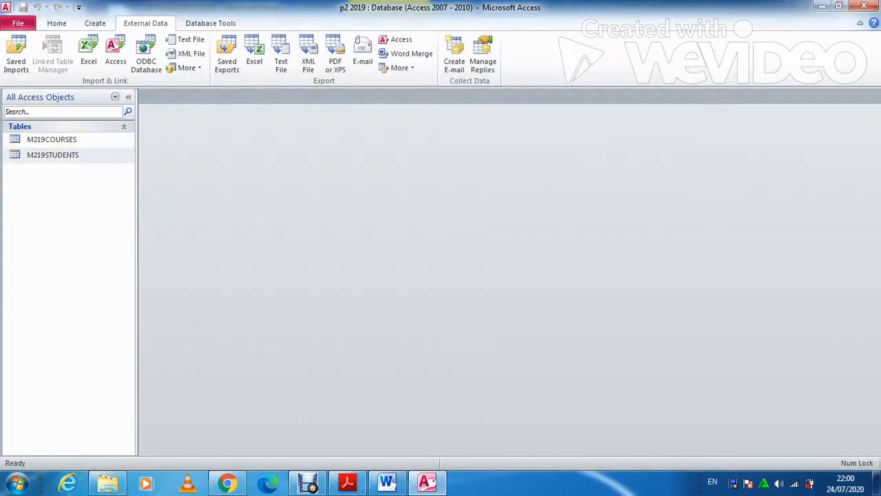
# Open M219STUDENTS in Design View and glance at the question paper
pyautogui.rightClick(81, 155)
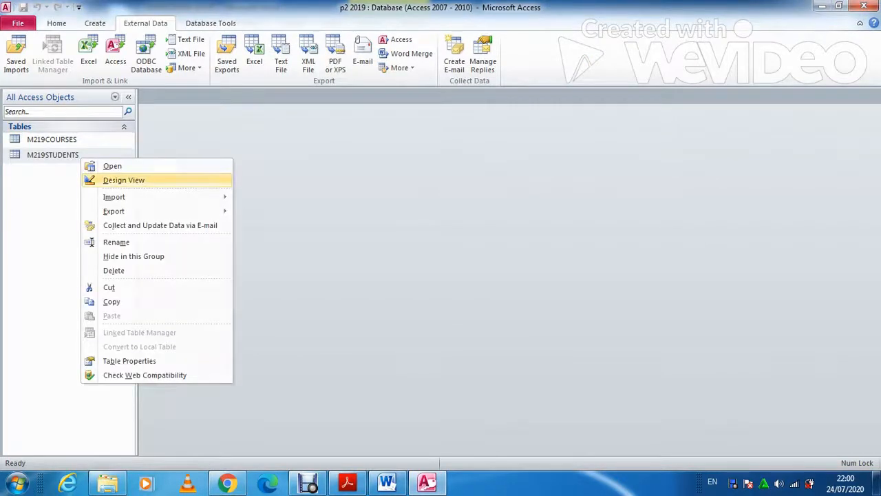
pyautogui.click(127, 179)
pyautogui.hotkey('alt', 'Tab')
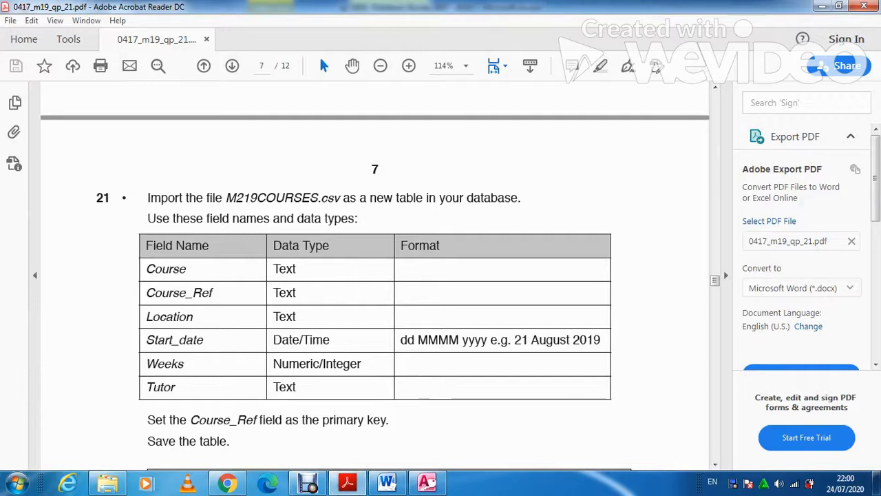
pyautogui.hotkey('alt', 'Tab')
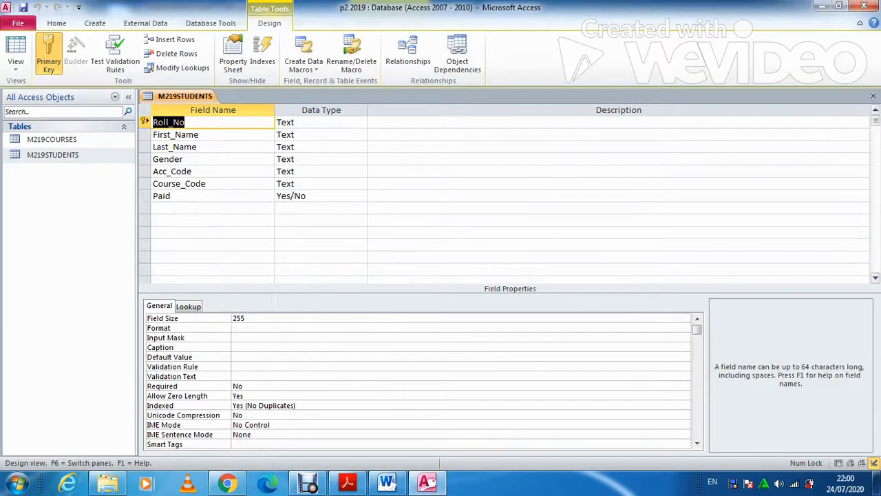
# Open M219COURSES in Design View and set the Start_date format to Long Date
pyautogui.click(79, 141)
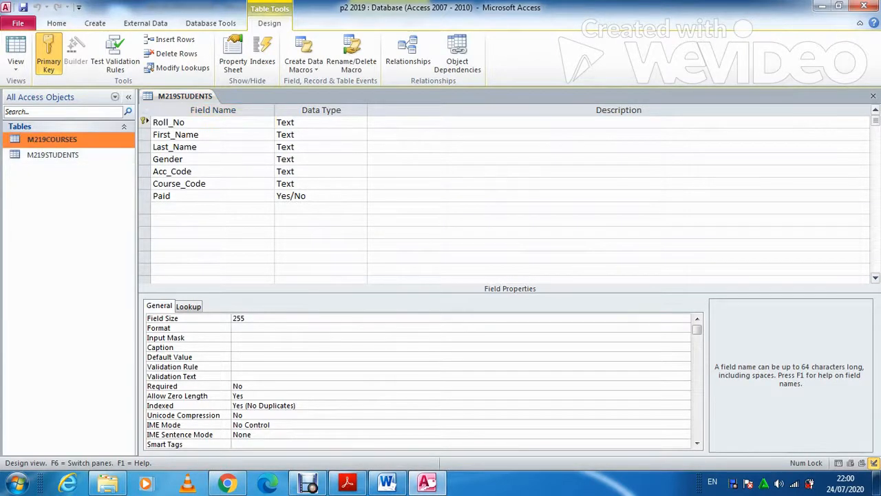
pyautogui.rightClick(82, 141)
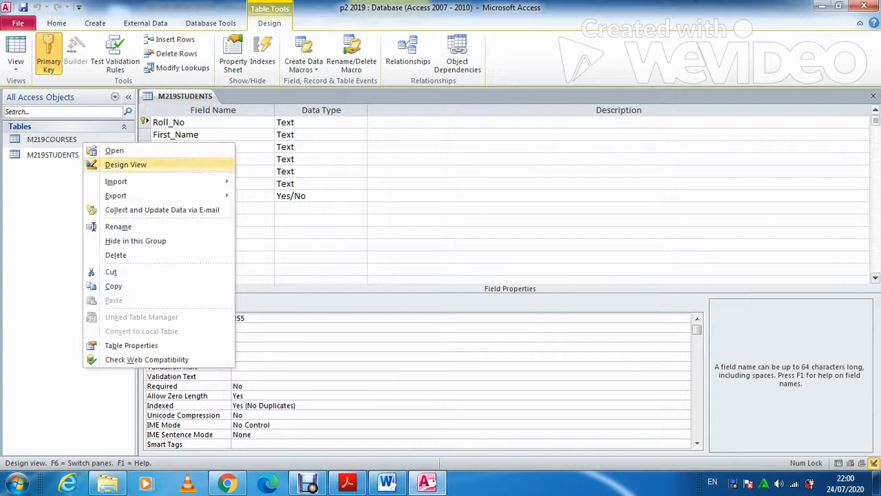
pyautogui.click(126, 165)
pyautogui.click(199, 159)
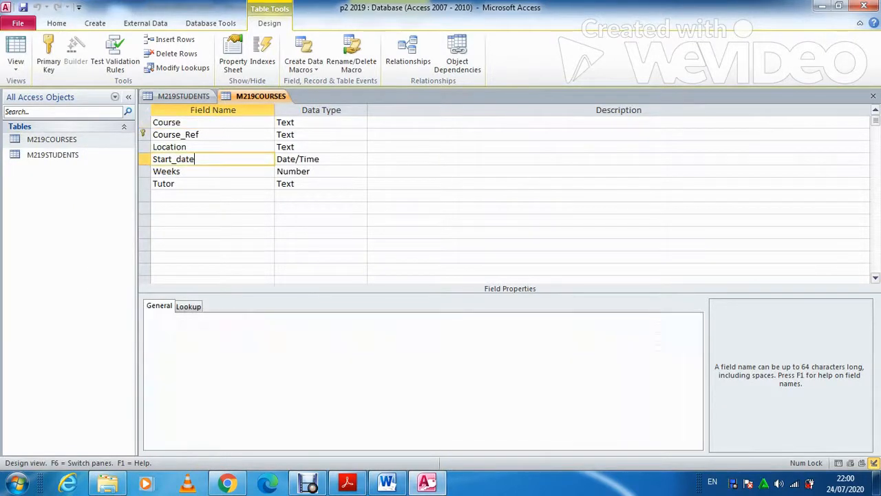
pyautogui.press('F6')
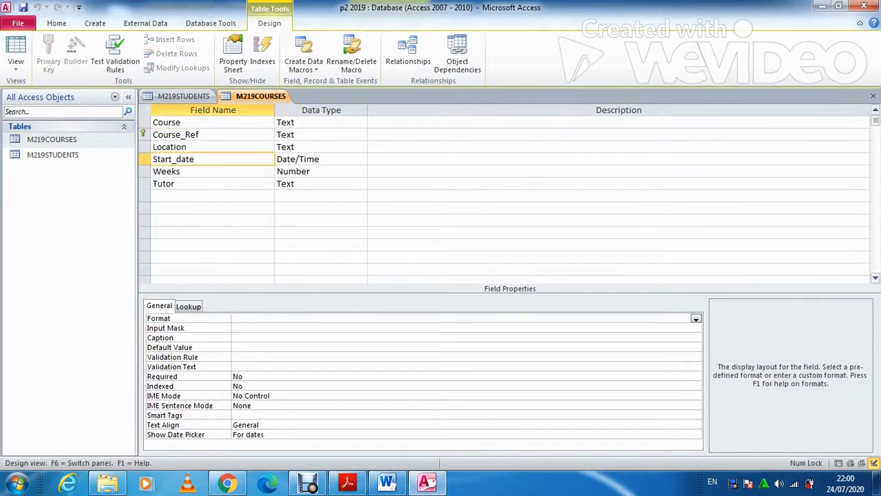
pyautogui.click(696, 319)
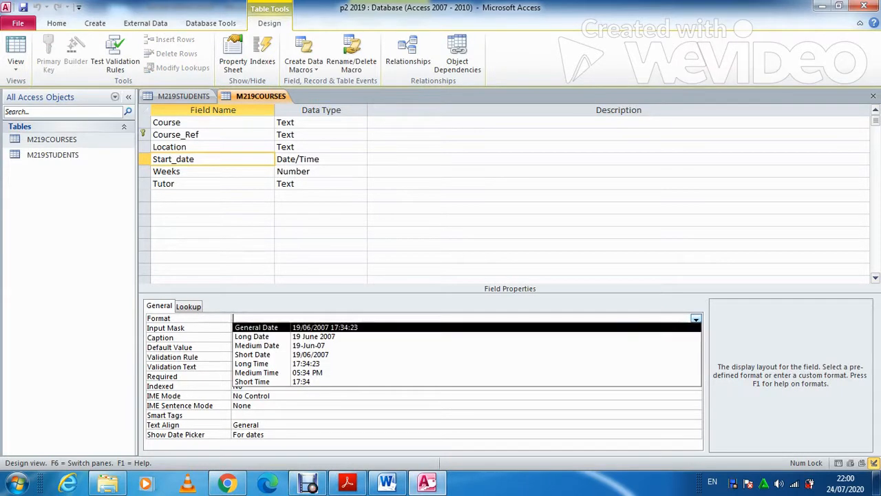
pyautogui.press('Down')
pyautogui.press('Return')
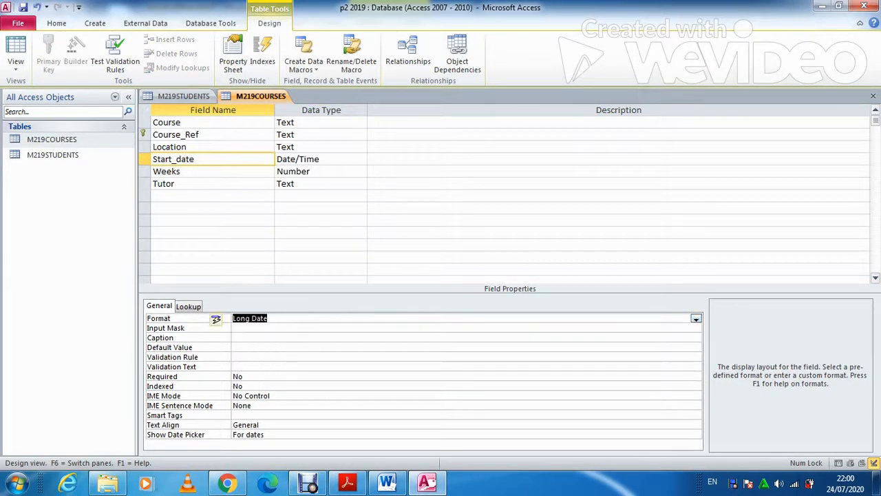
# Check the required date format in the PDF, then show M219COURSES as a datasheet
pyautogui.click(347, 482)
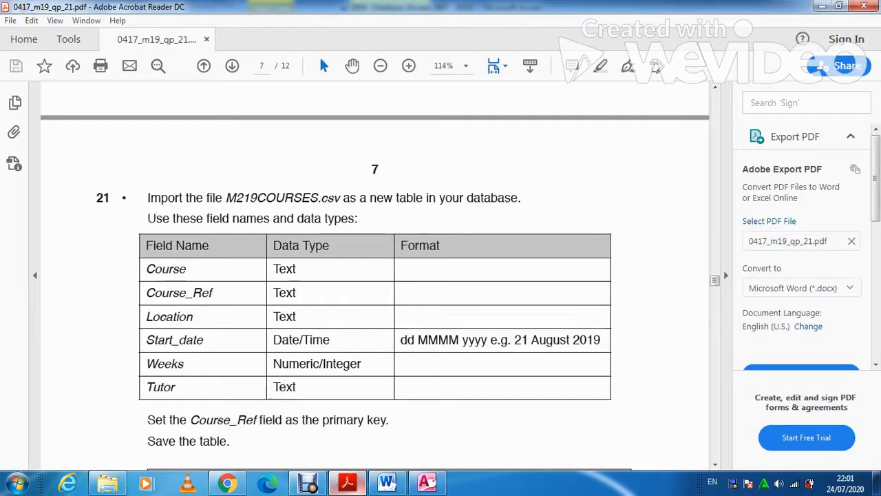
pyautogui.hotkey('alt', 'Tab')
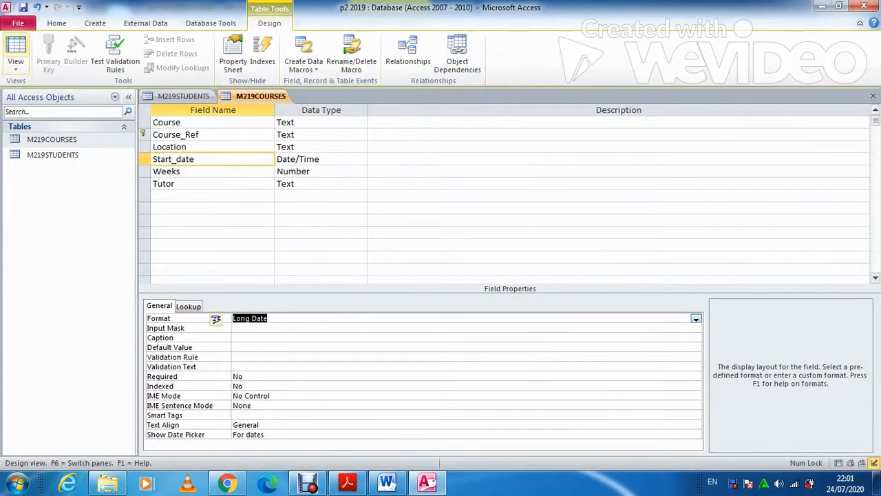
pyautogui.click(16, 50)
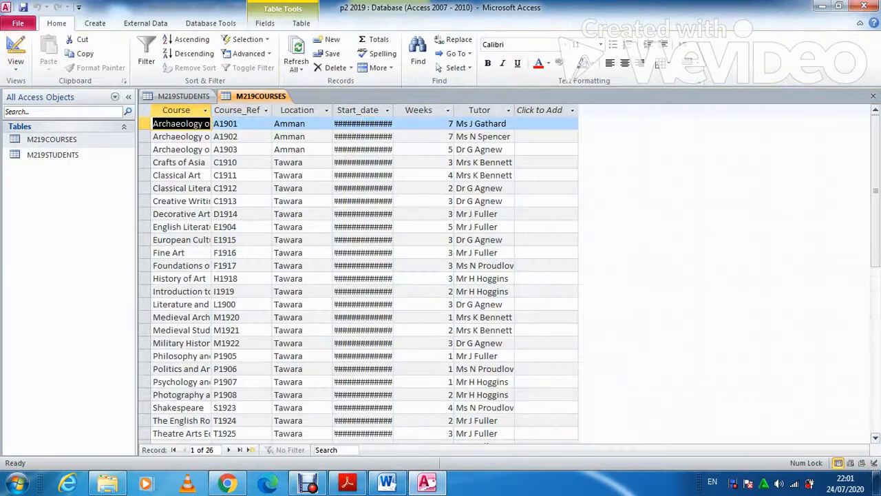
# Widen the Start_date column so full dates like 07 August 2019 show
pyautogui.doubleClick(393, 110)
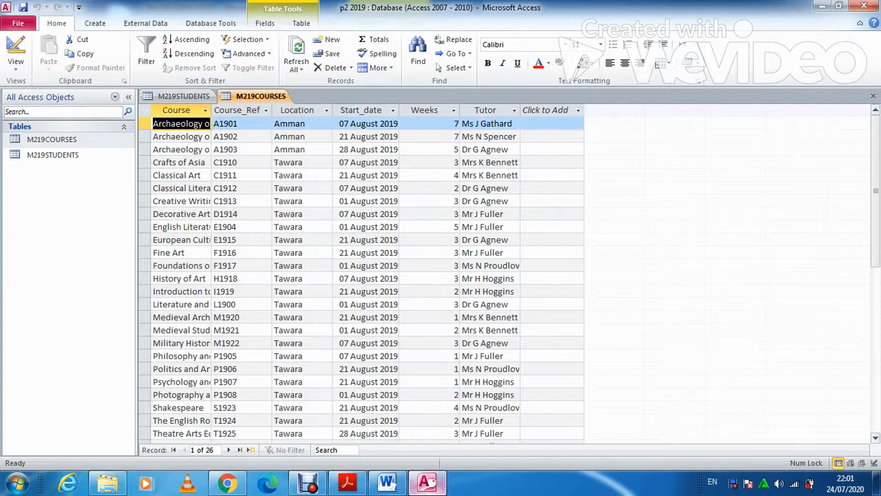
pyautogui.click(427, 482)
pyautogui.click(348, 483)
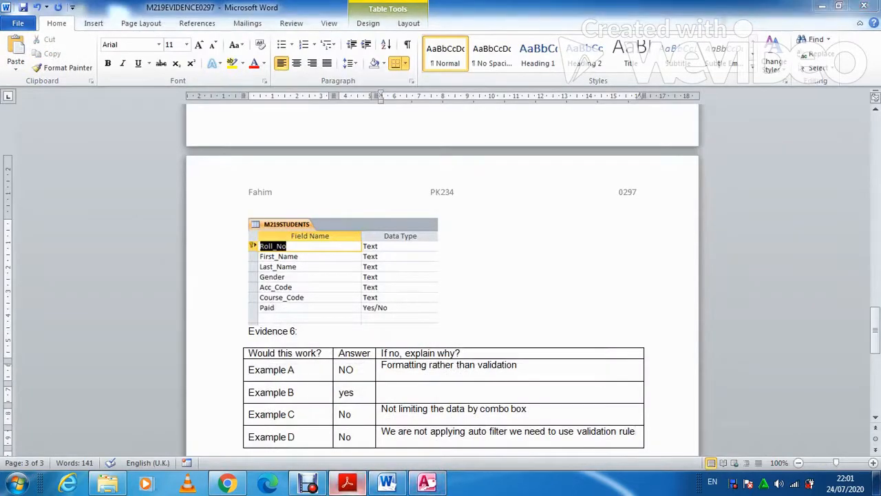
pyautogui.scroll(-3, 386, 276)
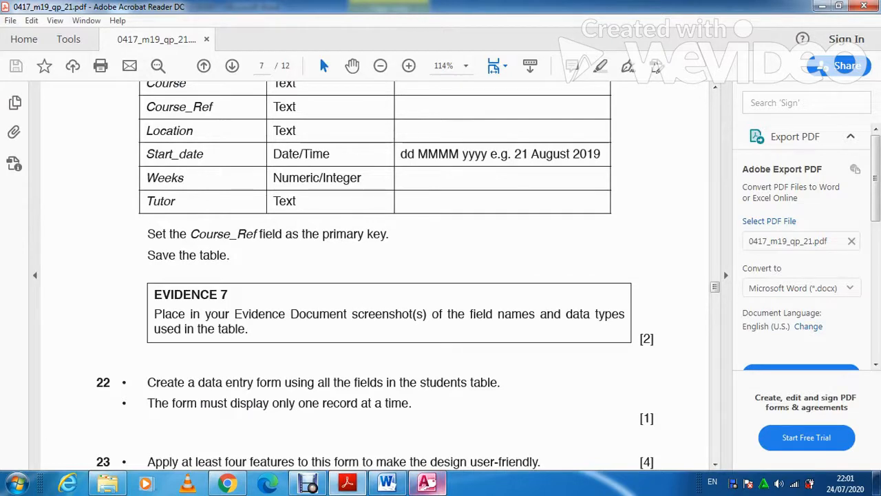
pyautogui.click(427, 483)
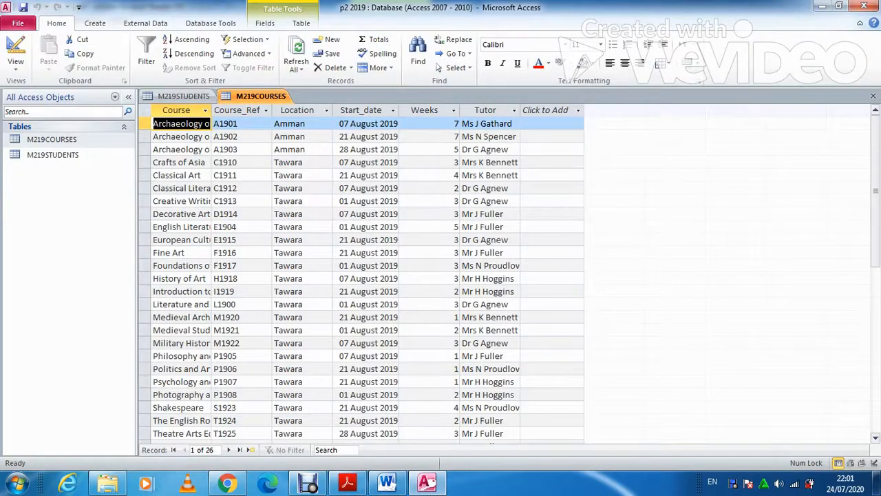
# Return M219COURSES to Design View and close the M219STUDENTS design tab
pyautogui.click(15, 46)
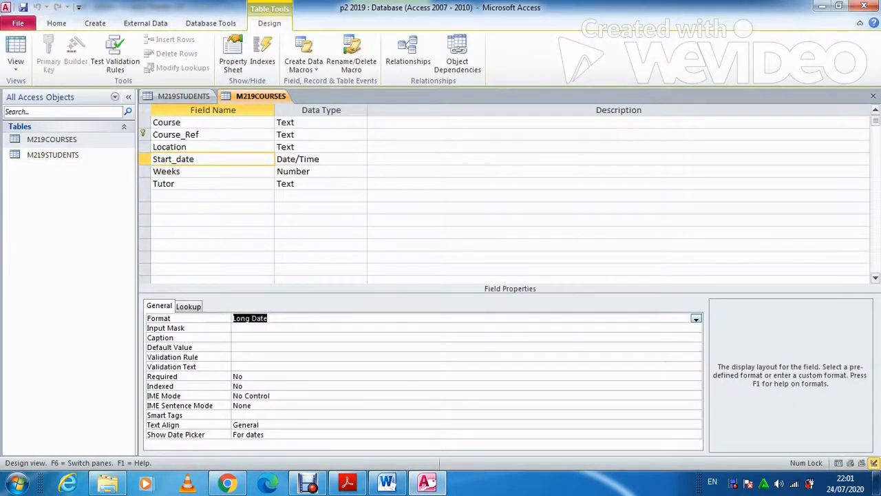
pyautogui.click(183, 95)
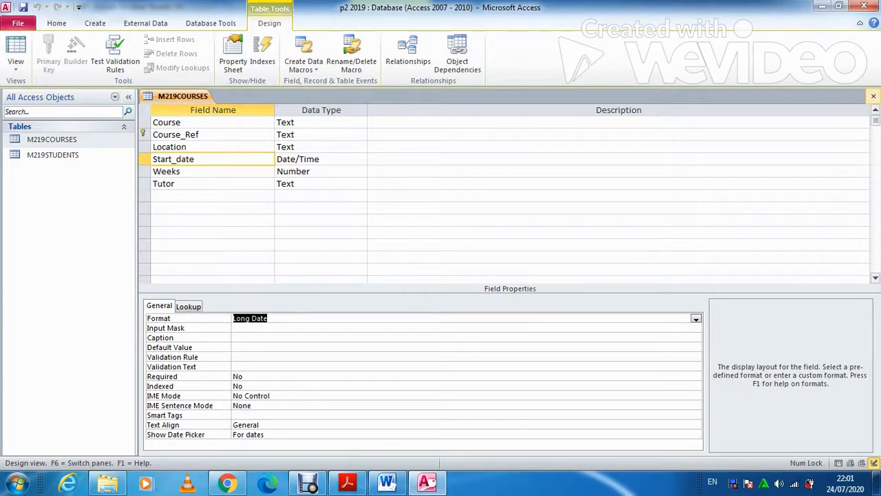
pyautogui.click(873, 96)
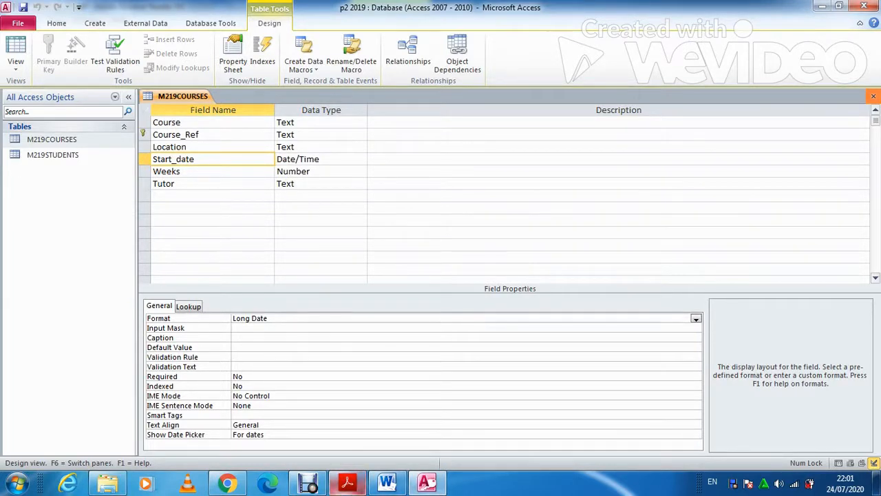
# Bring up the Word evidence document and place the cursor below Evidence 7
pyautogui.click(386, 482)
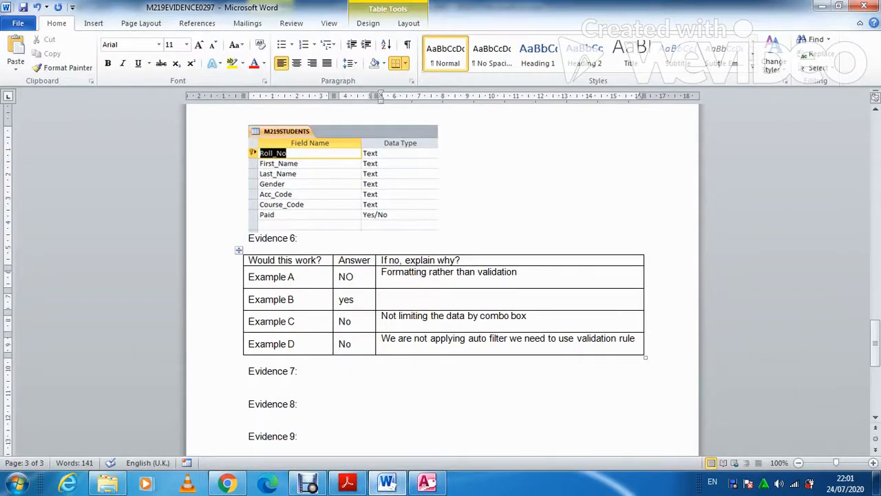
pyautogui.click(348, 482)
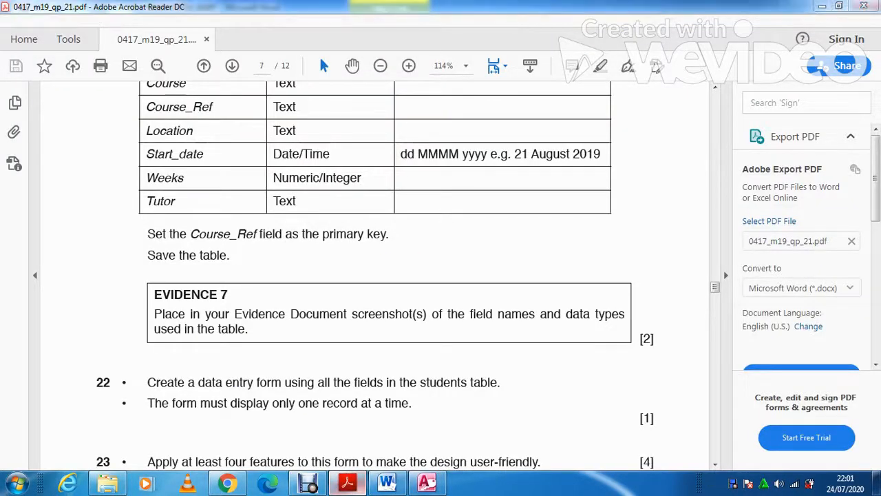
pyautogui.click(386, 482)
pyautogui.click(249, 382)
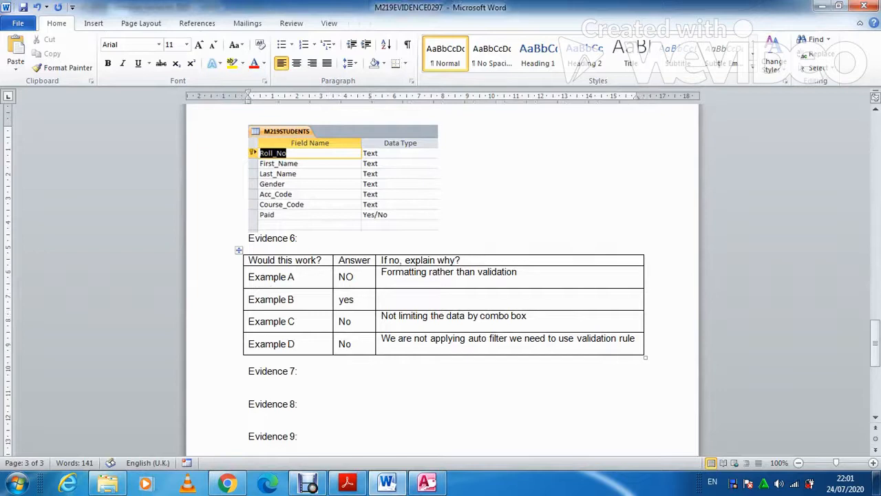
# Paste the table design screenshot under Evidence 7 and crop it to the field names and types
pyautogui.hotkey('ctrl', 'v')
pyautogui.click(442, 327)
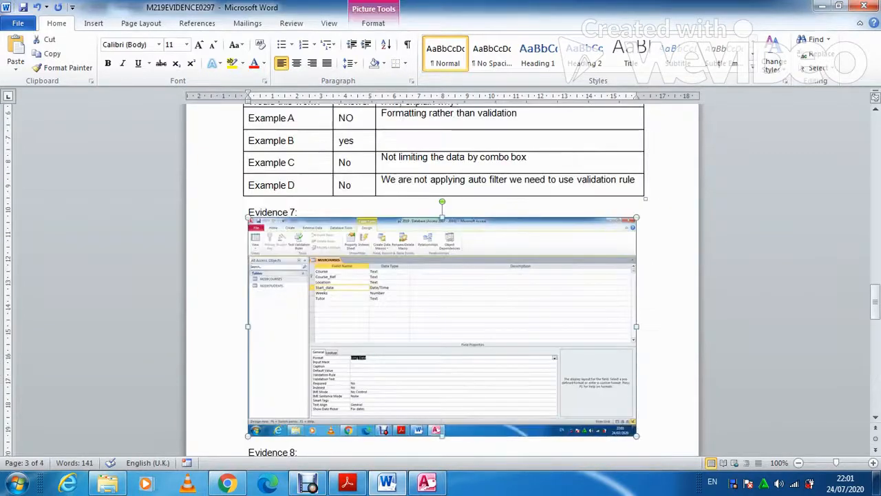
pyautogui.click(373, 23)
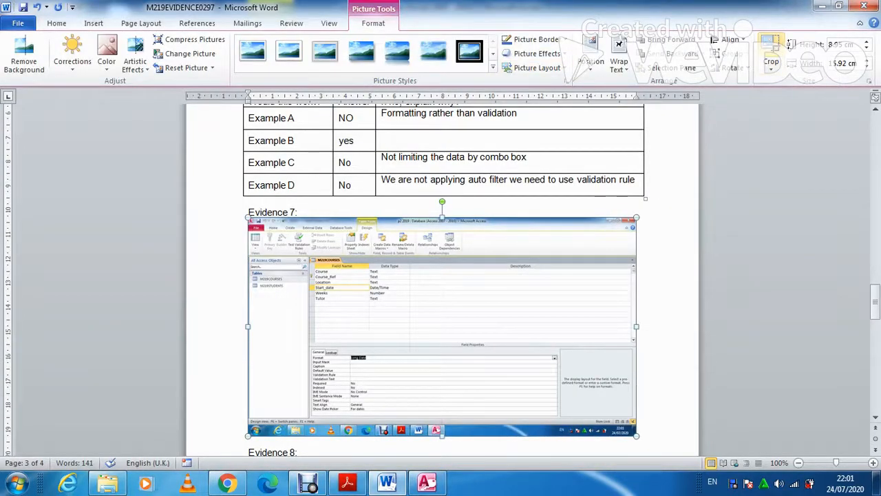
pyautogui.click(771, 44)
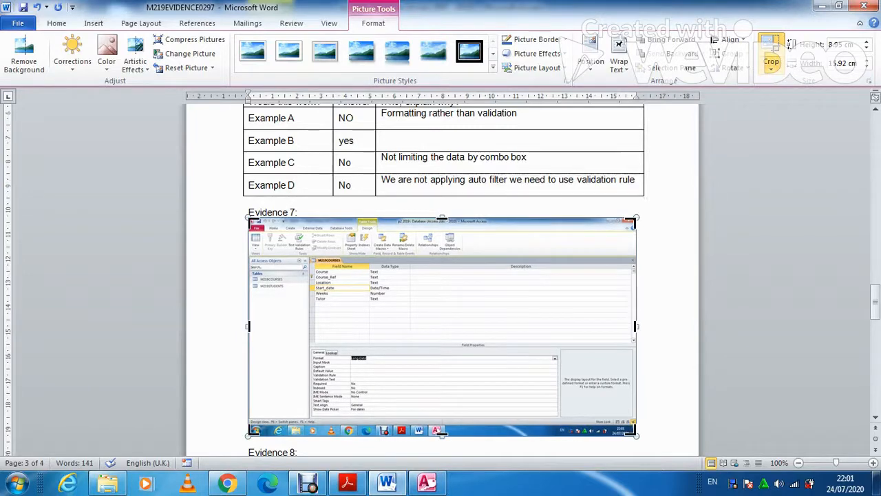
pyautogui.moveTo(634, 434); pyautogui.dragTo(409, 319)
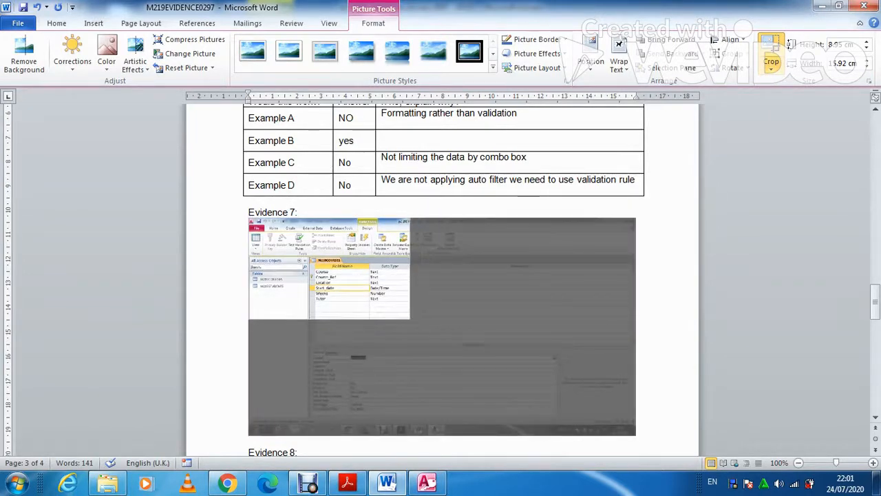
pyautogui.moveTo(248, 218); pyautogui.dragTo(311, 256)
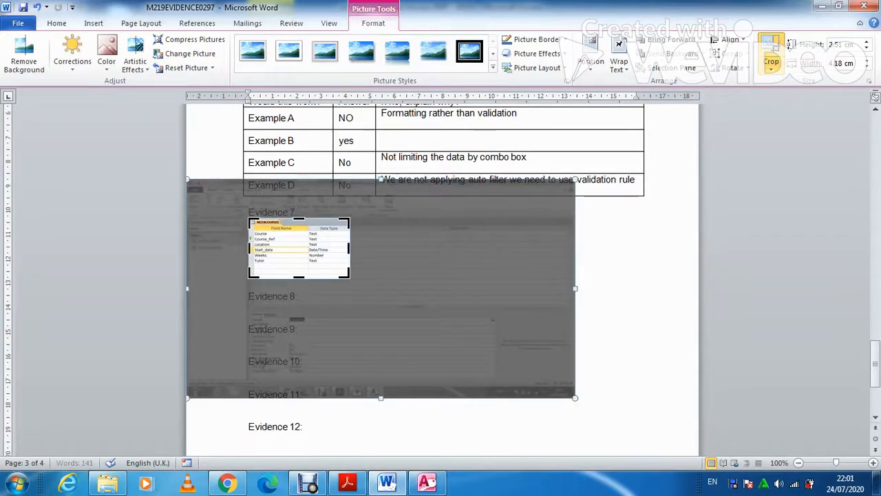
pyautogui.click(393, 264)
pyautogui.click(311, 256)
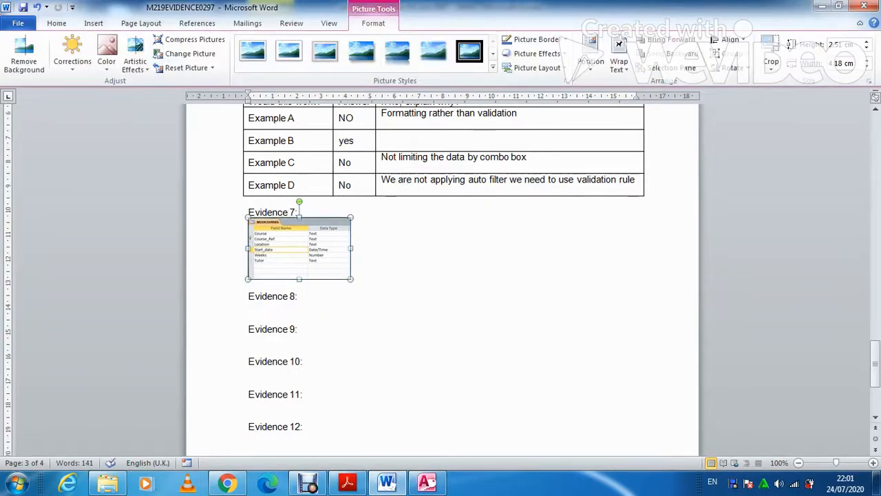
# Enlarge the cropped screenshot to about 7.79 cm wide and save the document
pyautogui.moveTo(351, 279); pyautogui.dragTo(438, 332)
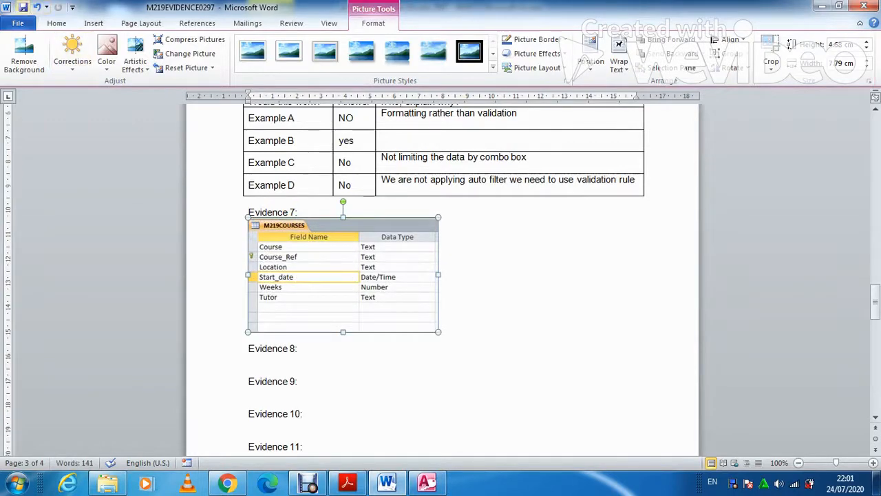
pyautogui.hotkey('ctrl', 's')
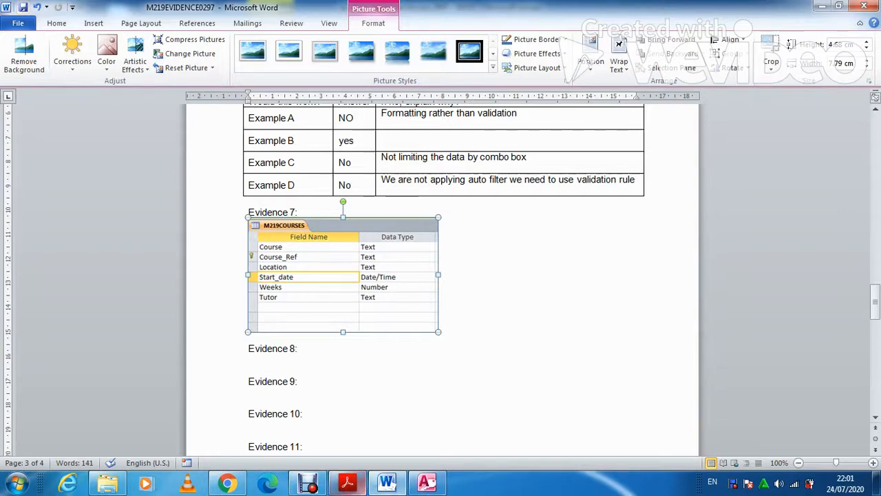
pyautogui.click(427, 483)
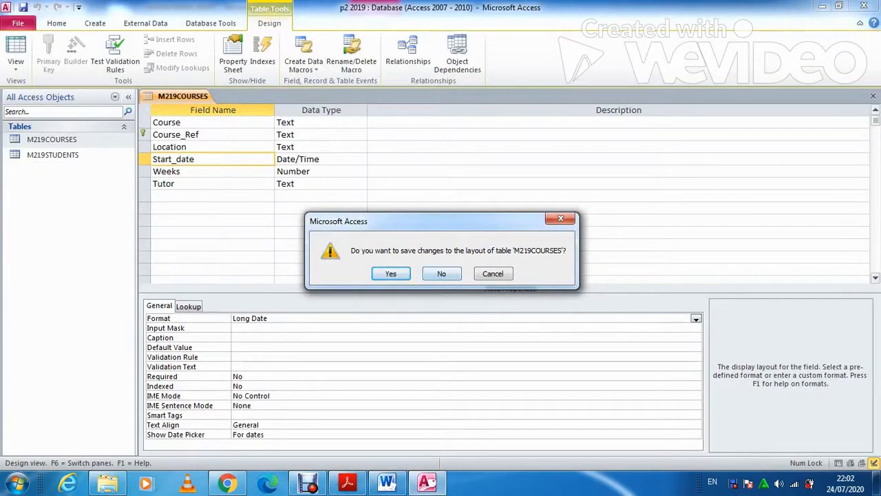
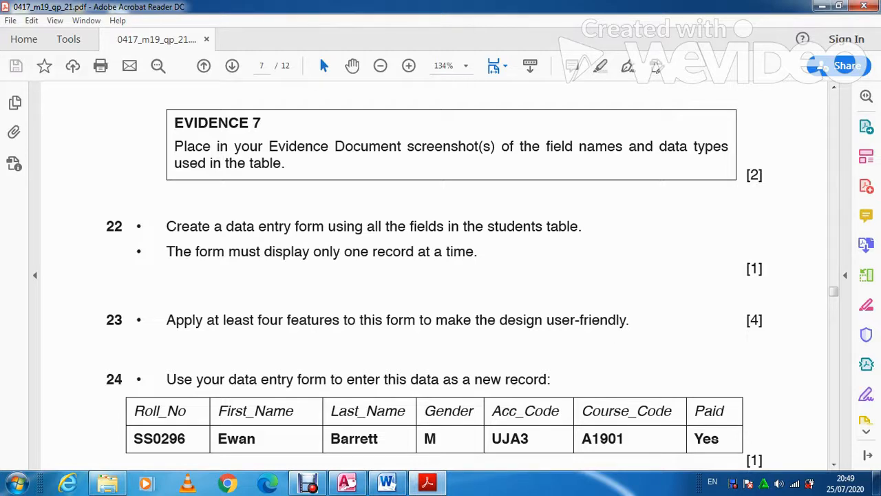
# Switch from Acrobat Reader back to the p2 2019 database in Access
pyautogui.click(346, 484)
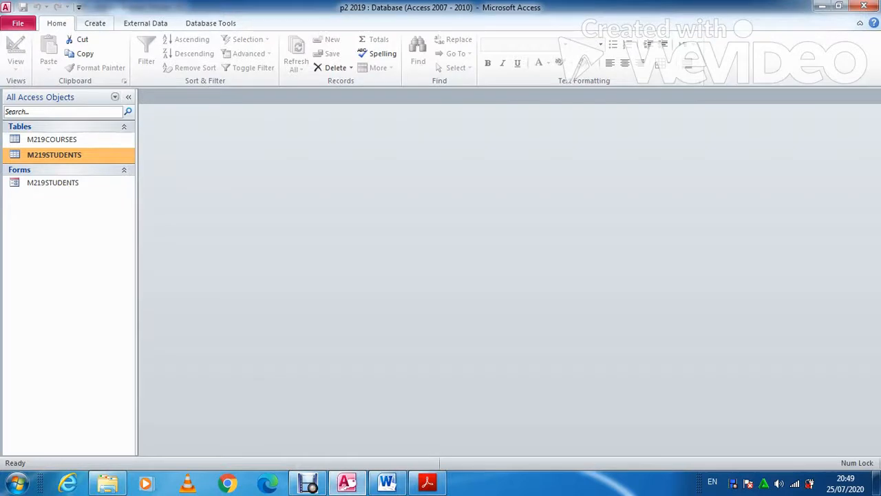
# Run the Form Wizard with all M219STUDENTS fields, Columnar layout and Modify design
pyautogui.click(95, 23)
pyautogui.click(320, 39)
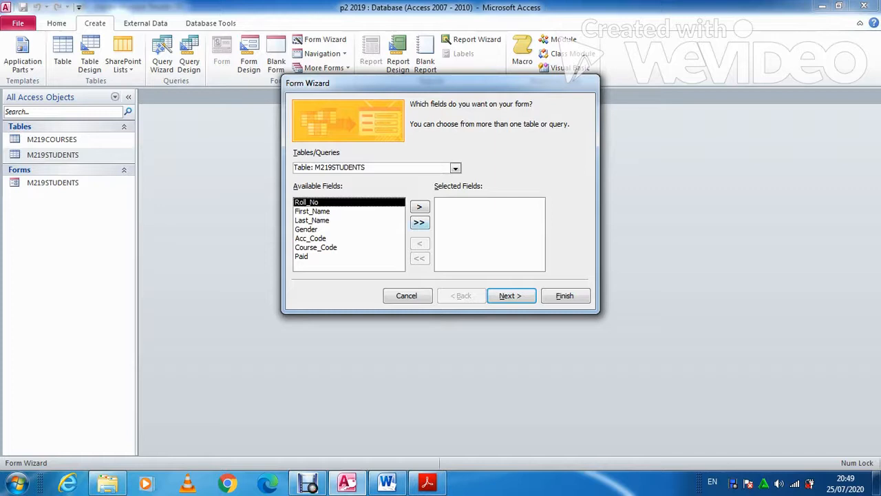
pyautogui.click(419, 222)
pyautogui.click(511, 295)
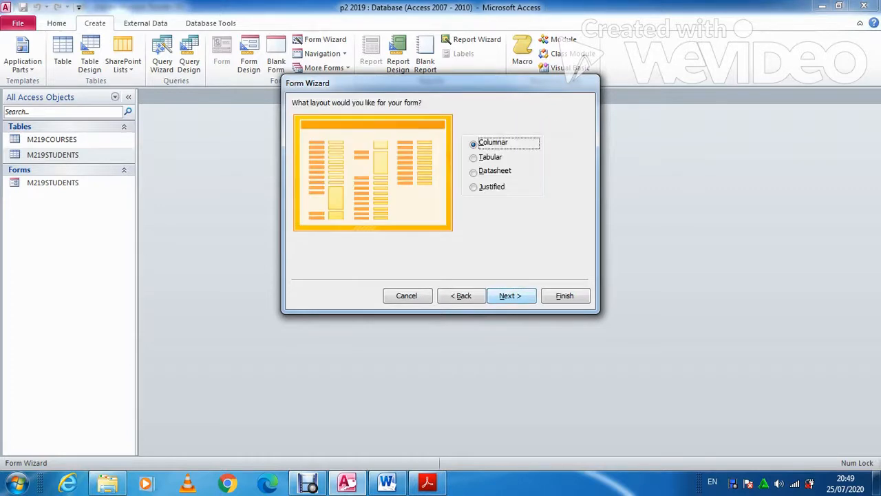
pyautogui.click(510, 296)
pyautogui.click(440, 226)
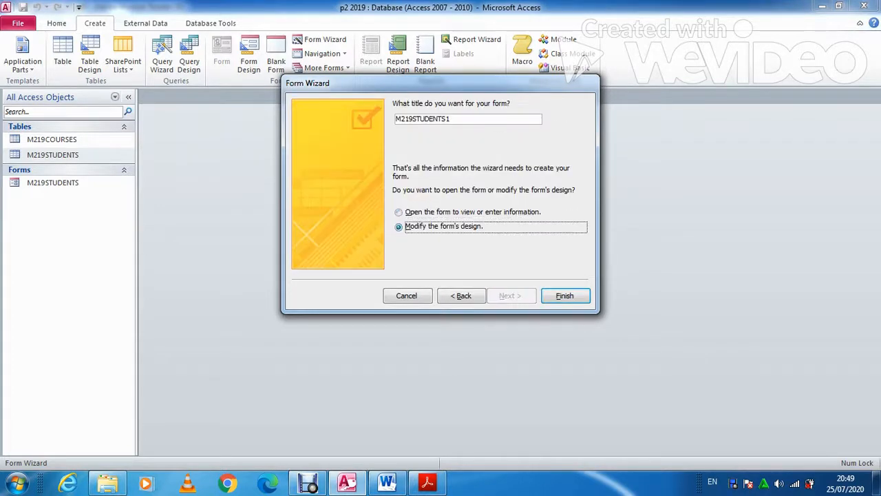
# Title the form 'Tawara Summer School' and finish the wizard
pyautogui.doubleClick(423, 119)
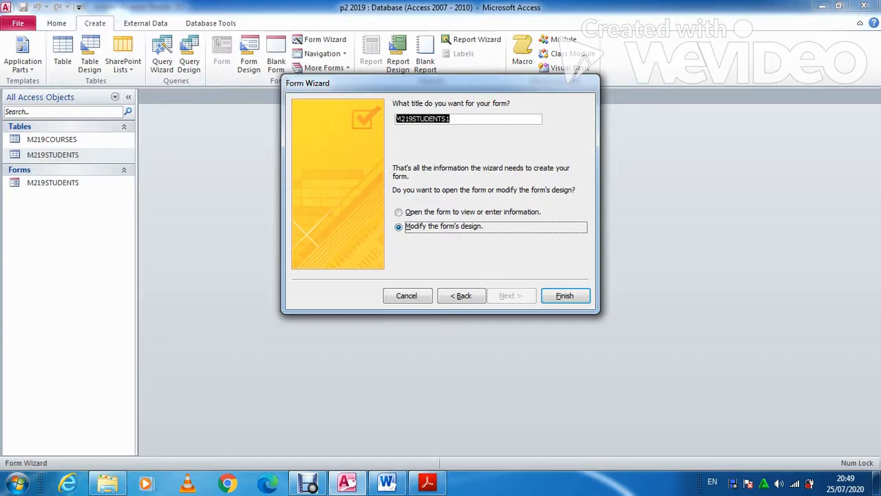
pyautogui.write('T')
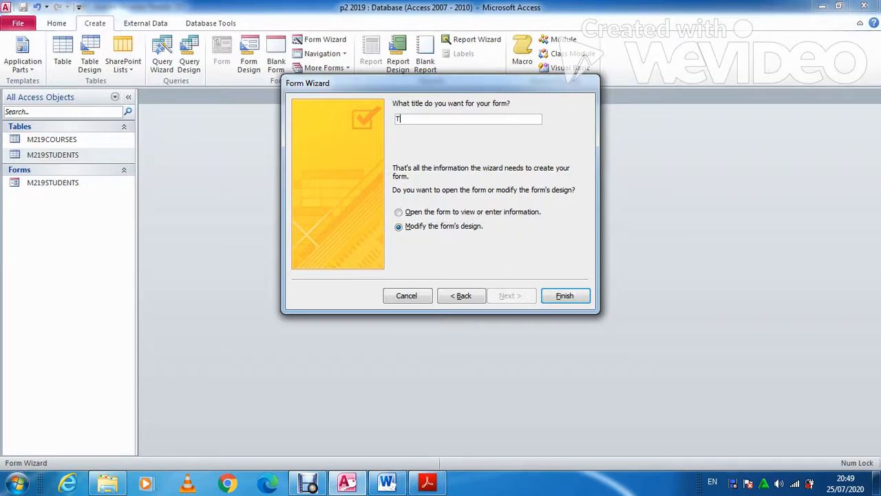
pyautogui.write('awara')
pyautogui.press('capslock')
pyautogui.write('S')
pyautogui.press('capslock')
pyautogui.write('ummar')
pyautogui.press('capslock')
pyautogui.press('capslock')
pyautogui.press('BackSpace')
pyautogui.press('BackSpace')
pyautogui.press('BackSpace')
pyautogui.write('er')
pyautogui.press('capslock')
pyautogui.write('S')
pyautogui.press('capslock')
pyautogui.write('chool')
pyautogui.press('Return')
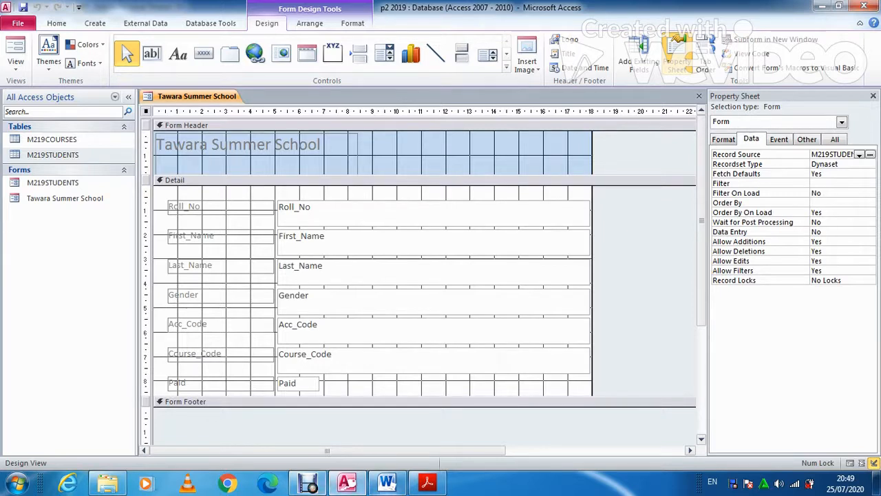
# After checking the exam question, narrow the six Roll_No to Course_Code text boxes to about half width
pyautogui.hotkey('alt', 'Tab')
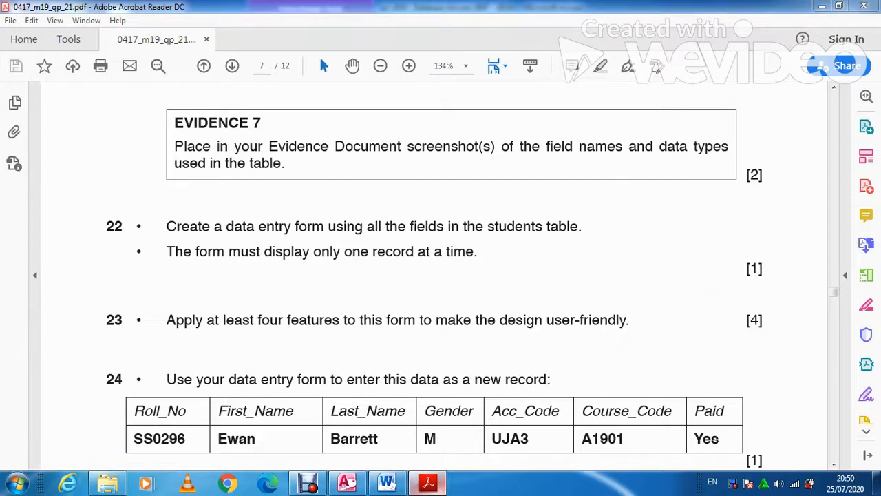
pyautogui.hotkey('alt', 'Tab')
pyautogui.click(434, 213)
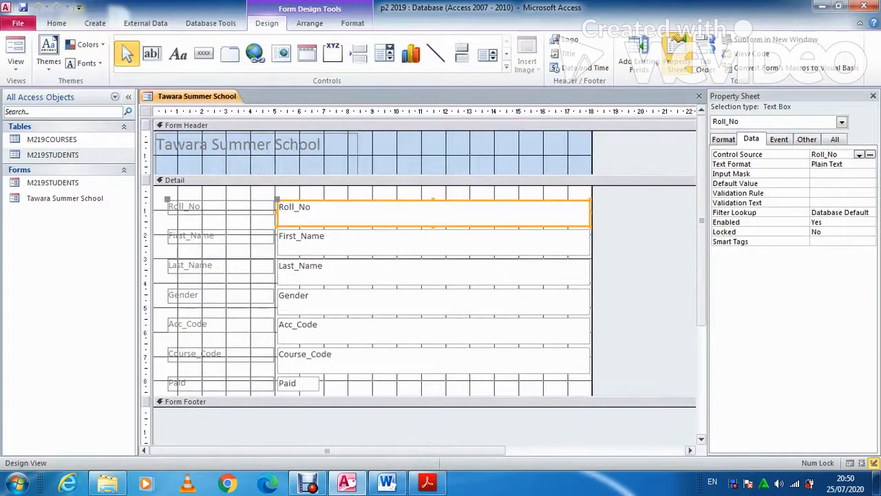
pyautogui.click(434, 243)
pyautogui.click(434, 302)
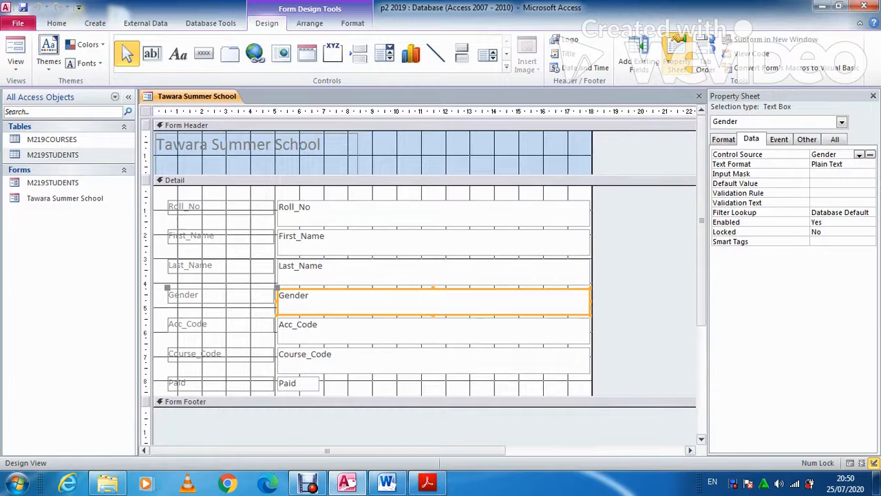
pyautogui.click(434, 213)
pyautogui.moveTo(590, 213); pyautogui.dragTo(537, 213)
pyautogui.hotkey('ctrl', 'z')
pyautogui.click(545, 111)
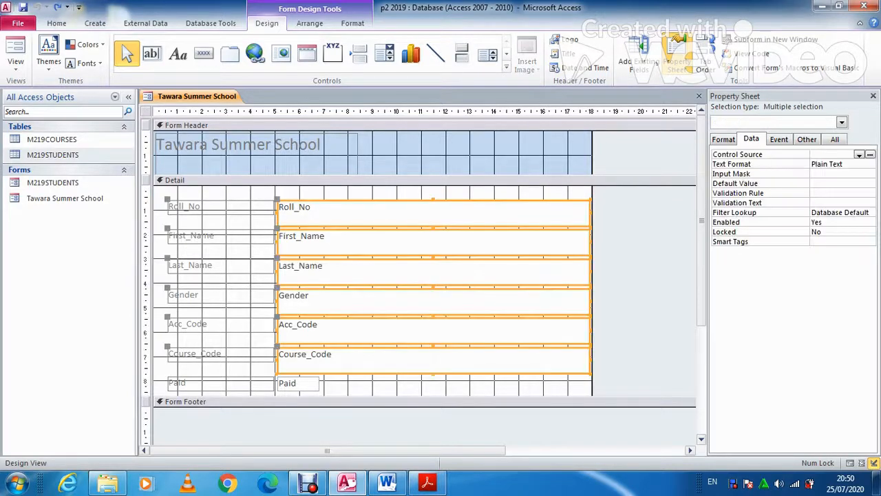
pyautogui.moveTo(590, 272); pyautogui.dragTo(396, 272)
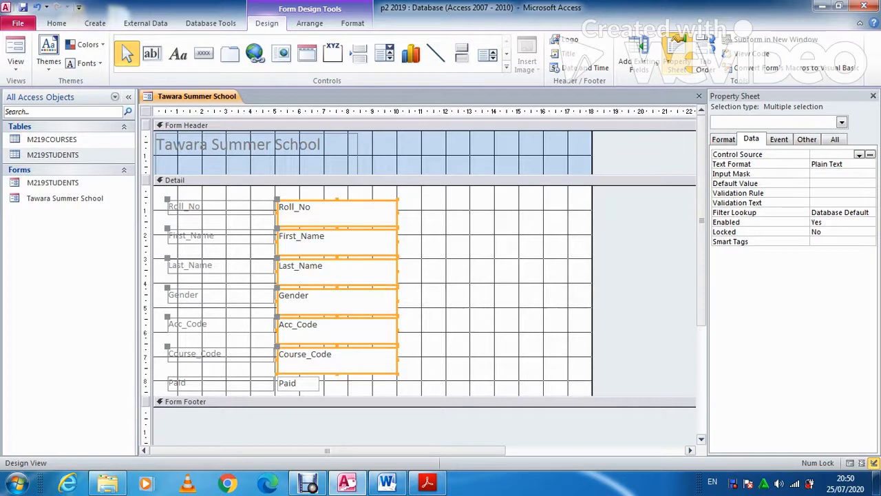
# Format the Tawara Summer School heading as black, bold, 24-point text
pyautogui.click(482, 276)
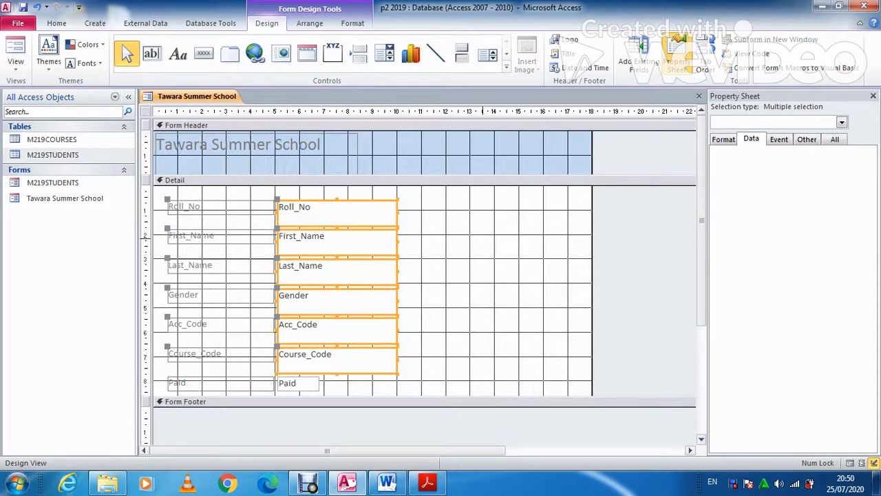
pyautogui.click(275, 146)
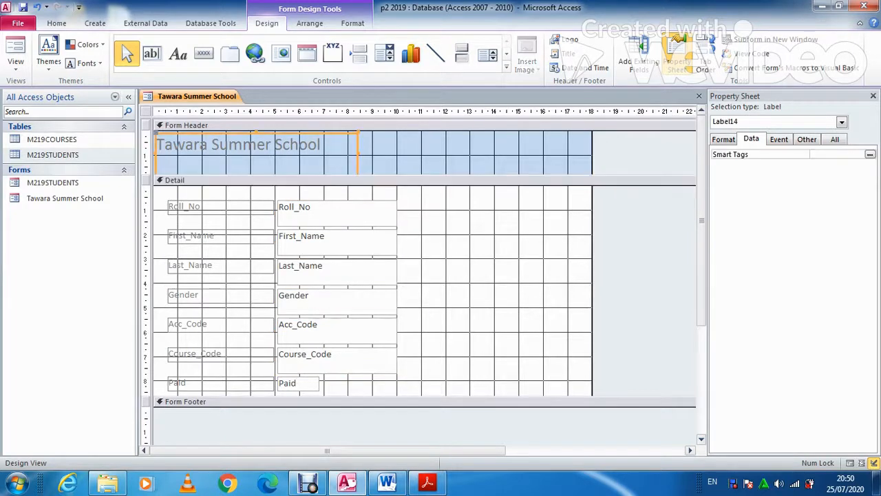
pyautogui.click(56, 23)
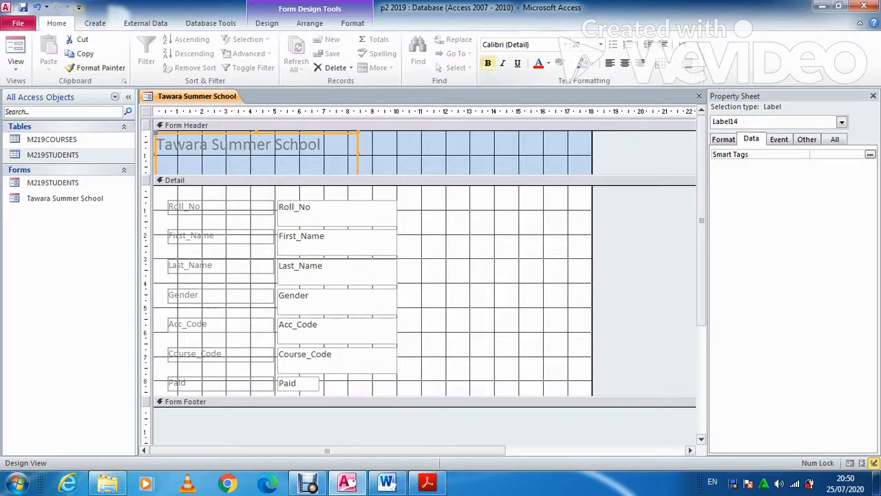
pyautogui.click(548, 64)
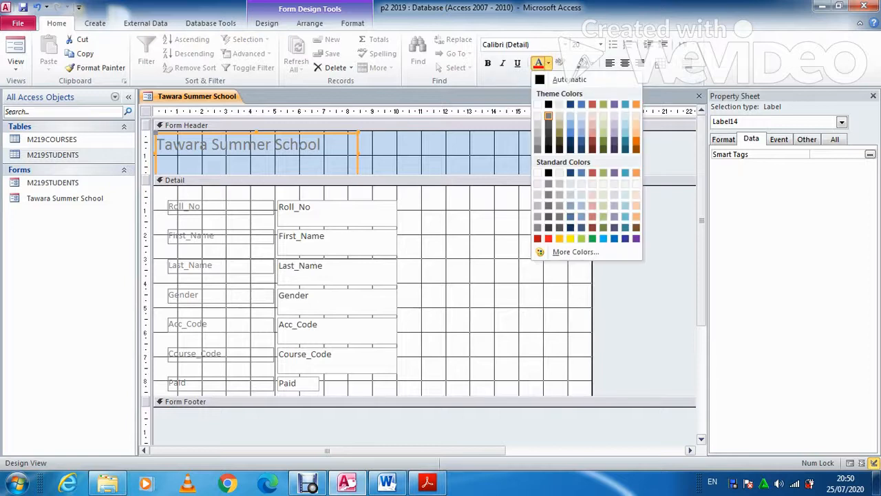
pyautogui.click(548, 104)
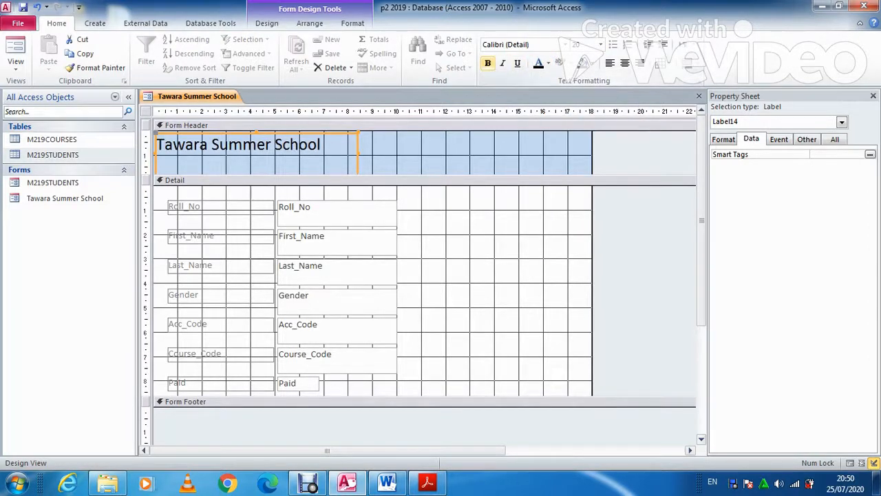
pyautogui.click(488, 63)
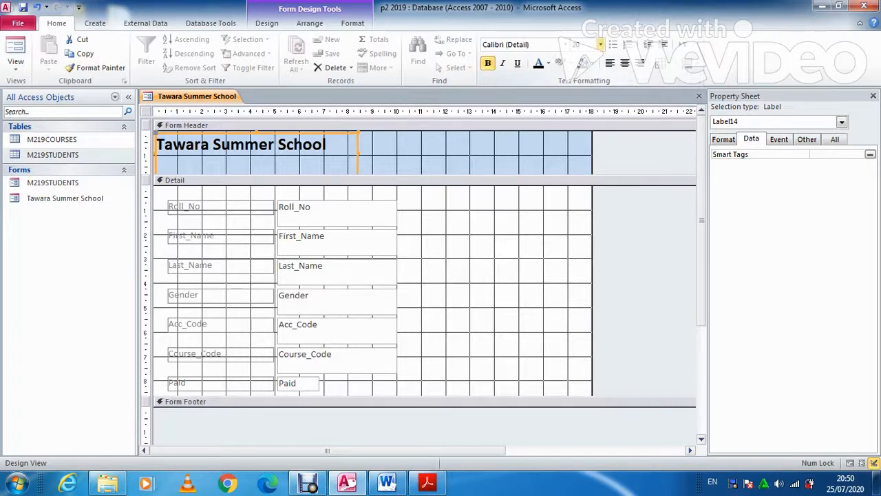
pyautogui.click(600, 44)
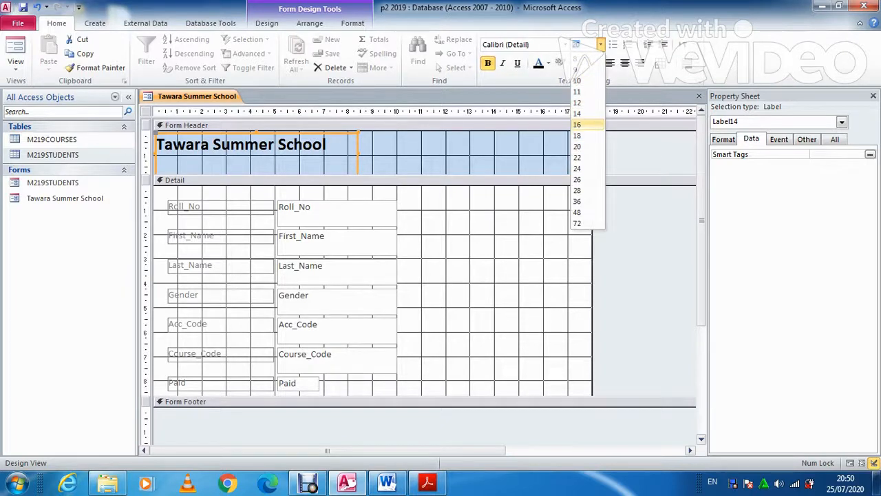
pyautogui.click(577, 124)
pyautogui.click(600, 44)
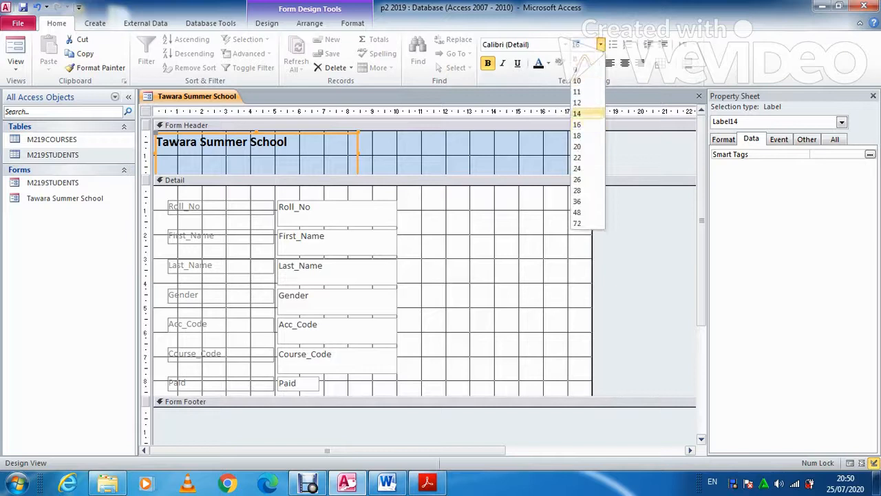
pyautogui.click(577, 167)
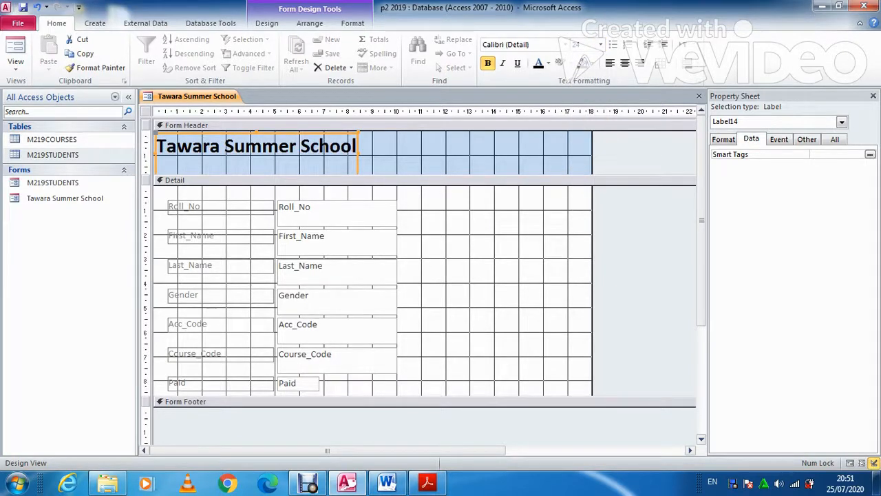
# Select the seven field labels and narrow them
pyautogui.click(206, 207)
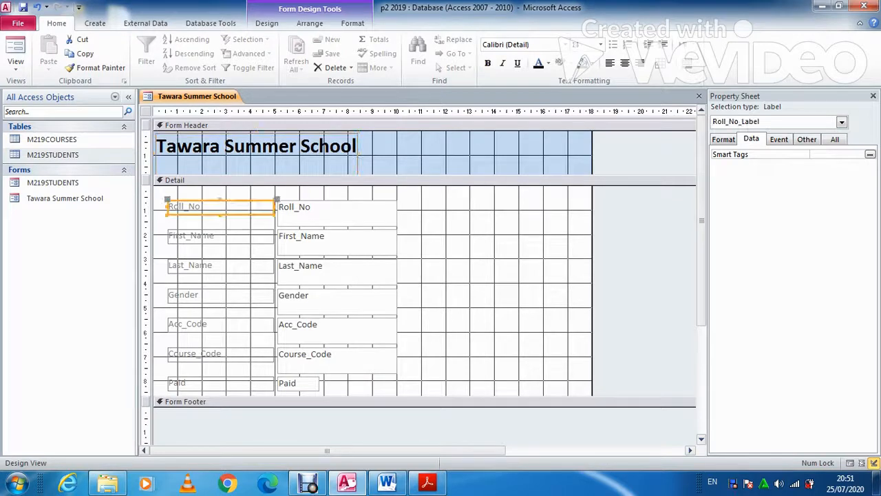
pyautogui.click(206, 180)
pyautogui.moveTo(226, 190); pyautogui.dragTo(228, 384)
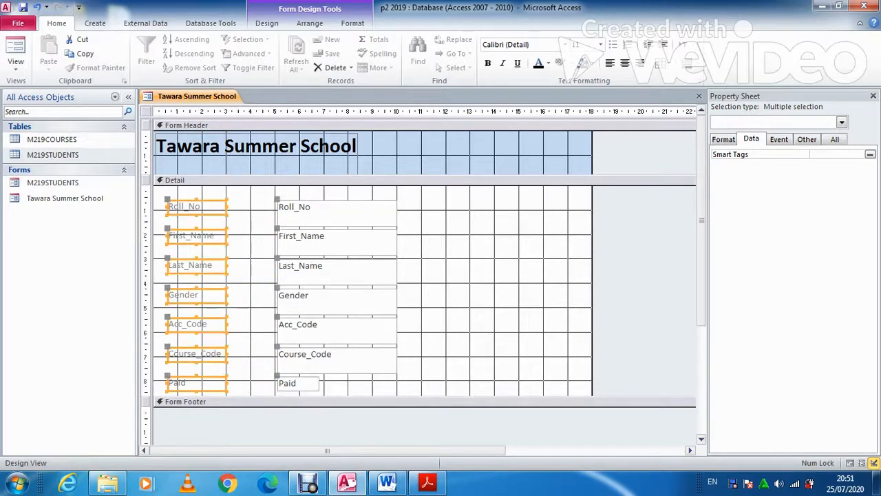
pyautogui.click(475, 296)
# Move the seven text boxes closer to the labels and narrow them, then select Gender
pyautogui.moveTo(367, 188); pyautogui.dragTo(306, 378)
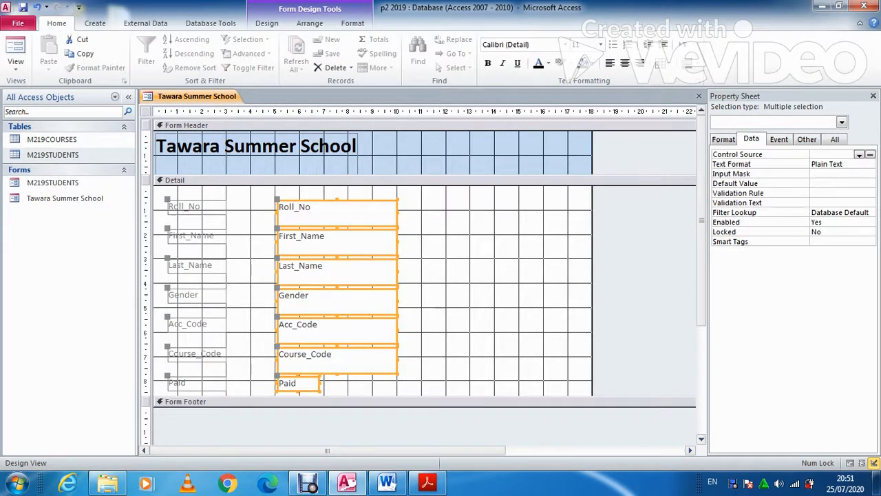
pyautogui.moveTo(277, 271); pyautogui.dragTo(233, 272)
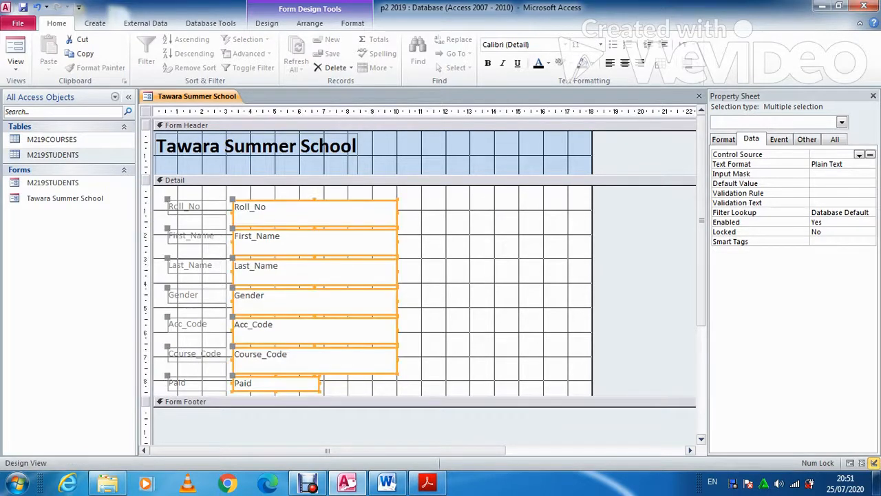
pyautogui.moveTo(397, 272); pyautogui.dragTo(349, 271)
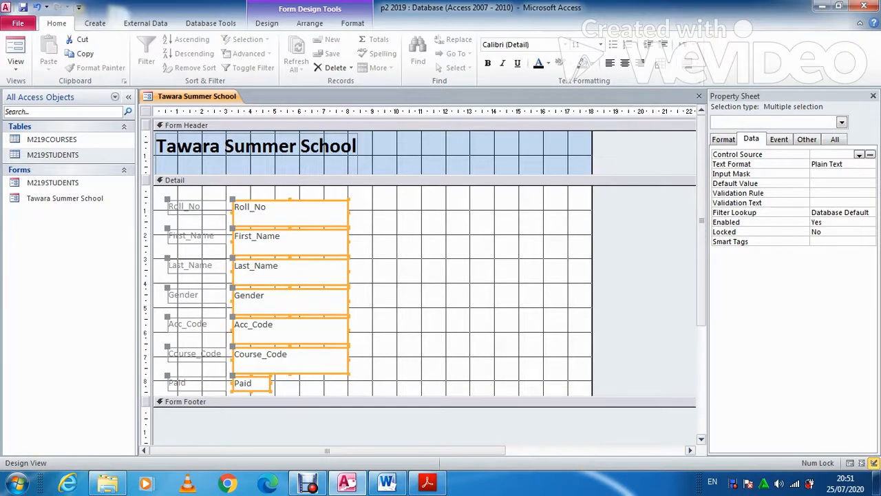
pyautogui.click(421, 275)
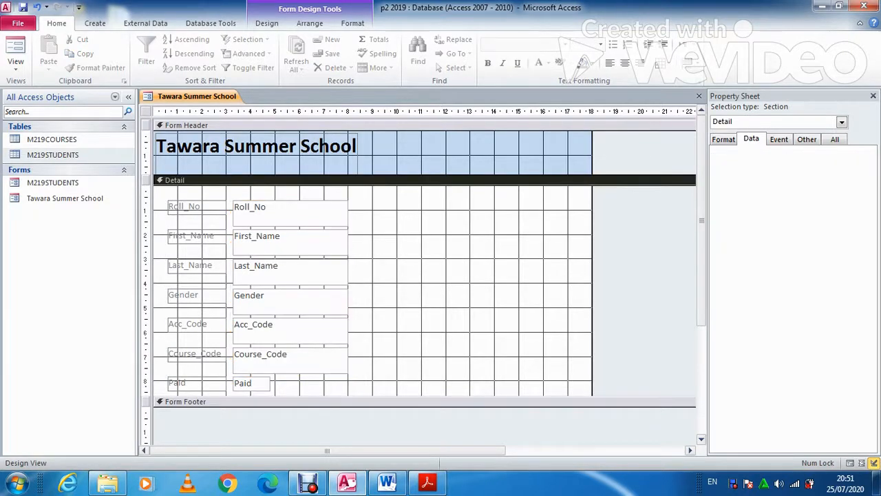
pyautogui.click(276, 297)
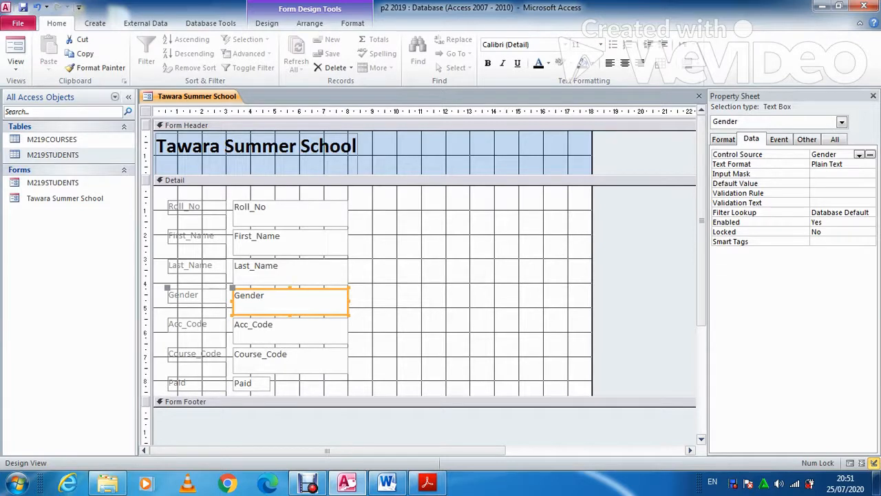
# Change the Gender text box into a combo box with the value list M and F
pyautogui.rightClick(330, 300)
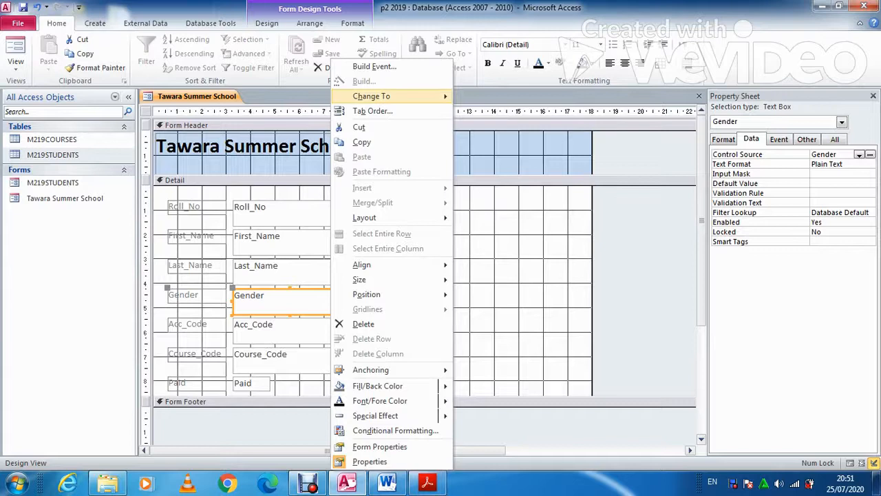
pyautogui.moveTo(385, 95)
pyautogui.click(495, 141)
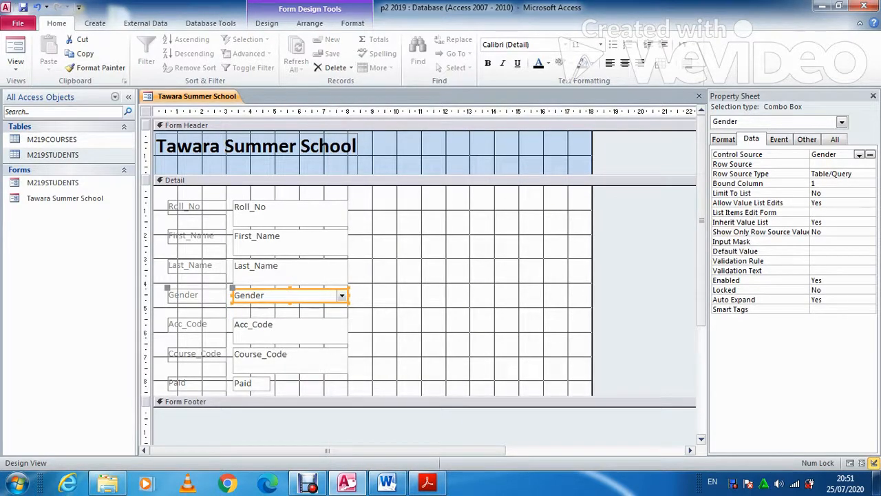
pyautogui.click(839, 173)
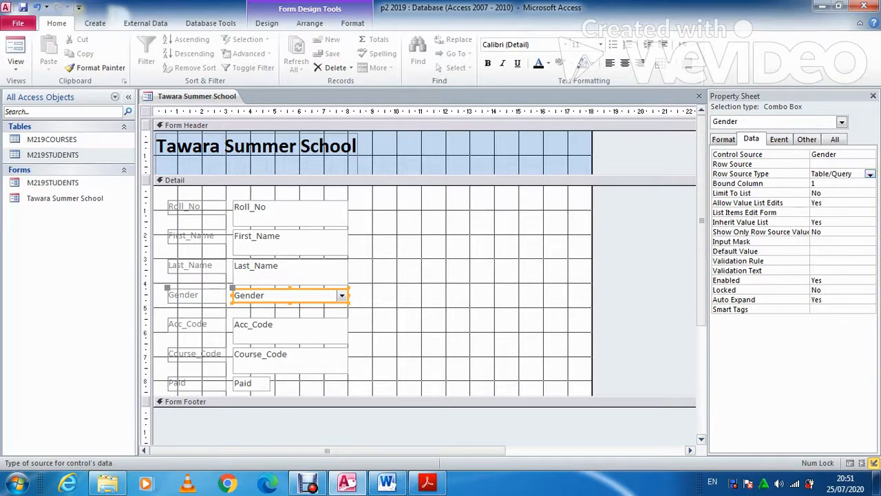
pyautogui.click(870, 174)
pyautogui.click(829, 192)
pyautogui.click(837, 164)
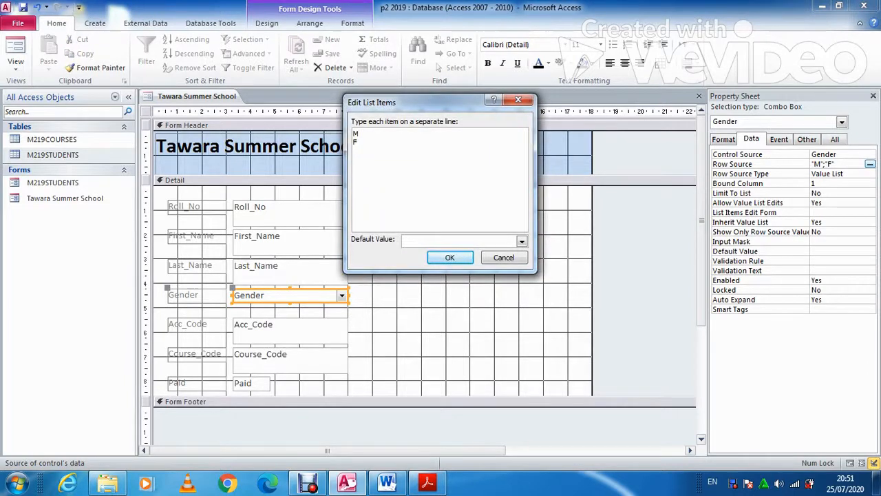
pyautogui.press('Return')
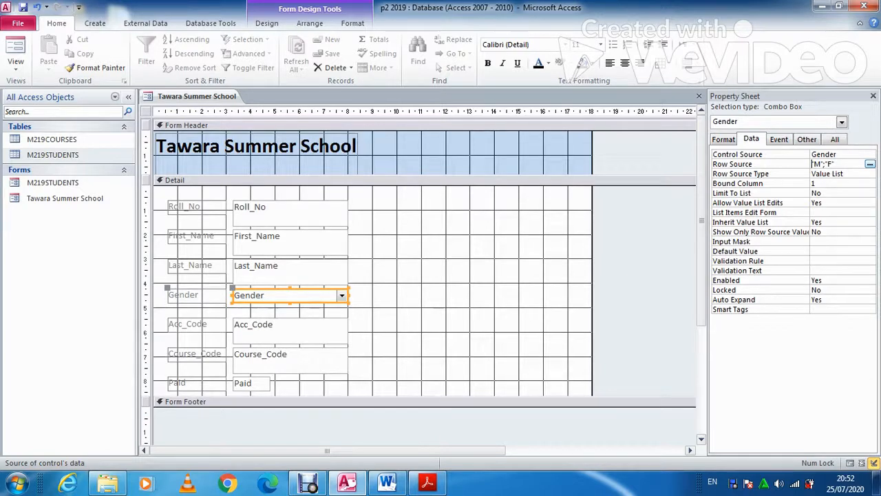
pyautogui.click(444, 282)
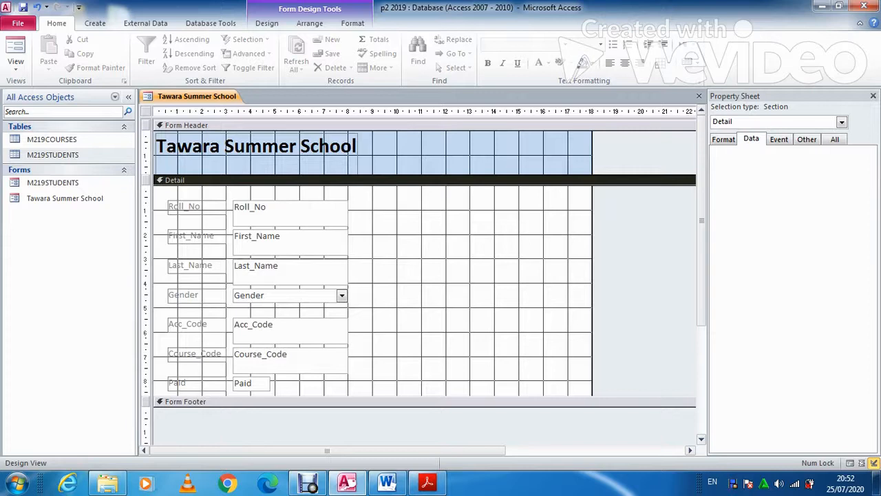
pyautogui.click(352, 23)
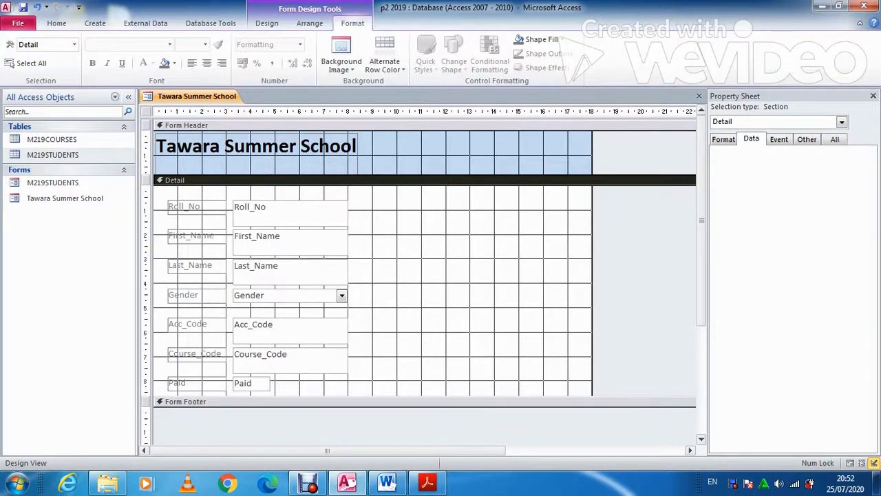
# Add an Add Record text button beside Roll_No with the Command Button Wizard
pyautogui.click(267, 22)
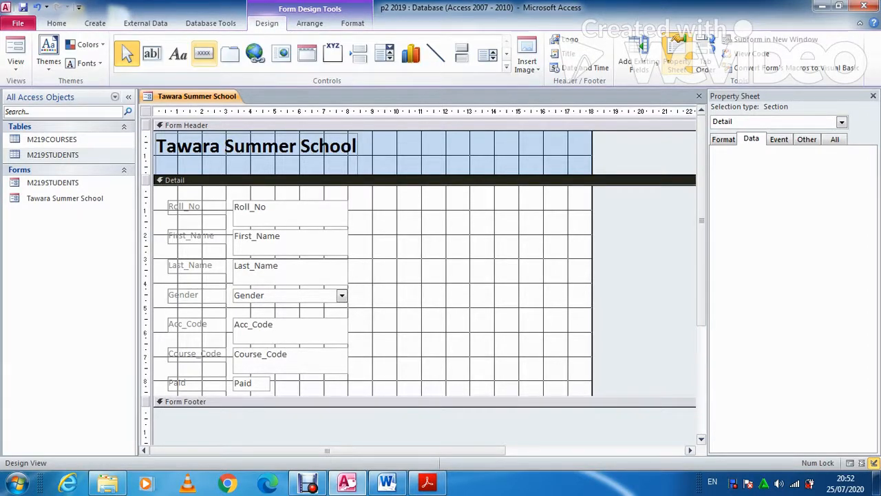
pyautogui.click(204, 54)
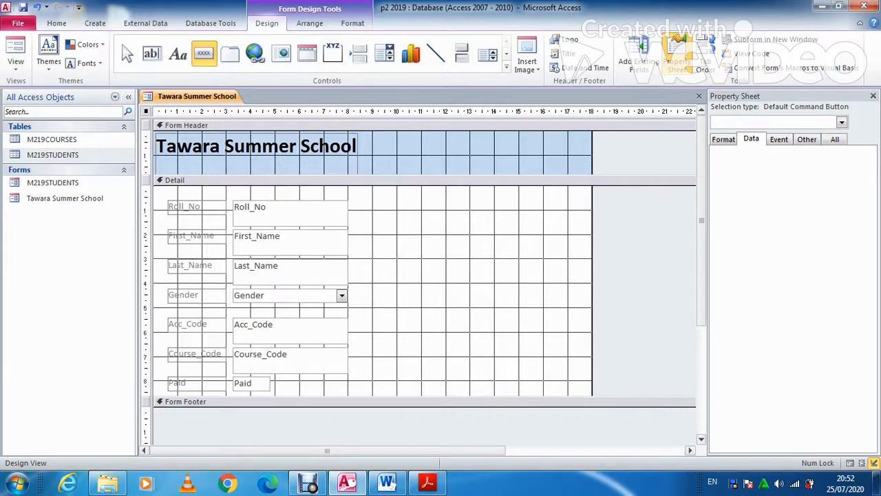
pyautogui.moveTo(365, 212); pyautogui.dragTo(419, 237)
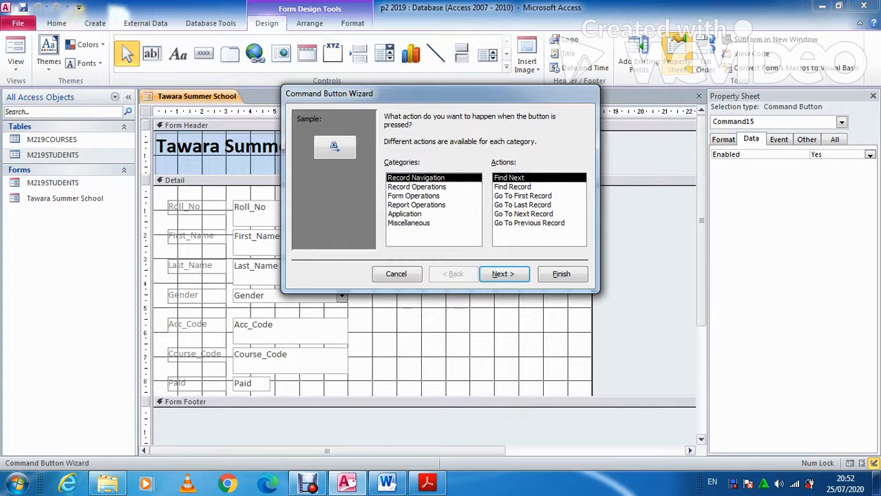
pyautogui.click(417, 186)
pyautogui.click(502, 273)
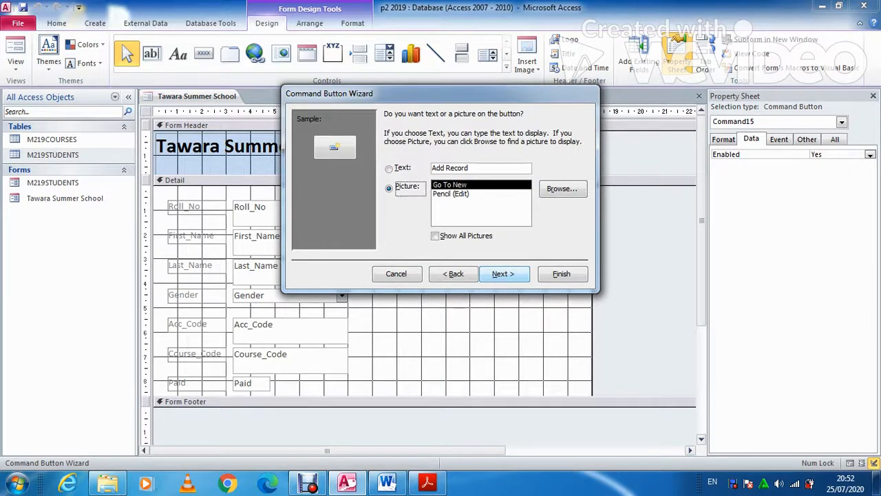
pyautogui.click(389, 169)
pyautogui.click(502, 274)
pyautogui.click(561, 274)
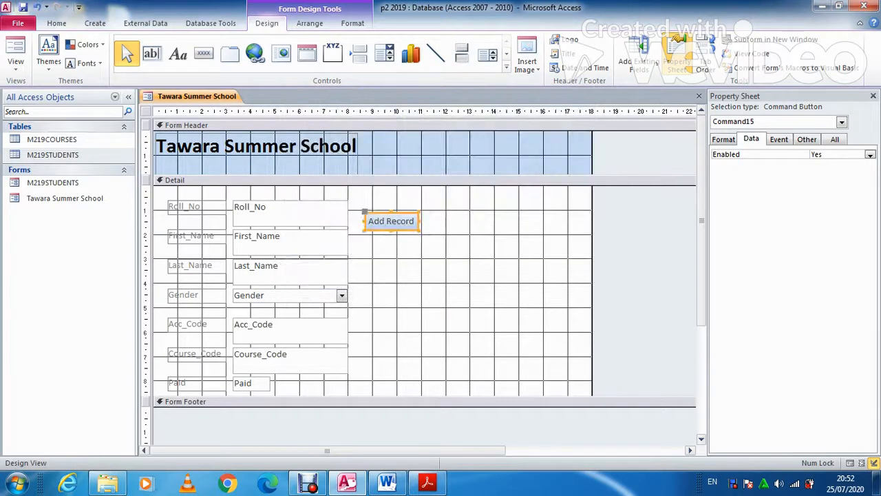
# Add a Save Record text button below Add Record
pyautogui.click(204, 54)
pyautogui.moveTo(367, 237); pyautogui.dragTo(417, 254)
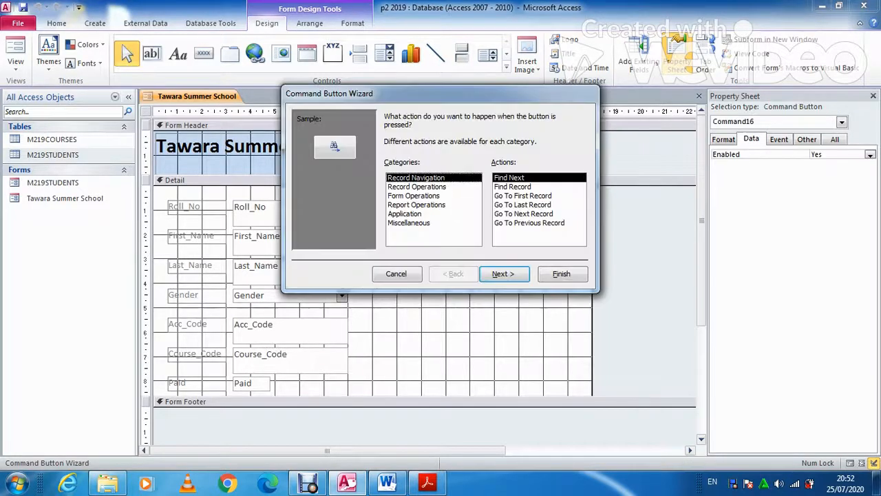
pyautogui.click(418, 186)
pyautogui.click(514, 214)
pyautogui.click(504, 274)
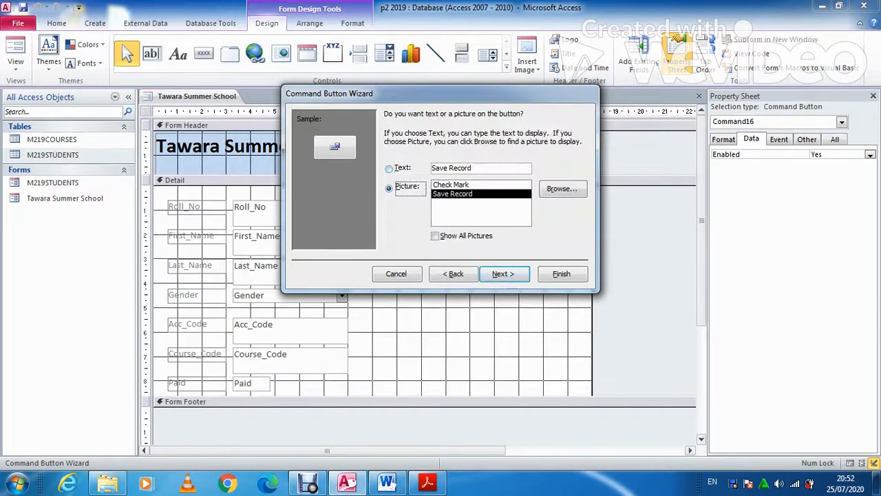
pyautogui.click(390, 168)
pyautogui.click(503, 274)
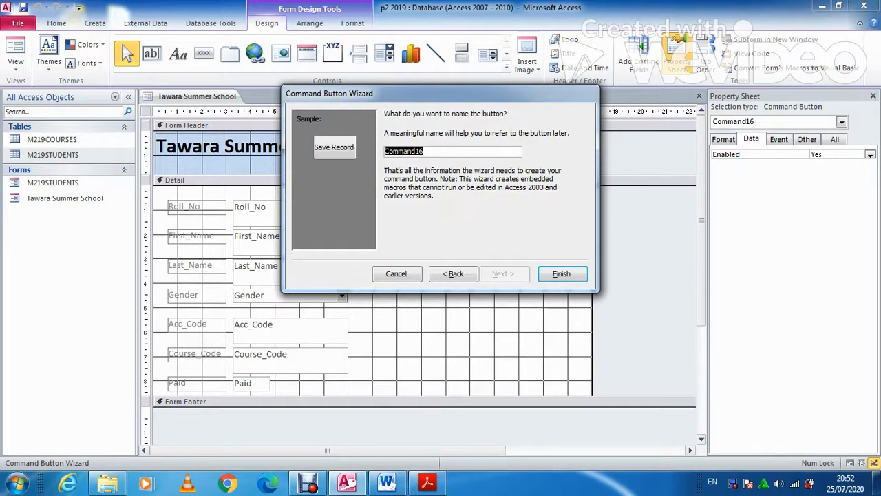
pyautogui.click(562, 273)
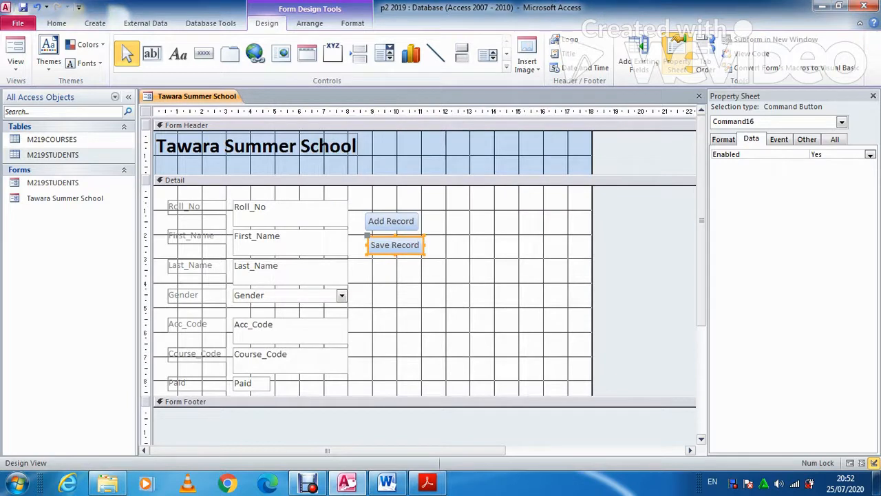
# Add a Close Form text button below Save Record
pyautogui.click(204, 54)
pyautogui.moveTo(367, 265); pyautogui.dragTo(418, 283)
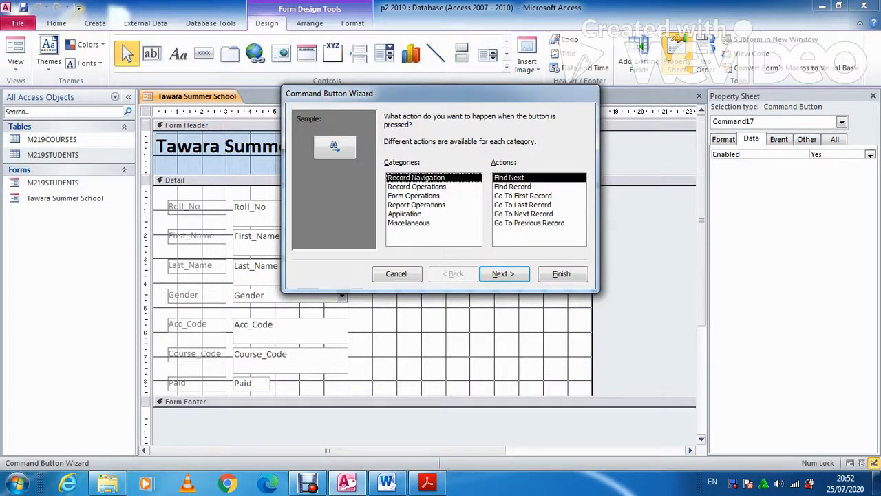
pyautogui.click(413, 195)
pyautogui.click(510, 186)
pyautogui.click(502, 274)
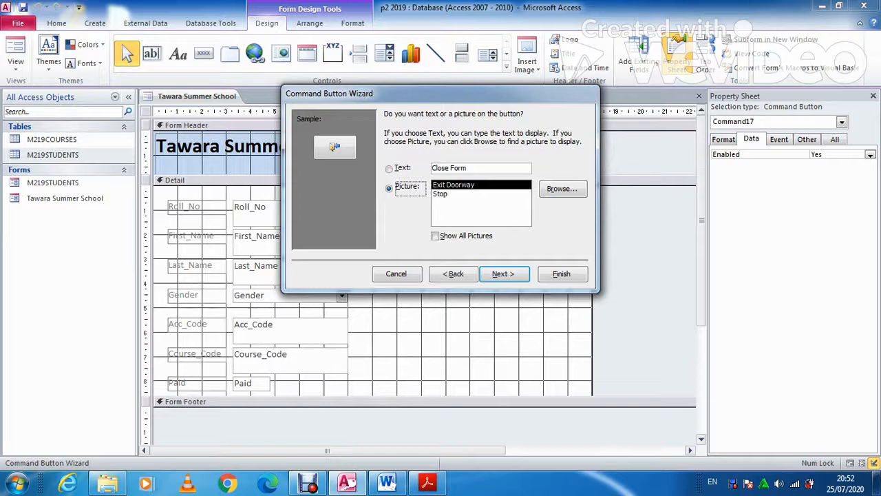
pyautogui.click(389, 169)
pyautogui.click(504, 273)
pyautogui.click(561, 273)
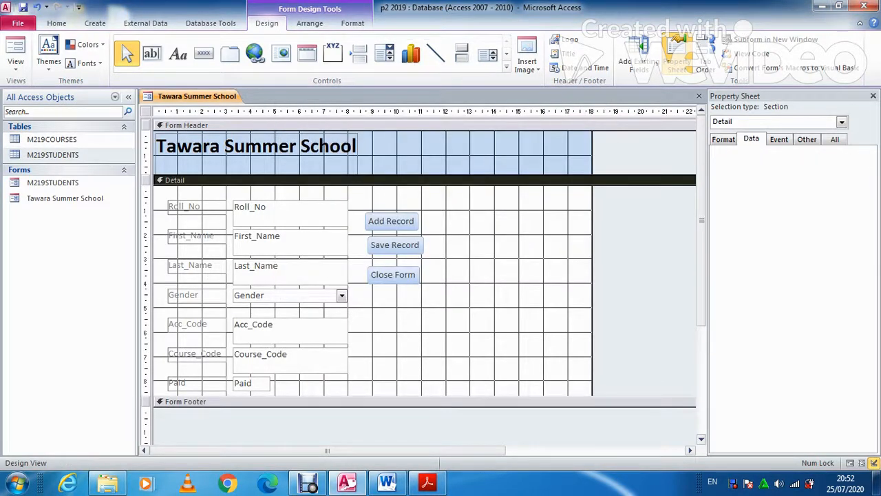
# Align Save Record and Close Form in a column under Add Record, matching widths
pyautogui.click(394, 245)
pyautogui.moveTo(394, 245); pyautogui.dragTo(391, 246)
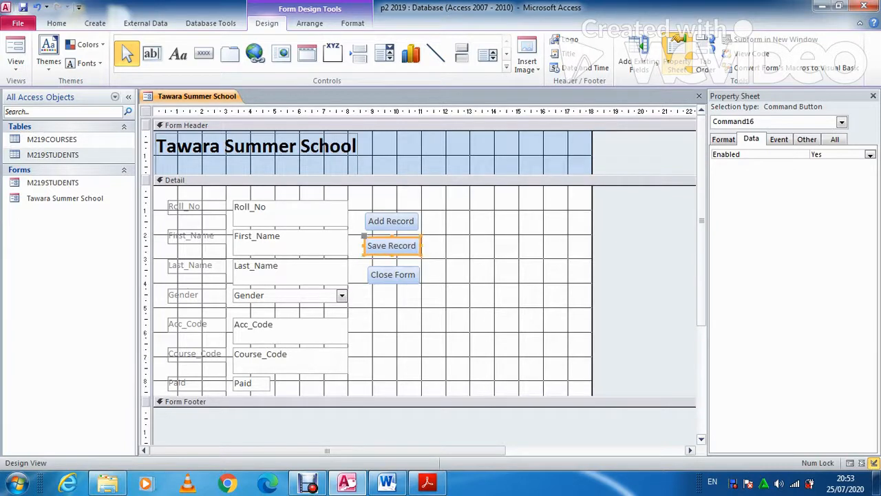
pyautogui.click(475, 258)
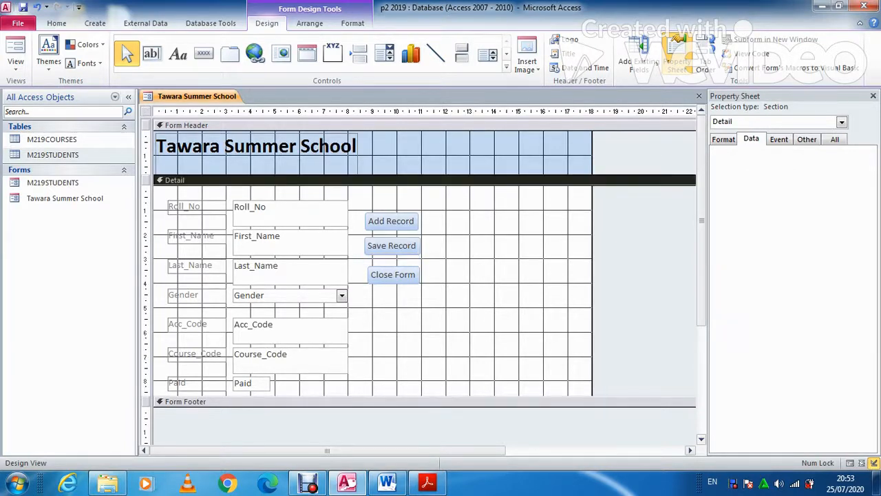
pyautogui.click(393, 275)
pyautogui.moveTo(366, 275); pyautogui.dragTo(363, 275)
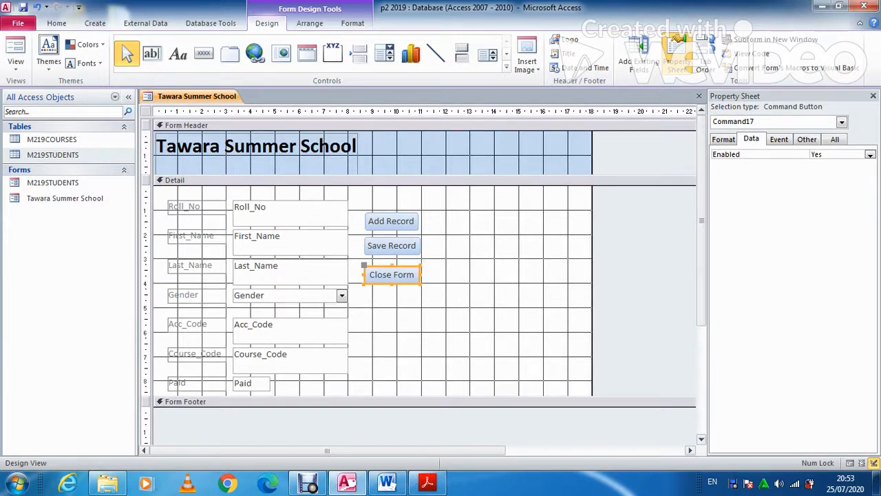
pyautogui.press('Up')
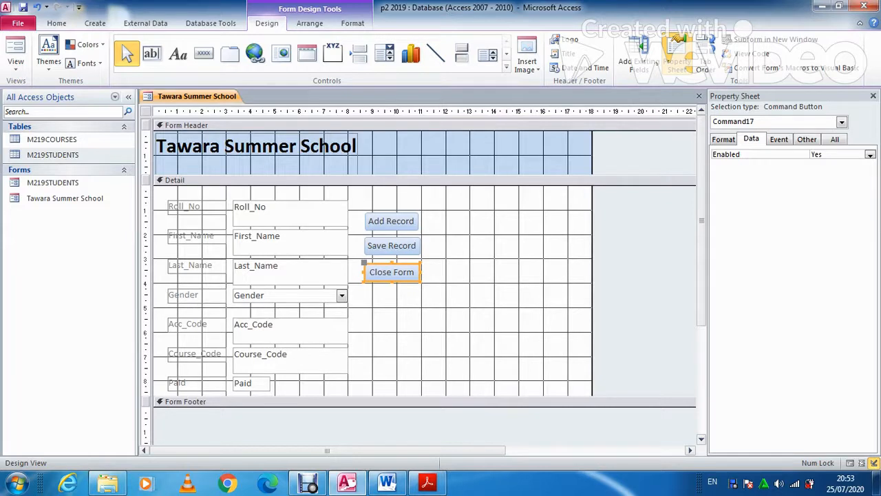
pyautogui.press('Up')
pyautogui.click(413, 180)
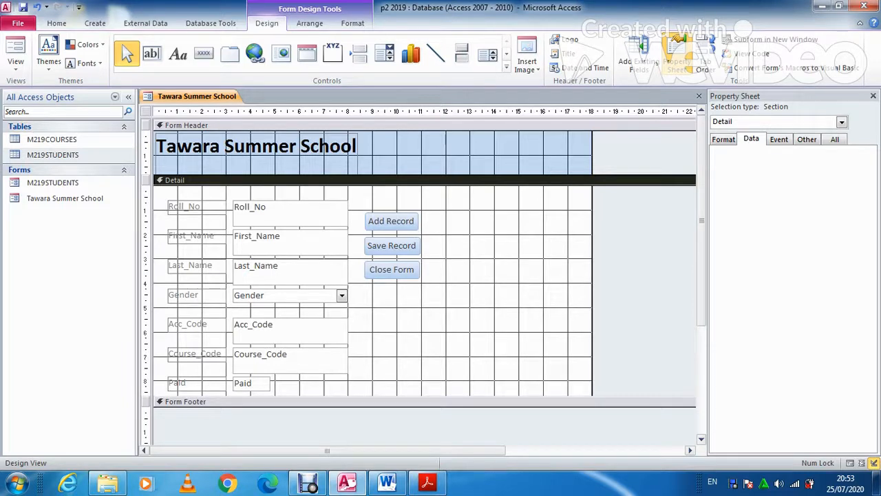
pyautogui.click(251, 383)
pyautogui.scroll(-3, 423, 275)
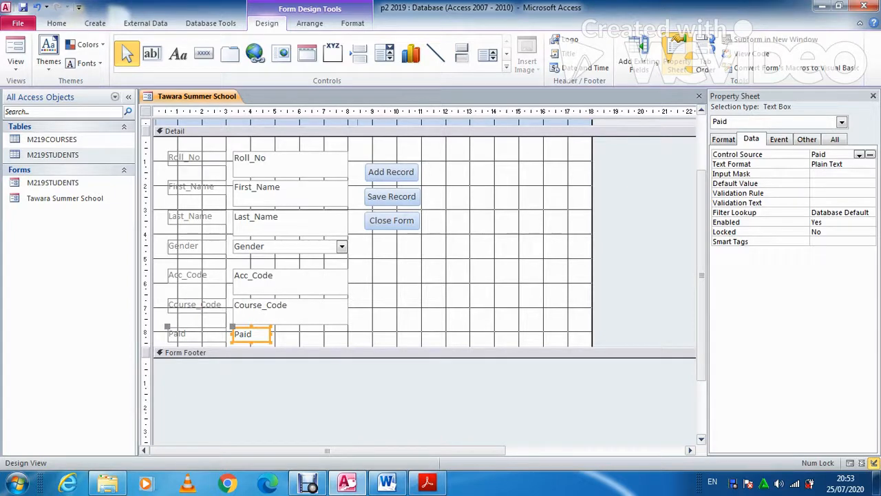
# Enlarge the Detail section, delete the Paid text box, and draw an option group below Course_Code
pyautogui.hotkey('ctrl', 'a')
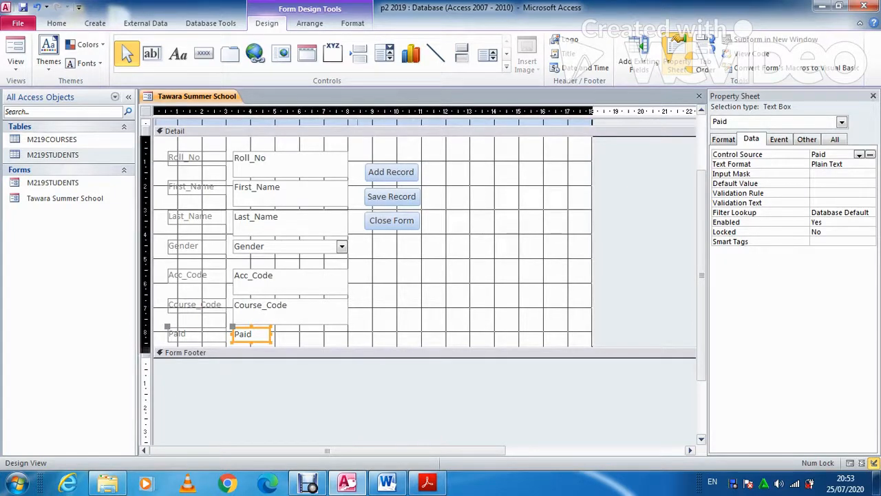
pyautogui.moveTo(413, 353); pyautogui.dragTo(413, 379)
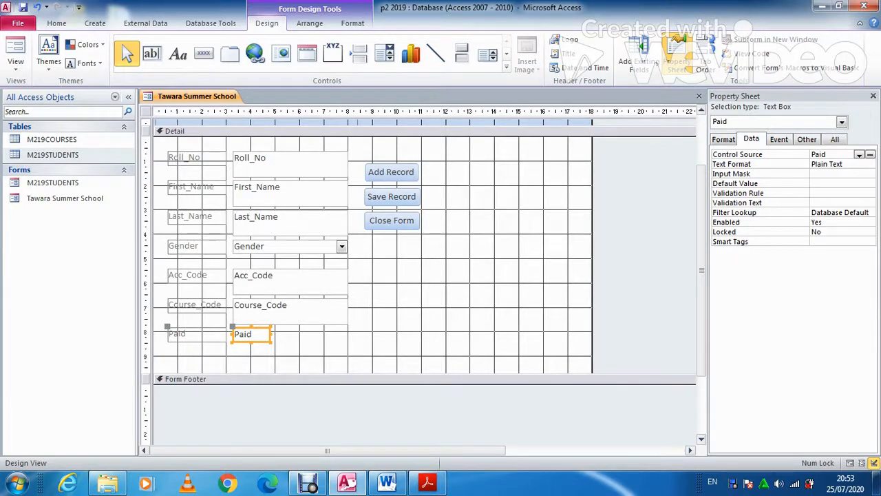
pyautogui.press('Delete')
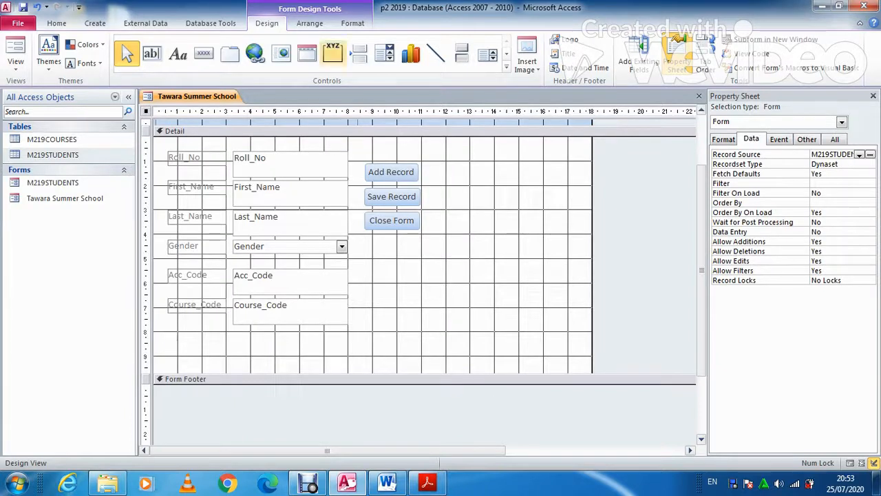
pyautogui.click(332, 53)
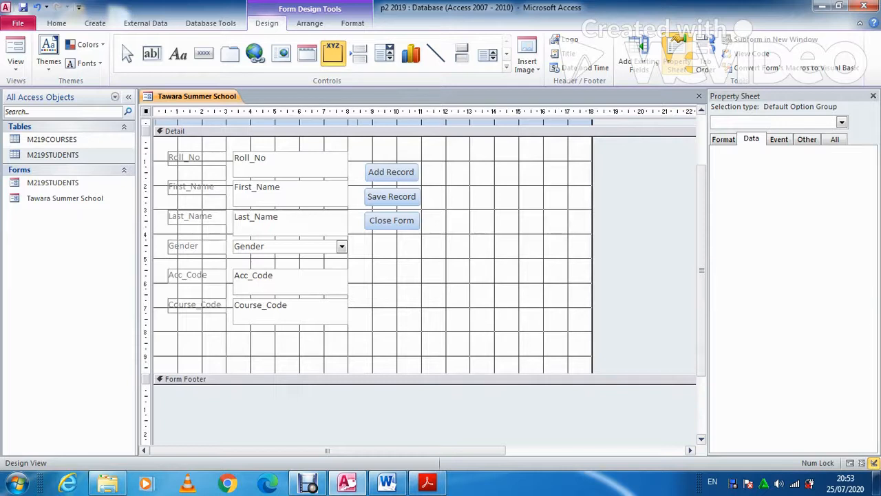
pyautogui.moveTo(233, 333); pyautogui.dragTo(299, 373)
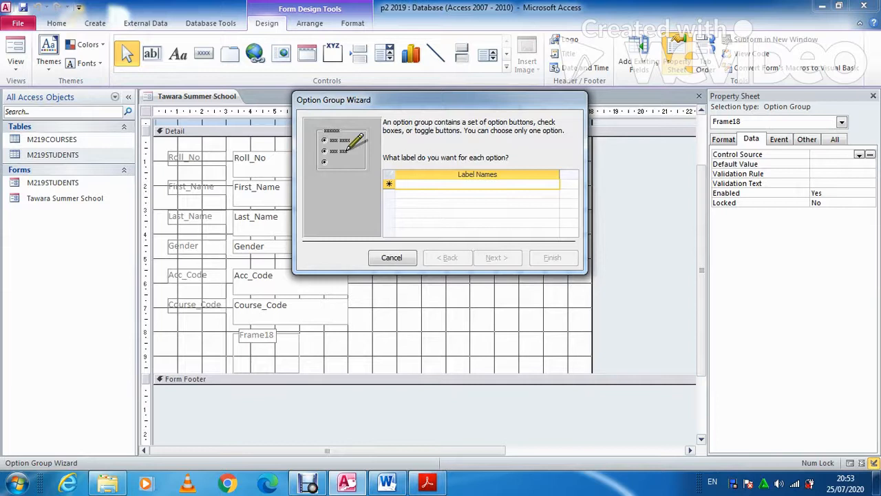
# Label the options Yes and No, with no default, valued -1 and 0
pyautogui.press('capslock')
pyautogui.write('es')
pyautogui.press('Tab')
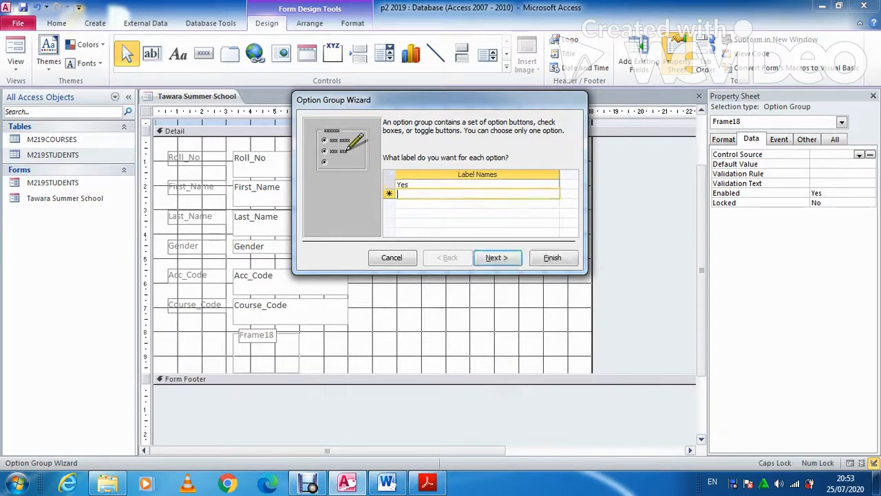
pyautogui.write('No')
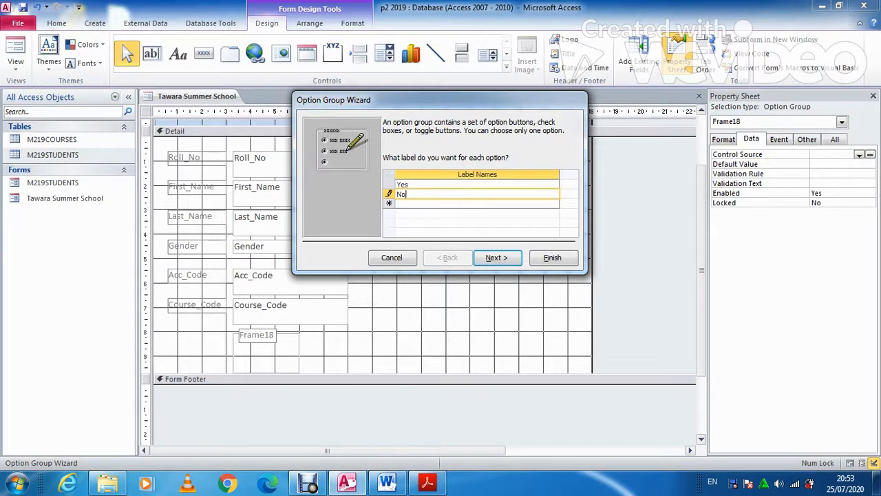
pyautogui.click(497, 258)
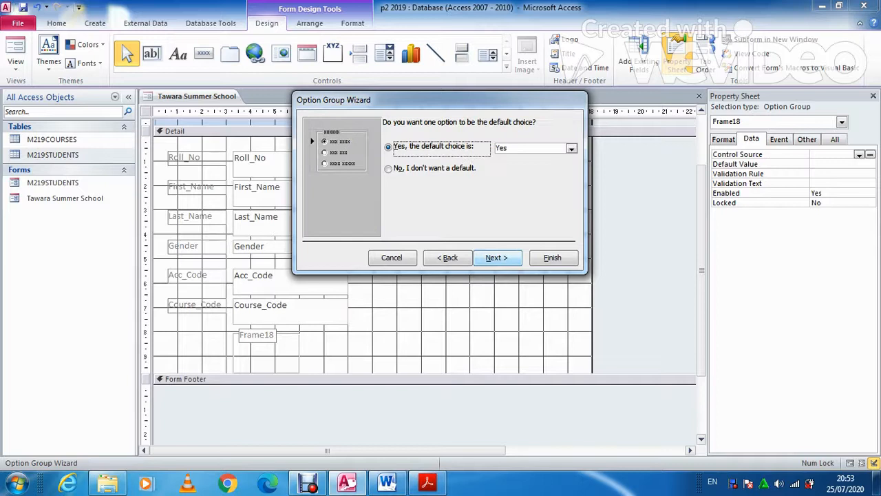
pyautogui.click(390, 169)
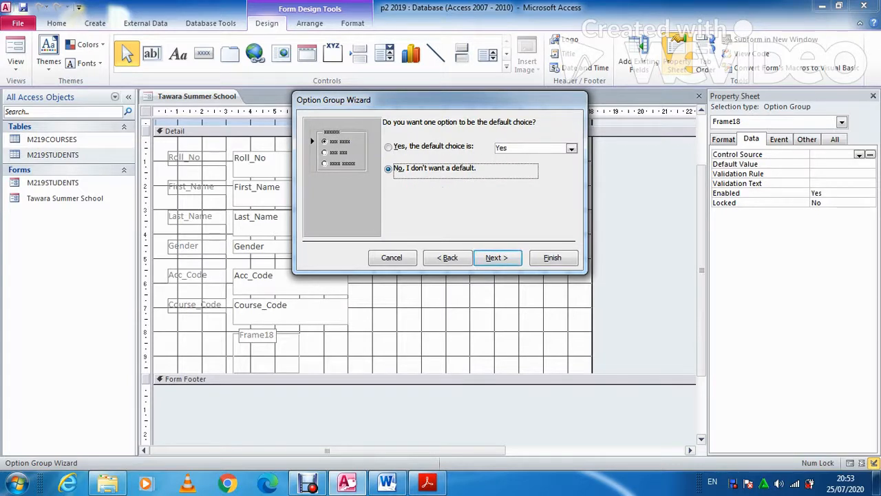
pyautogui.click(496, 257)
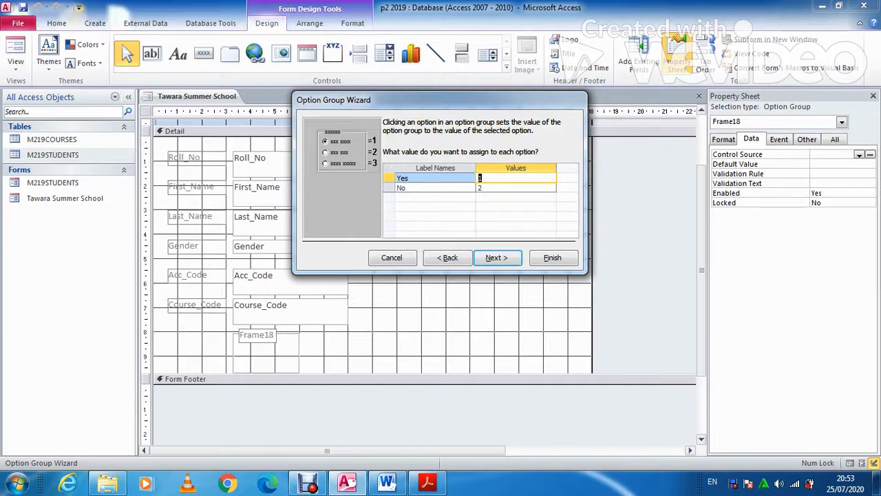
pyautogui.write('-1')
pyautogui.click(484, 188)
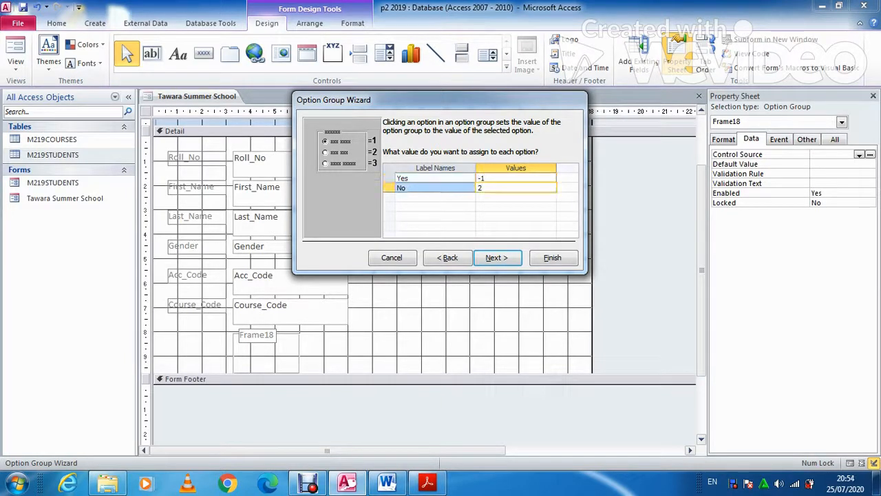
pyautogui.press('BackSpace')
pyautogui.write('0')
pyautogui.press('Return')
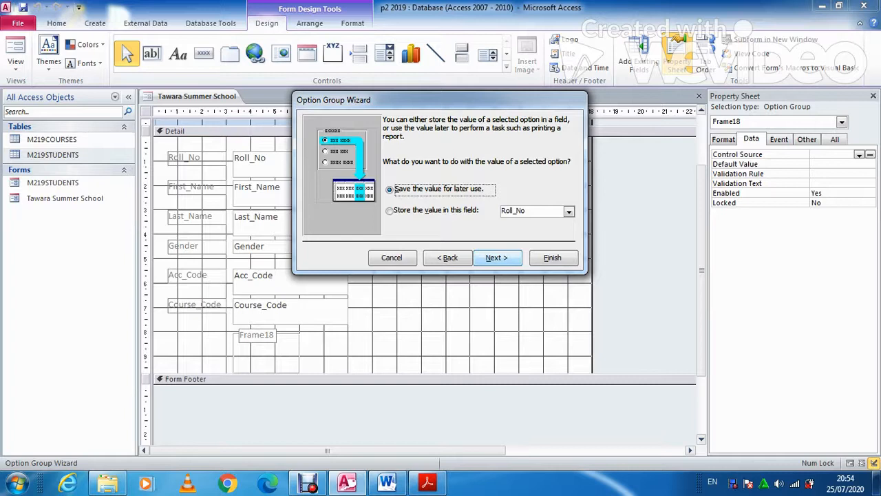
# Store the value in the Paid field, use option buttons, and caption the group Paid
pyautogui.click(389, 211)
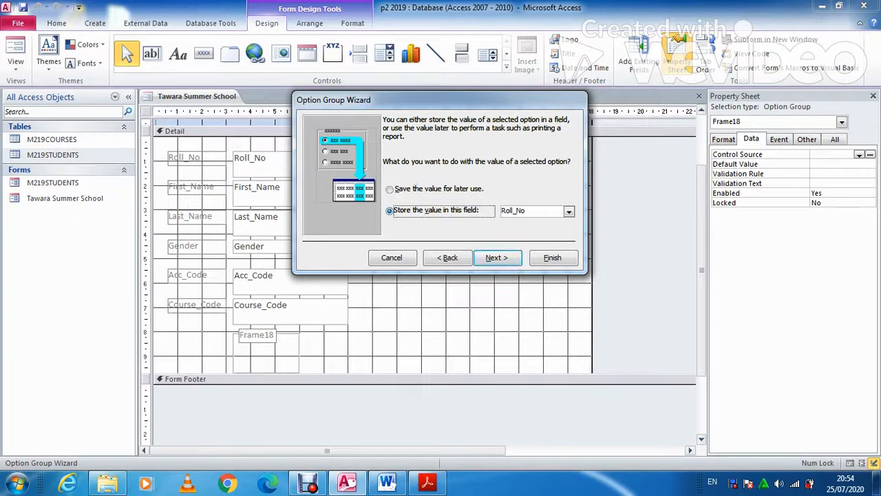
pyautogui.click(568, 212)
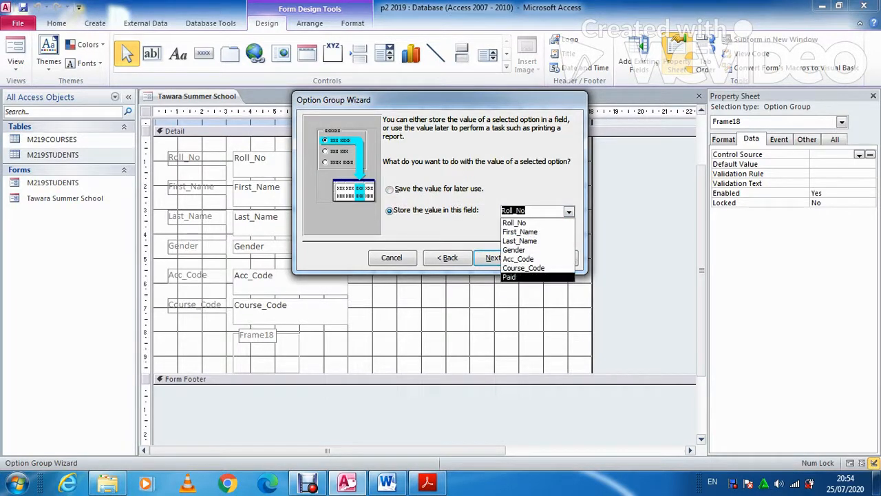
pyautogui.click(510, 277)
pyautogui.click(497, 257)
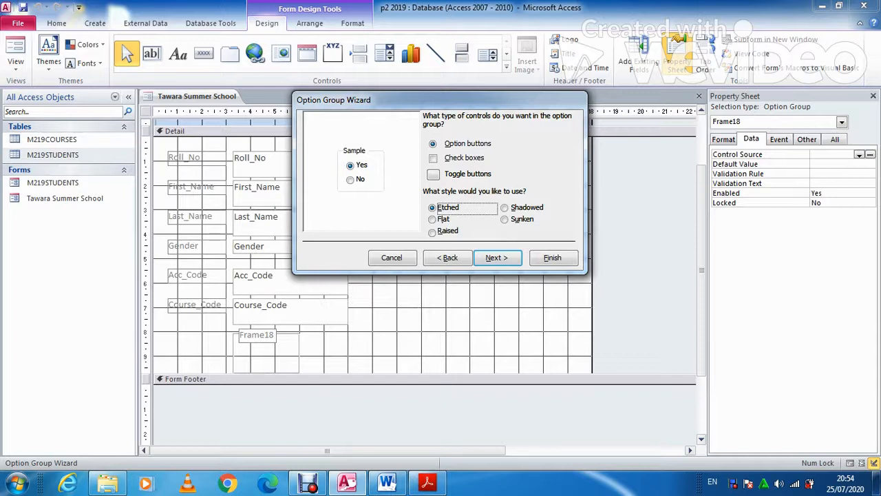
pyautogui.click(432, 159)
pyautogui.click(433, 175)
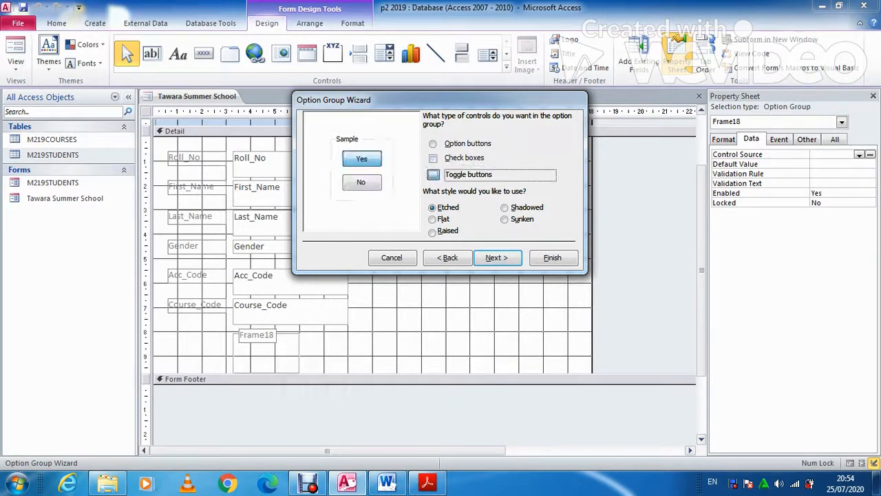
pyautogui.click(433, 144)
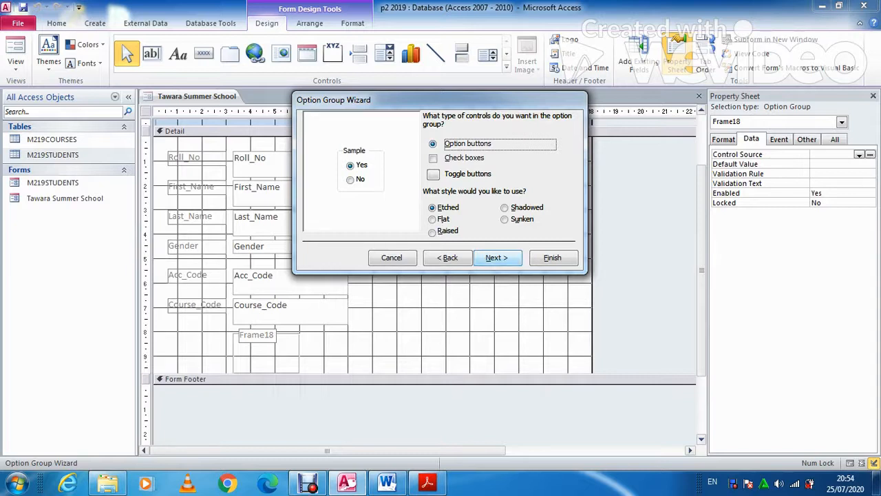
pyautogui.press('Return')
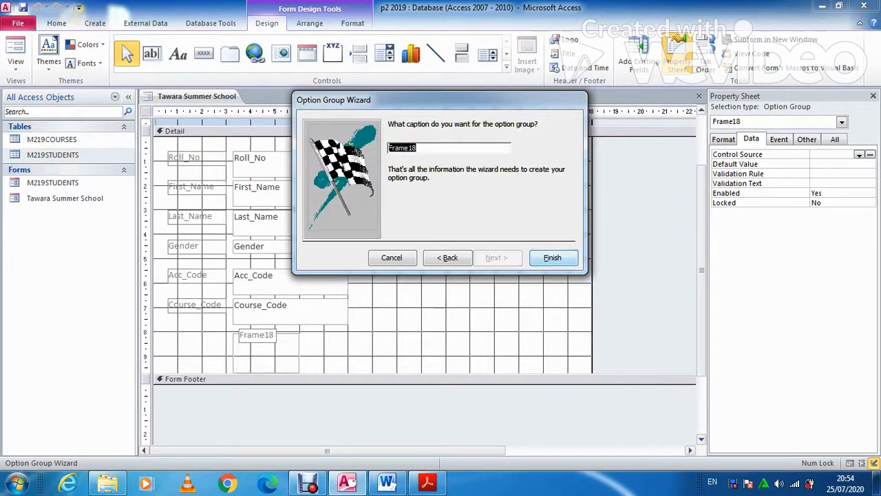
pyautogui.write('Paid')
pyautogui.press('Return')
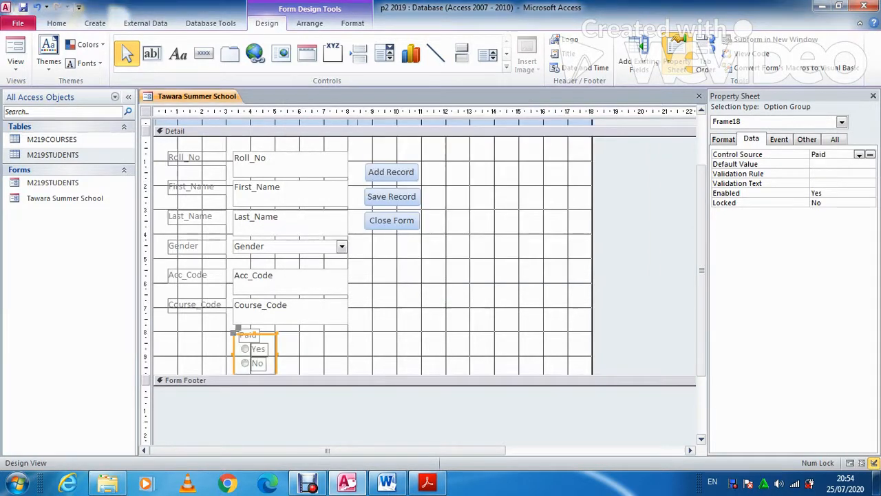
# Nudge the Paid option group into place and shift its caption label slightly left
pyautogui.click(248, 335)
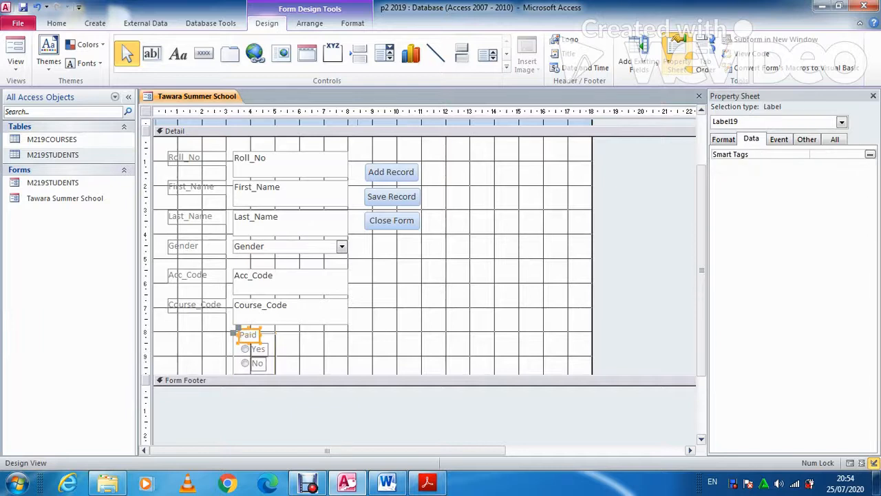
pyautogui.press('Down')
pyautogui.press('Left')
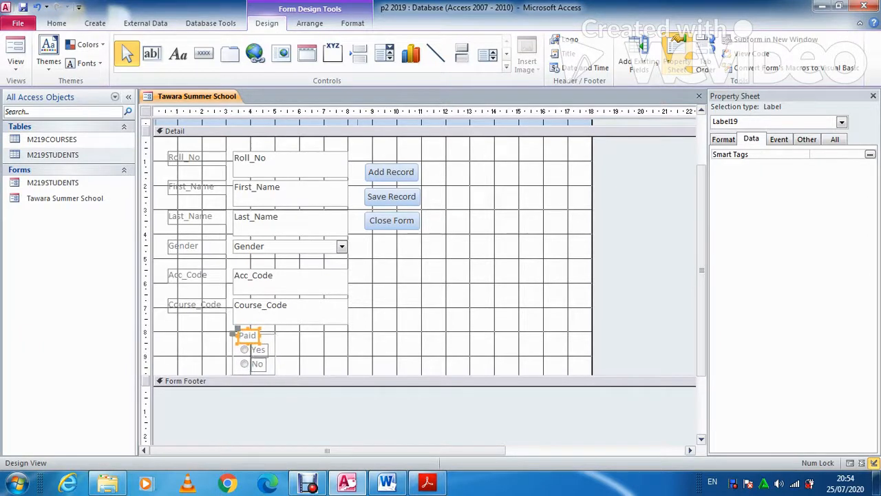
pyautogui.click(310, 349)
pyautogui.moveTo(247, 335)
pyautogui.mouseDown()
pyautogui.moveTo(168, 336)
pyautogui.moveTo(252, 338)
pyautogui.moveTo(238, 337)
pyautogui.mouseUp()
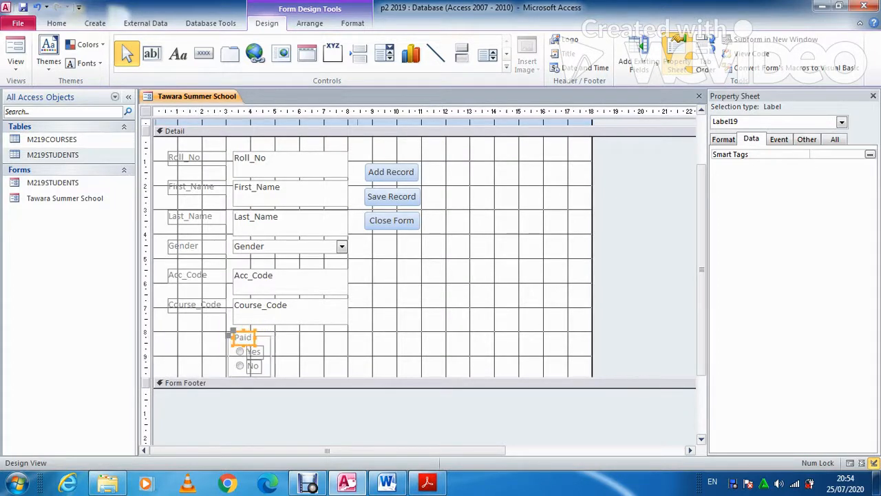
pyautogui.scroll(-3, 424, 275)
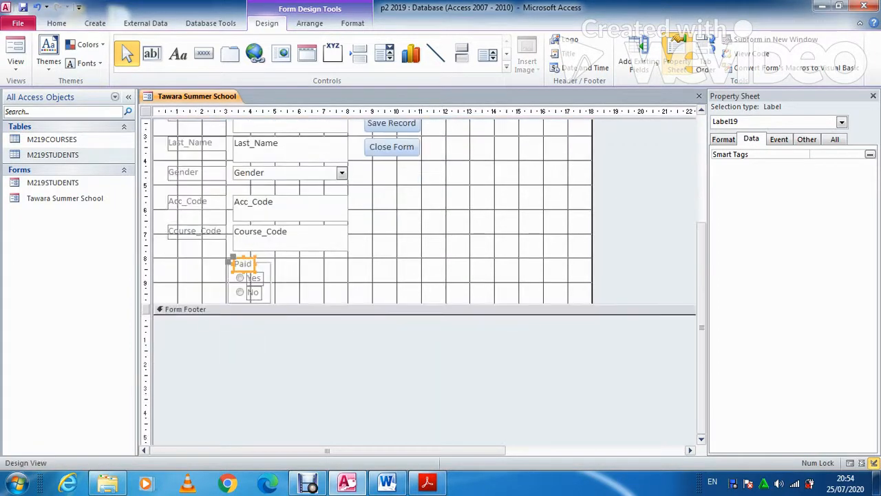
pyautogui.click(413, 261)
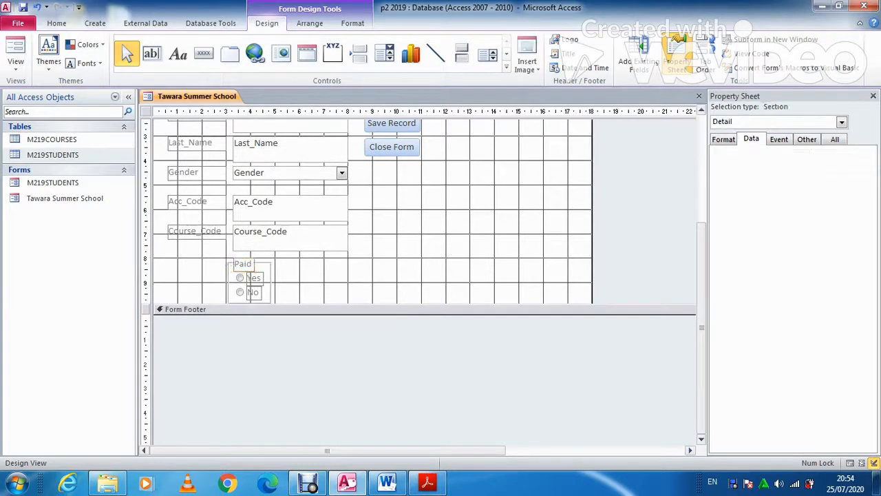
# Make the six field labels black, then bring up the exam paper
pyautogui.scroll(2, 372, 275)
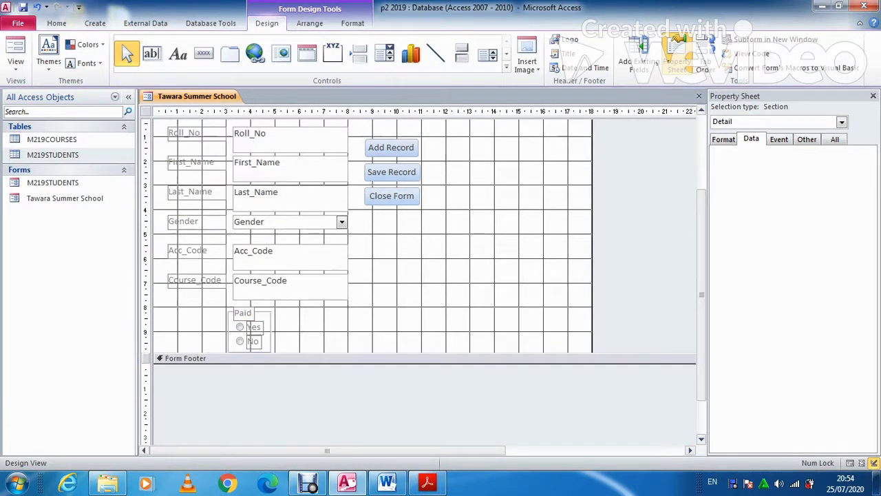
pyautogui.scroll(1, 372, 276)
pyautogui.moveTo(177, 168); pyautogui.dragTo(184, 328)
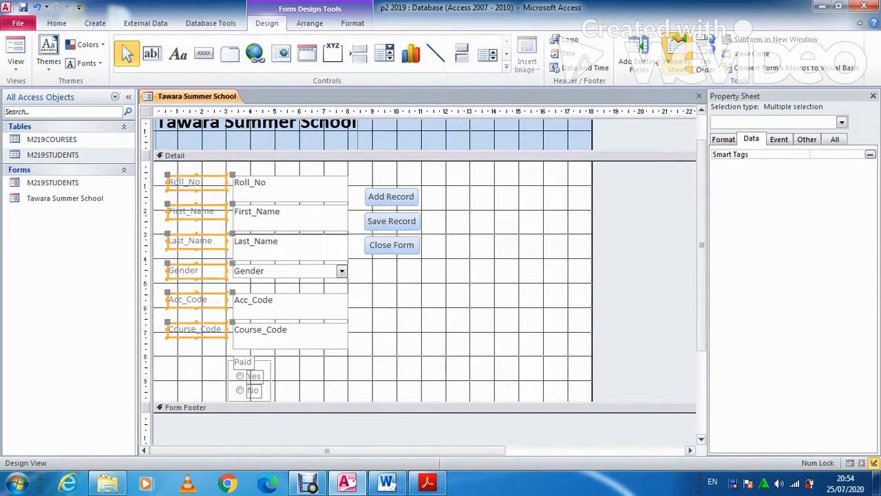
pyautogui.click(56, 23)
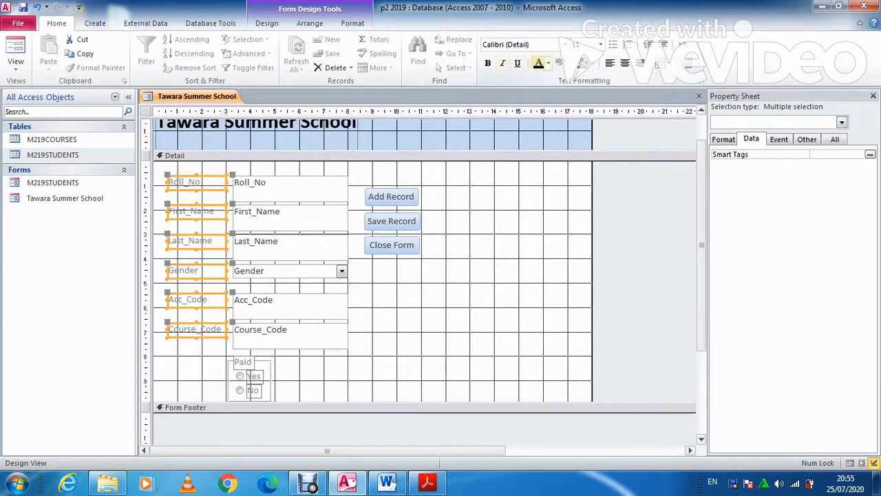
pyautogui.click(539, 63)
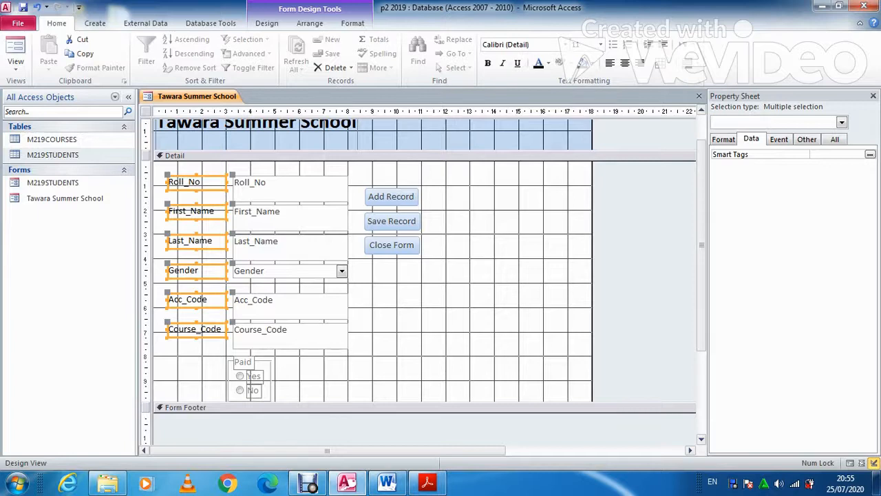
pyautogui.scroll(1, 423, 275)
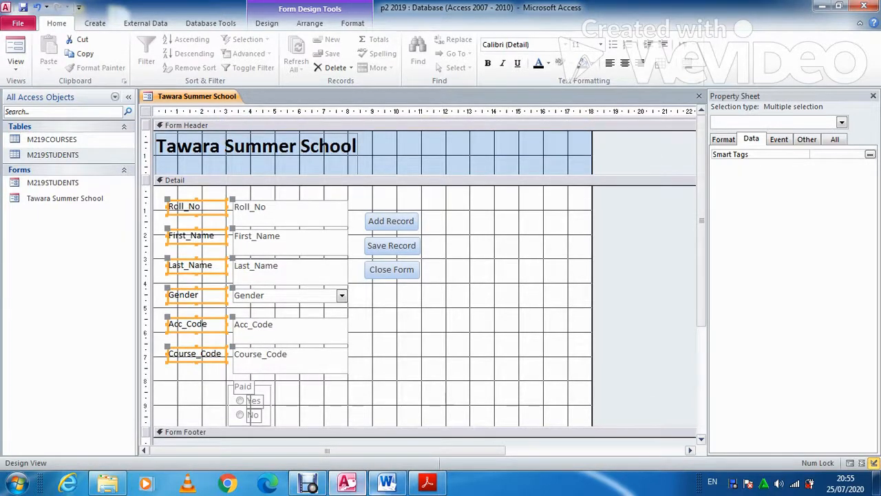
pyautogui.click(428, 482)
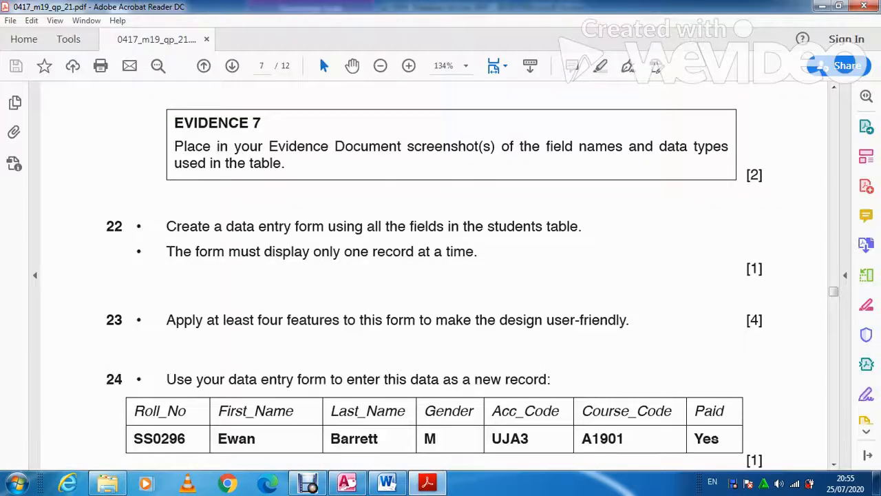
# Read question 24's new-record data, then minimize the exam paper to return to Access
pyautogui.scroll(-2, 428, 481)
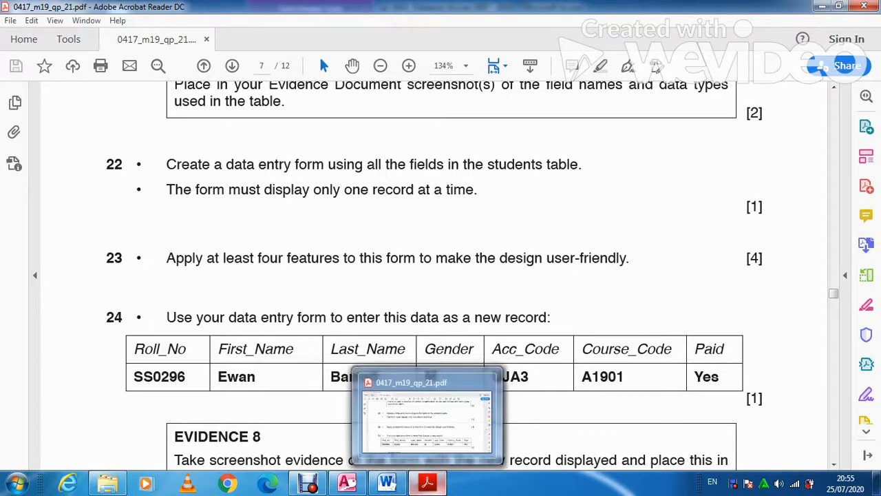
pyautogui.click(428, 482)
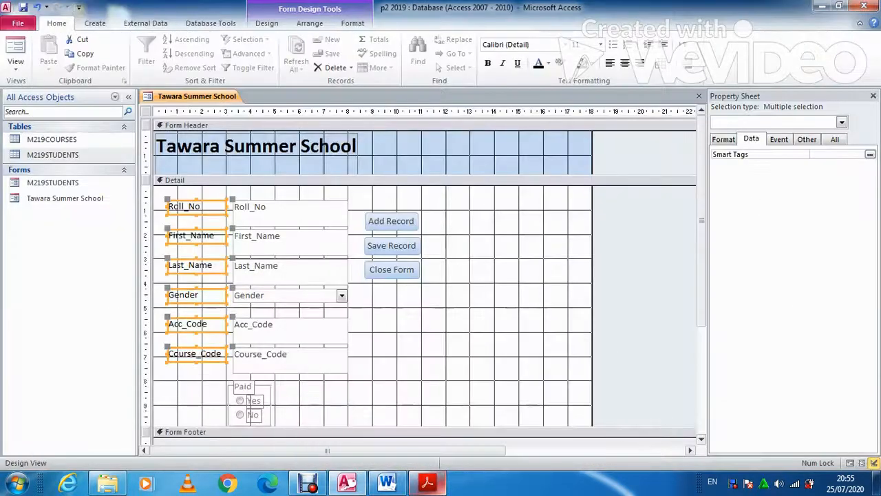
# Switch the form to Form view and start a blank new student record
pyautogui.click(16, 46)
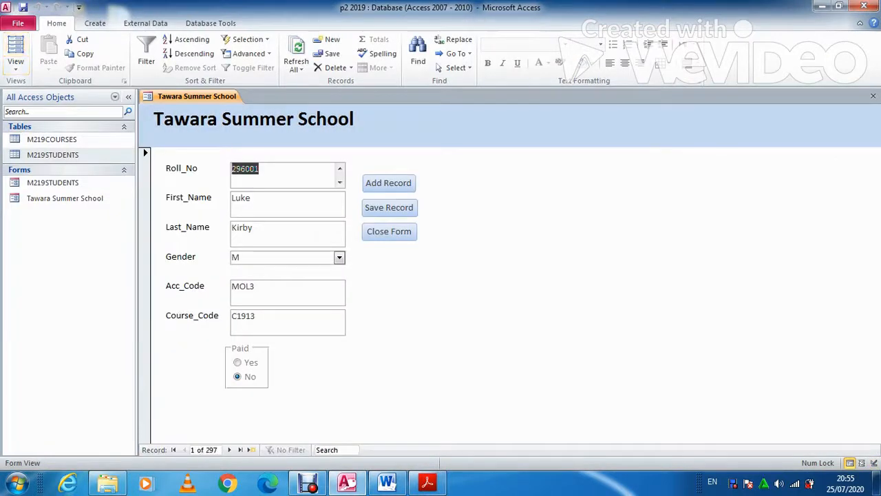
pyautogui.click(389, 183)
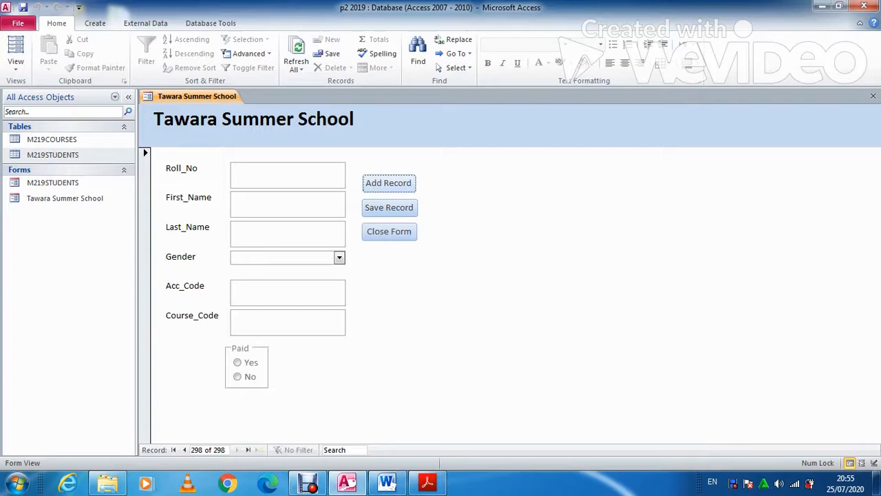
pyautogui.click(428, 484)
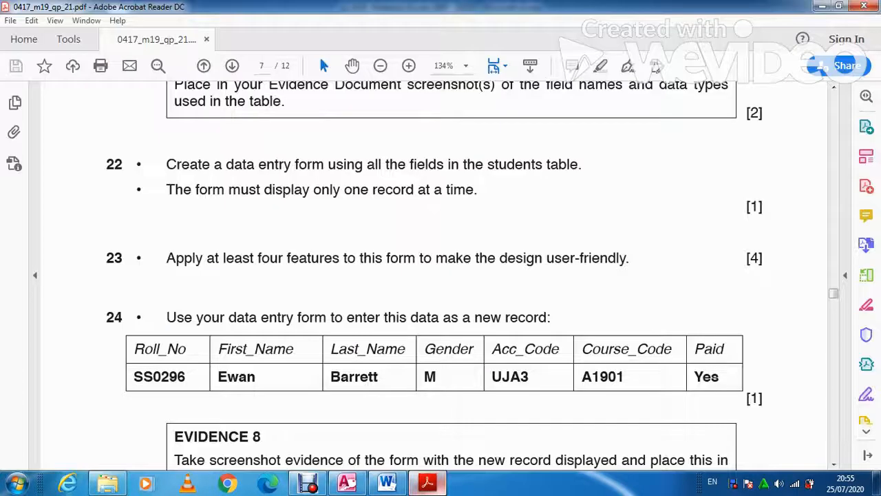
pyautogui.click(427, 483)
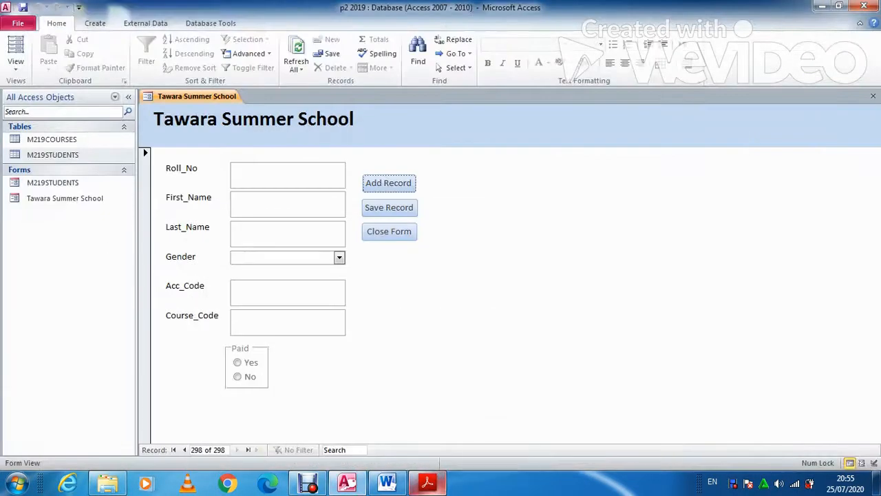
# Enter the new student's roll number, first name and last name
pyautogui.click(283, 174)
pyautogui.press('capslock')
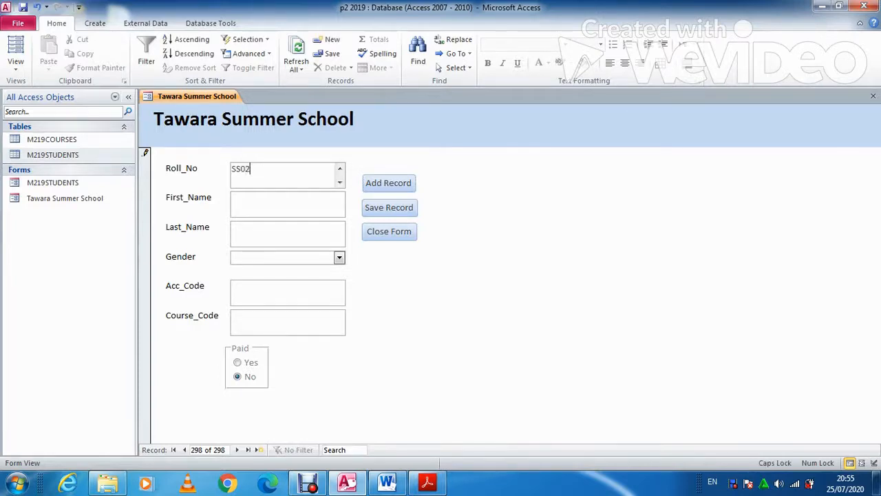
pyautogui.press('Tab')
pyautogui.press('capslock')
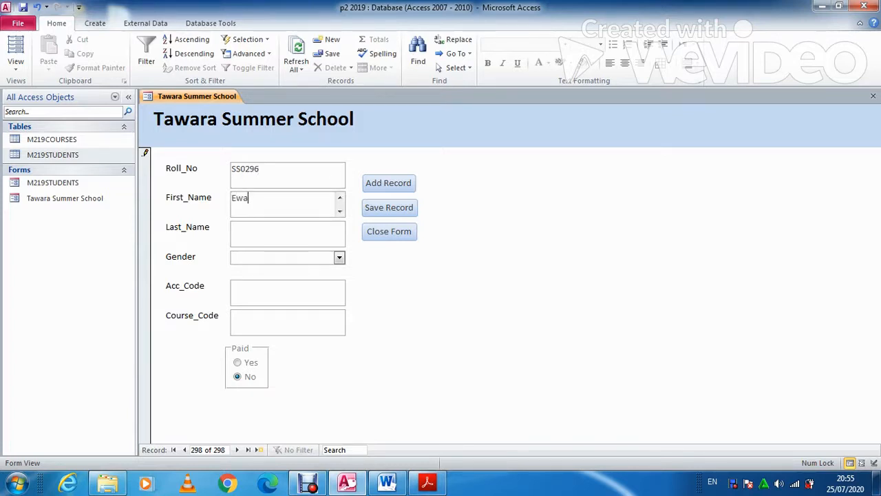
pyautogui.press('Tab')
pyautogui.press('capslock')
pyautogui.press('capslock')
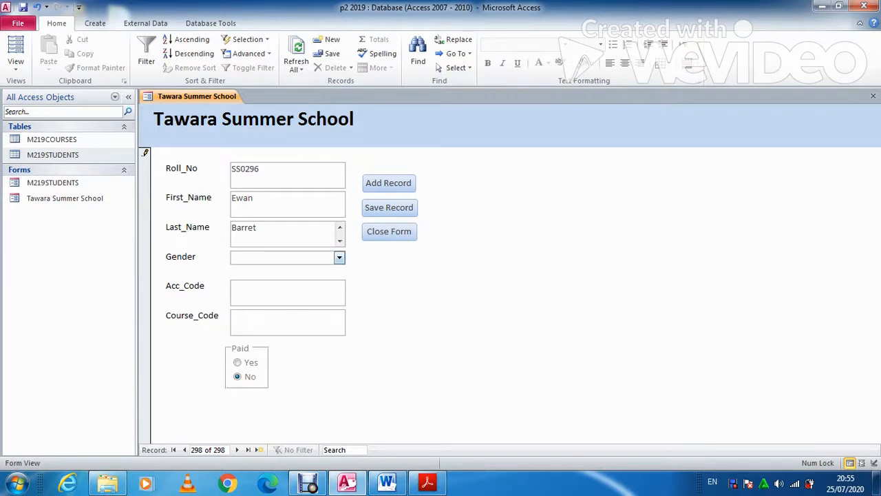
pyautogui.hotkey('alt', 'Tab')
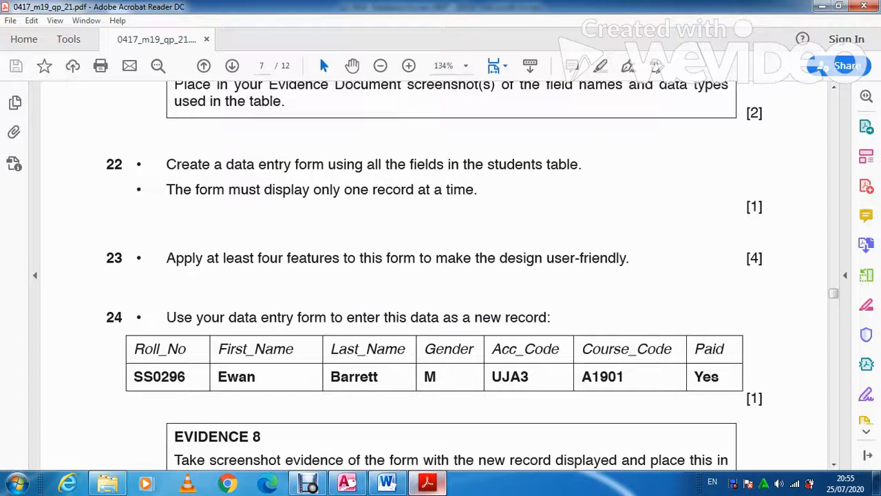
pyautogui.hotkey('alt', 'Tab')
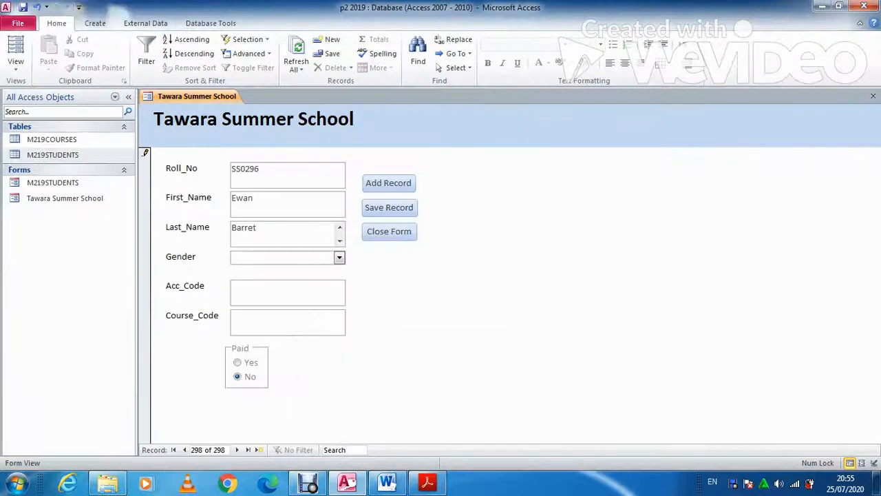
# Set Gender to M, Acc_Code UJA3, Course_Code A1901 and Paid to Yes
pyautogui.press('Tab')
pyautogui.click(339, 257)
pyautogui.click(288, 271)
pyautogui.press('Tab')
pyautogui.press('capslock')
pyautogui.write('U')
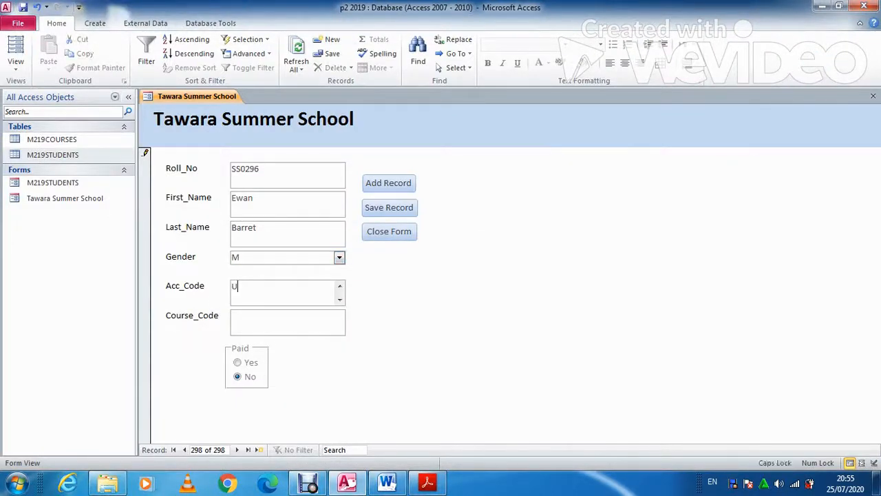
pyautogui.write('JA3')
pyautogui.hotkey('alt', 'Tab')
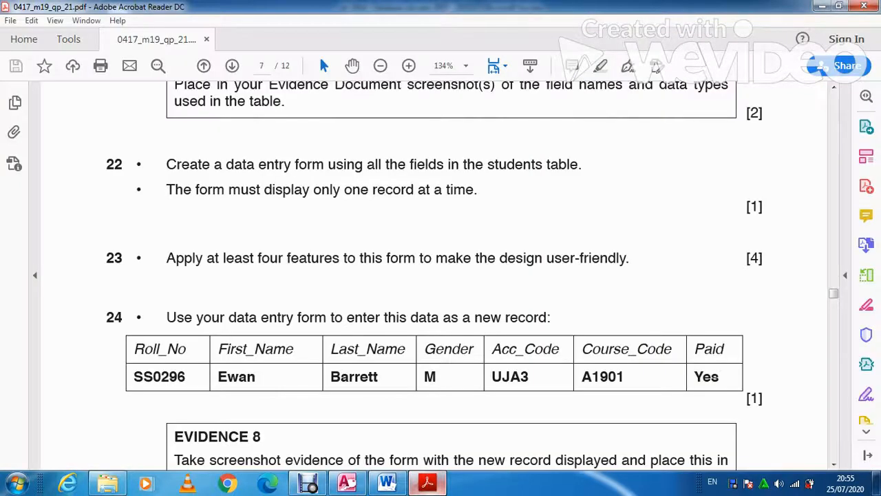
pyautogui.hotkey('alt', 'Tab')
pyautogui.press('Tab')
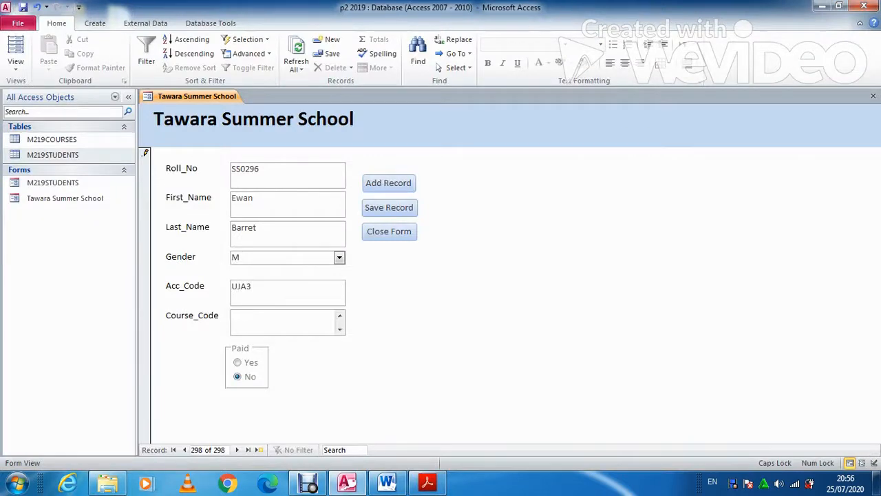
pyautogui.write('A1901')
pyautogui.hotkey('alt', 'Tab')
pyautogui.hotkey('alt', 'Tab')
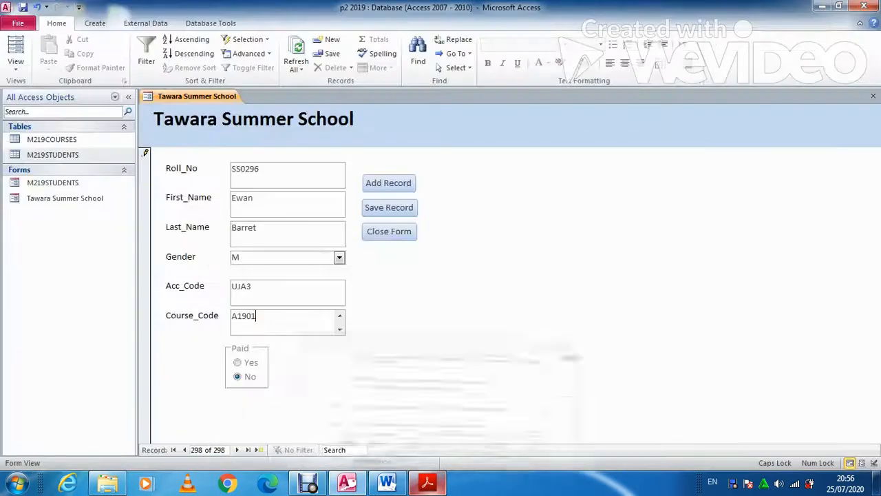
pyautogui.press('Tab')
pyautogui.press('space')
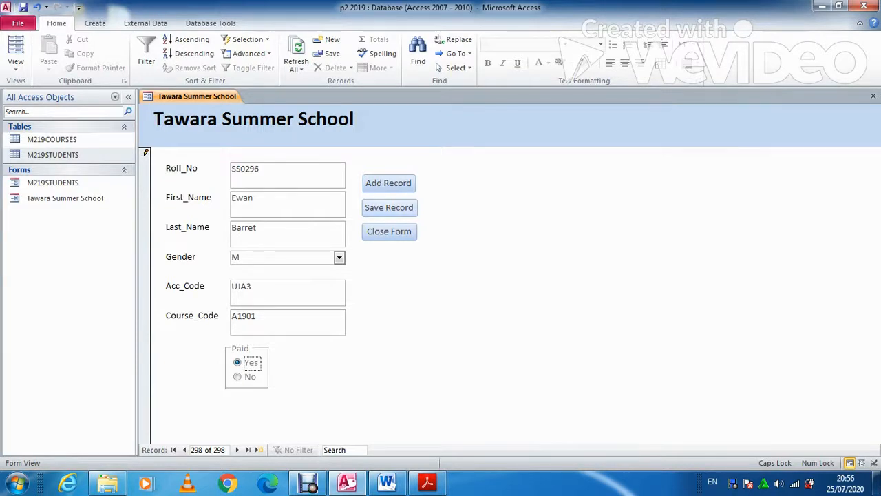
pyautogui.hotkey('alt', 'Tab')
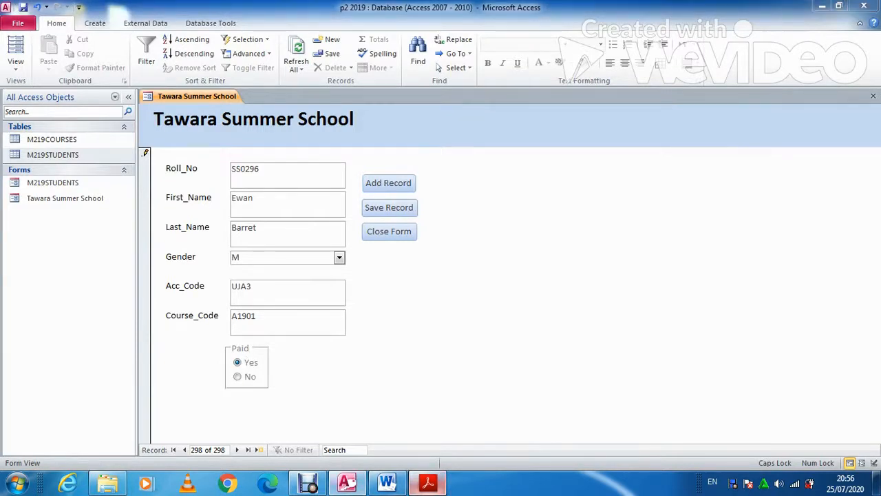
pyautogui.scroll(-3, 440, 275)
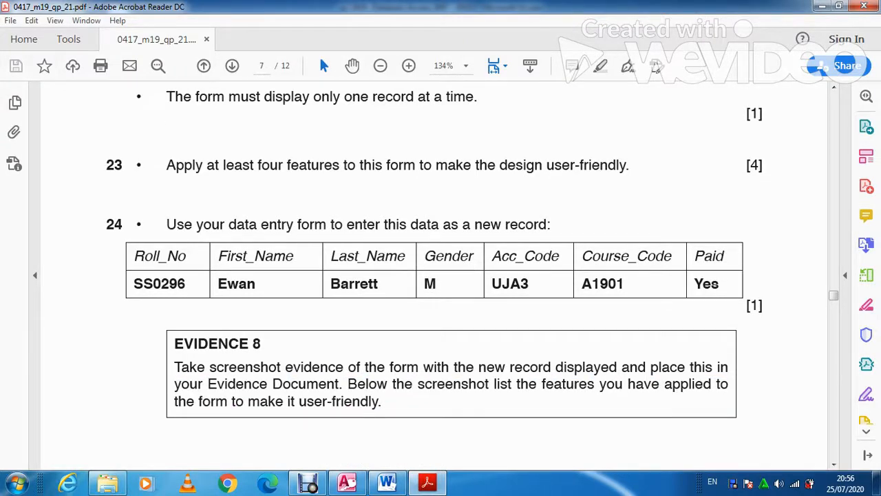
pyautogui.hotkey('alt', 'Tab')
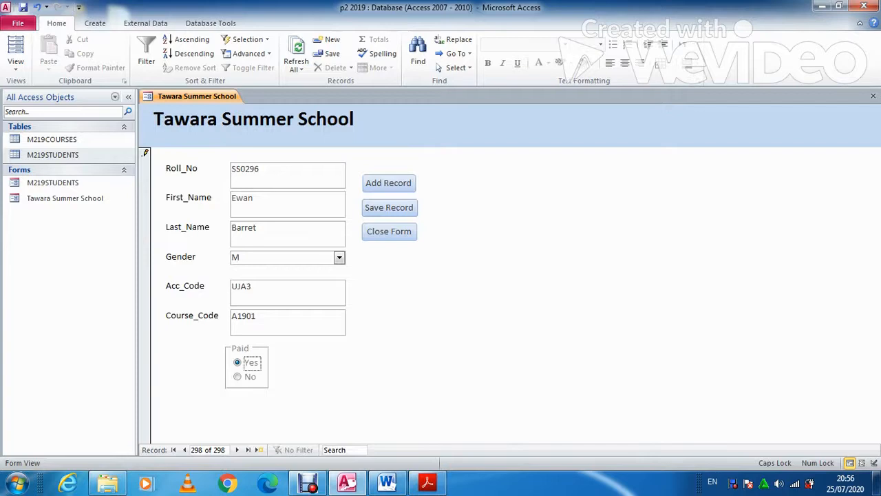
# Save the new student record and paste the form screenshot under Evidence 8 in Word
pyautogui.click(389, 207)
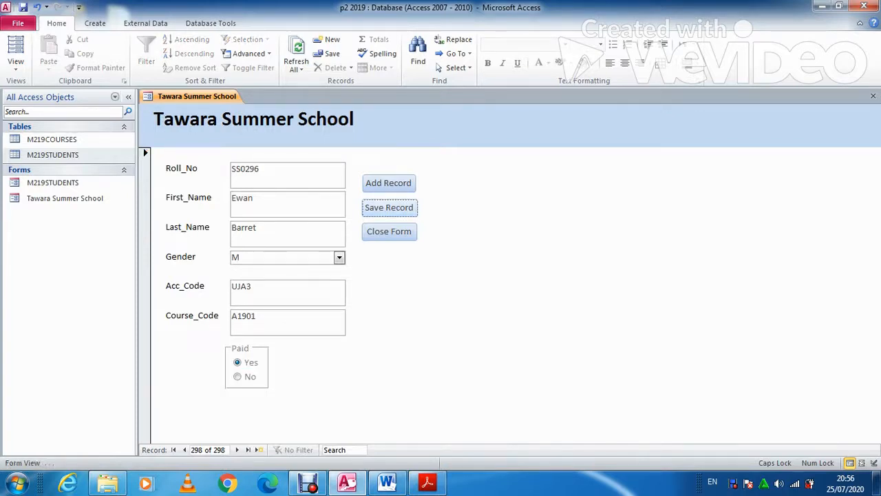
pyautogui.press('Tab')
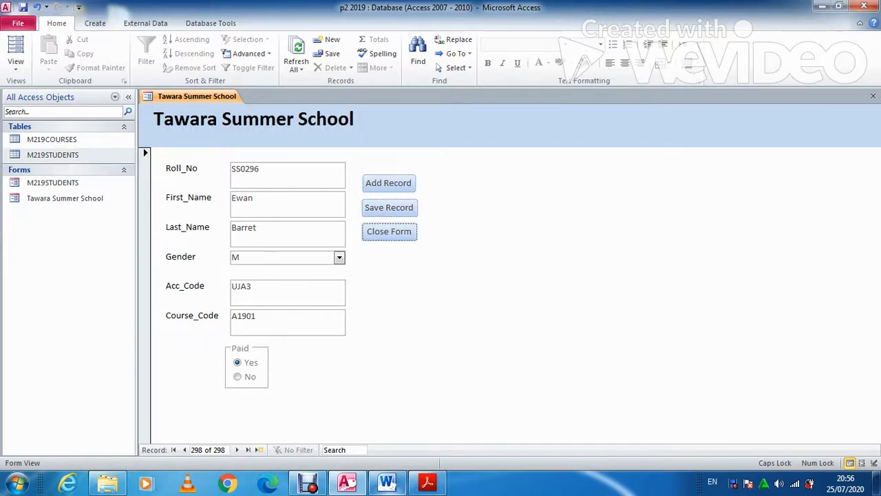
pyautogui.hotkey('alt', 'Tab')
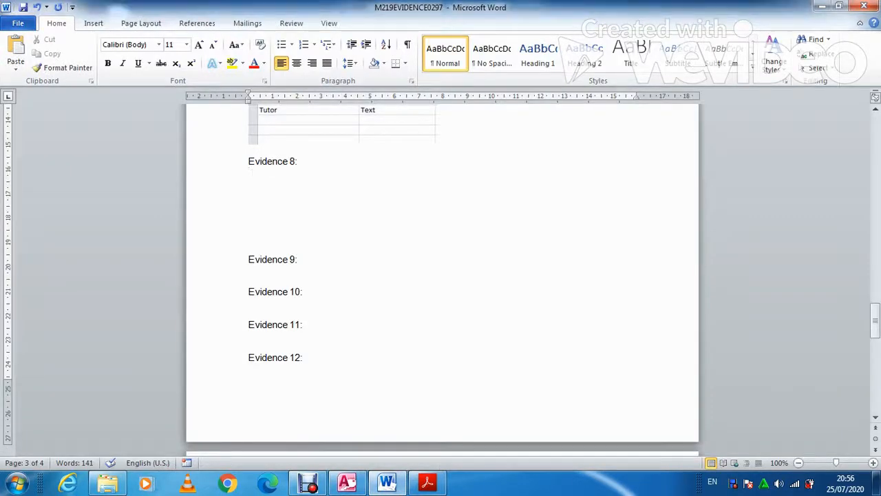
pyautogui.hotkey('ctrl', 'v')
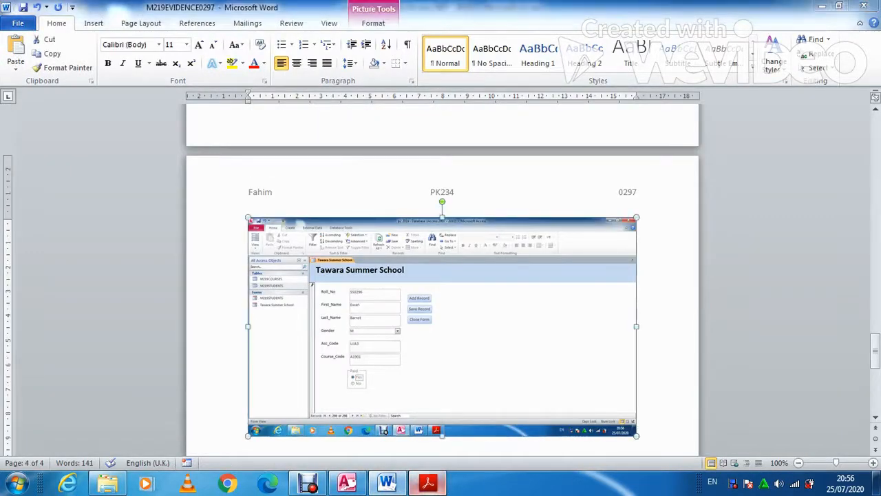
# Close the Tawara Summer School form in Access, confirming the save prompt
pyautogui.click(426, 482)
pyautogui.click(347, 482)
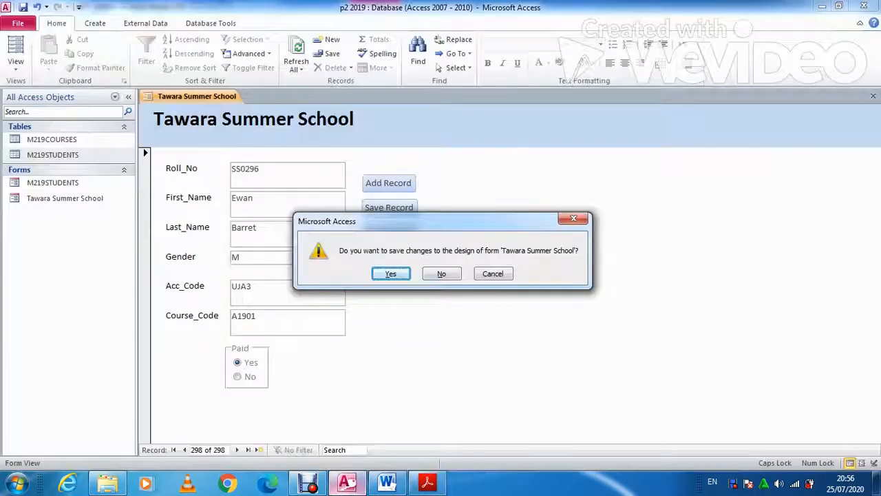
pyautogui.press('Return')
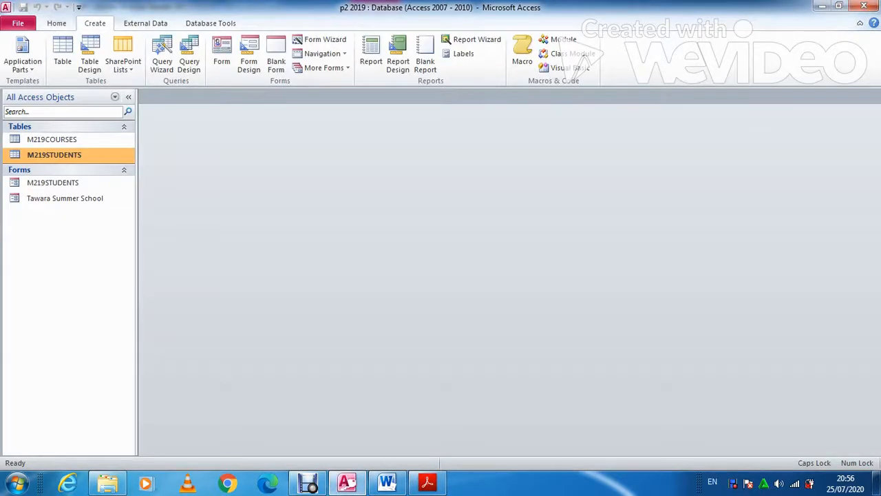
pyautogui.click(387, 482)
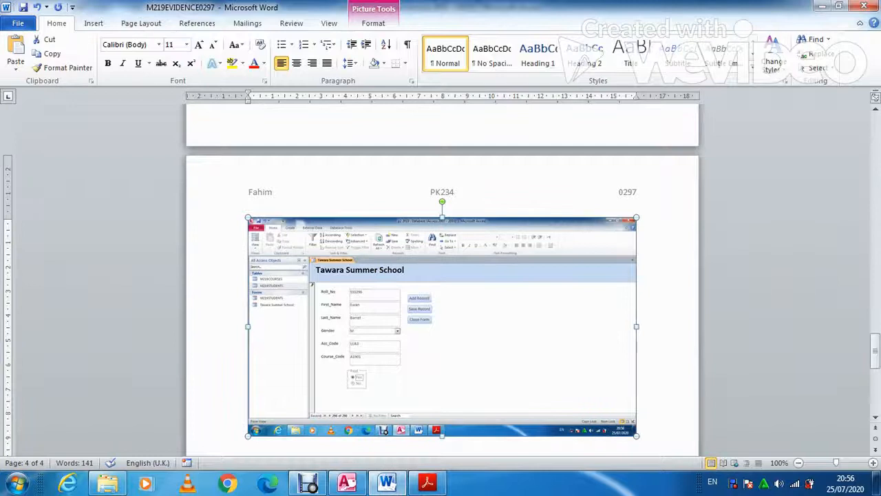
# Crop the Evidence 8 screenshot so only the Tawara Summer School form remains
pyautogui.click(373, 23)
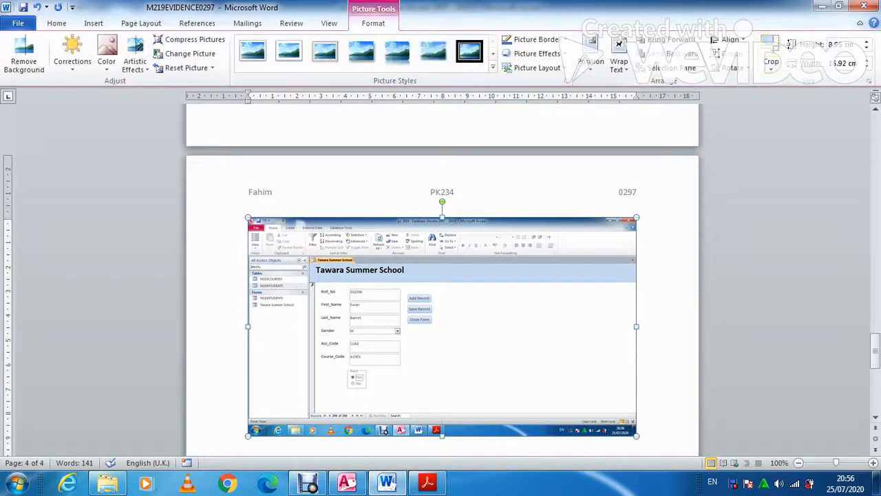
pyautogui.click(771, 60)
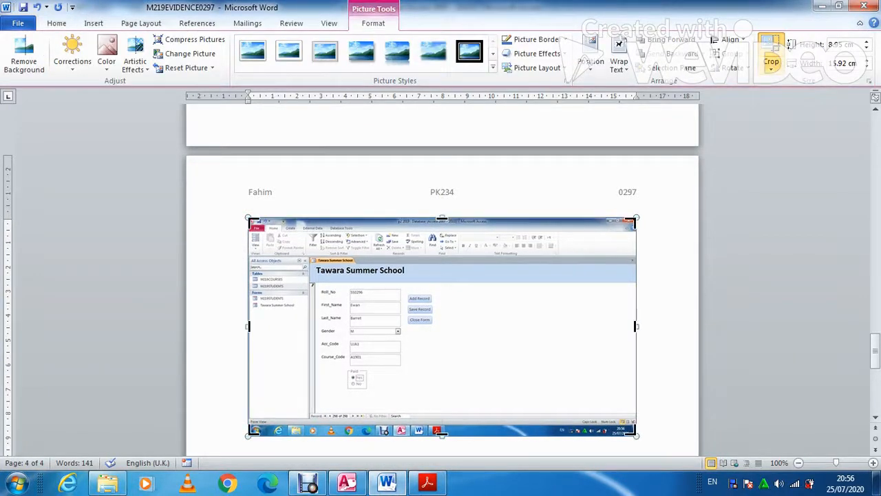
pyautogui.moveTo(634, 434); pyautogui.dragTo(434, 398)
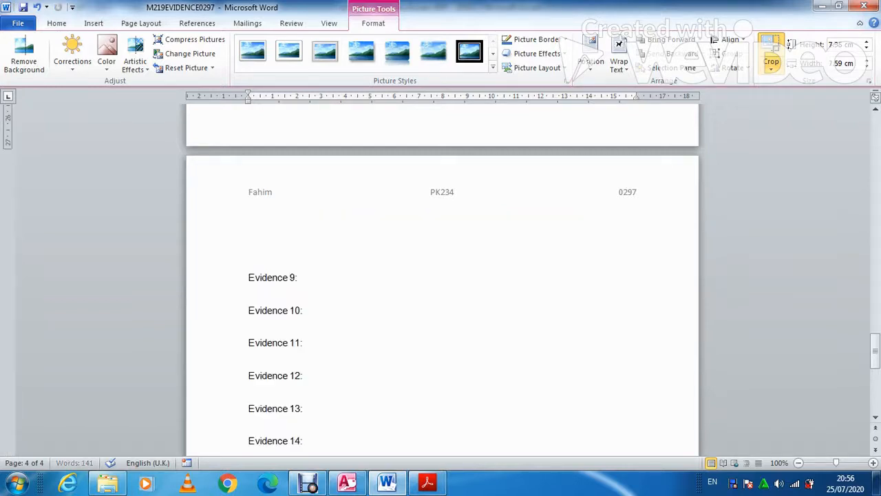
pyautogui.scroll(3, 440, 276)
pyautogui.scroll(5, 441, 275)
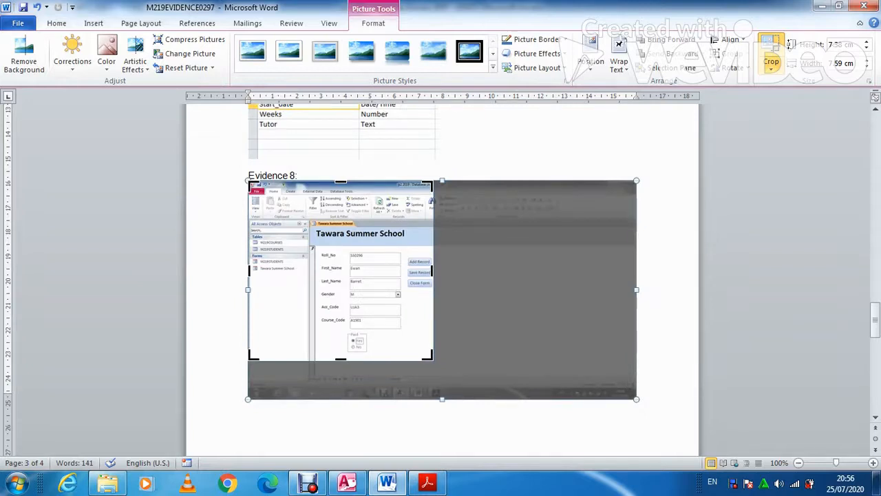
pyautogui.moveTo(341, 276); pyautogui.dragTo(280, 235)
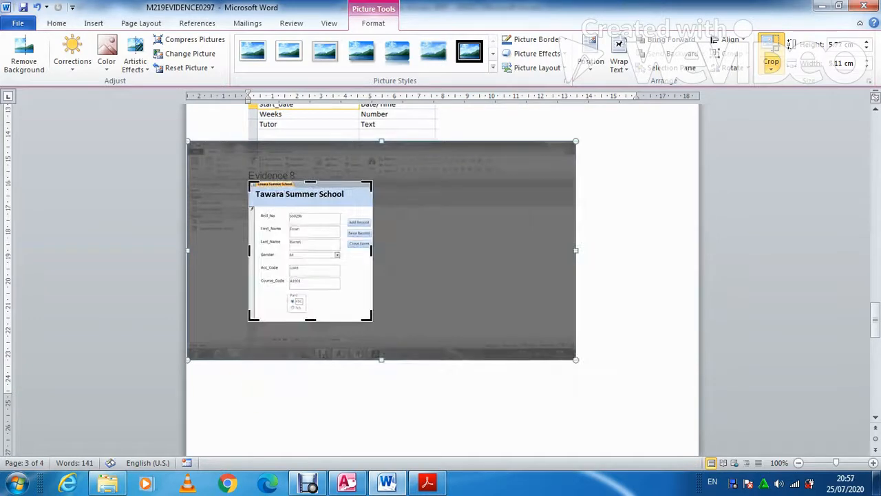
pyautogui.press('Escape')
# Apply Square text wrapping to the picture and push Evidence 9 below it
pyautogui.click(309, 251)
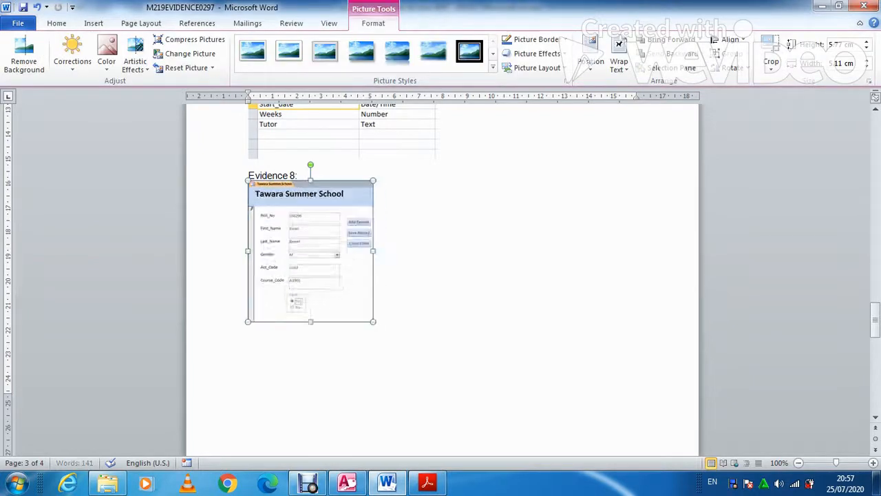
pyautogui.click(618, 66)
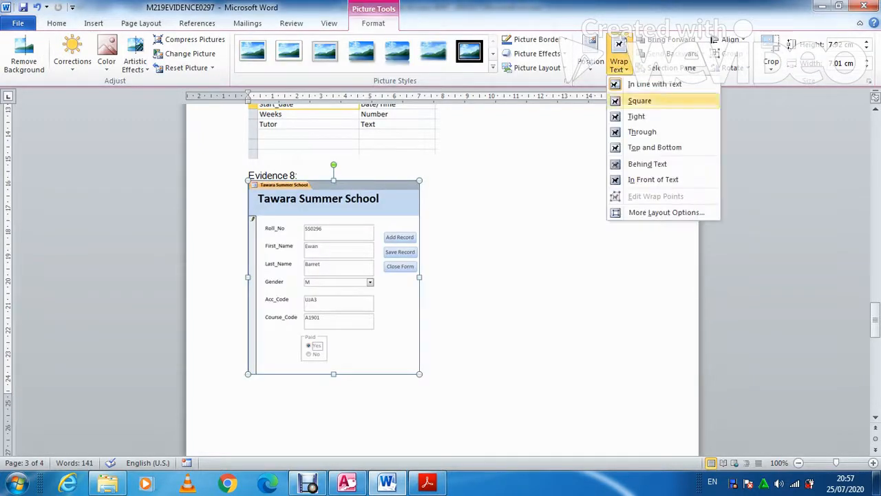
pyautogui.click(640, 100)
pyautogui.click(428, 198)
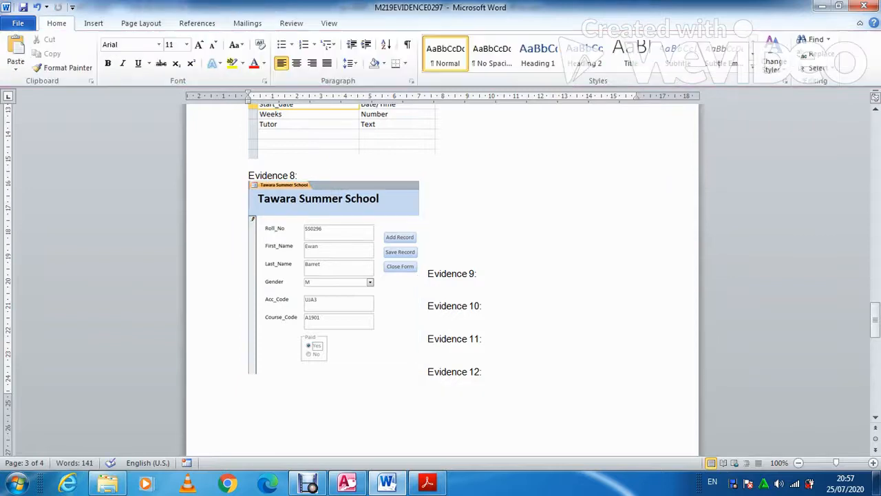
pyautogui.press('Return')
pyautogui.press('Return')
pyautogui.press('Return')
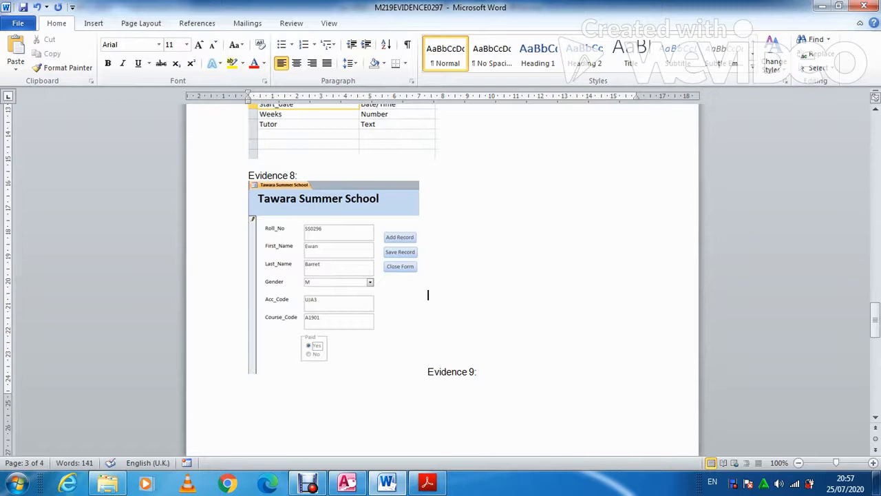
pyautogui.press('Return')
# Type '1- Given a proper heading to the Form' and begin point 2 about command buttons
pyautogui.click(426, 482)
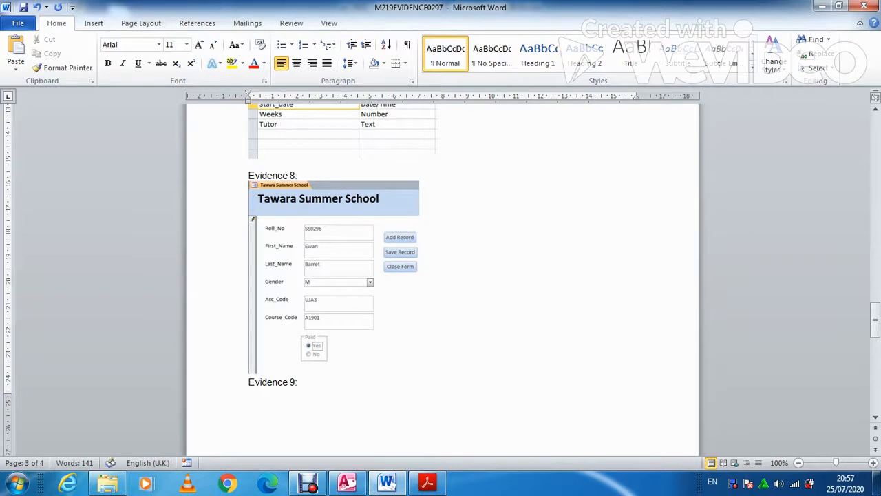
pyautogui.write('1- ')
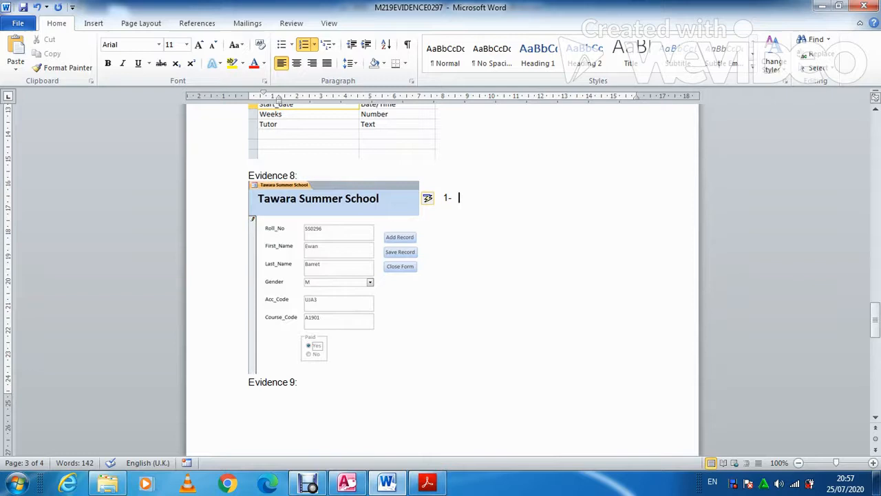
pyautogui.write('Given as')
pyautogui.press('BackSpace')
pyautogui.write('proper heading to the Fo')
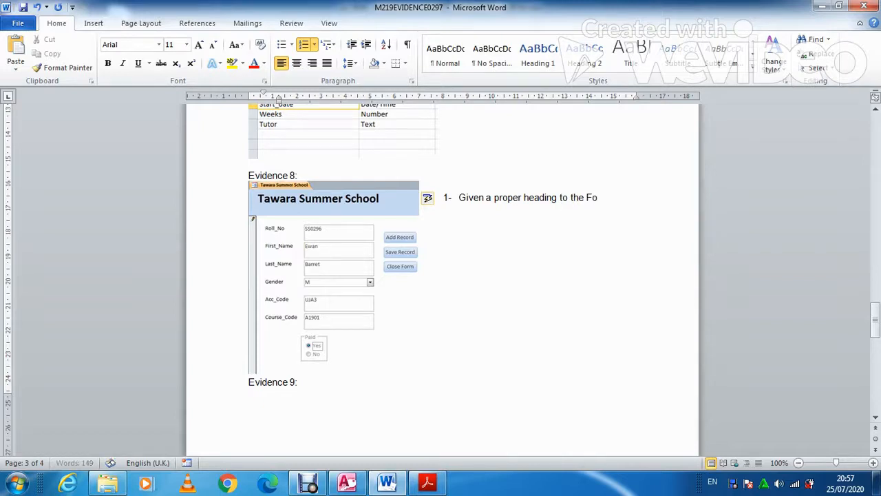
pyautogui.write('rm')
pyautogui.press('Return')
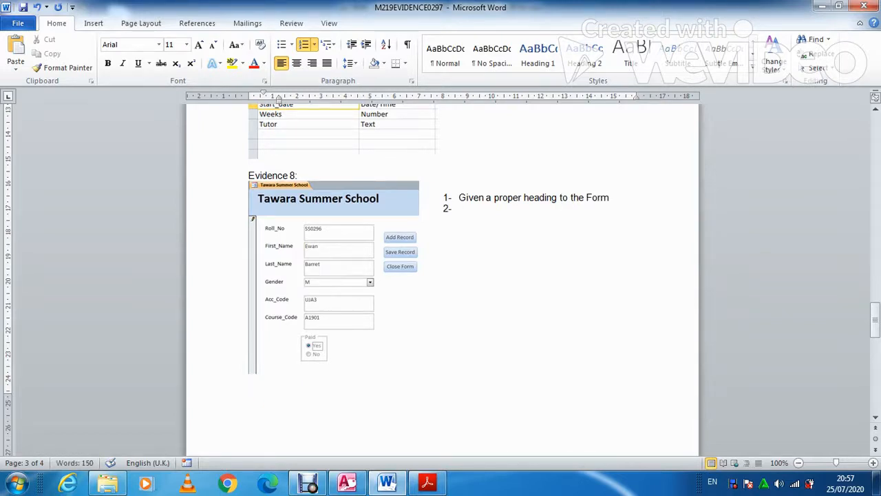
pyautogui.write('Included some command buttons to perform')
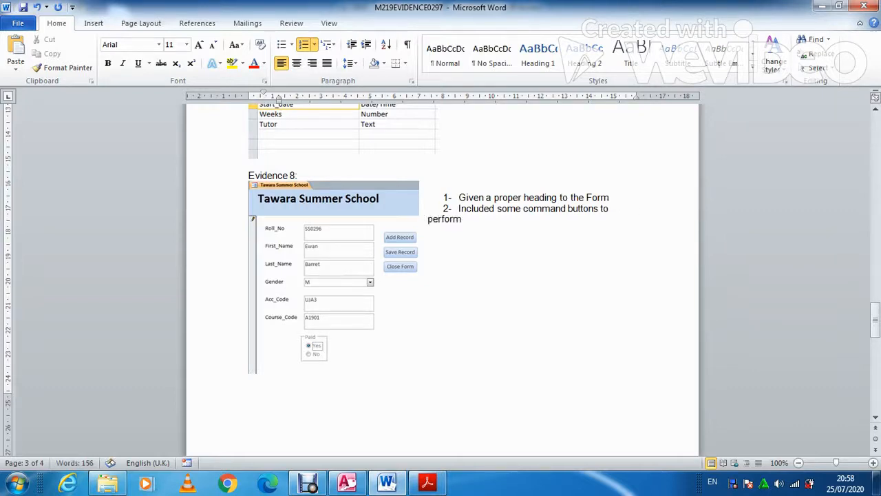
pyautogui.write(' different tast')
# Add point 3 'Changed the text box of gender field to combo box' and point 4 about the paid option group
pyautogui.press('BackSpace')
pyautogui.press('BackSpace')
pyautogui.write('sk')
pyautogui.press('Return')
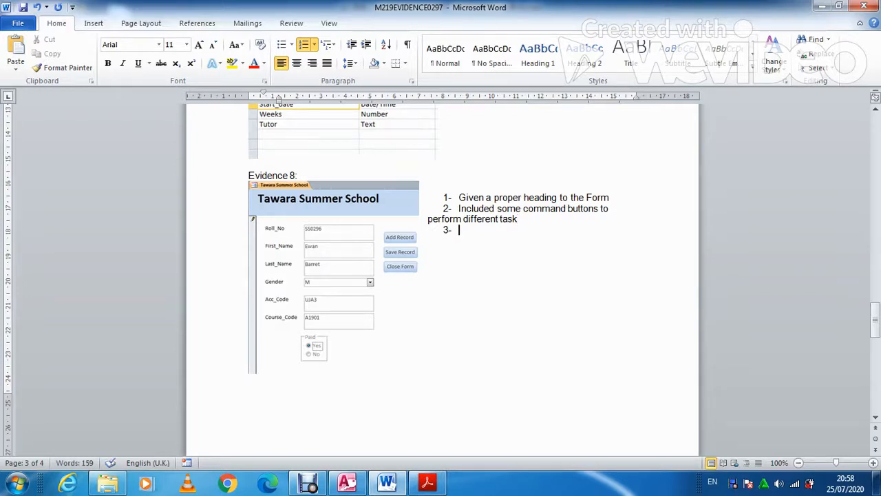
pyautogui.write('Changed the text box o')
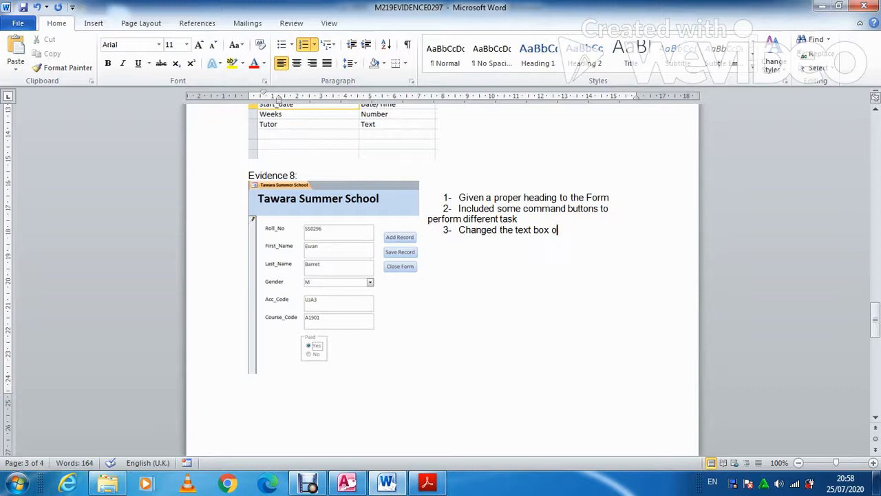
pyautogui.write('f ge')
pyautogui.write('bn')
pyautogui.press('BackSpace')
pyautogui.press('BackSpace')
pyautogui.write('nder field to ')
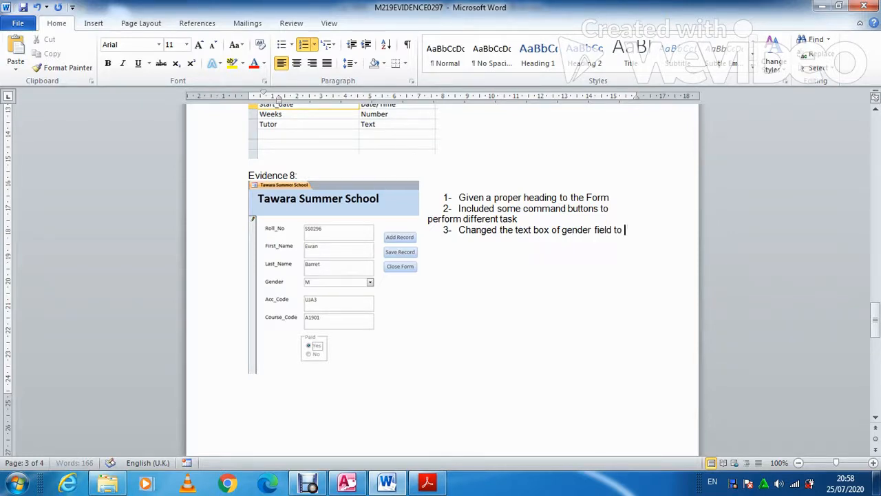
pyautogui.write('combo box')
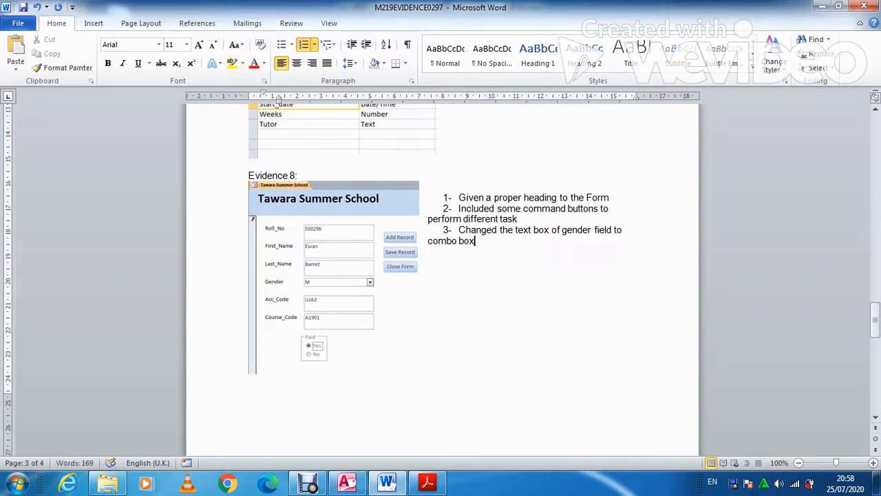
pyautogui.press('Return')
pyautogui.write('changed')
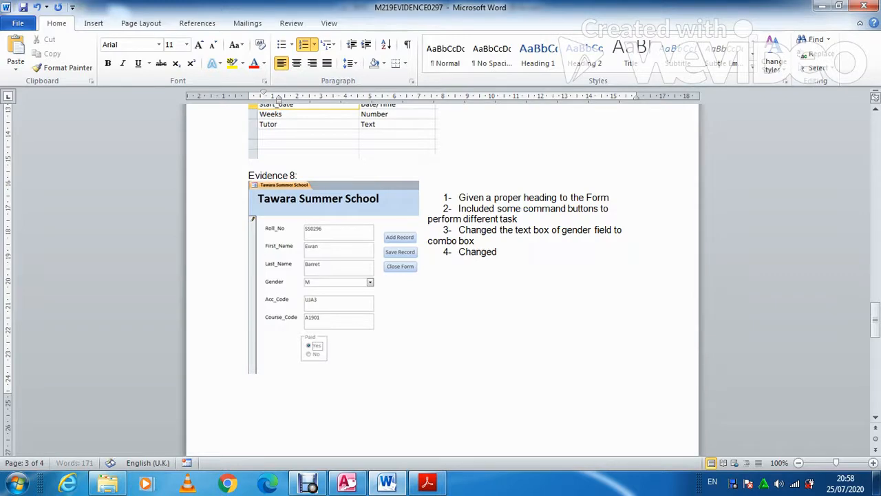
pyautogui.write(' the paid field to an')
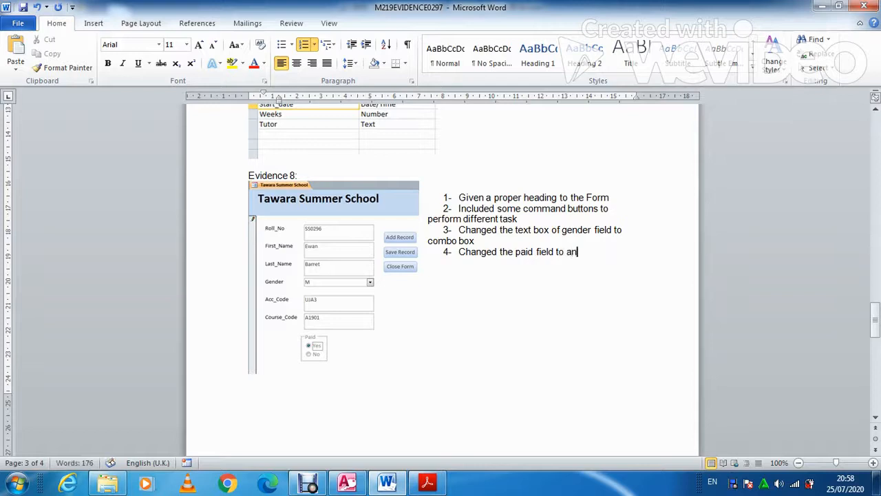
pyautogui.write(' option group')
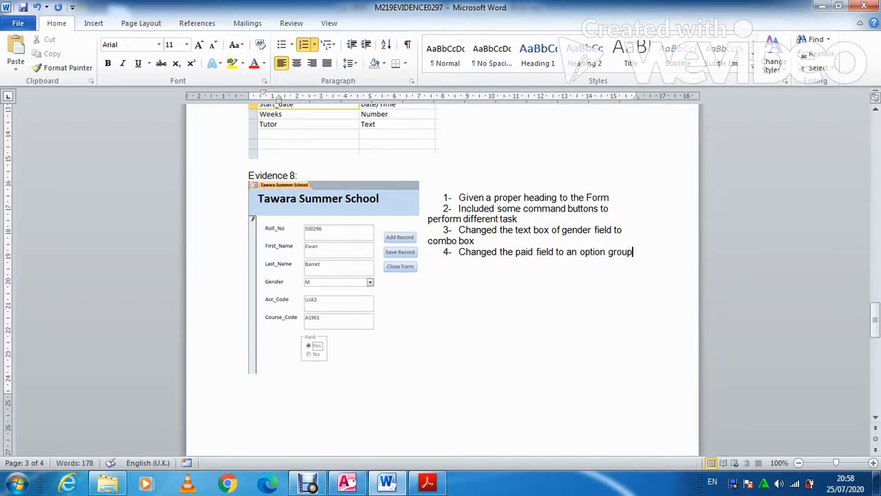
# Scroll the exam paper to question 25 on importing M219ROOMS.csv, then return to Access
pyautogui.click(439, 482)
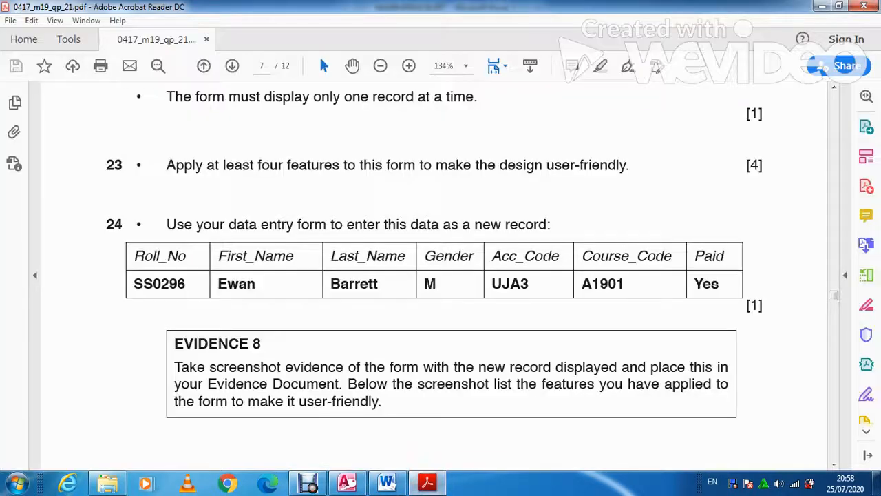
pyautogui.scroll(-10, 434, 275)
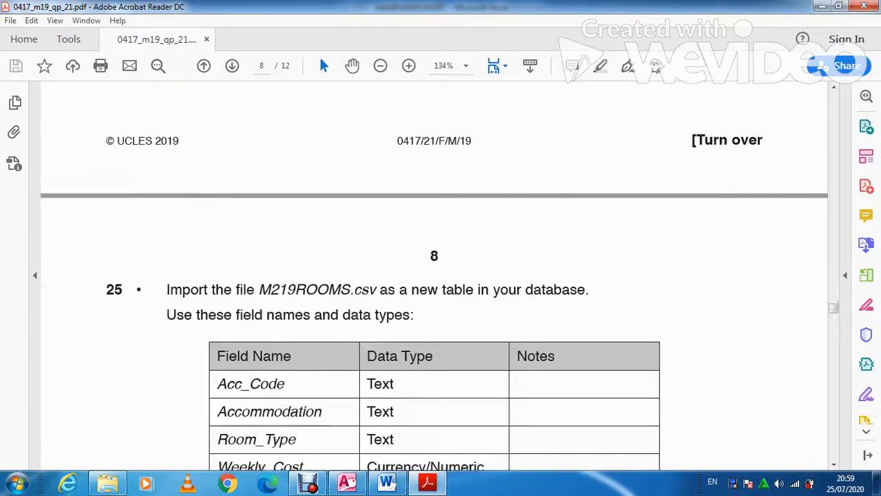
pyautogui.scroll(-2, 434, 275)
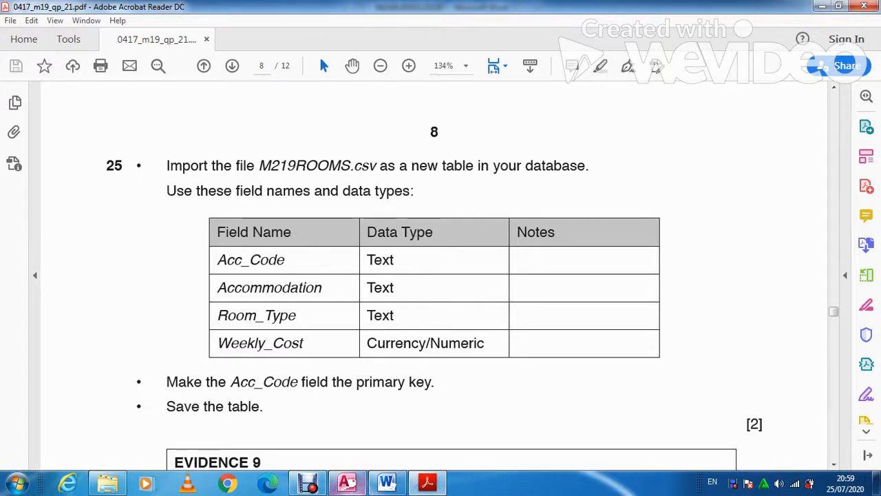
pyautogui.click(347, 482)
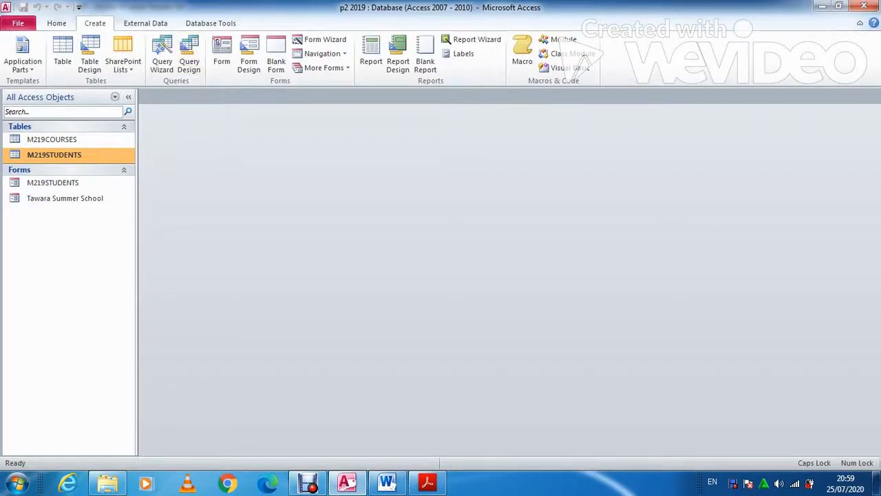
# Start a Text File import and browse to the New Volume (D:) drive
pyautogui.click(145, 23)
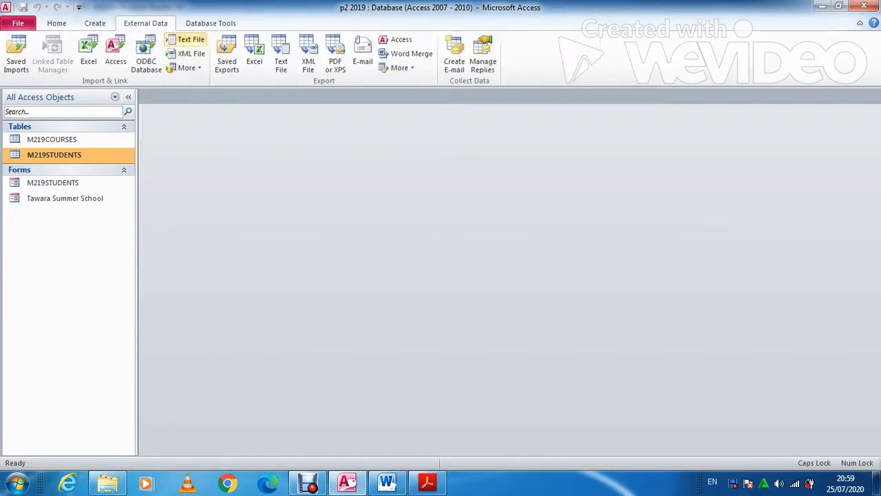
pyautogui.click(186, 39)
pyautogui.click(631, 153)
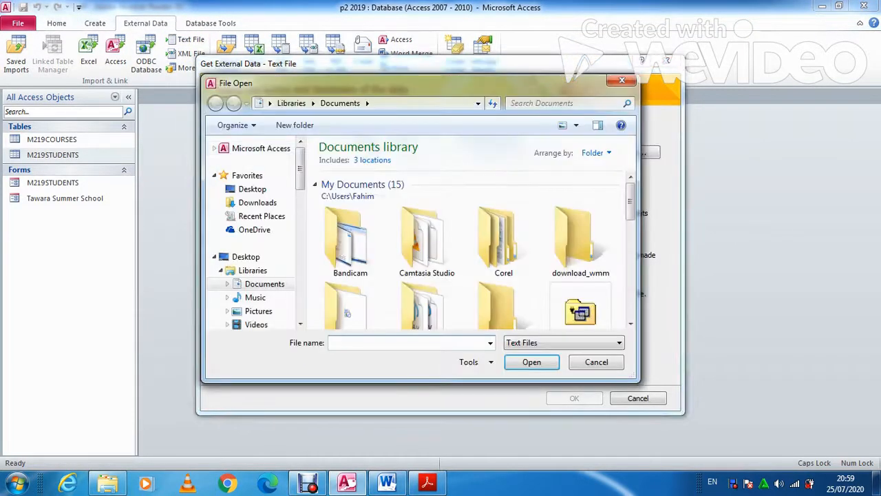
pyautogui.click(252, 188)
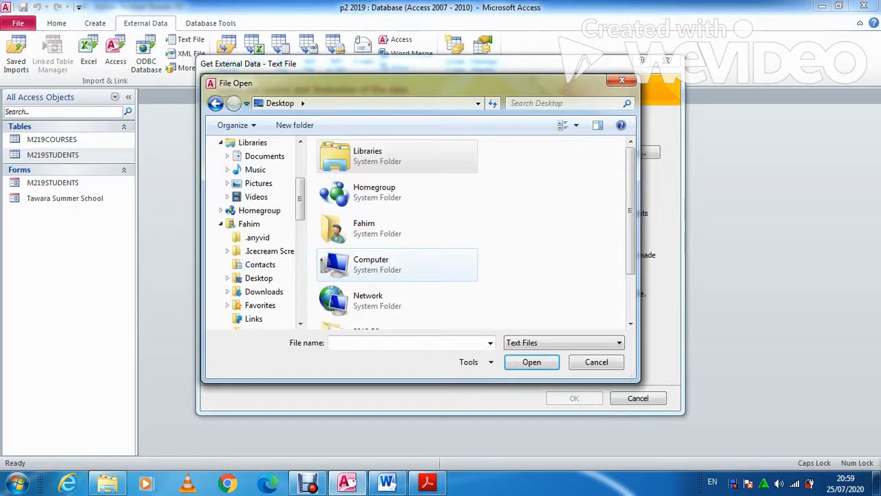
pyautogui.click(372, 264)
pyautogui.scroll(-1, 385, 268)
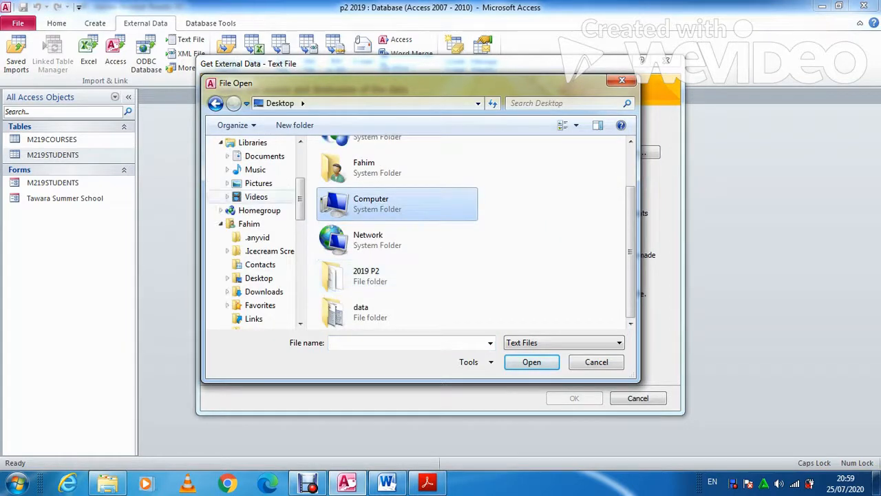
pyautogui.scroll(-7, 262, 227)
pyautogui.click(268, 143)
# Pick M219ROOMS from the Confidential Source Files folder for import into a new table
pyautogui.scroll(-4, 386, 269)
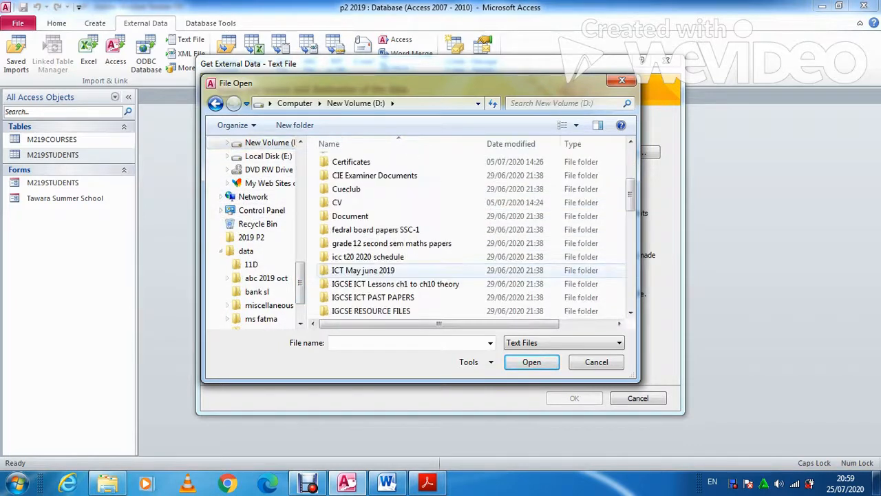
pyautogui.doubleClick(372, 297)
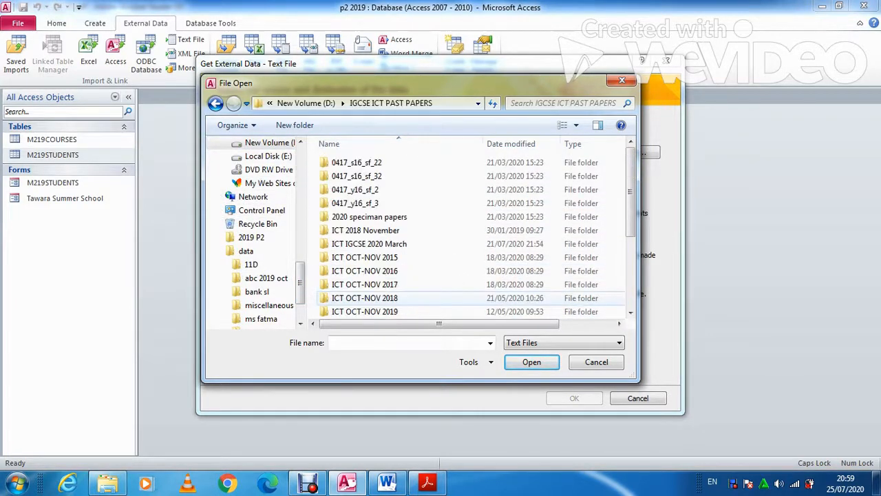
pyautogui.scroll(-2, 413, 230)
pyautogui.scroll(-1, 365, 234)
pyautogui.click(363, 297)
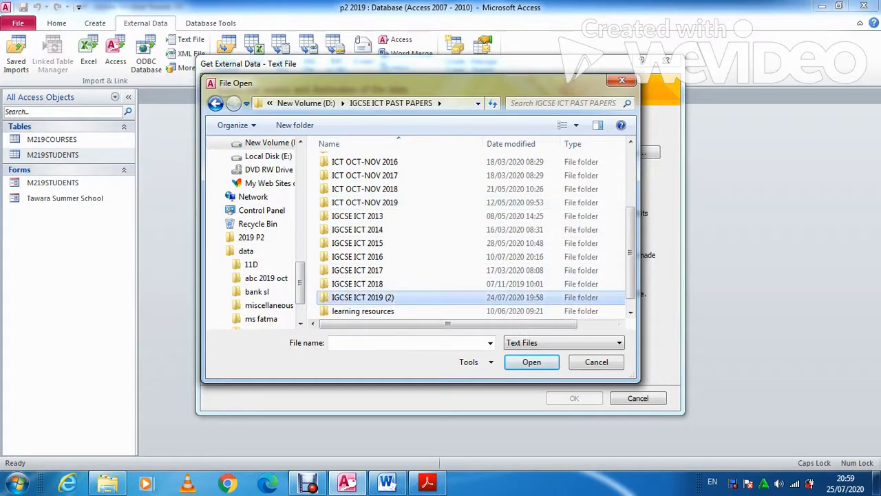
pyautogui.doubleClick(363, 297)
pyautogui.click(358, 176)
pyautogui.doubleClick(358, 175)
pyautogui.click(403, 162)
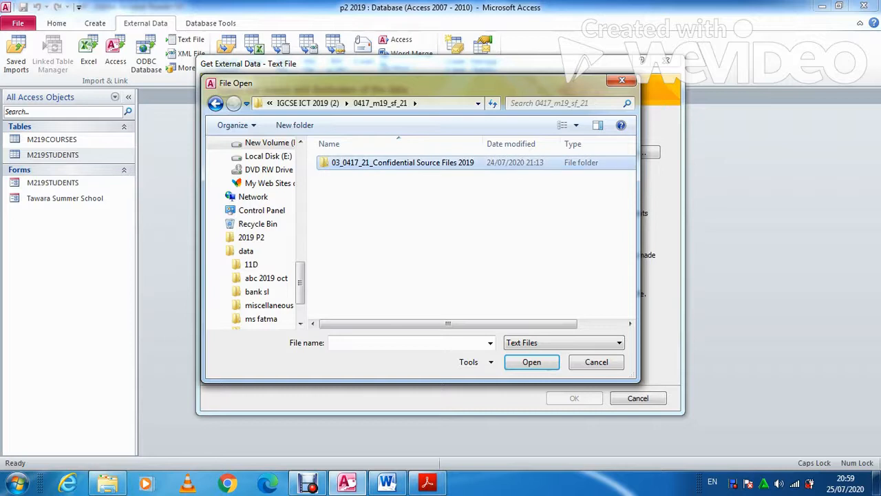
pyautogui.doubleClick(403, 163)
pyautogui.click(509, 177)
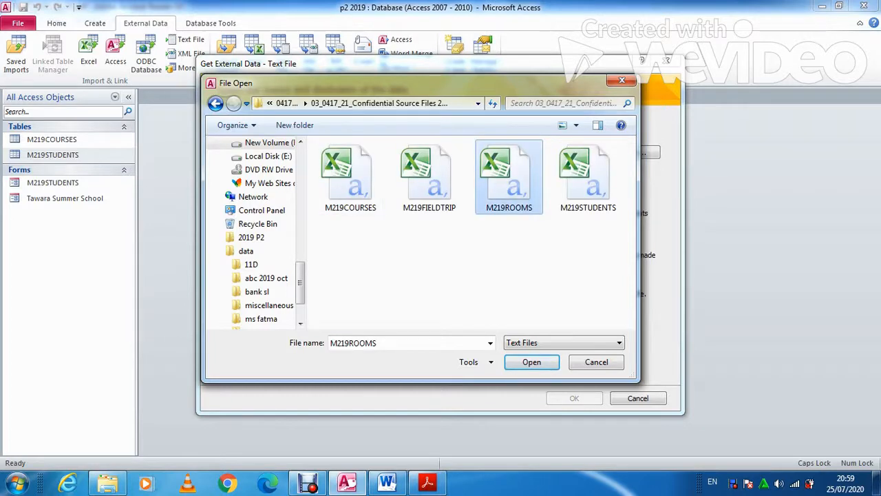
pyautogui.click(531, 361)
pyautogui.click(574, 398)
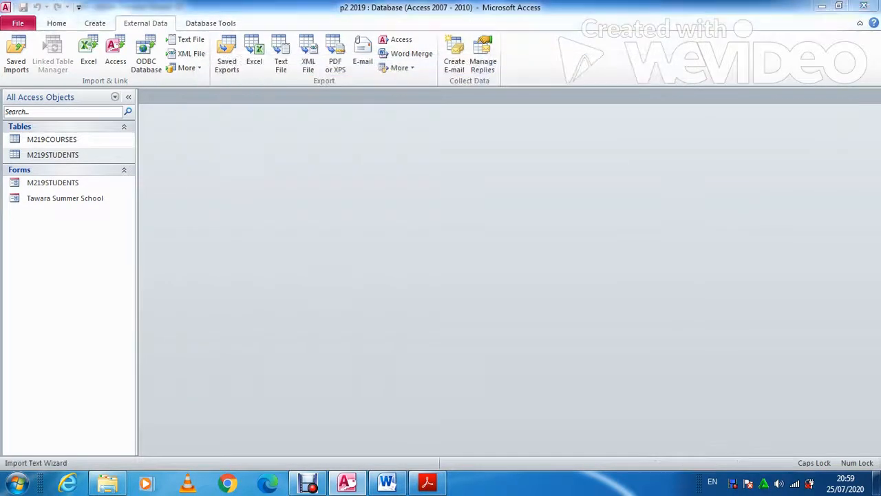
# Mark the first row as field names and review the field data types like Weekly_Cost
pyautogui.click(568, 366)
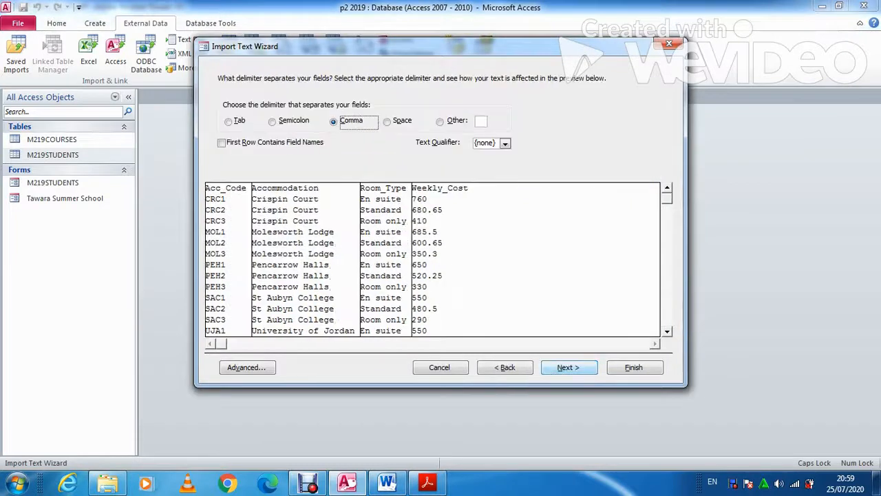
pyautogui.click(221, 142)
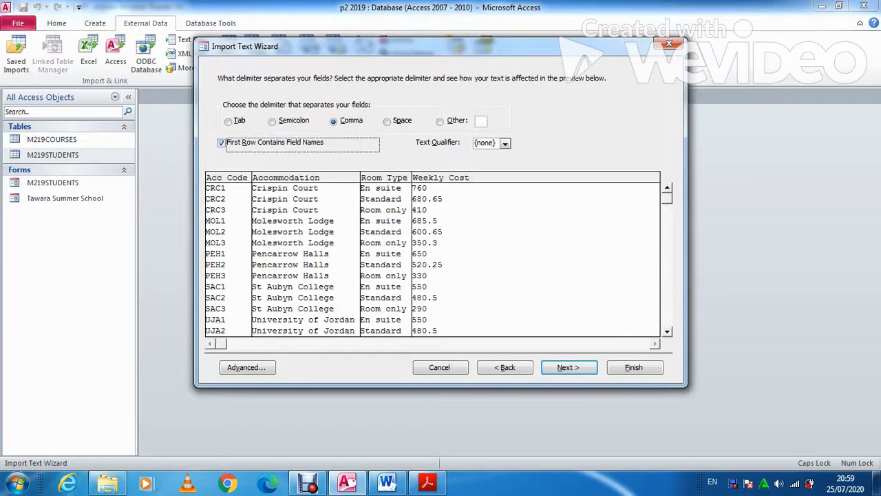
pyautogui.click(569, 367)
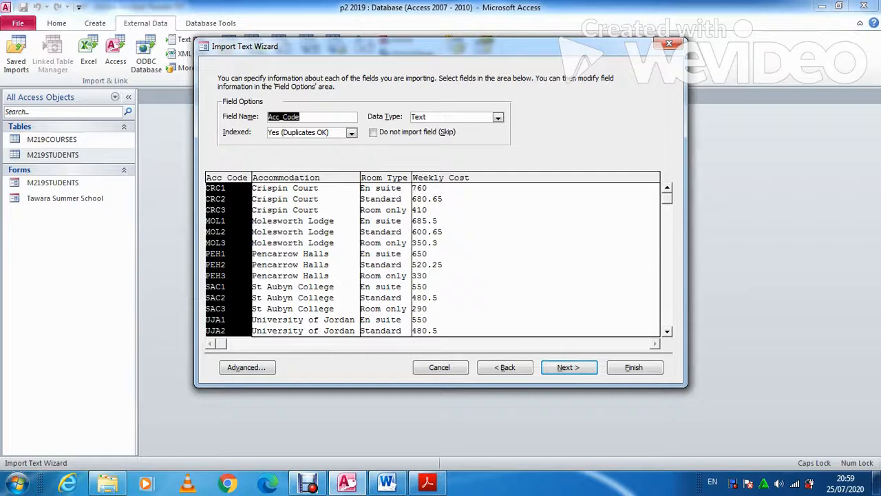
pyautogui.click(427, 482)
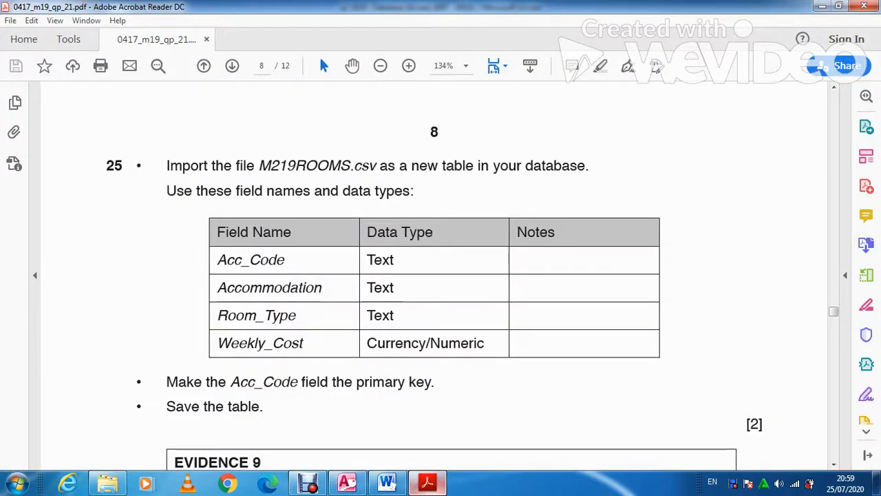
pyautogui.hotkey('alt', 'Tab')
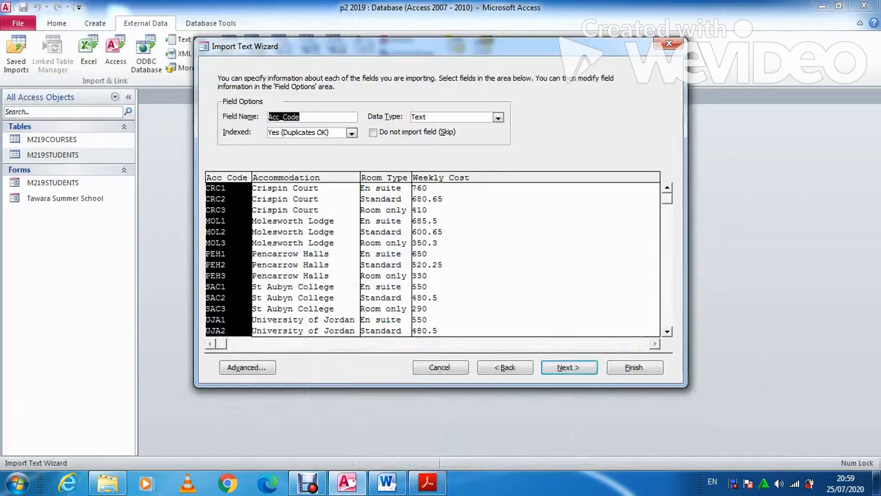
pyautogui.click(441, 178)
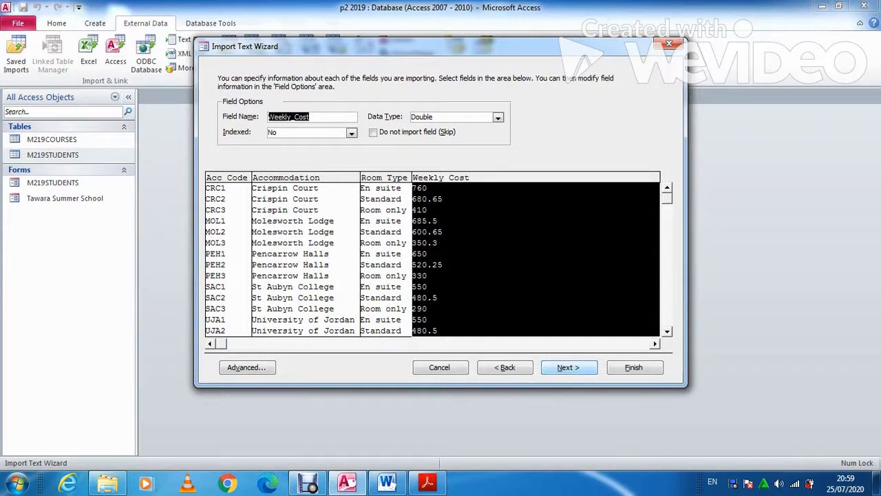
pyautogui.press('Return')
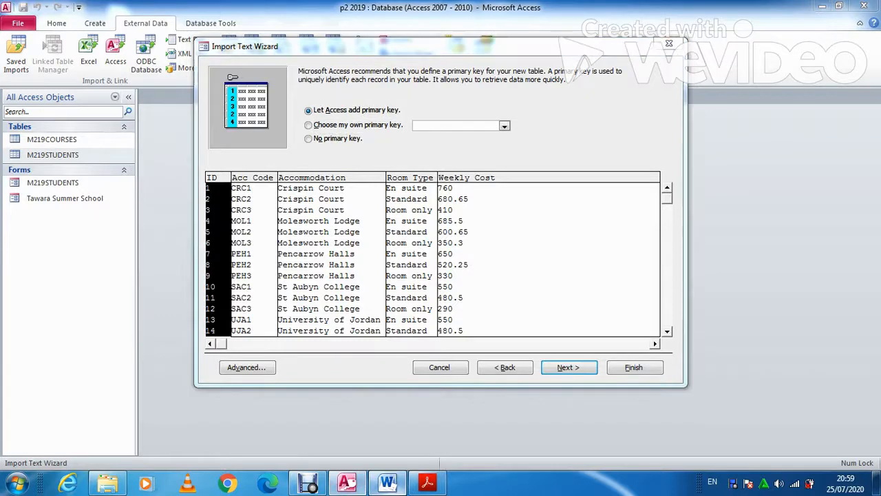
# Set Acc_Code as the primary key and finish importing the M219ROOMS table
pyautogui.hotkey('alt', 'Tab')
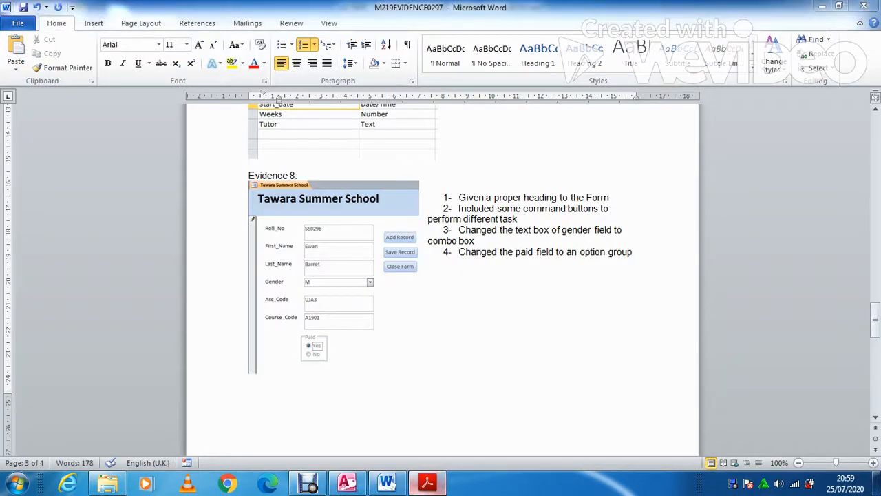
pyautogui.hotkey('alt', 'Tab')
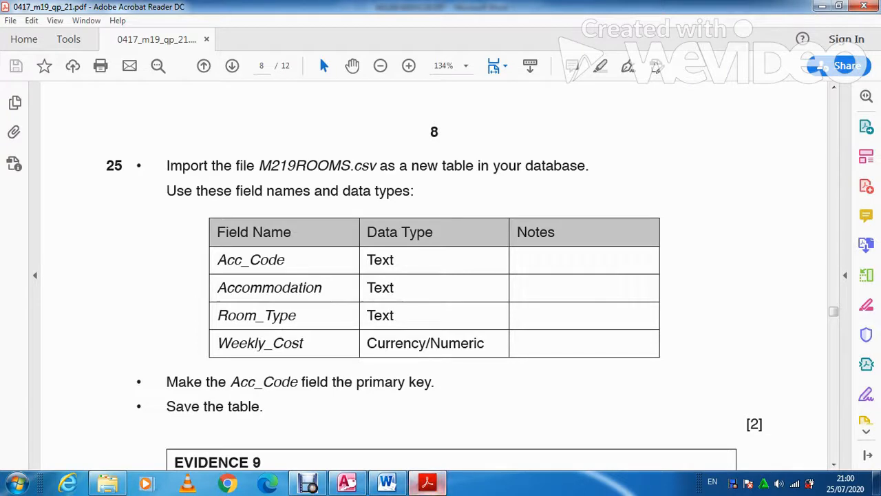
pyautogui.hotkey('alt', 'Tab')
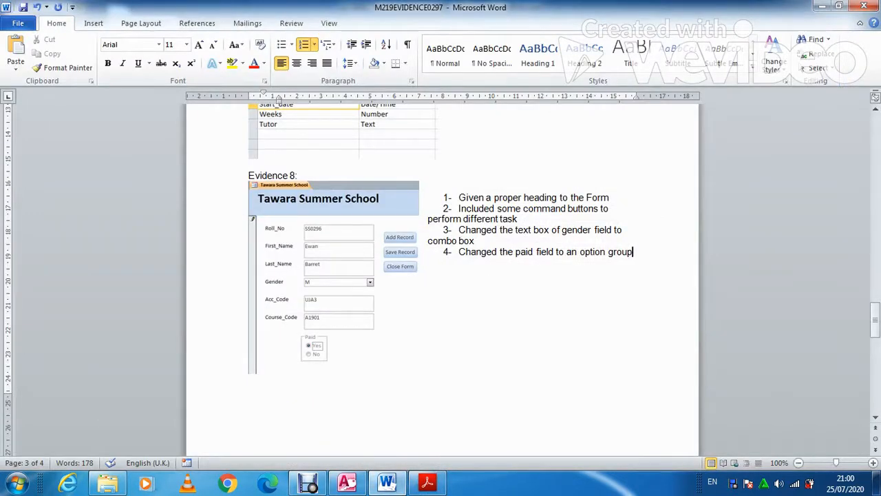
pyautogui.hotkey('alt', 'Tab')
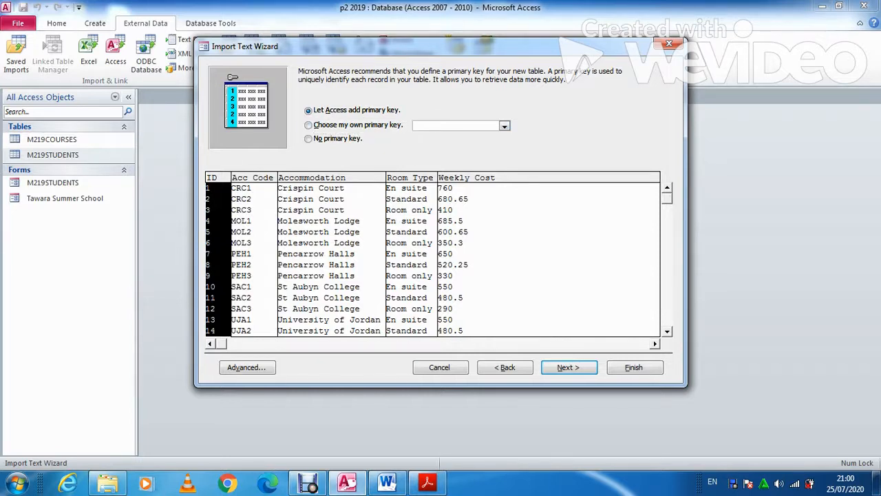
pyautogui.hotkey('alt', 'c')
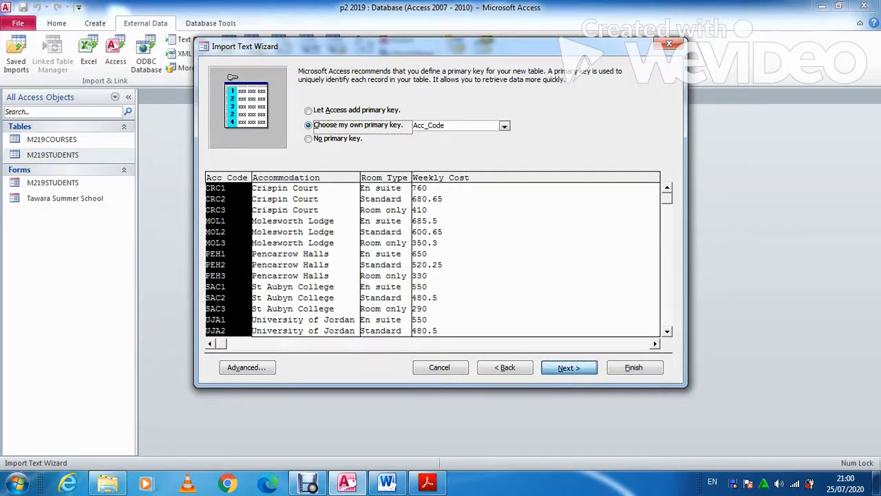
pyautogui.press('Return')
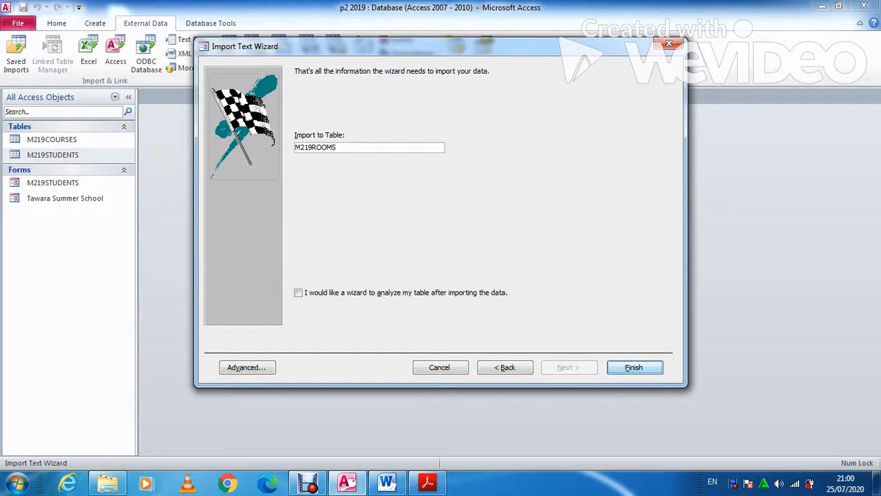
pyautogui.press('Return')
pyautogui.press('Return')
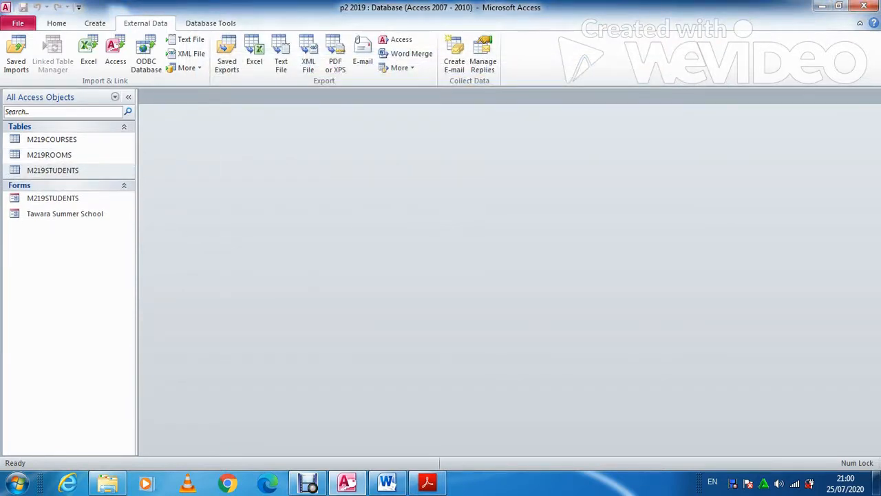
# In M219ROOMS design, give Weekly_Cost Currency format with 2 decimal places, then close it
pyautogui.click(52, 155)
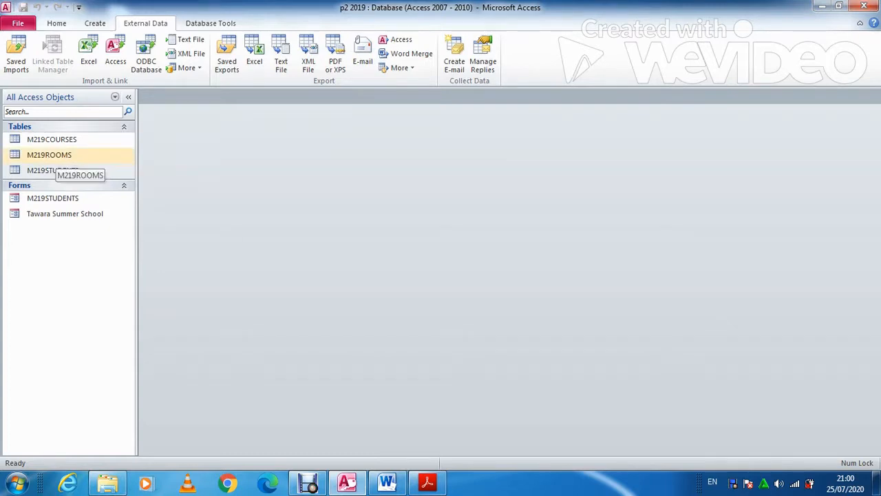
pyautogui.rightClick(56, 157)
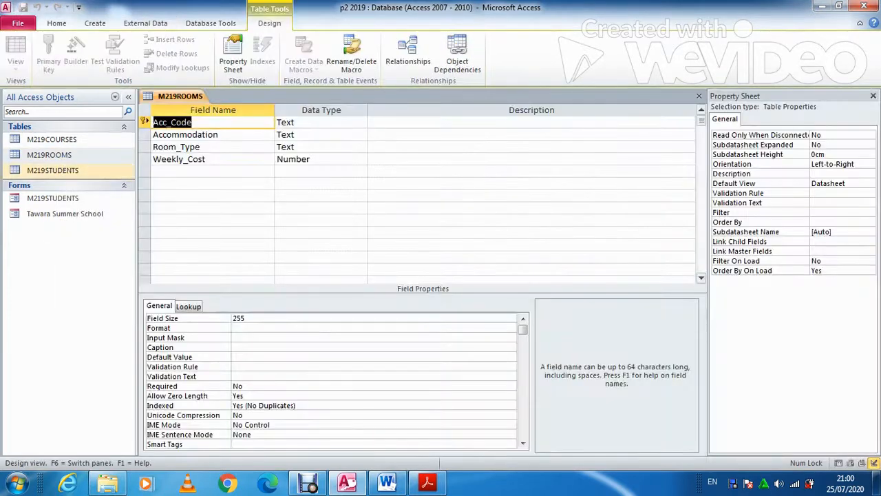
pyautogui.click(307, 159)
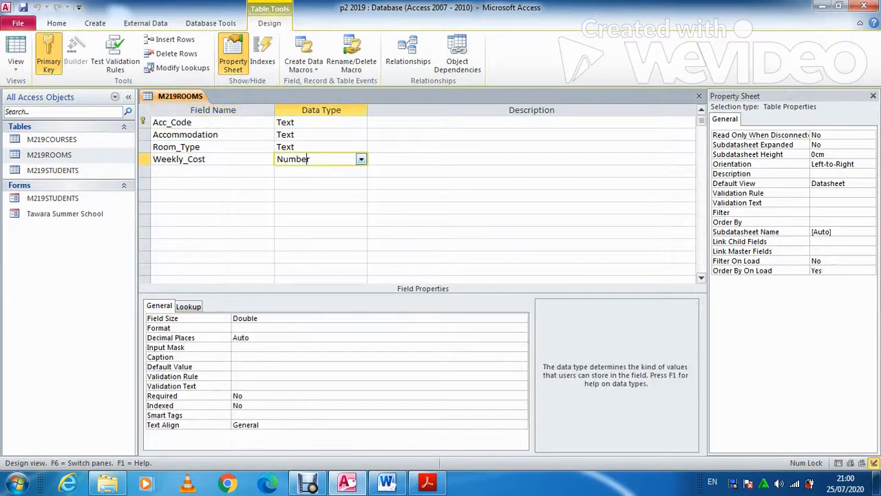
pyautogui.click(371, 328)
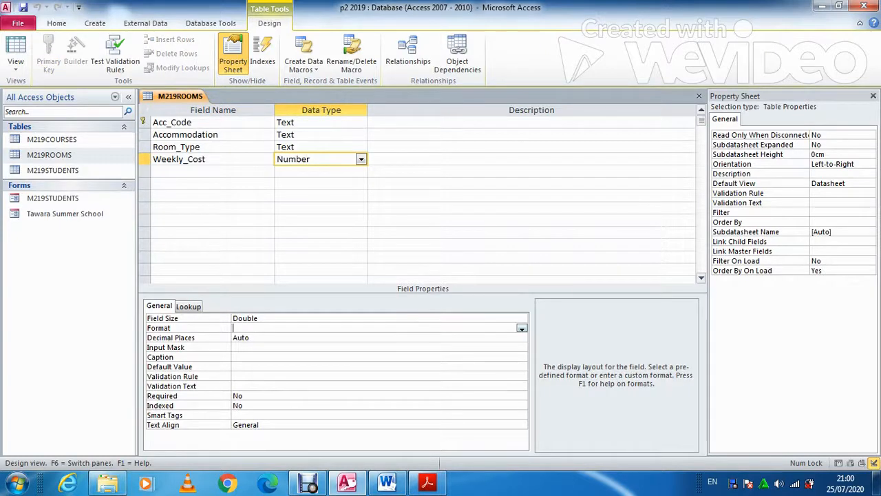
pyautogui.click(522, 328)
pyautogui.click(413, 347)
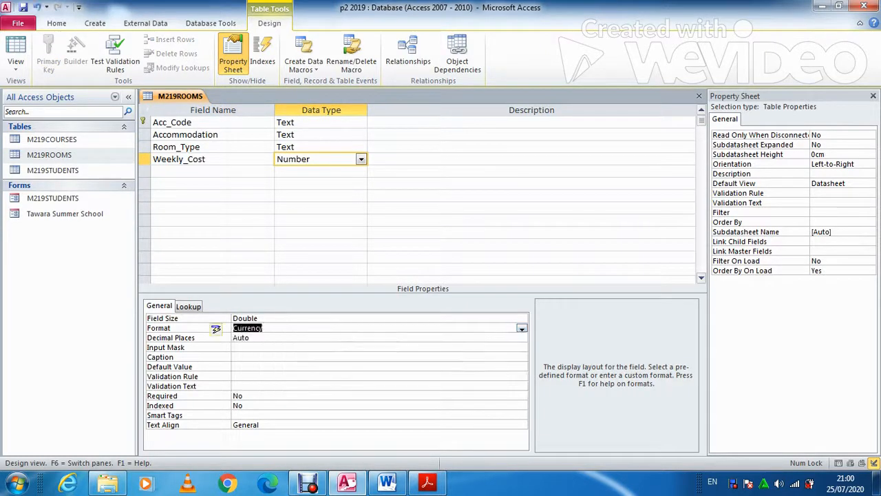
pyautogui.click(386, 338)
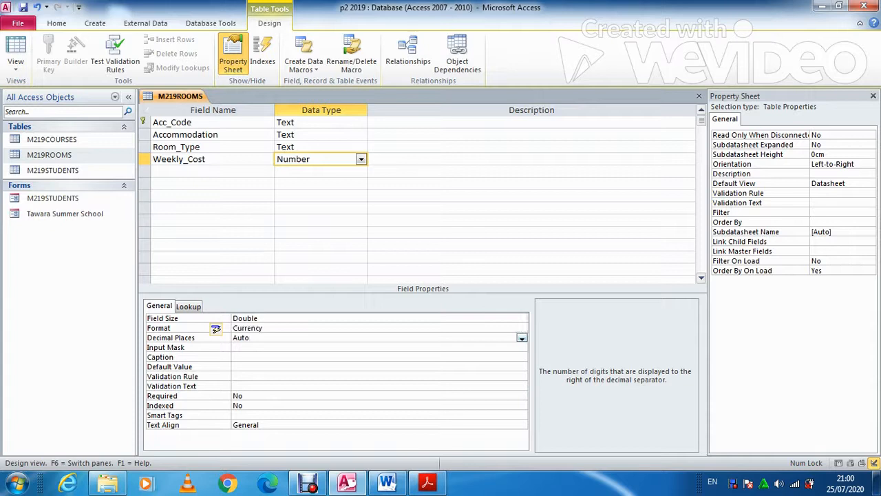
pyautogui.click(522, 338)
pyautogui.click(413, 219)
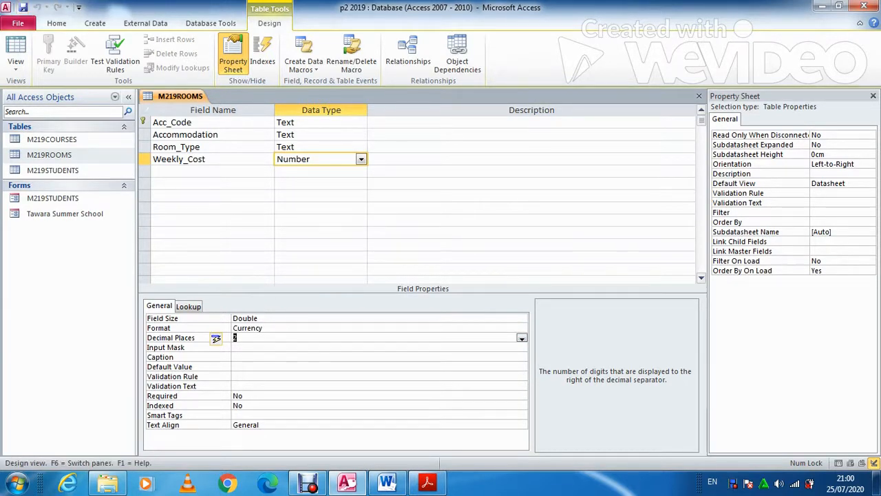
pyautogui.click(699, 97)
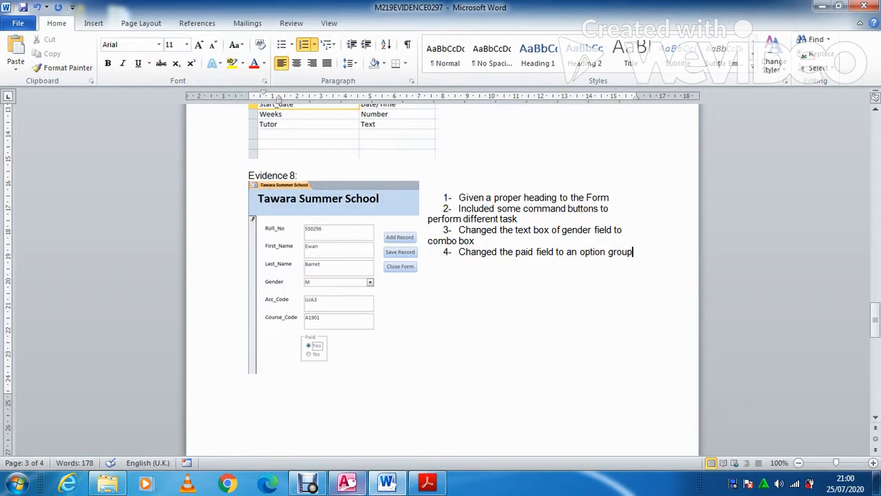
# Scroll the question paper to Evidence 9 and question 26 on relationships, then return to Access
pyautogui.scroll(-2, 441, 275)
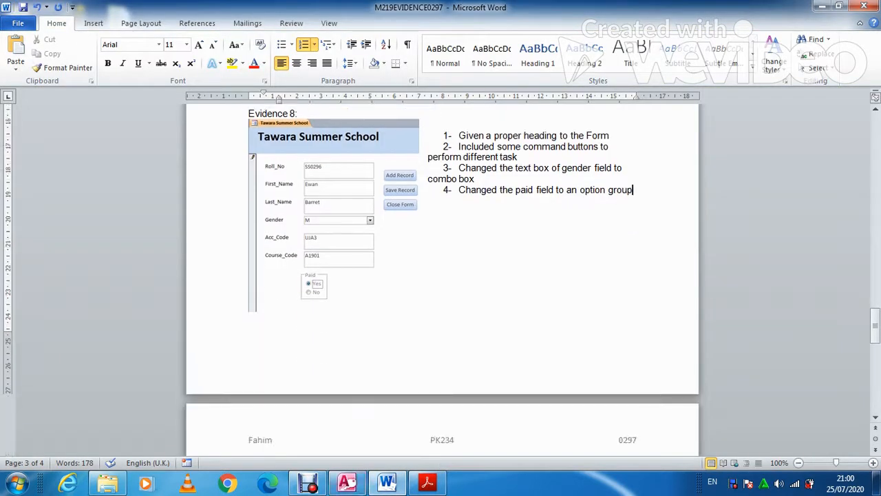
pyautogui.click(428, 483)
pyautogui.scroll(-2, 434, 275)
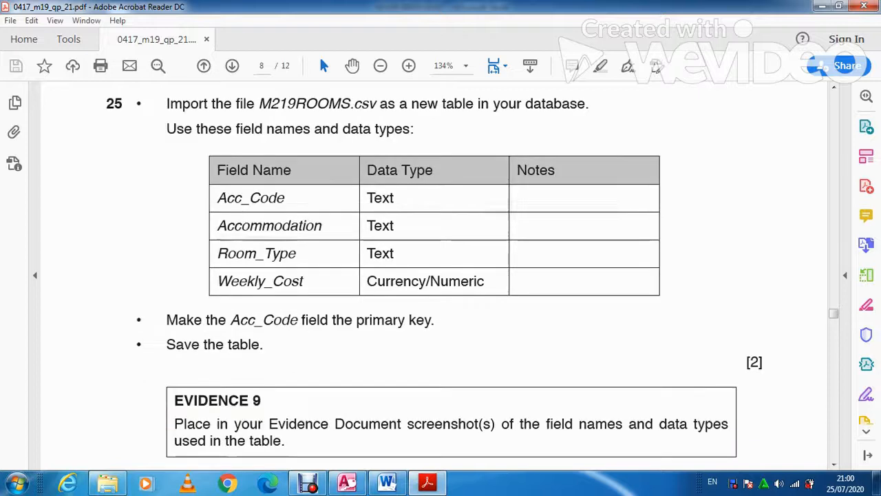
pyautogui.scroll(-3, 441, 275)
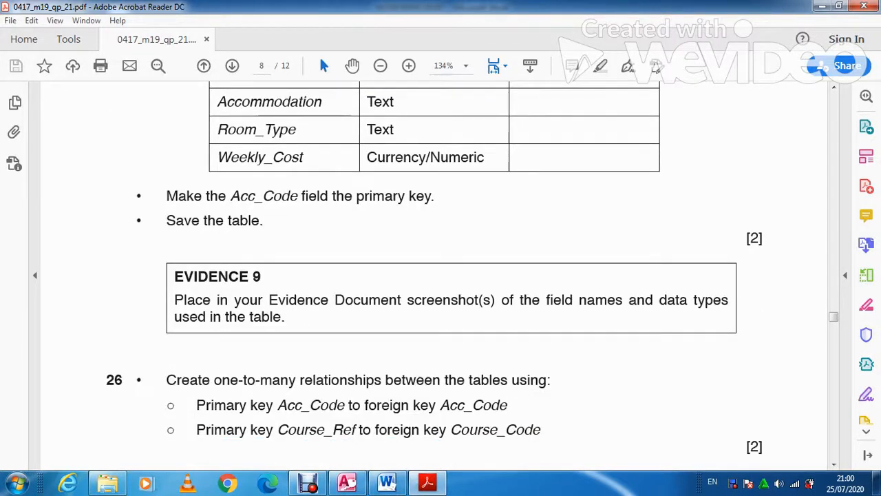
pyautogui.click(347, 482)
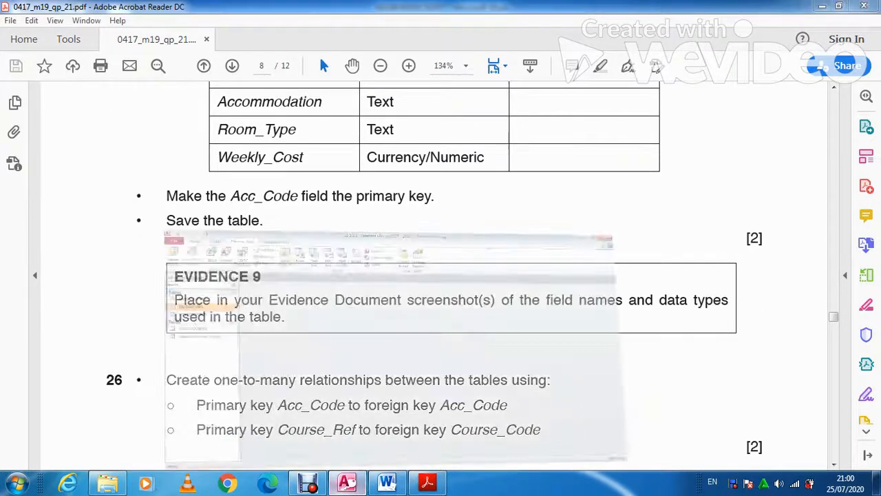
# Capture M219ROOMS in Design View and paste the screenshot under Evidence 9 in Word
pyautogui.rightClick(106, 157)
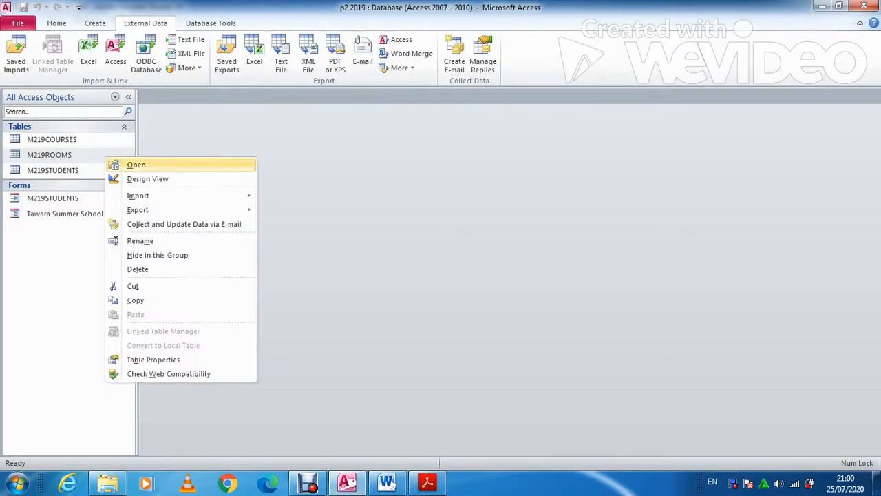
pyautogui.click(148, 179)
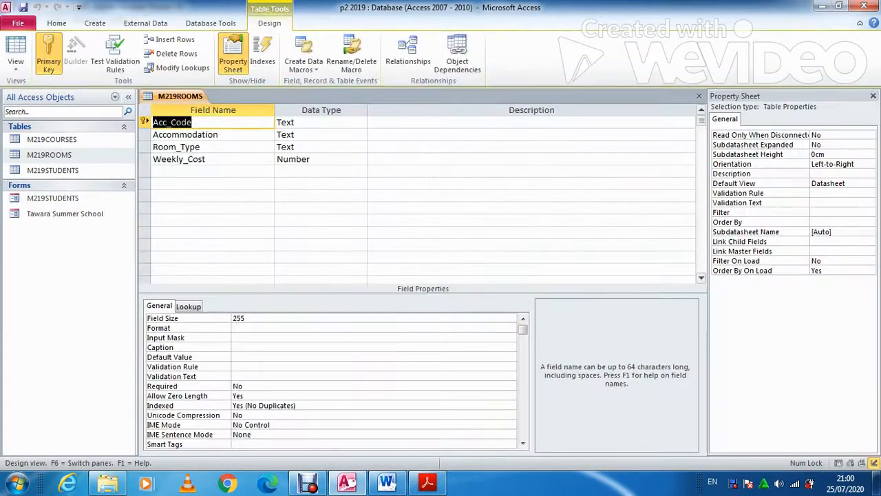
pyautogui.click(699, 95)
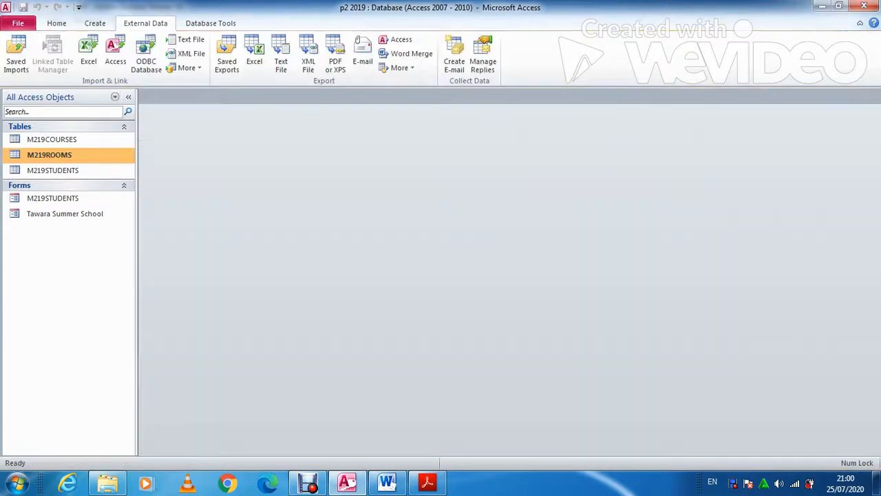
pyautogui.hotkey('alt', 'Tab')
pyautogui.scroll(-3, 442, 279)
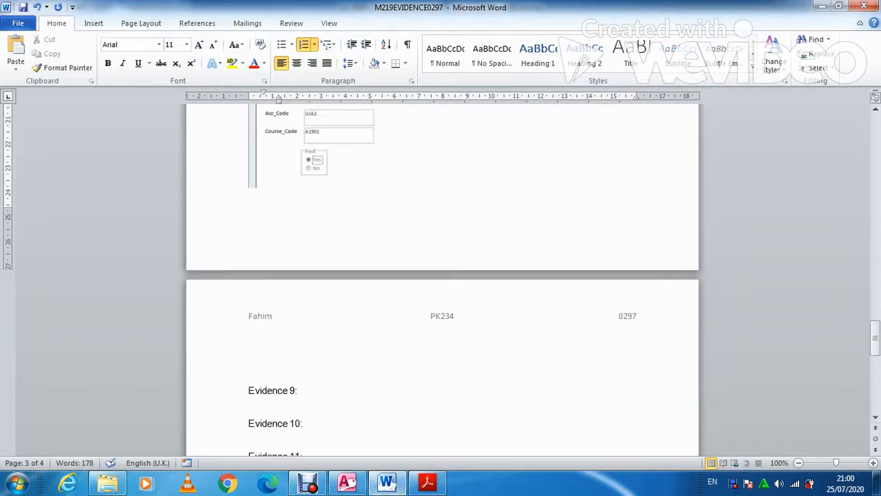
pyautogui.click(250, 412)
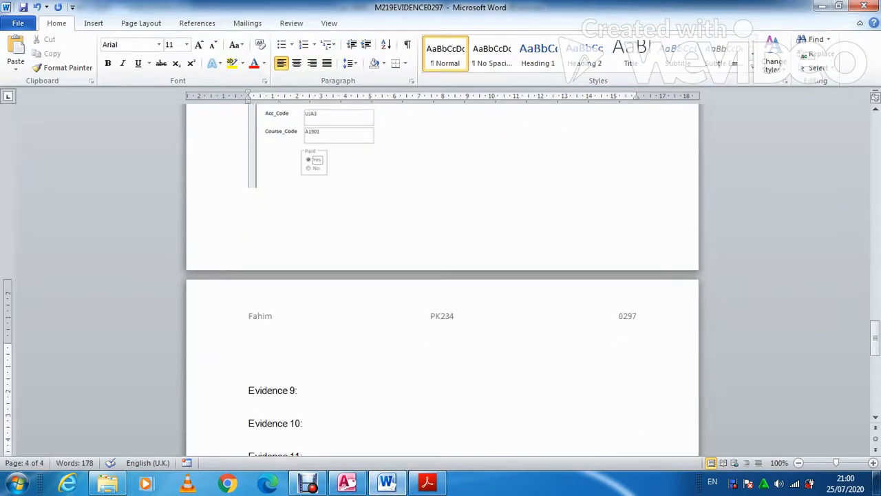
pyautogui.hotkey('ctrl', 'v')
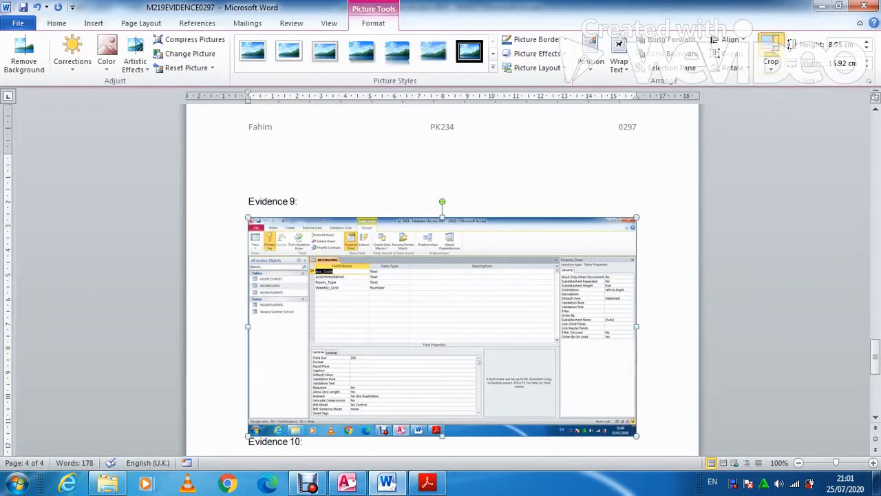
# Crop the pasted screenshot down to the field grid and enlarge it
pyautogui.click(789, 43)
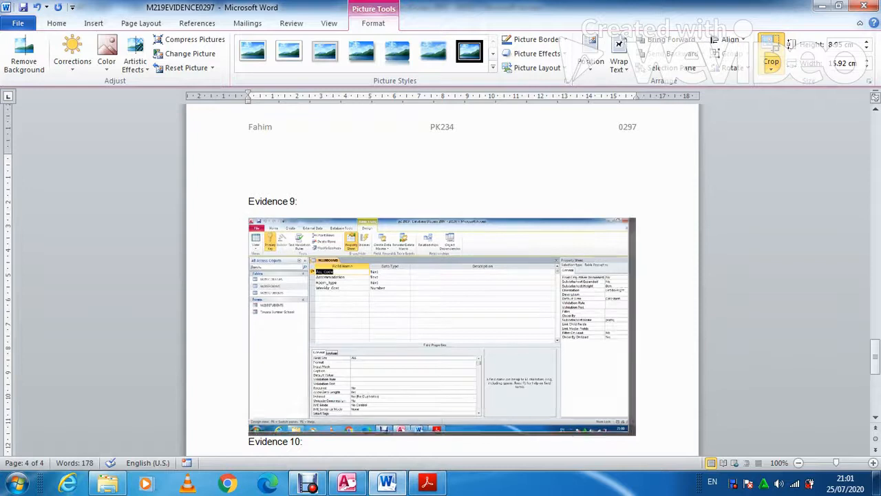
pyautogui.moveTo(584, 411); pyautogui.dragTo(419, 311)
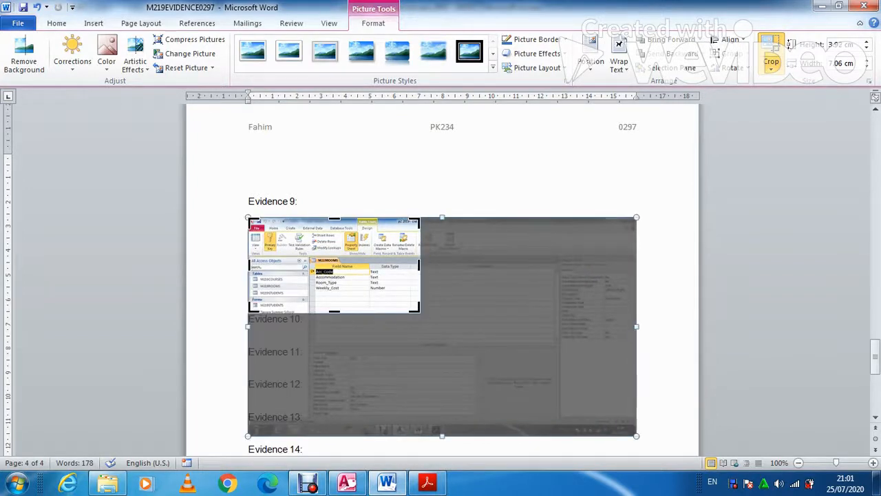
pyautogui.moveTo(251, 221); pyautogui.dragTo(312, 261)
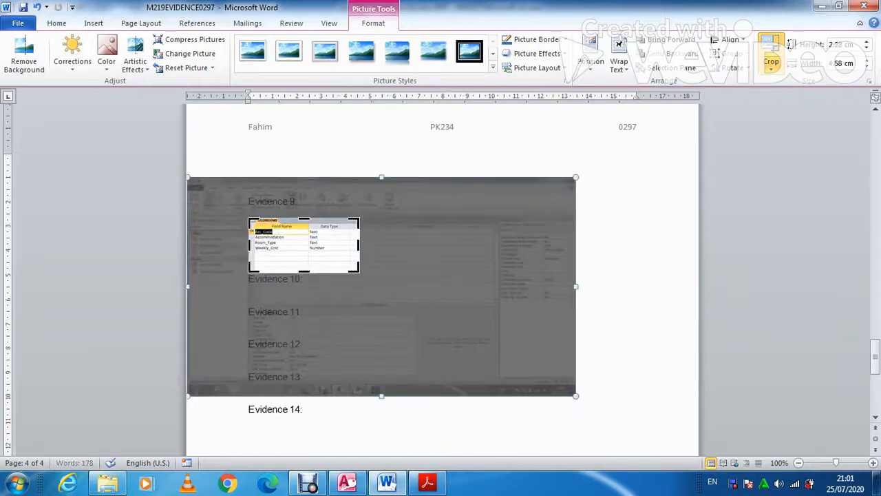
pyautogui.click(413, 162)
pyautogui.click(311, 248)
pyautogui.moveTo(360, 274); pyautogui.dragTo(444, 315)
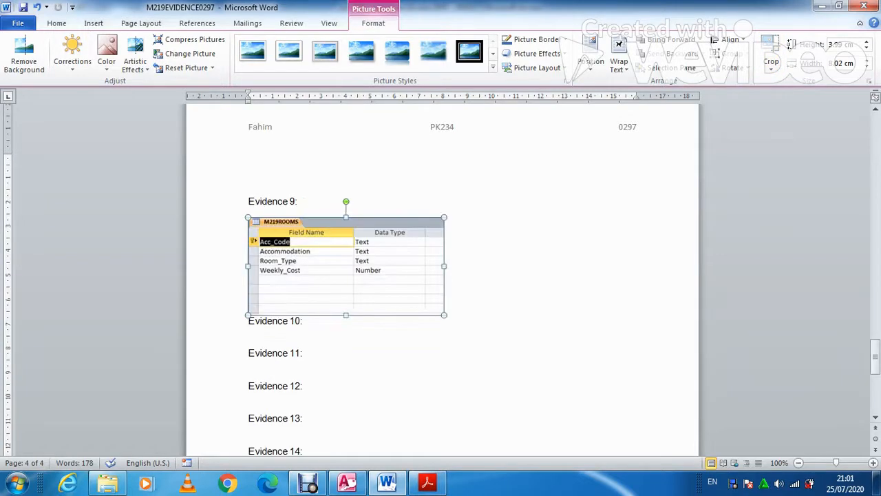
pyautogui.click(346, 482)
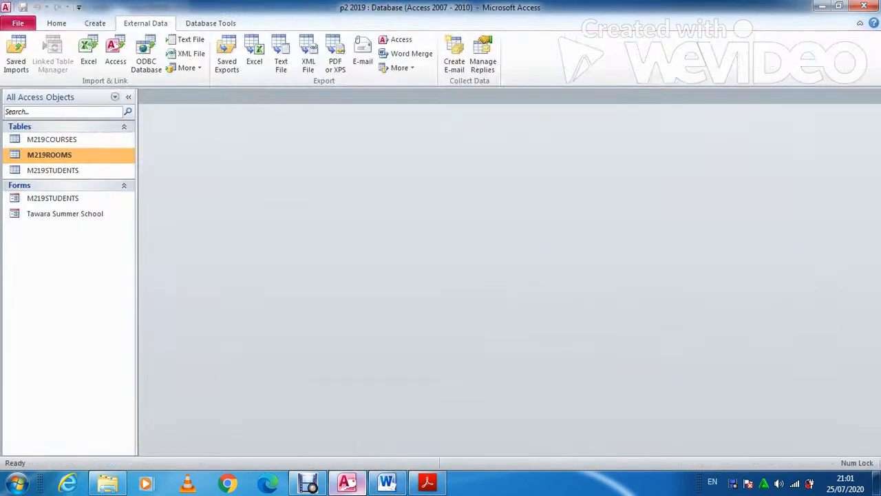
# Scroll the question paper to the Evidence 10 requirement below question 26, then return to Access
pyautogui.moveTo(347, 482)
pyautogui.click(427, 482)
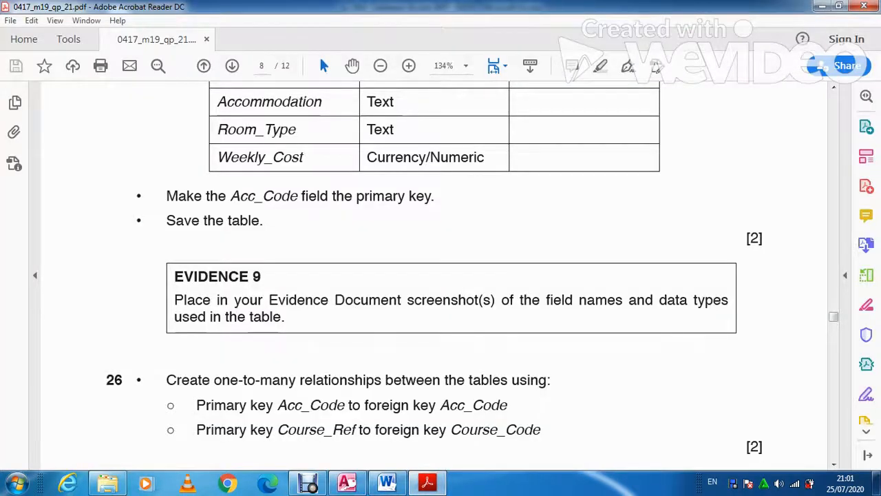
pyautogui.scroll(-1, 434, 275)
pyautogui.scroll(-1, 434, 275)
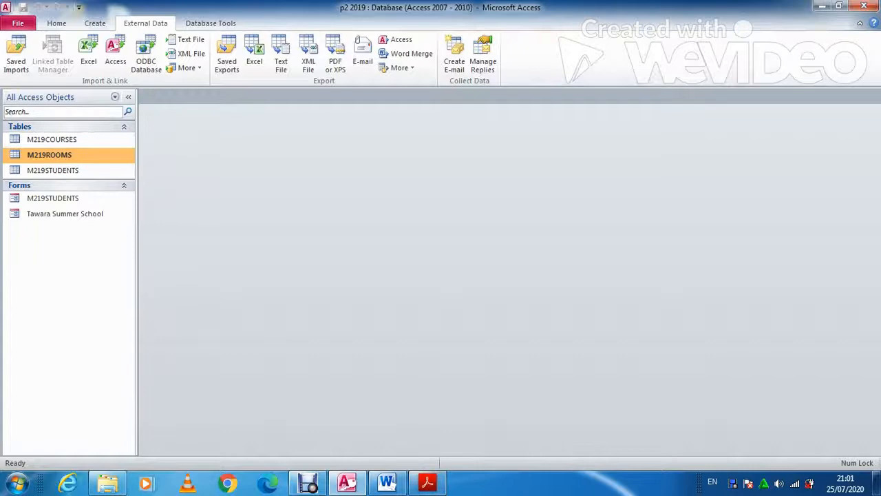
pyautogui.click(211, 22)
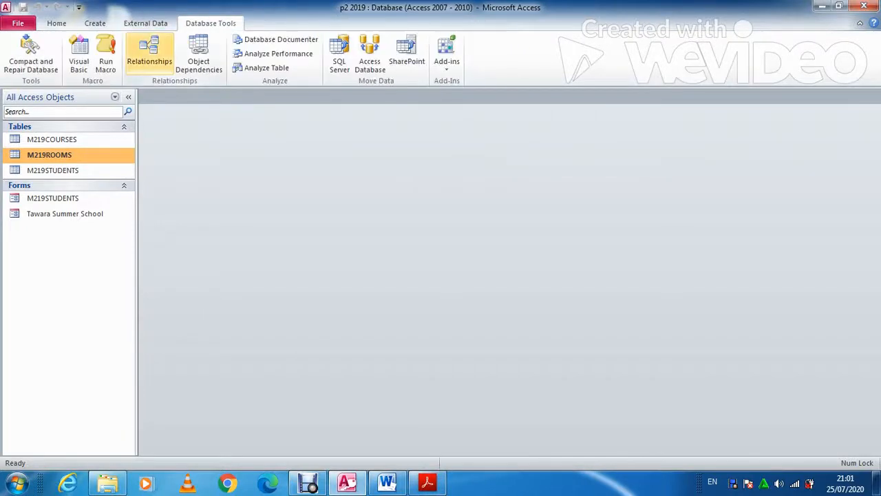
# Add all three tables to the relationships layout and link M219ROOMS to M219STUDENTS on Acc_Code
pyautogui.click(150, 53)
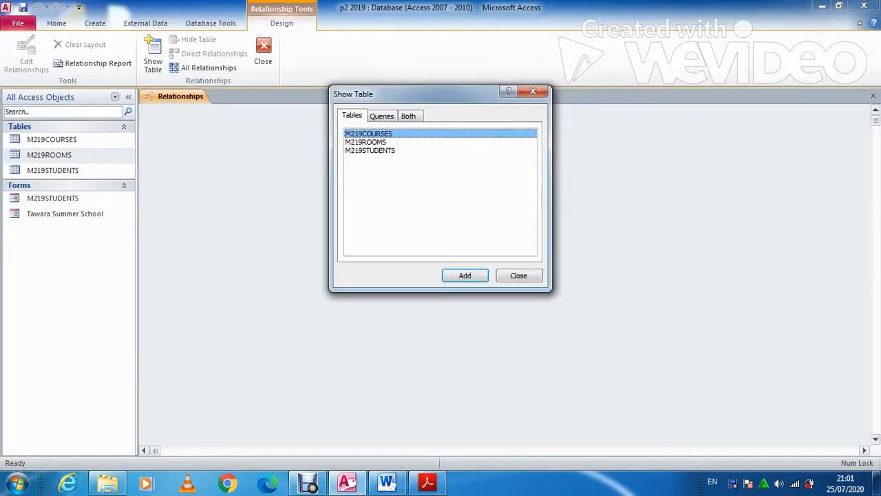
pyautogui.moveTo(427, 150); pyautogui.dragTo(427, 133)
pyautogui.click(464, 275)
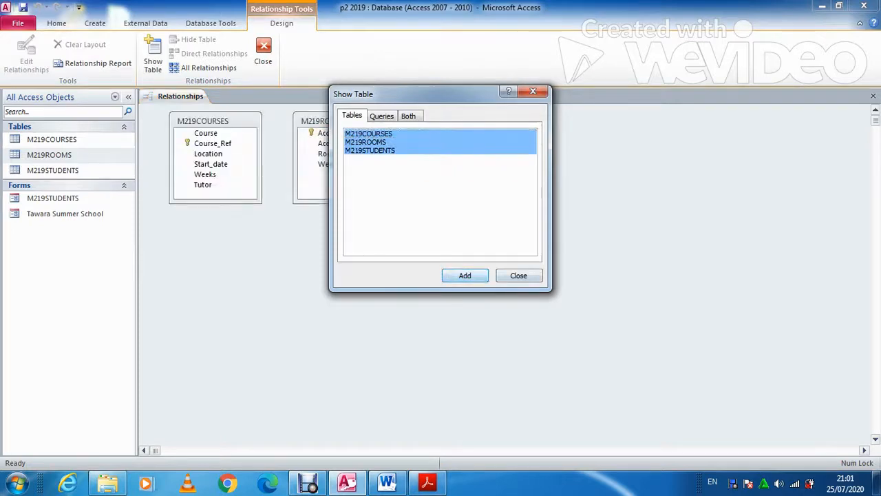
pyautogui.click(518, 276)
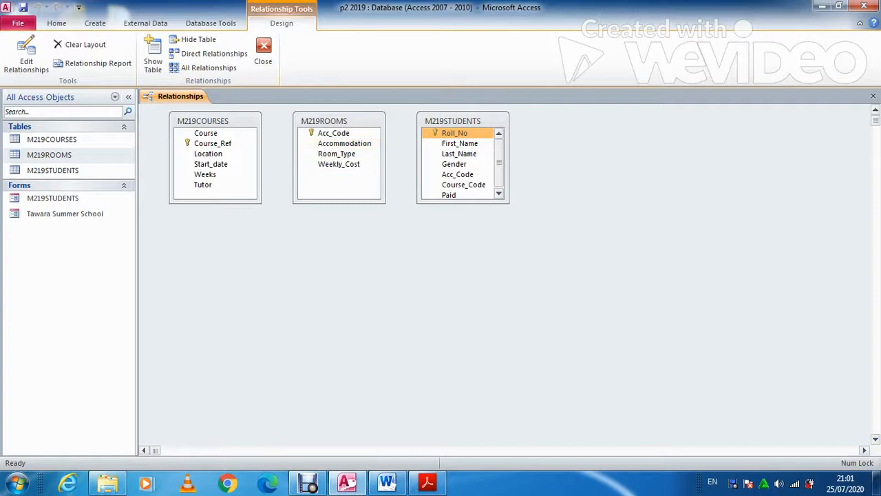
pyautogui.moveTo(333, 133); pyautogui.dragTo(457, 174)
pyautogui.click(523, 132)
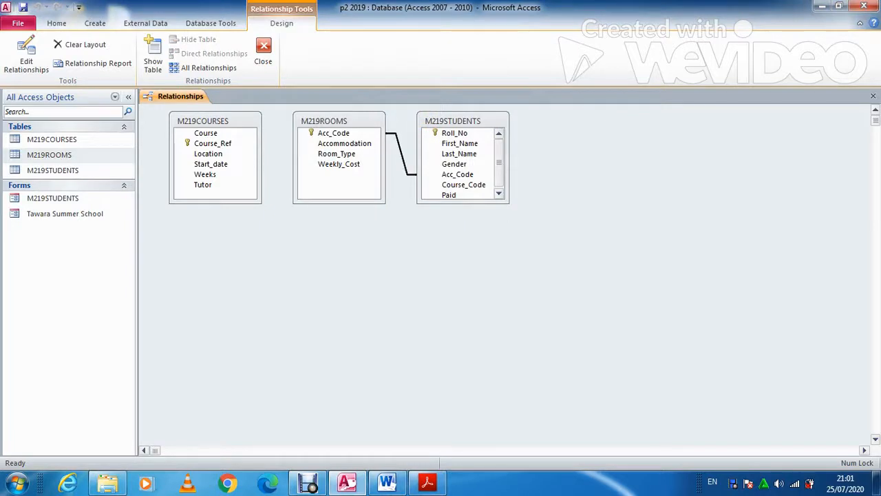
# Link Course_Code in M219STUDENTS to Course_Ref in M219COURSES
pyautogui.click(346, 483)
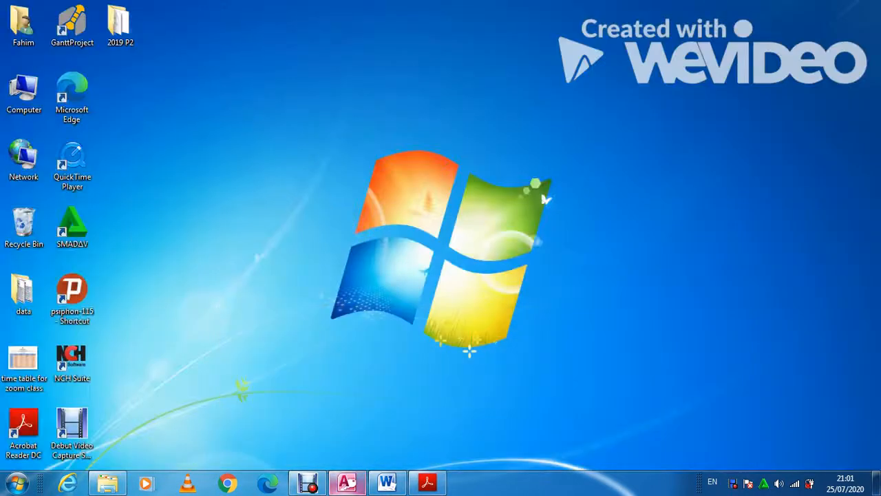
pyautogui.click(347, 483)
pyautogui.click(428, 483)
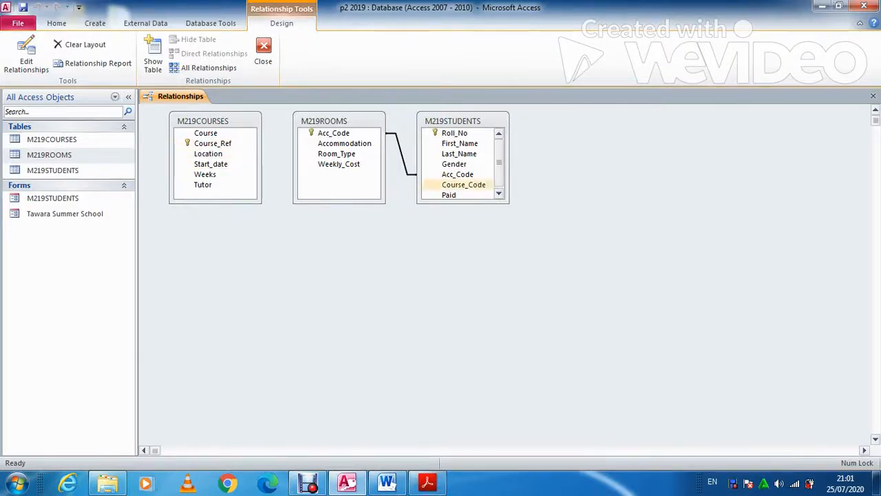
pyautogui.click(463, 184)
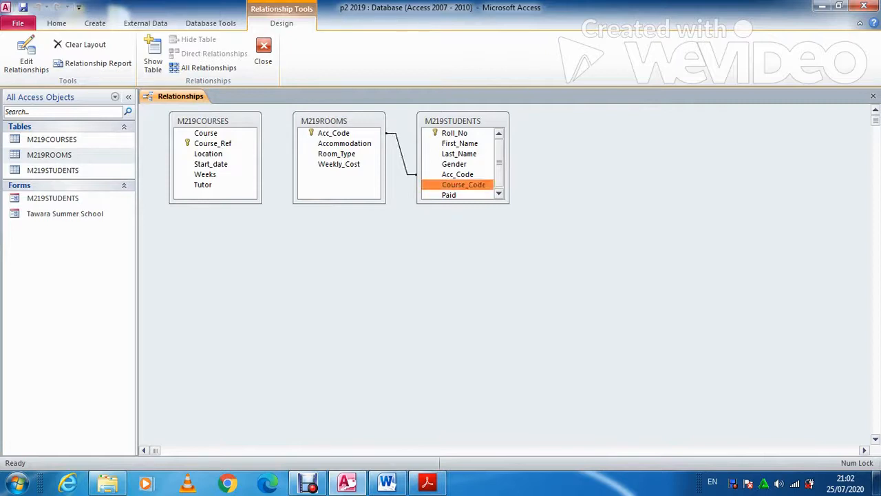
pyautogui.moveTo(463, 184); pyautogui.dragTo(213, 143)
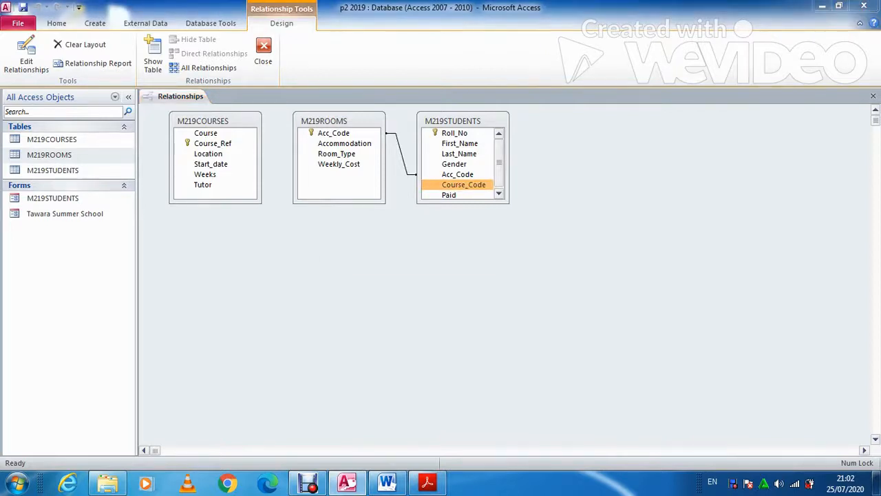
pyautogui.press('Return')
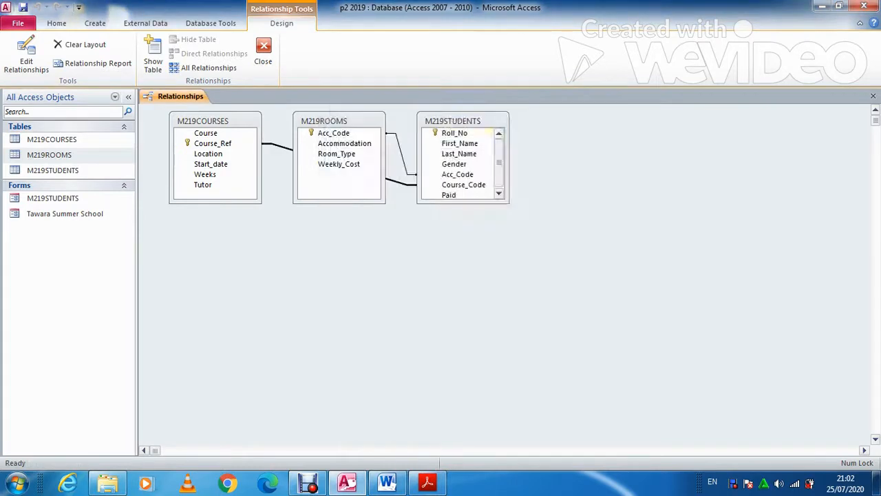
# Rearrange the table boxes so M219STUDENTS sits between M219COURSES and M219ROOMS
pyautogui.moveTo(324, 121); pyautogui.dragTo(516, 124)
pyautogui.moveTo(453, 121); pyautogui.dragTo(345, 182)
pyautogui.moveTo(516, 124); pyautogui.dragTo(489, 125)
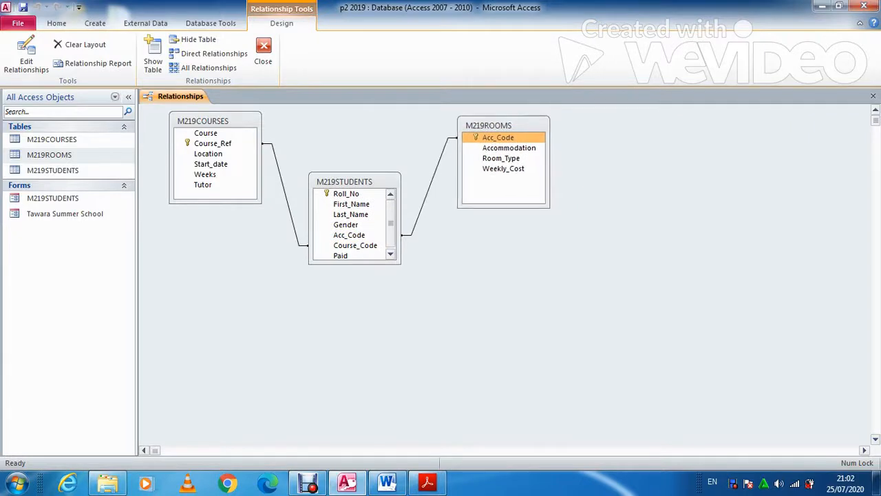
pyautogui.click(428, 482)
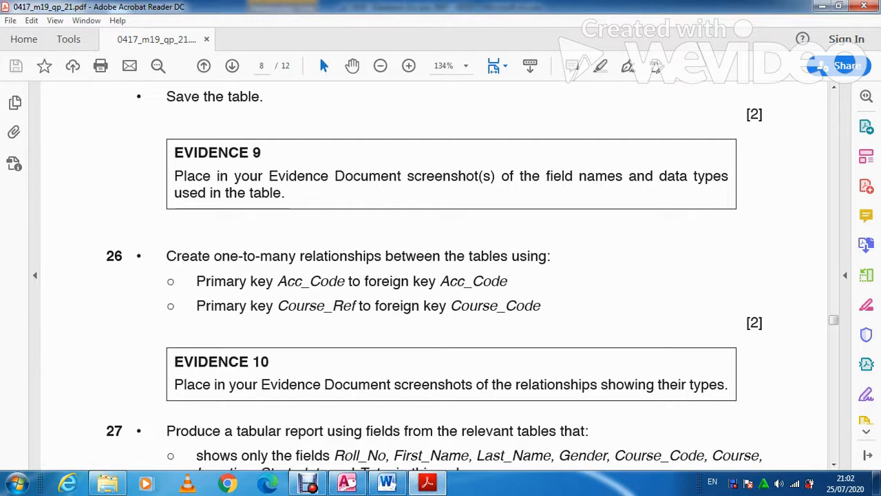
# Show the Acc_Code relationship's One-To-Many settings below the tables for a screenshot
pyautogui.hotkey('alt', 'Tab')
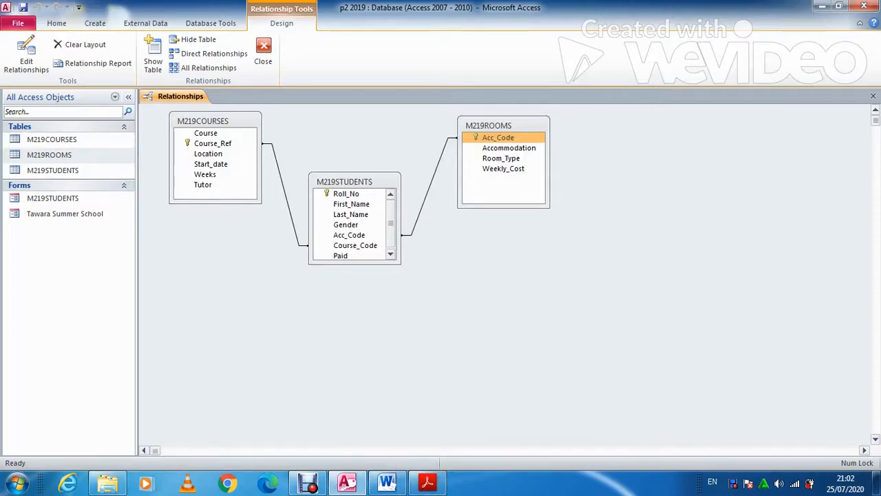
pyautogui.doubleClick(430, 186)
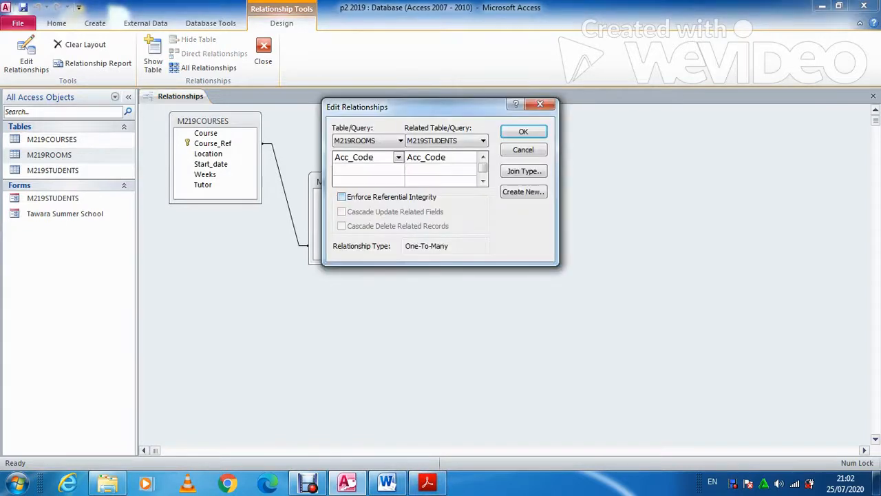
pyautogui.moveTo(385, 107); pyautogui.dragTo(239, 277)
pyautogui.press('Return')
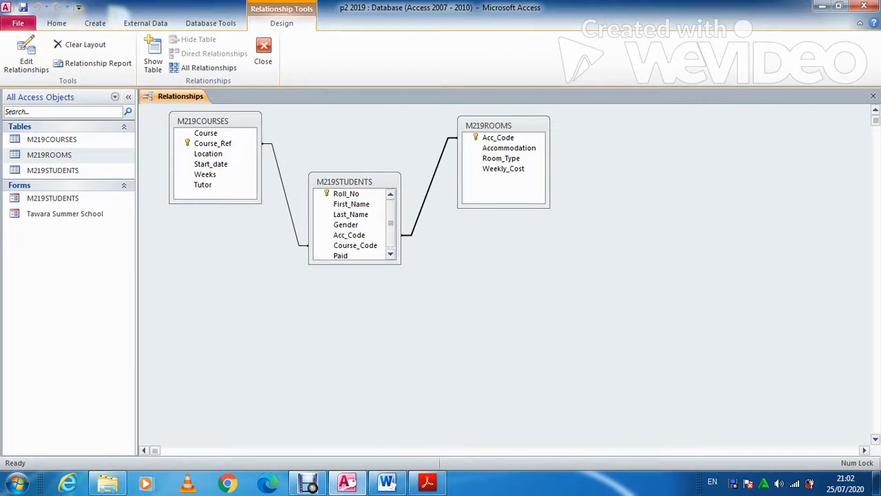
pyautogui.doubleClick(430, 186)
pyautogui.moveTo(413, 106); pyautogui.dragTo(248, 276)
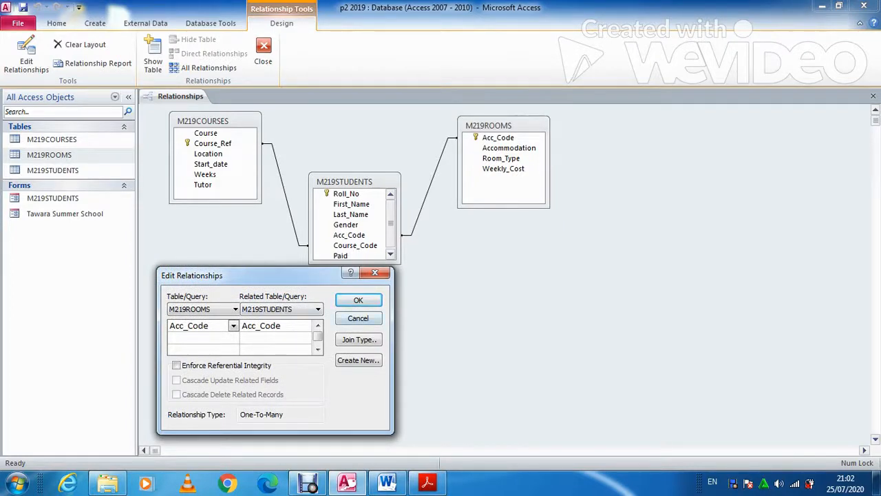
pyautogui.click(358, 300)
pyautogui.hotkey('alt', 'Tab')
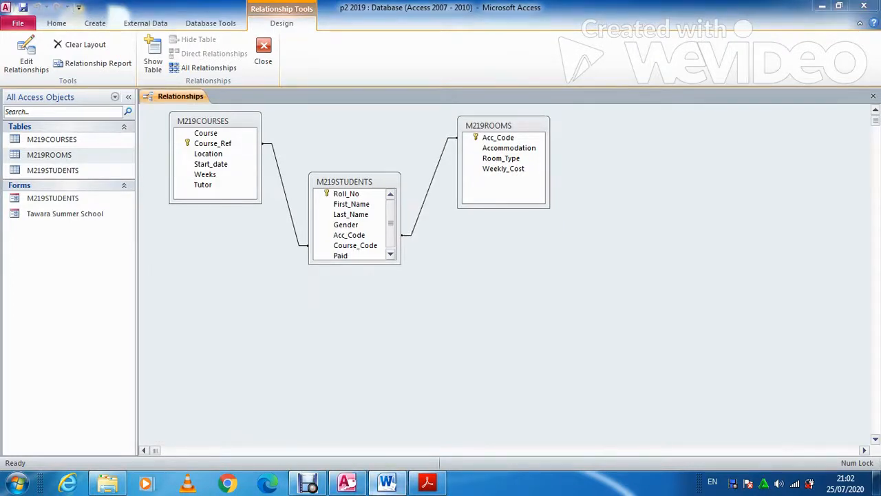
# Paste the relationships screenshot under Evidence 10 and crop it to the tables and dialog
pyautogui.click(249, 331)
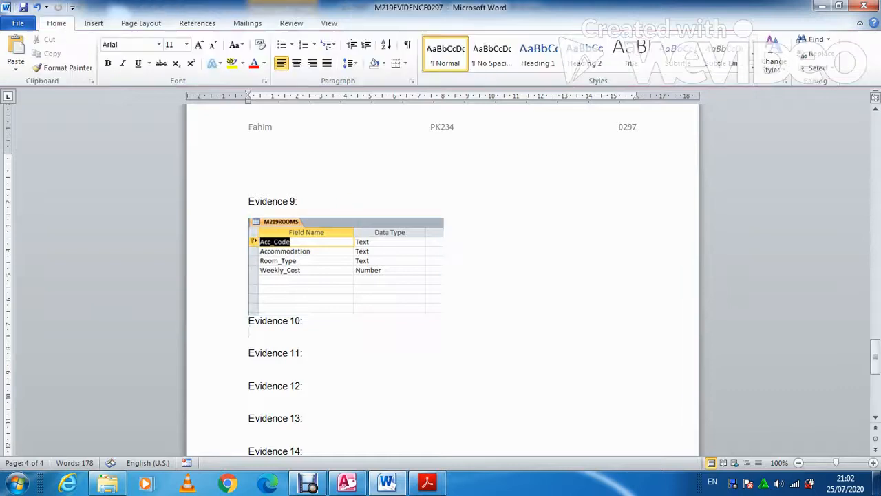
pyautogui.hotkey('ctrl', 'v')
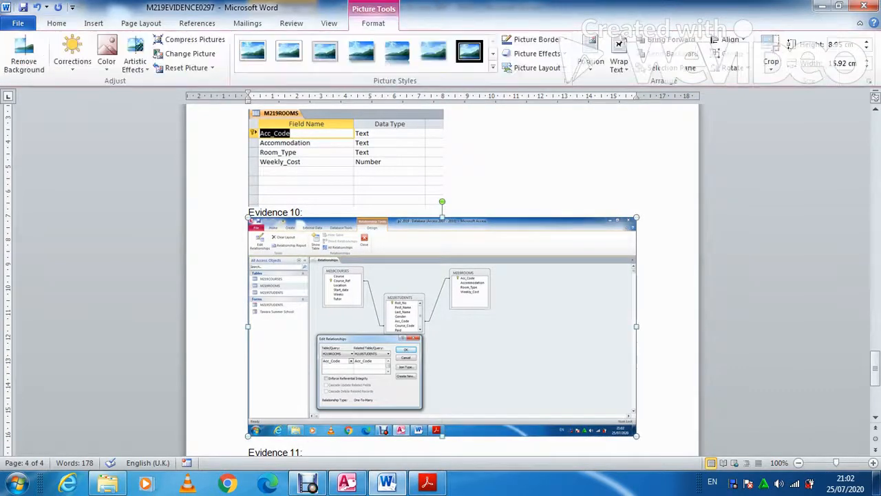
pyautogui.click(771, 47)
pyautogui.moveTo(633, 433); pyautogui.dragTo(489, 409)
pyautogui.moveTo(250, 220); pyautogui.dragTo(308, 256)
pyautogui.click(609, 303)
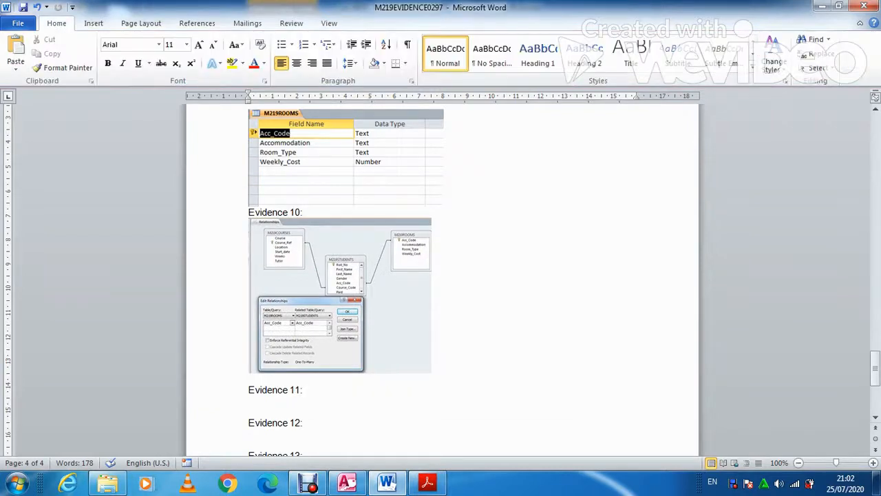
# Enlarge the cropped relationships picture
pyautogui.click(386, 314)
pyautogui.moveTo(432, 373); pyautogui.dragTo(453, 390)
pyautogui.click(427, 482)
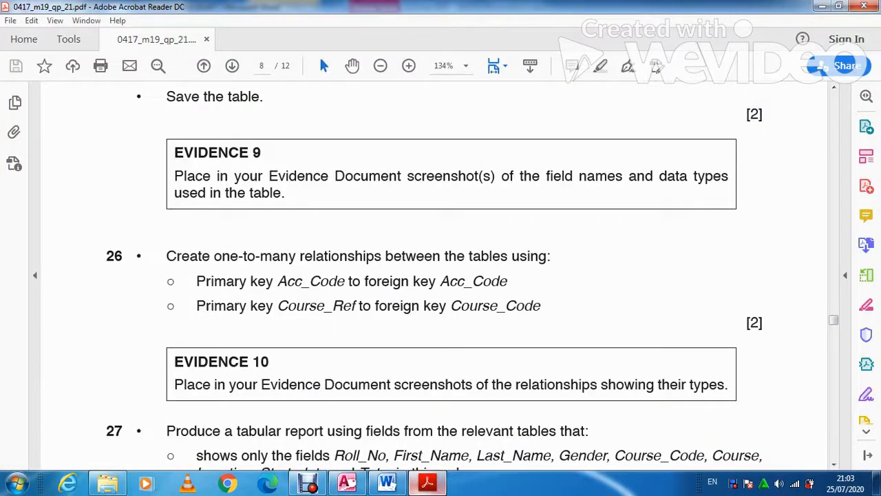
pyautogui.click(388, 483)
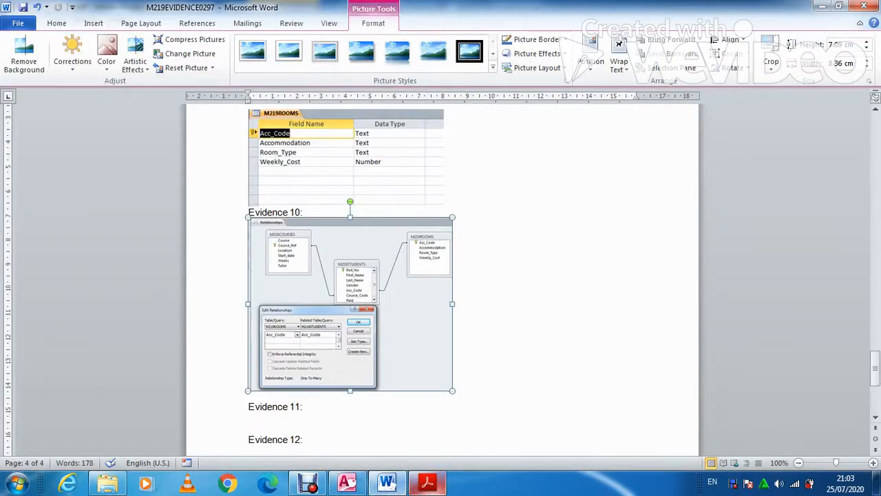
pyautogui.click(426, 482)
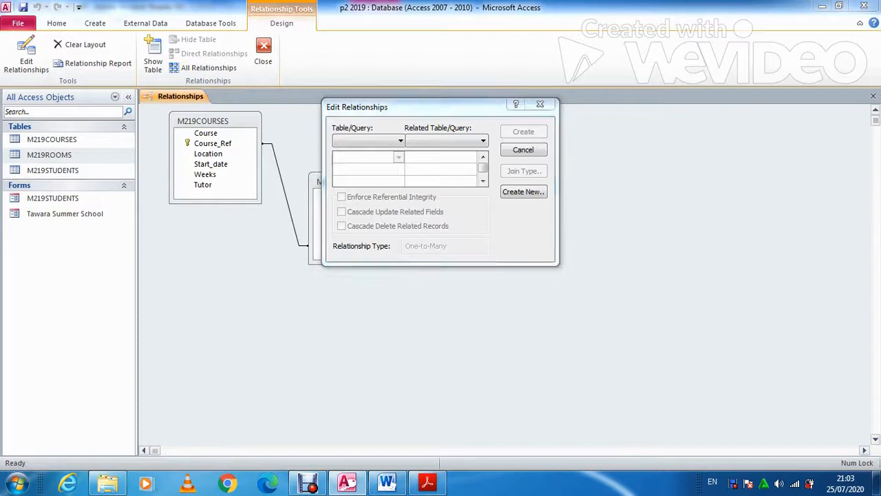
# Enforce referential integrity on both the course link and the Acc_Code link
pyautogui.press('Escape')
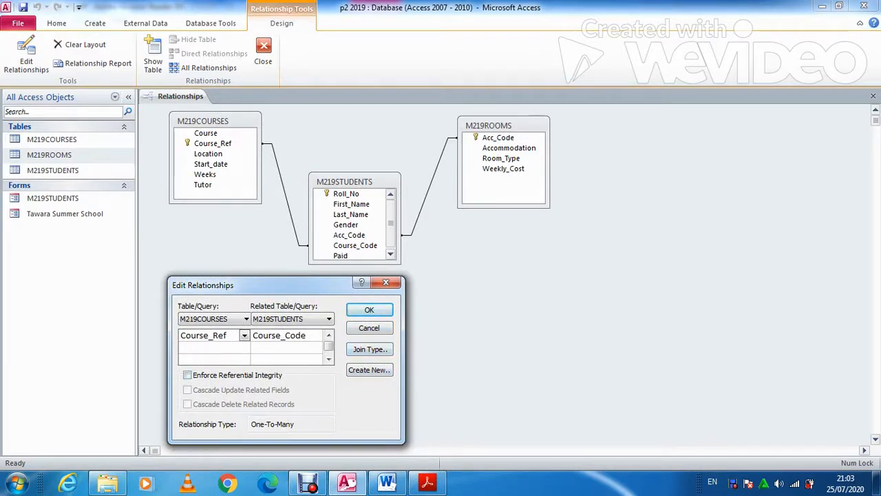
pyautogui.hotkey('alt', 'e')
pyautogui.press('Return')
pyautogui.click(430, 186)
pyautogui.doubleClick(430, 185)
pyautogui.hotkey('alt', 'e')
pyautogui.press('Return')
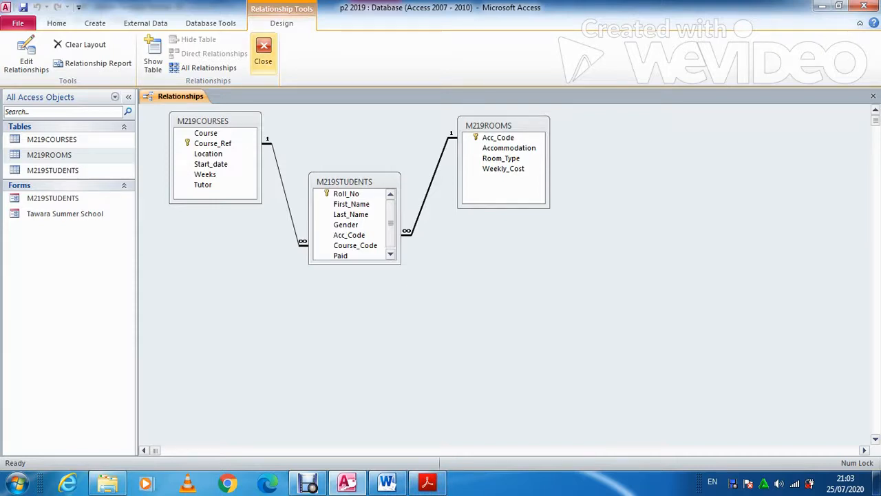
# Save and close the relationships layout, then delete the old Evidence 10 picture in Word
pyautogui.click(263, 54)
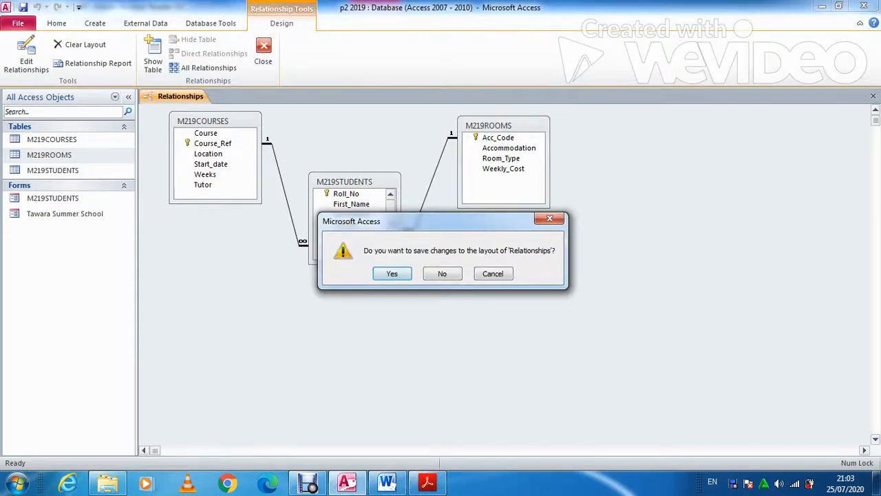
pyautogui.press('Return')
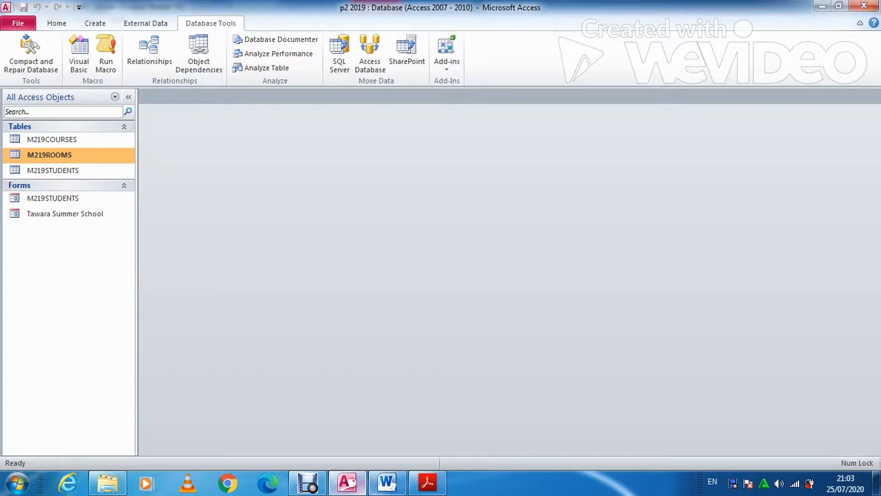
pyautogui.hotkey('alt', 'Tab')
pyautogui.press('Delete')
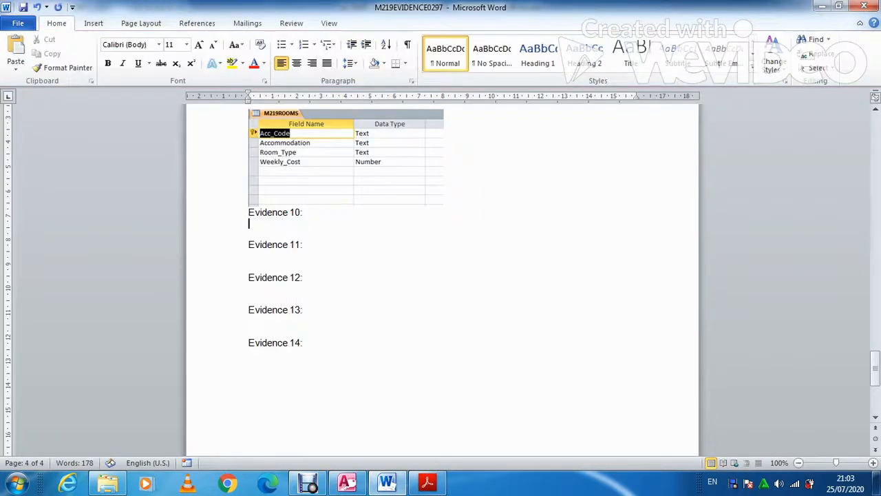
# Paste the new relationships screenshot under Evidence 10 and crop its edges
pyautogui.hotkey('ctrl', 'v')
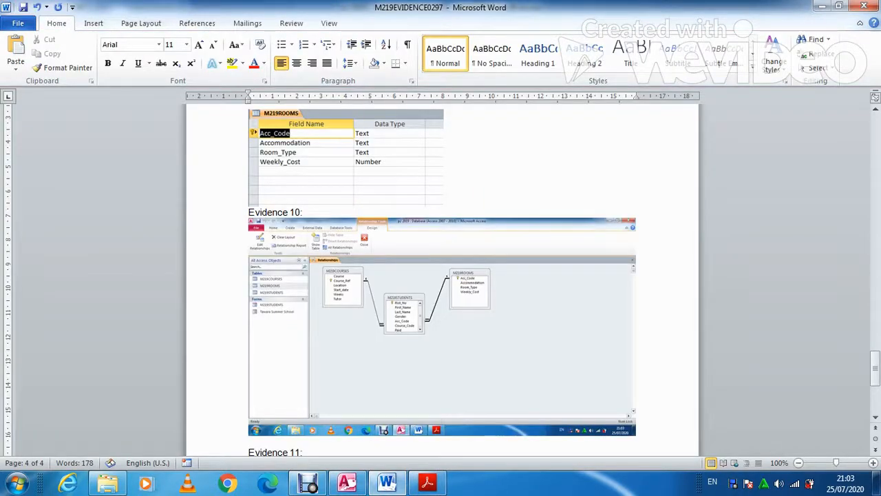
pyautogui.click(441, 323)
pyautogui.click(373, 23)
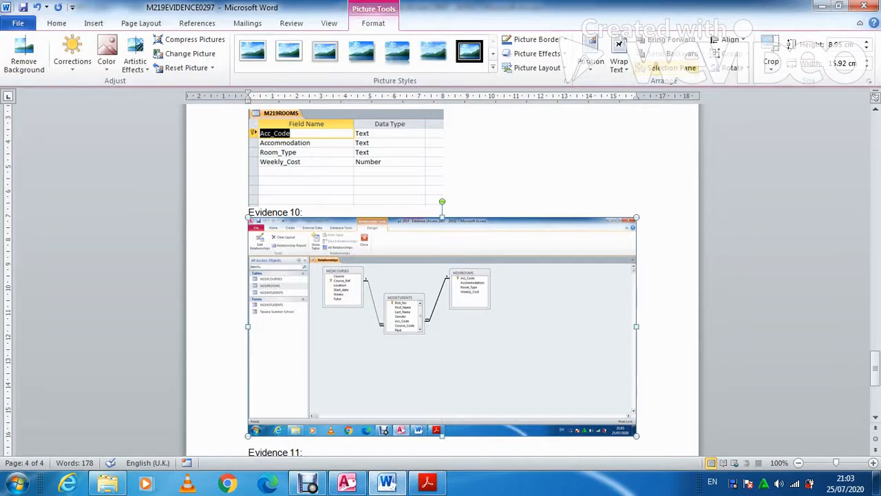
pyautogui.click(771, 47)
pyautogui.moveTo(634, 433); pyautogui.dragTo(496, 345)
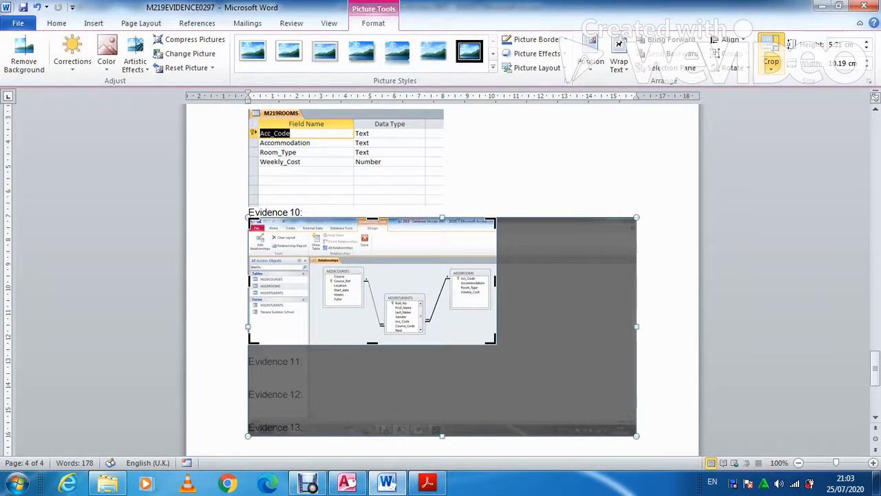
pyautogui.moveTo(248, 217); pyautogui.dragTo(307, 255)
pyautogui.click(509, 282)
# Enlarge the picture to 12 cm wide, then scroll the question paper to question 27
pyautogui.click(371, 275)
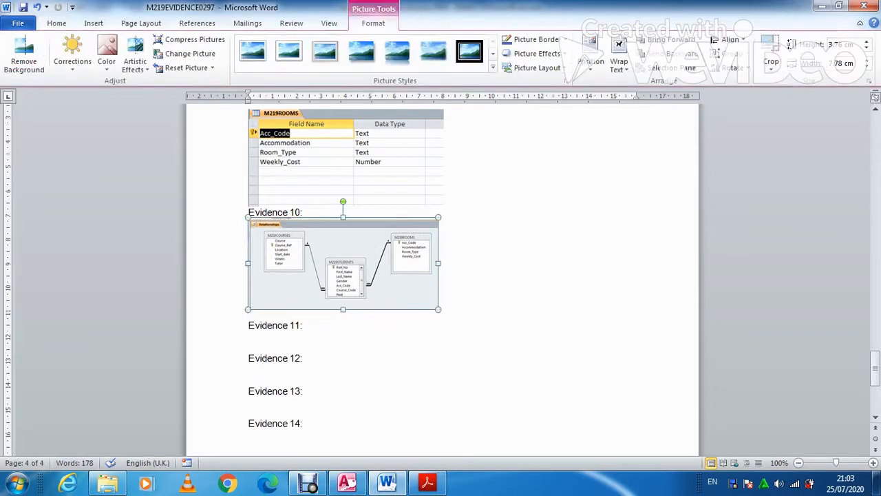
pyautogui.moveTo(438, 309); pyautogui.dragTo(541, 359)
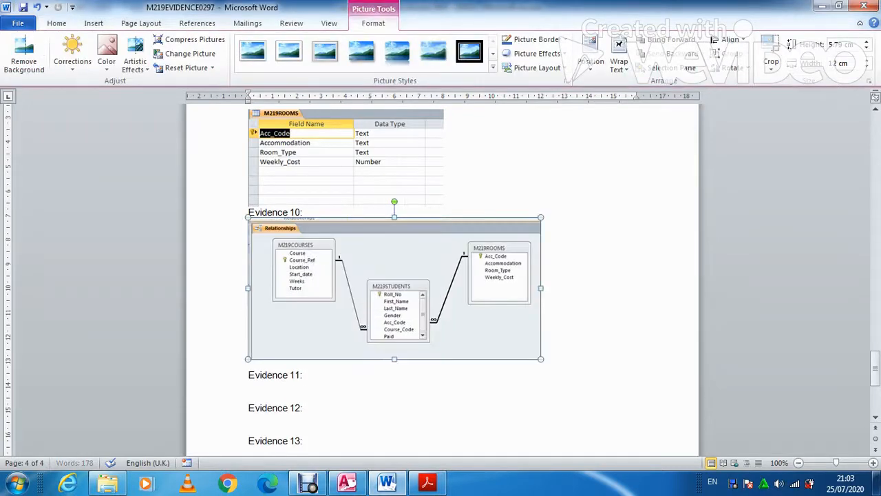
pyautogui.click(428, 483)
pyautogui.scroll(-3, 441, 275)
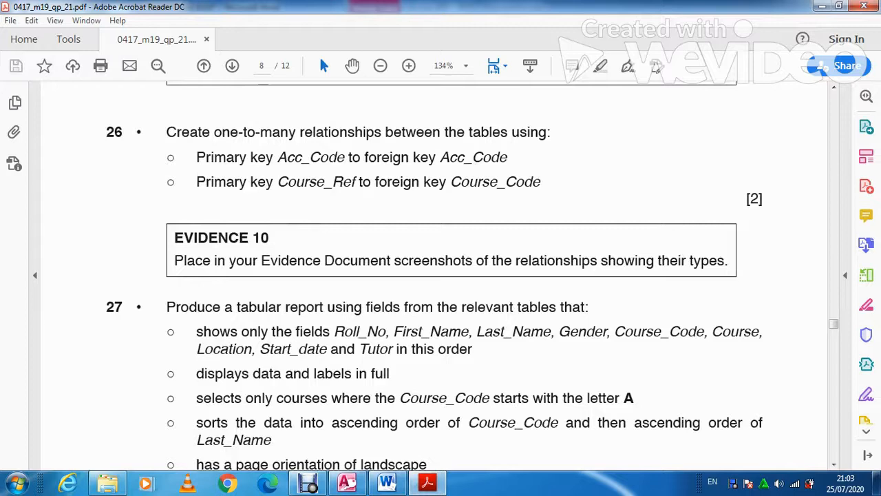
pyautogui.scroll(-3, 441, 275)
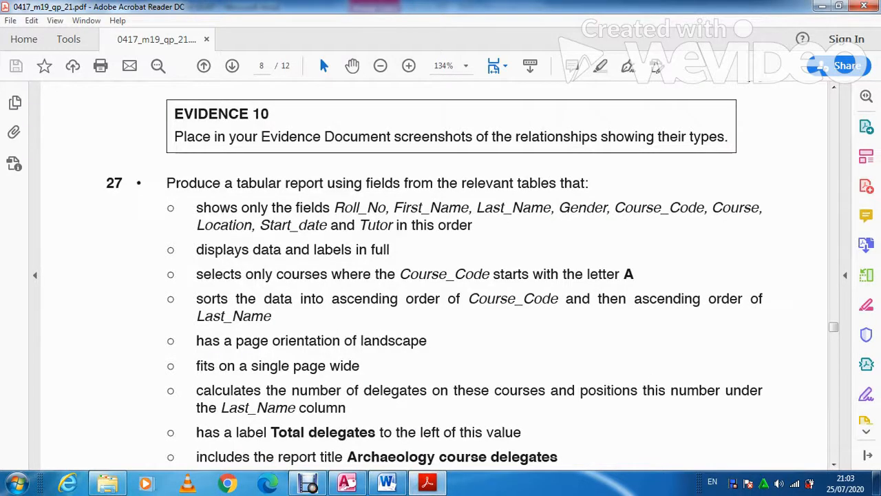
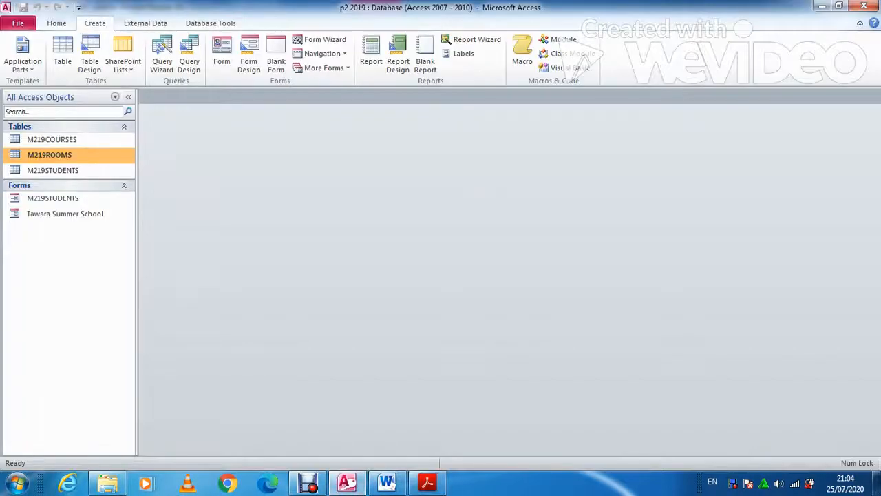
# Start the Simple Query Wizard and add Roll_No from the M219STUDENTS table
pyautogui.click(162, 60)
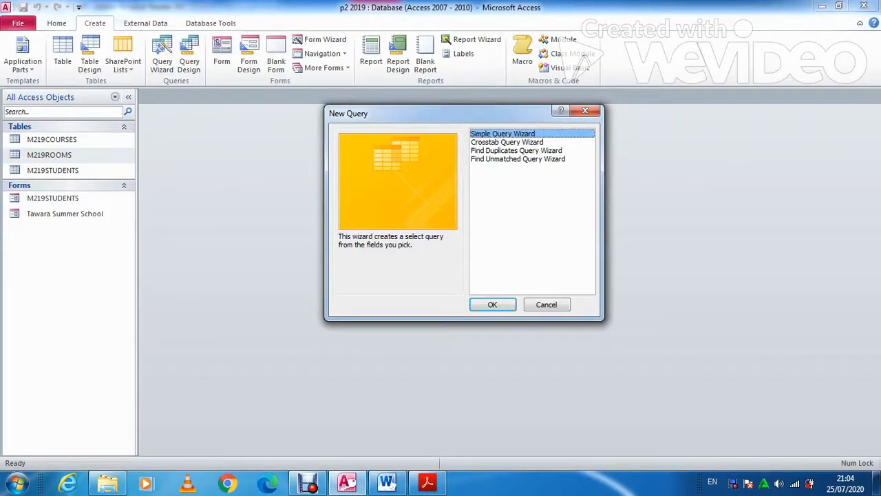
pyautogui.press('Return')
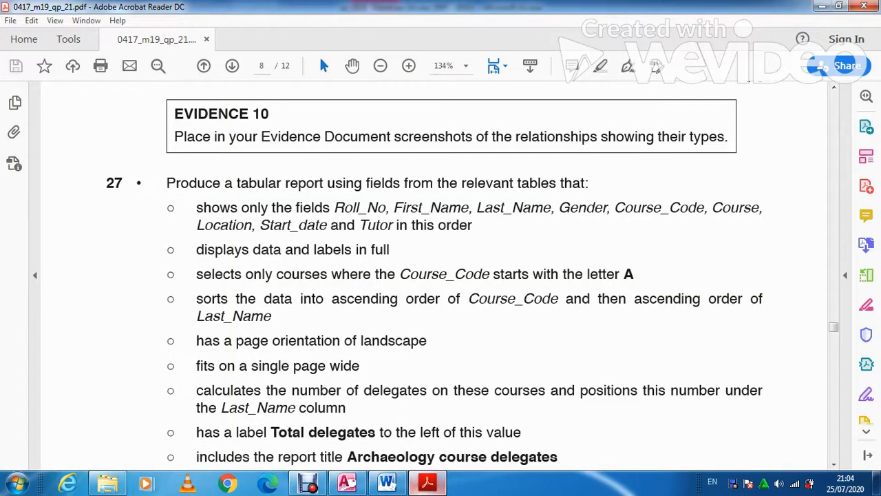
pyautogui.hotkey('alt', 'Tab')
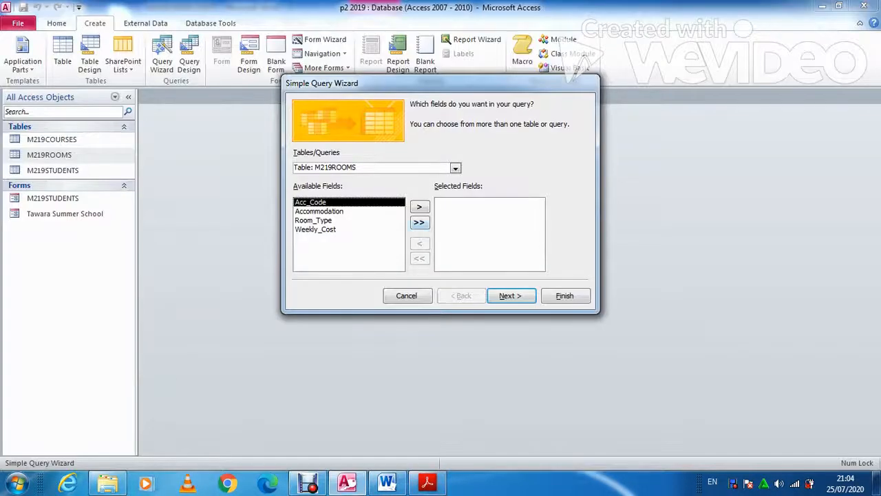
pyautogui.click(455, 168)
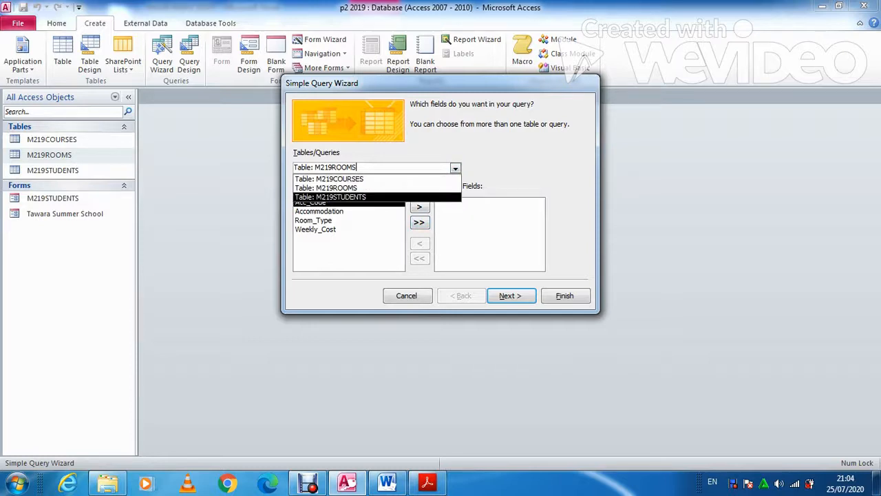
pyautogui.click(330, 196)
pyautogui.click(419, 207)
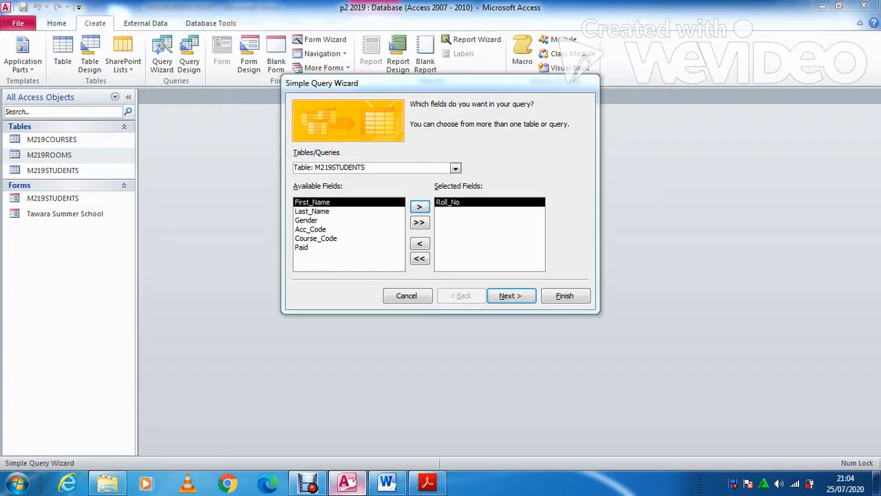
pyautogui.hotkey('alt', 'Tab')
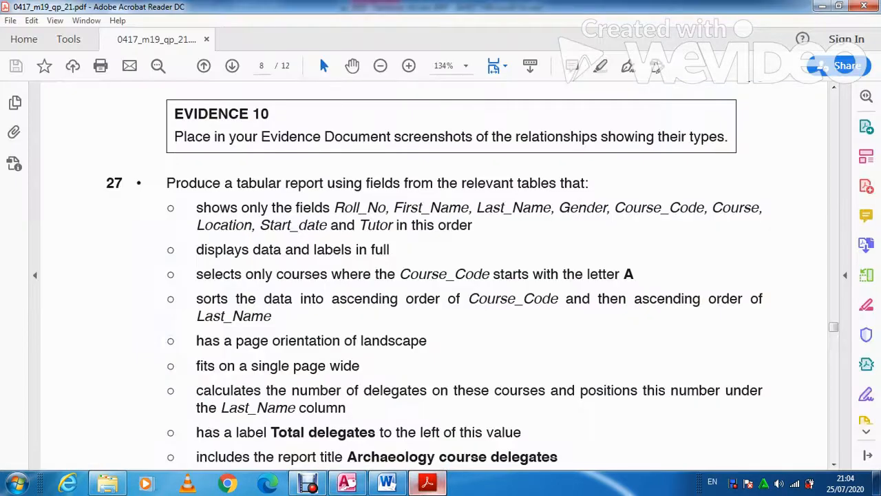
pyautogui.hotkey('alt', 'Tab')
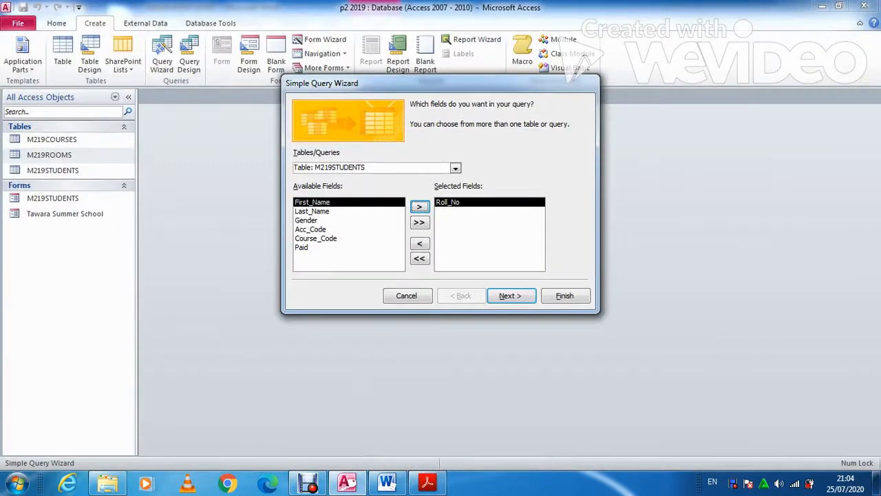
# Add First_Name, Last_Name, Gender and Course_Code from M219STUDENTS to the query
pyautogui.click(420, 207)
pyautogui.click(420, 207)
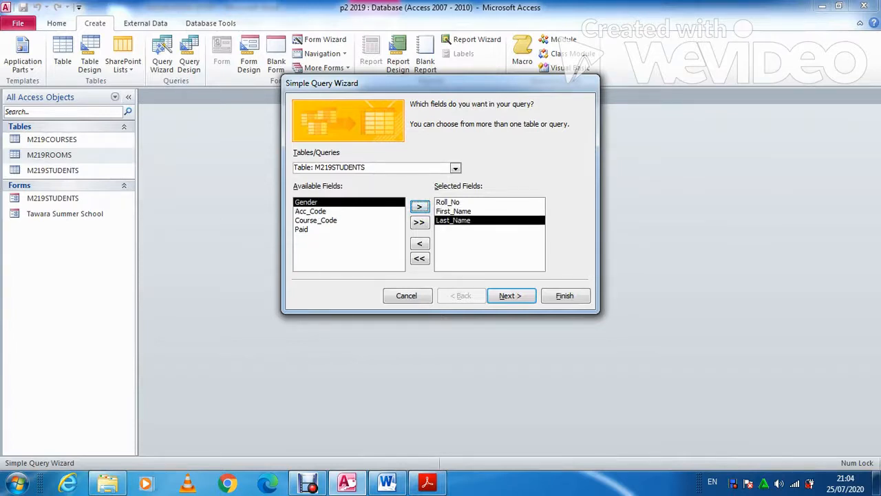
pyautogui.hotkey('alt', 'Tab')
pyautogui.hotkey('alt', 'Tab')
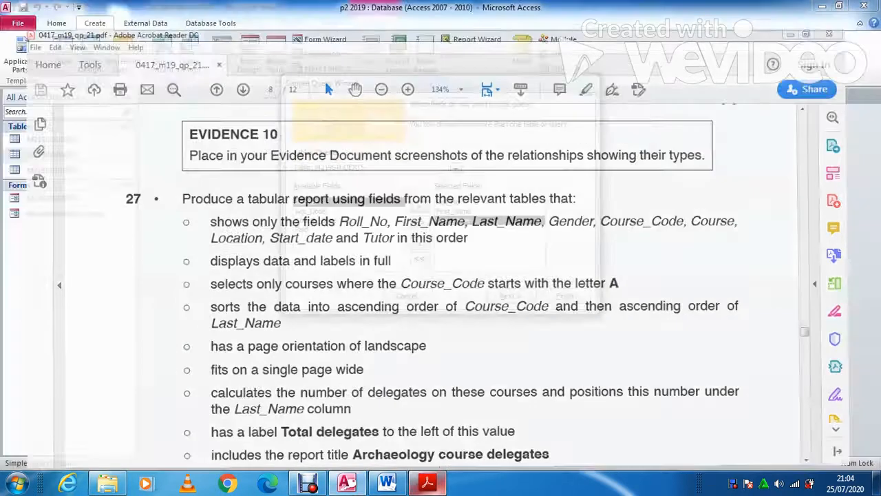
pyautogui.click(420, 206)
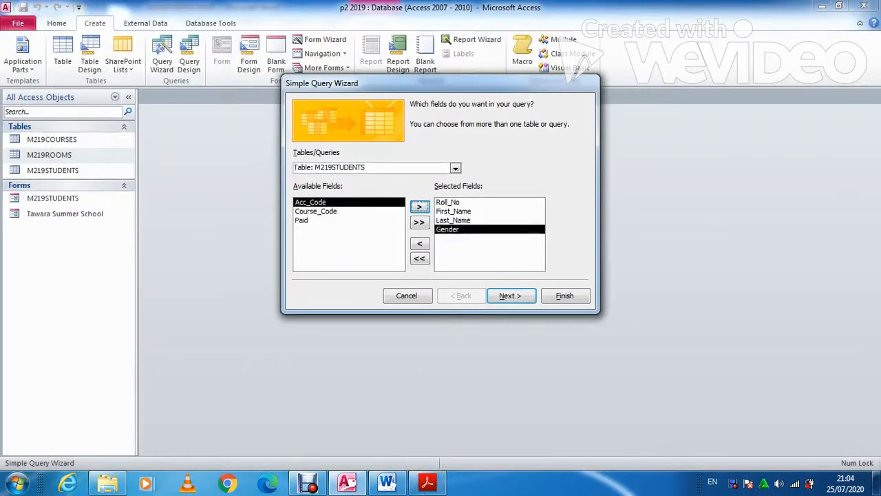
pyautogui.click(316, 211)
pyautogui.click(419, 207)
pyautogui.click(428, 482)
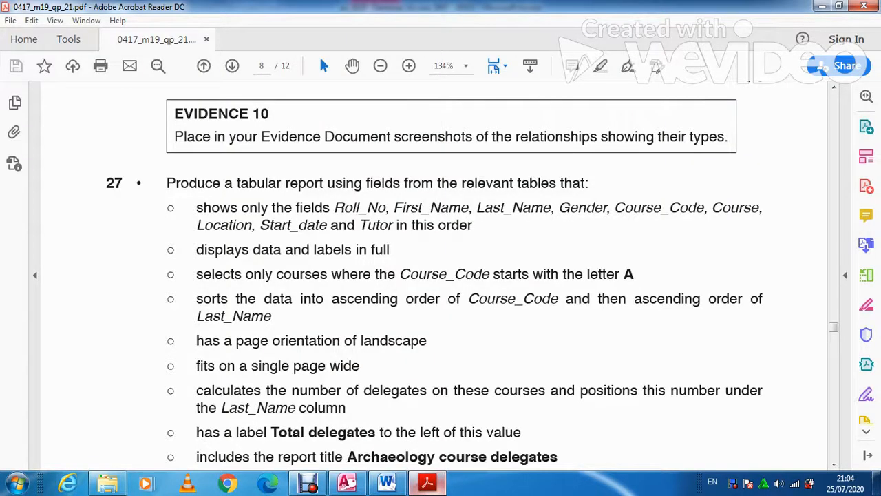
pyautogui.click(428, 482)
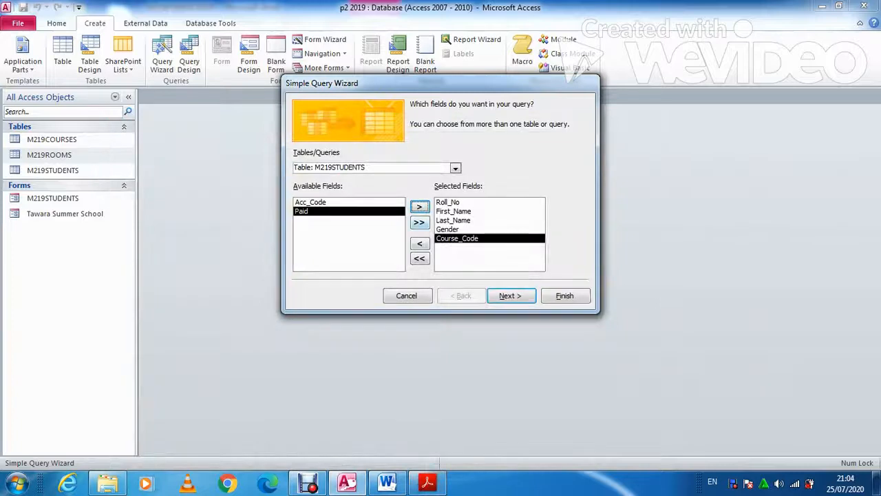
# Add Location and Start_date from the M219COURSES table
pyautogui.click(455, 168)
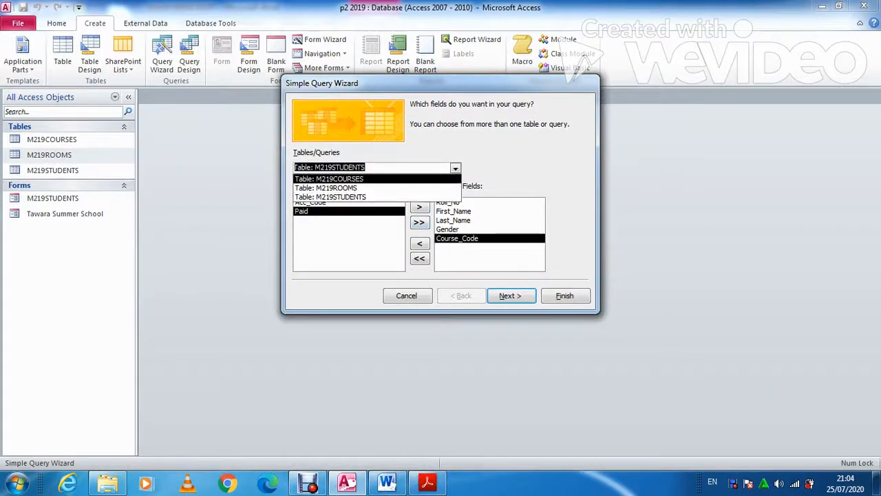
pyautogui.click(329, 179)
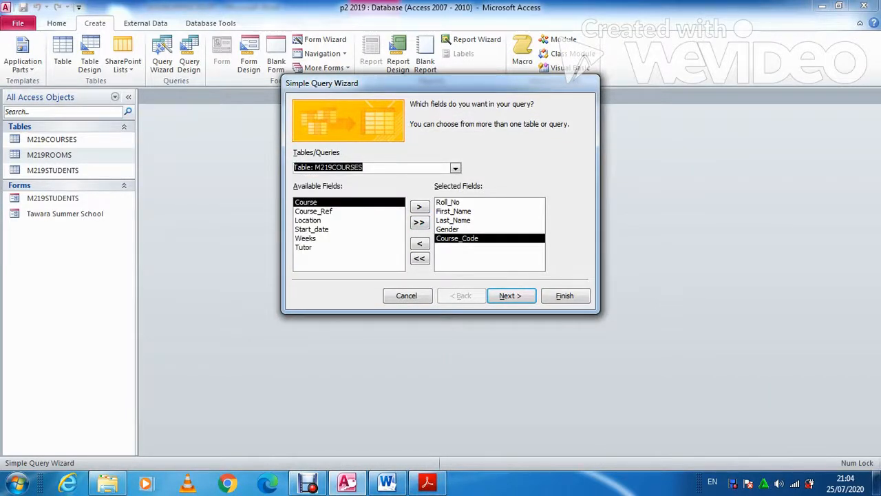
pyautogui.click(308, 220)
pyautogui.click(419, 207)
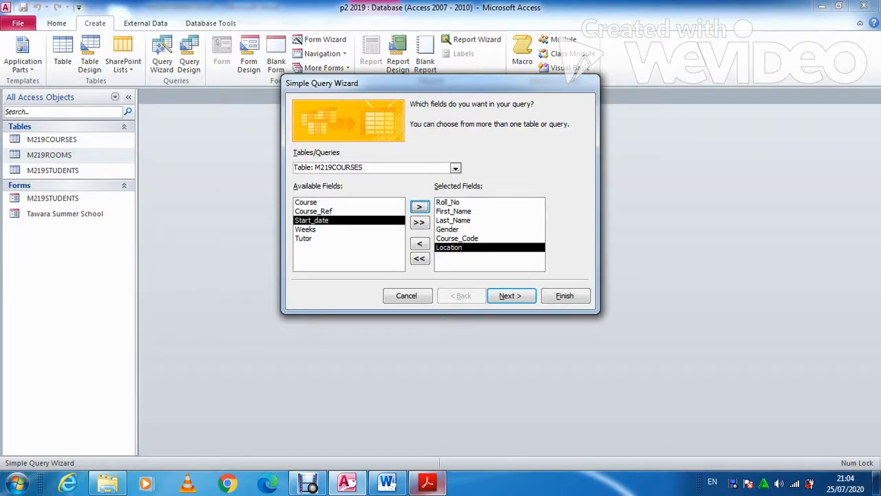
pyautogui.click(428, 483)
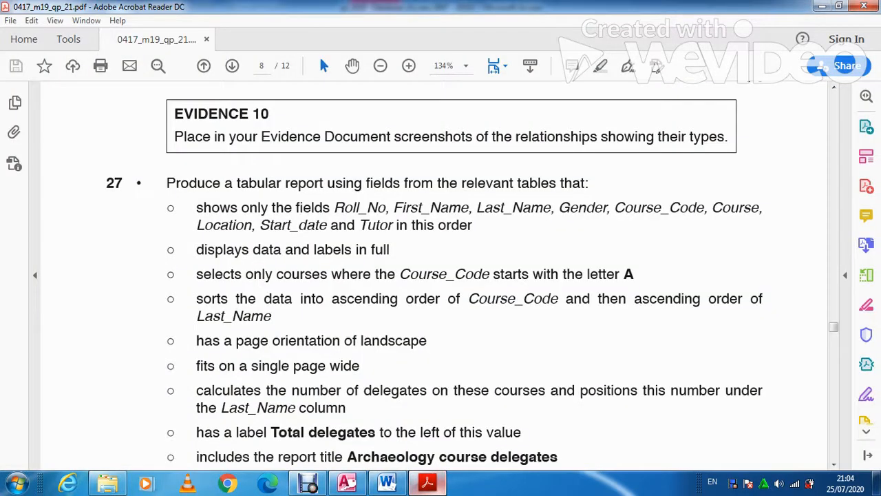
pyautogui.hotkey('alt', 'Tab')
pyautogui.click(419, 207)
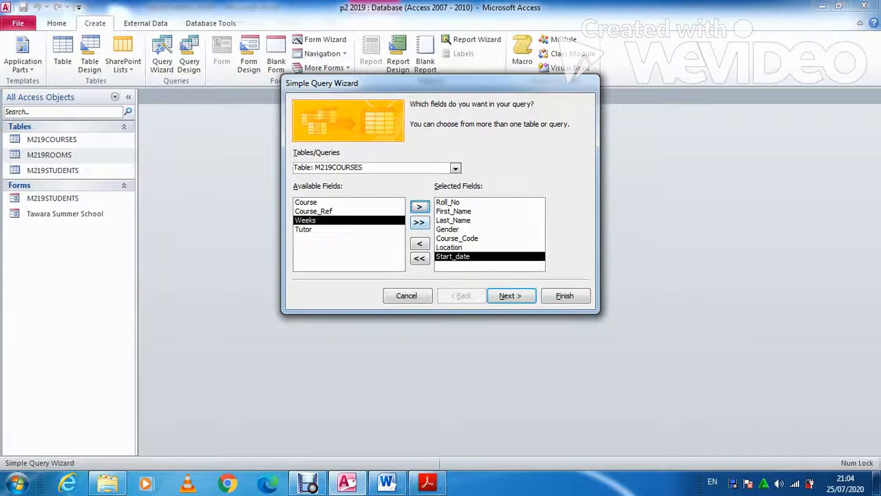
pyautogui.click(428, 483)
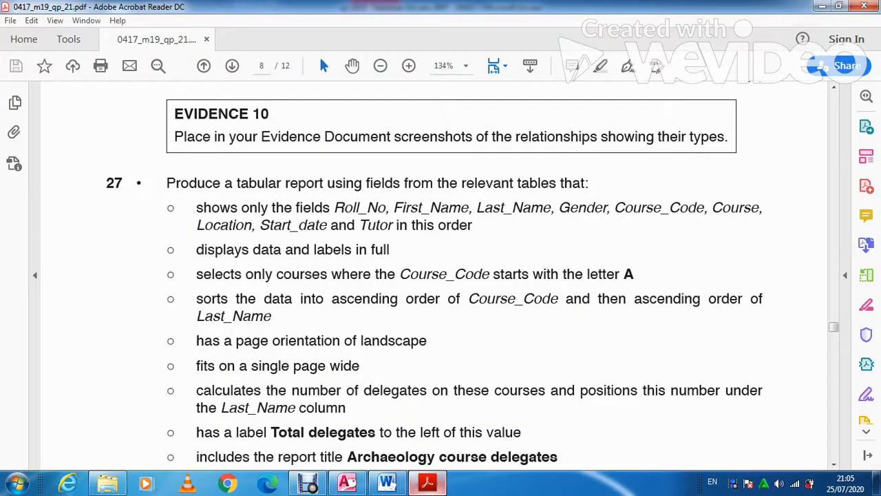
pyautogui.click(427, 484)
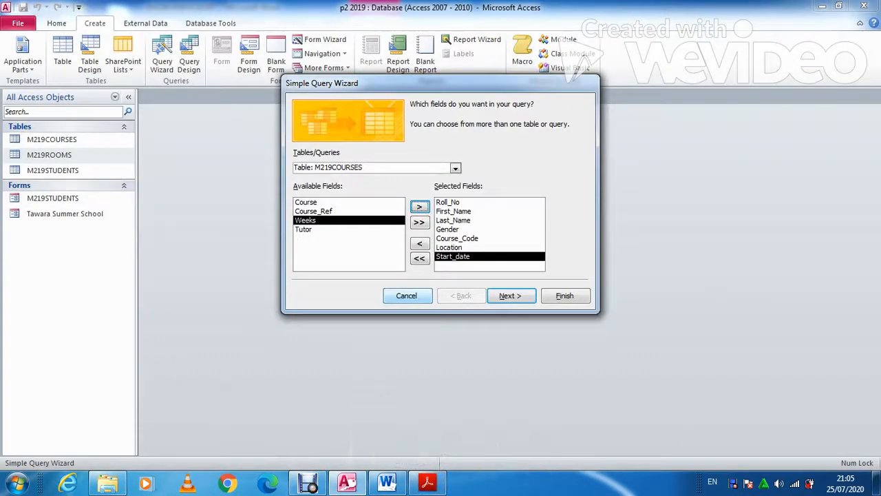
# Add Tutor from M219COURSES and advance to the wizard's final naming step
pyautogui.click(317, 229)
pyautogui.click(419, 207)
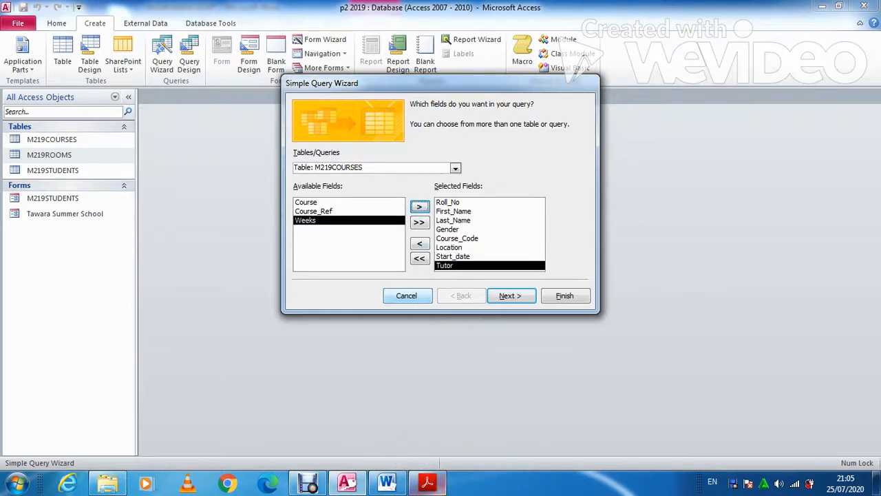
pyautogui.click(428, 483)
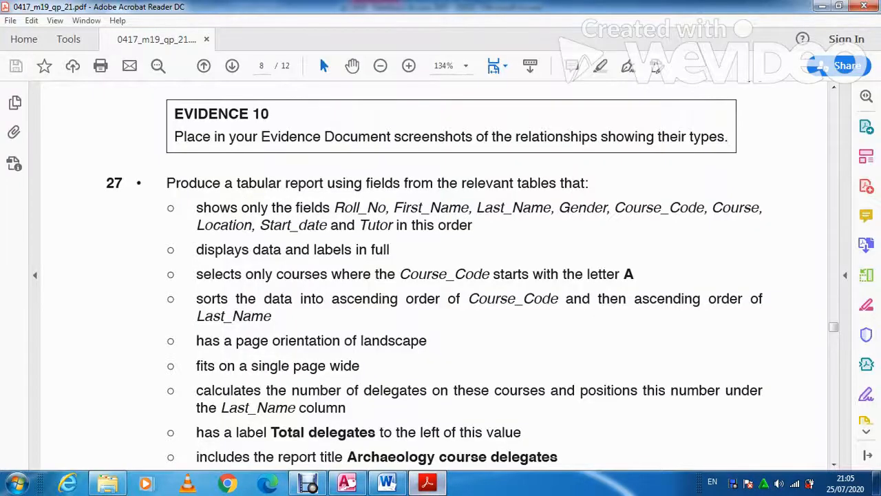
pyautogui.click(437, 481)
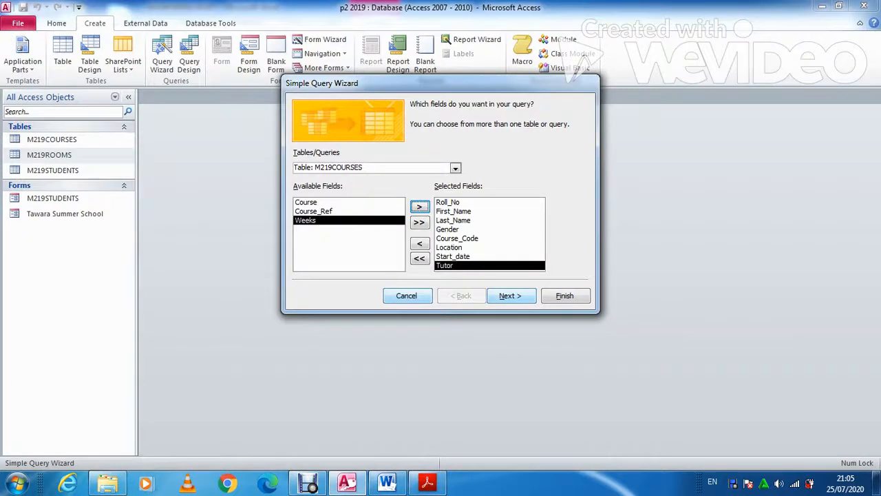
pyautogui.click(510, 295)
# Name the query Q27 and open it in Design View
pyautogui.click(399, 225)
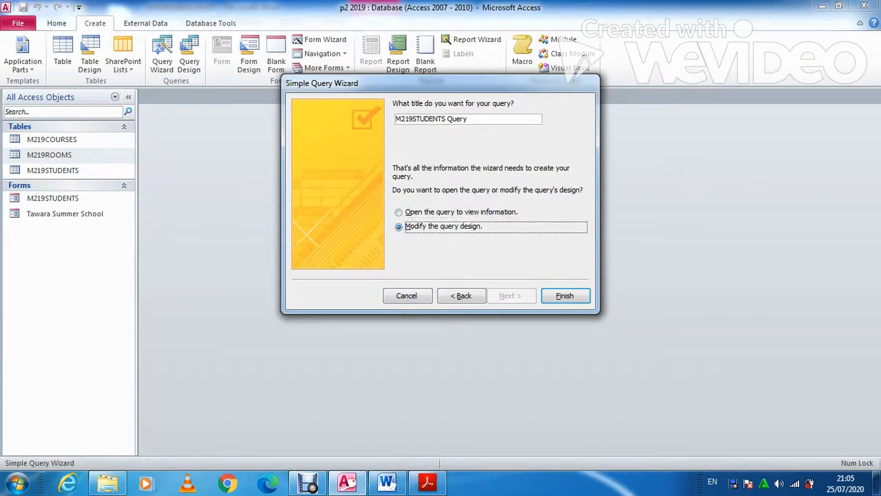
pyautogui.moveTo(469, 119); pyautogui.dragTo(395, 119)
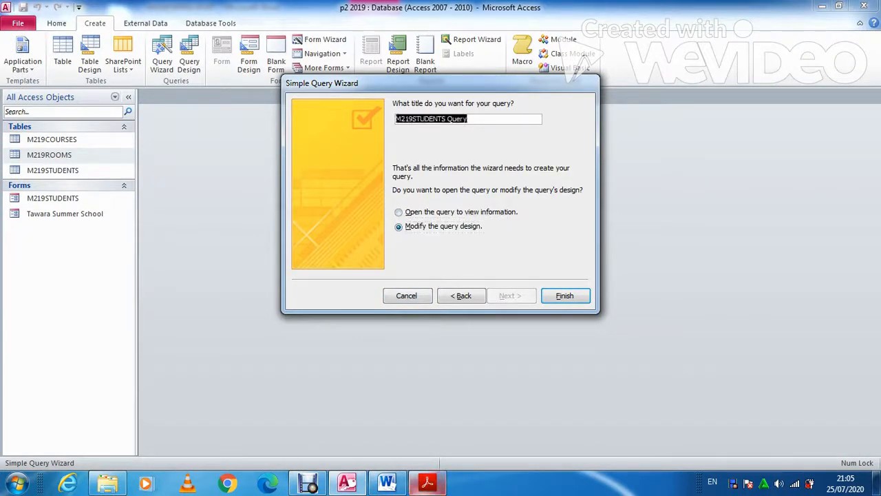
pyautogui.click(426, 482)
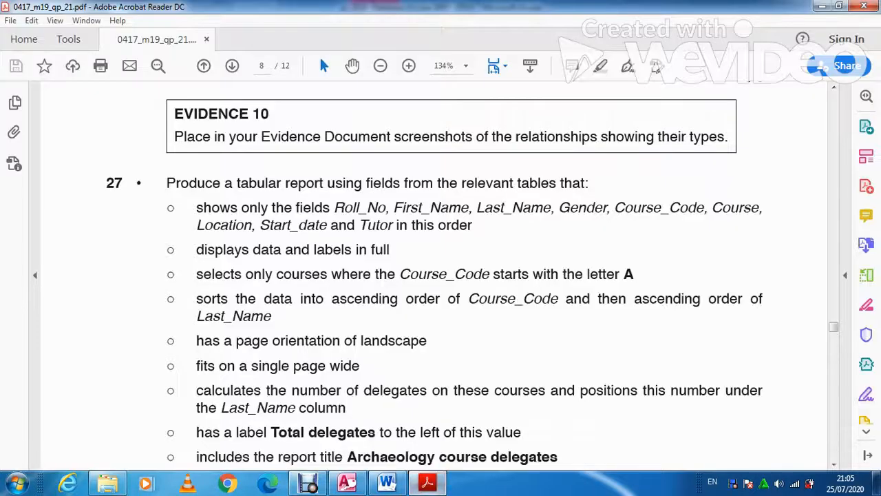
pyautogui.click(428, 483)
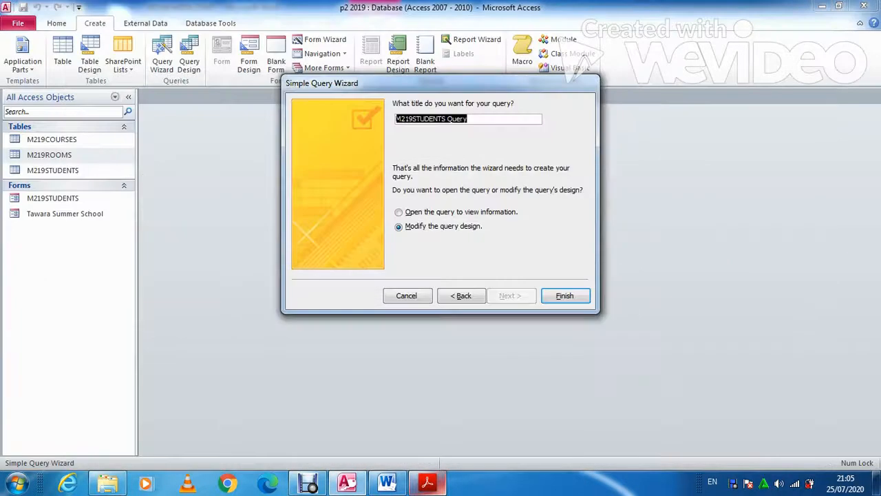
pyautogui.press('capslock')
pyautogui.write('Q27')
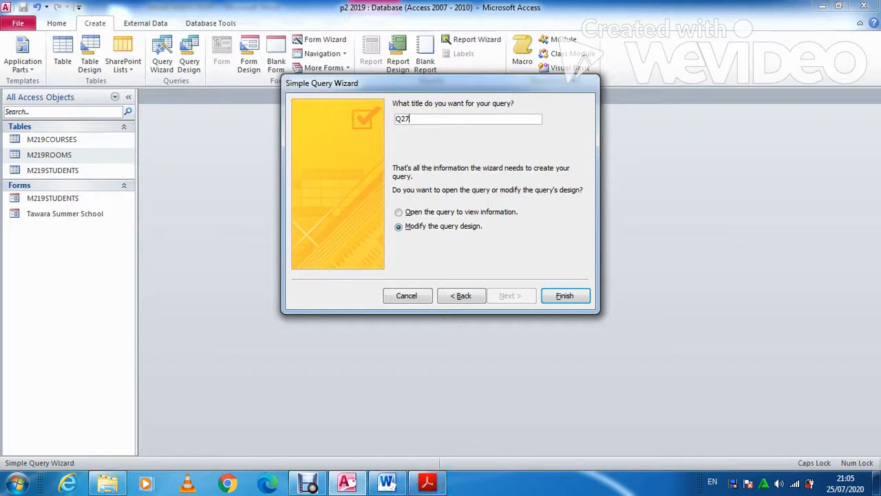
pyautogui.press('Return')
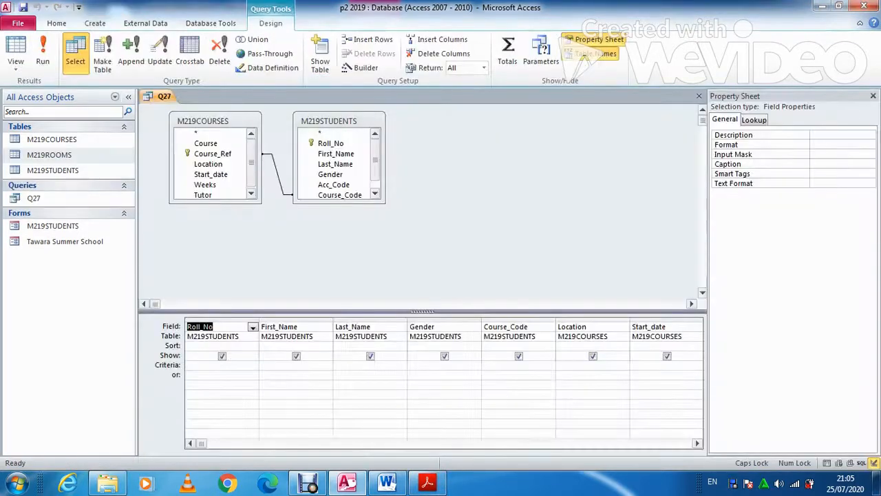
# Enter A* as the Course_Code criterion in Q27's design grid
pyautogui.moveTo(385, 482)
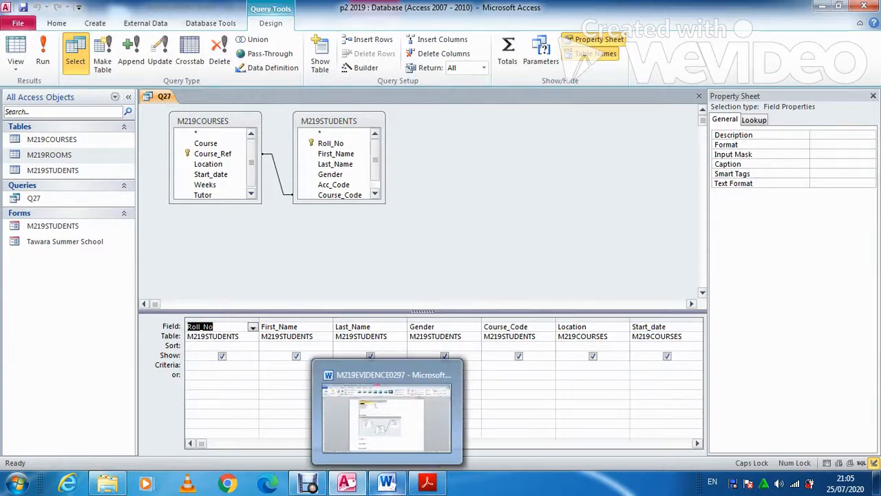
pyautogui.click(427, 482)
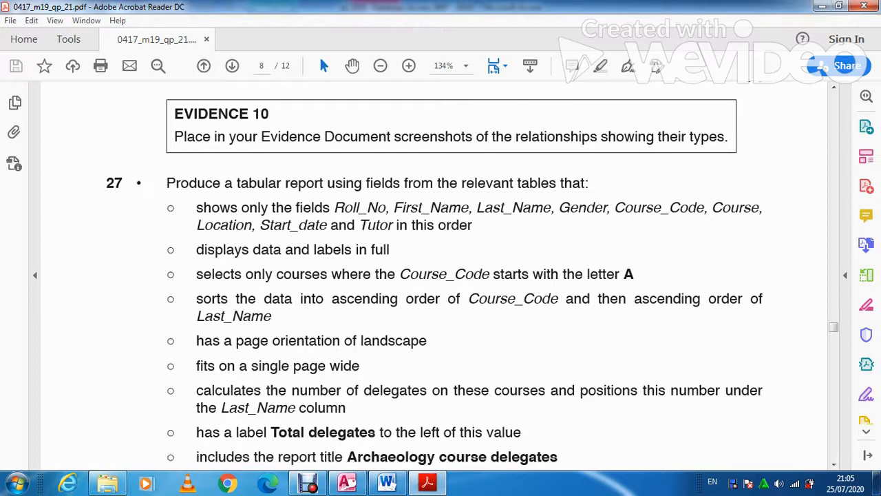
pyautogui.hotkey('alt', 'Tab')
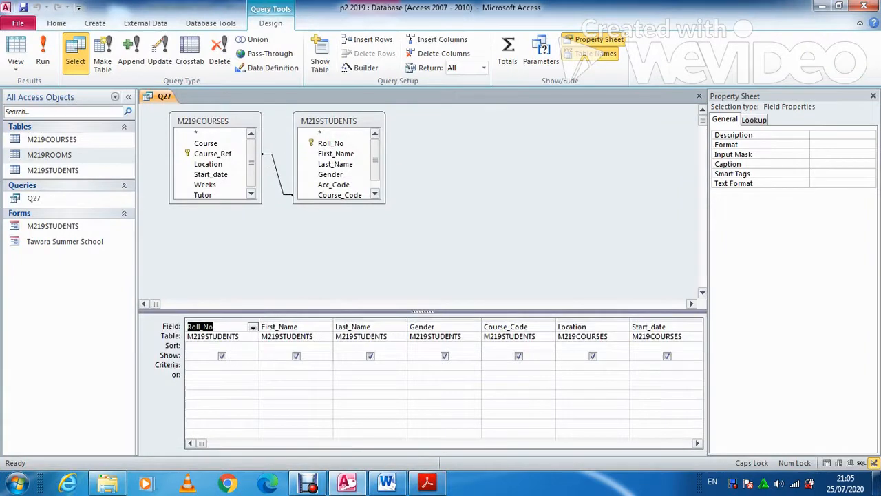
pyautogui.click(509, 366)
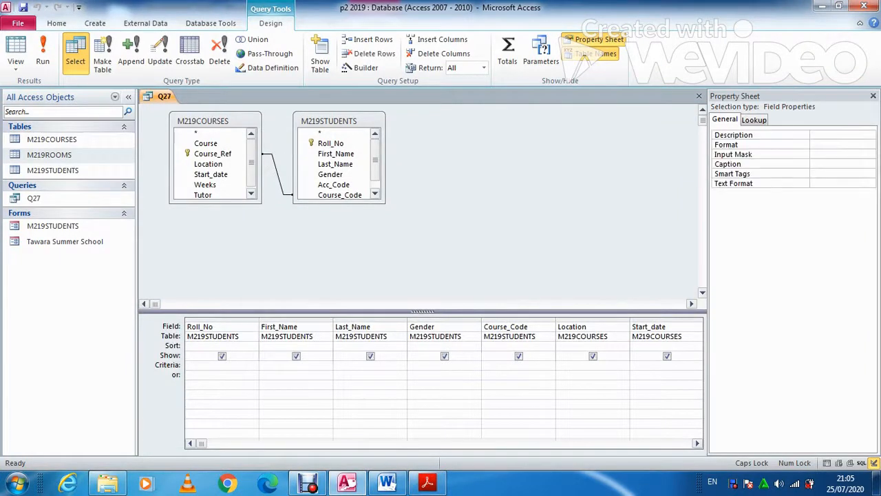
pyautogui.write('A')
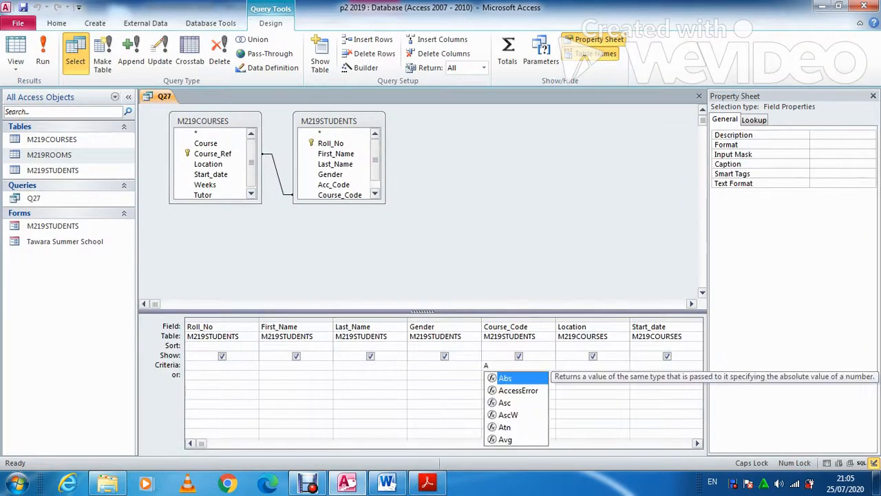
pyautogui.write('*')
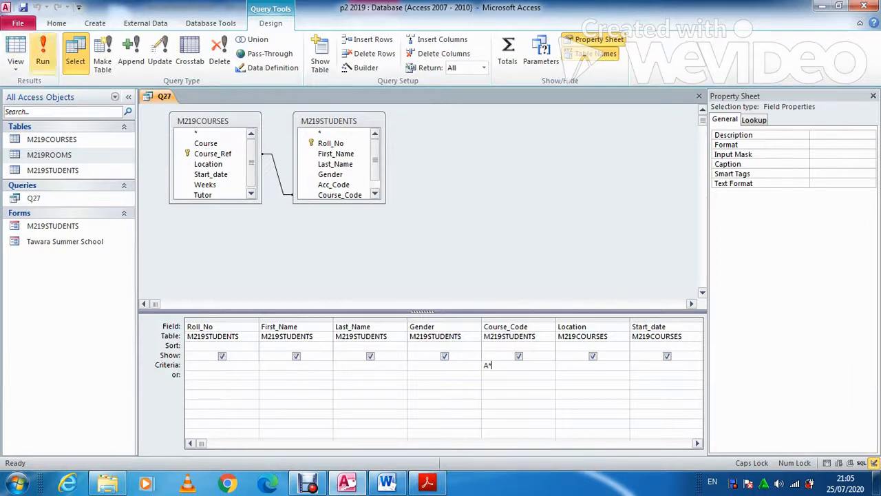
# Run Q27 and scroll through its 36 A-coded records, checking against the exam paper
pyautogui.click(42, 52)
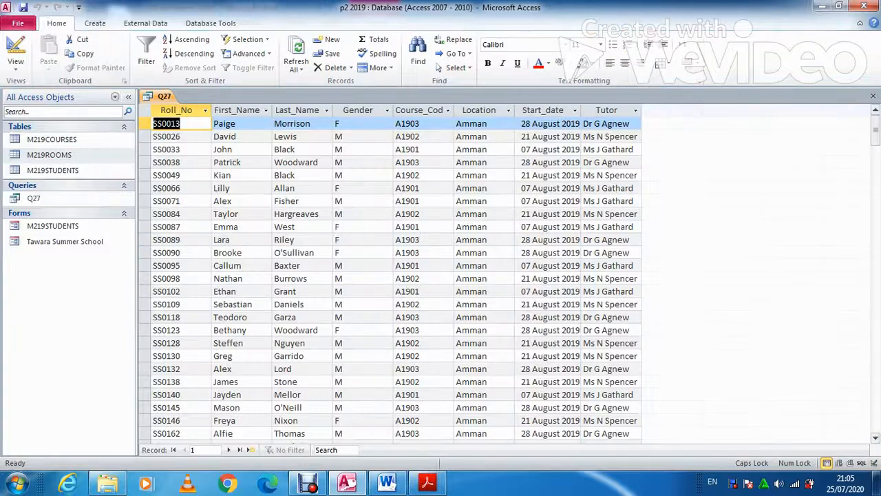
pyautogui.scroll(-7, 392, 275)
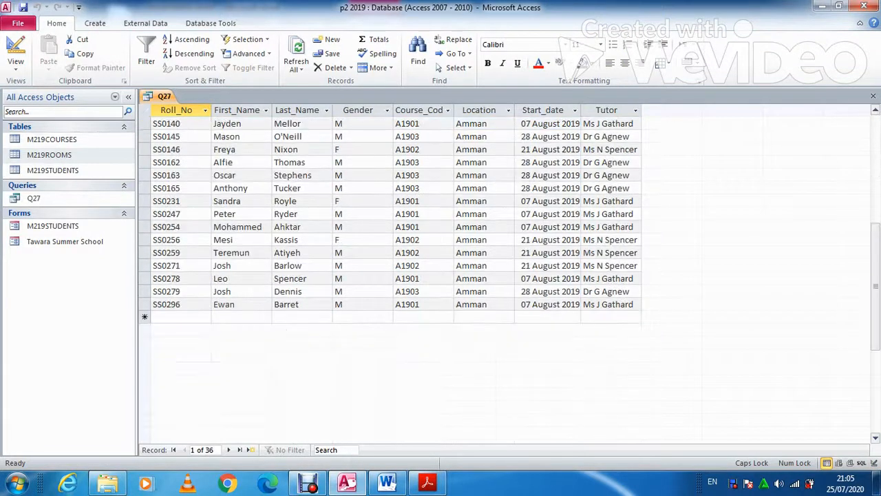
pyautogui.scroll(7, 392, 276)
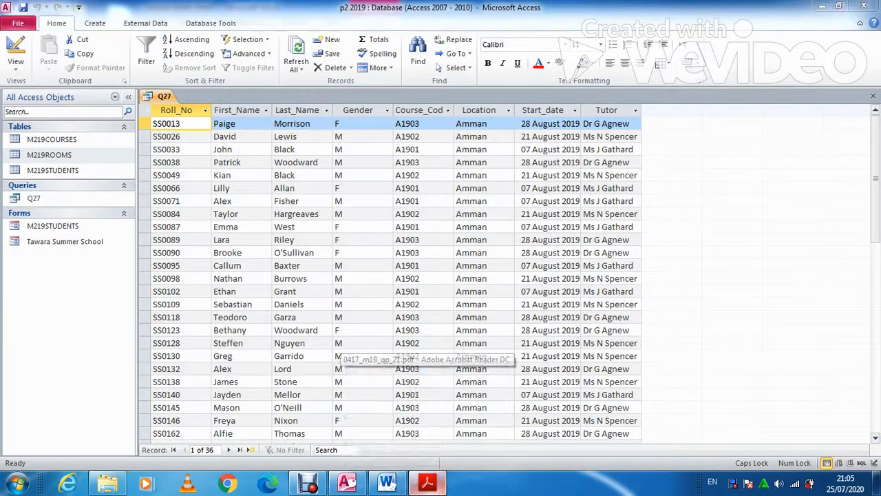
pyautogui.click(427, 482)
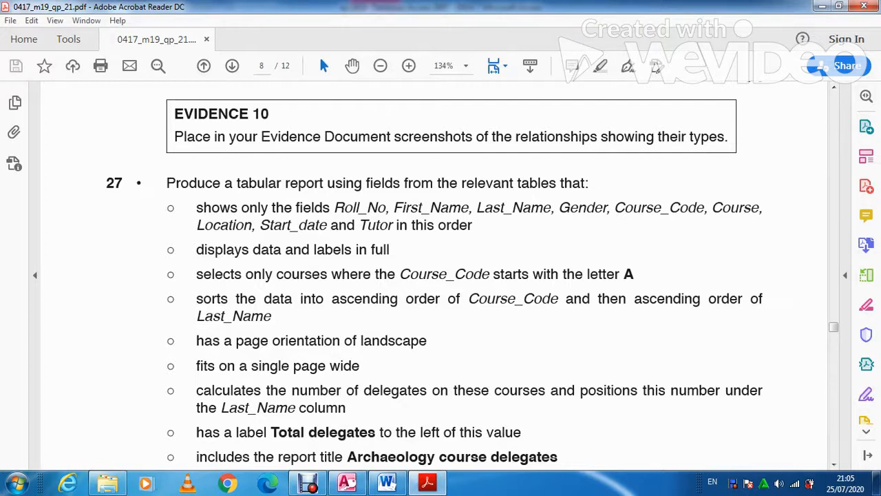
pyautogui.click(427, 483)
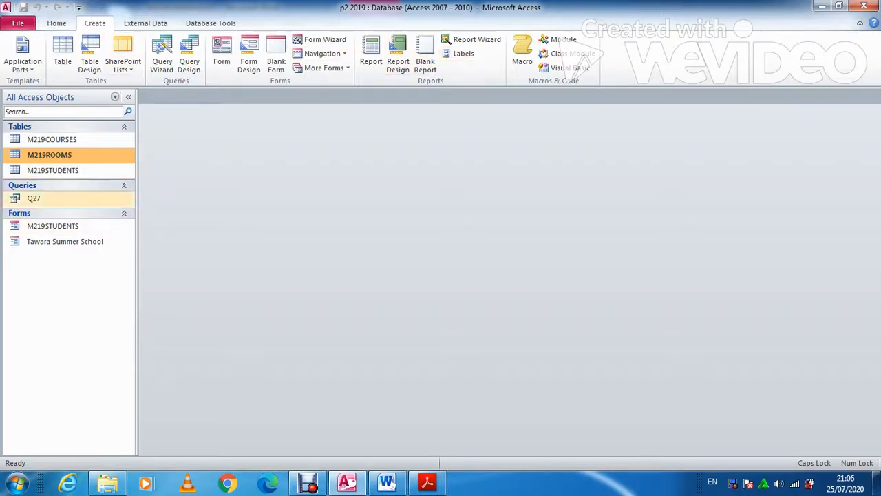
# Start a Report Wizard from query Q27 and add all eight of its fields
pyautogui.click(34, 198)
pyautogui.click(475, 39)
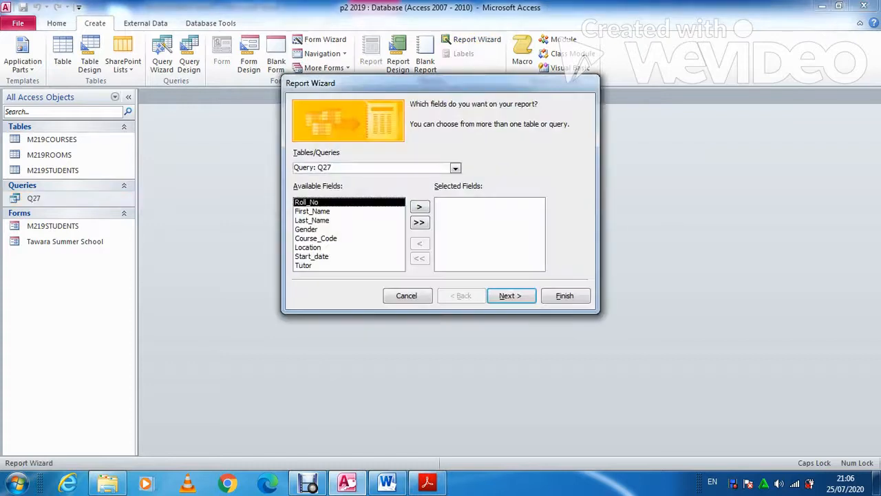
pyautogui.click(419, 206)
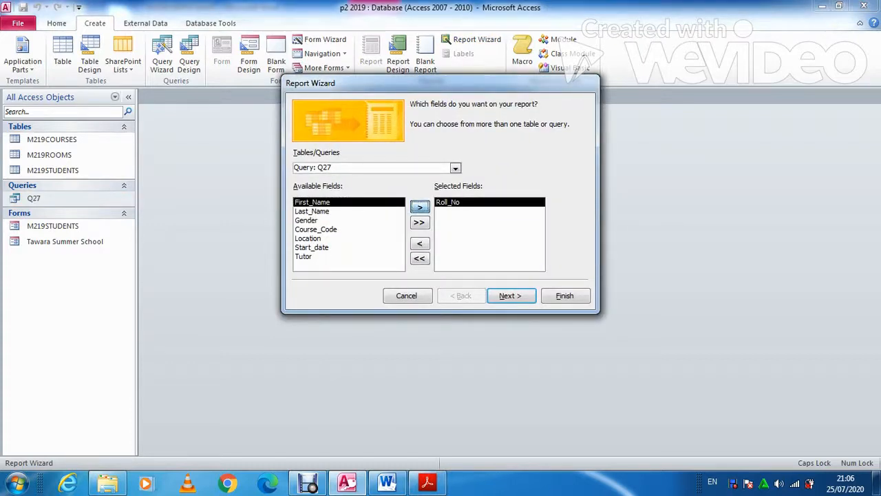
pyautogui.click(419, 207)
pyautogui.click(419, 206)
pyautogui.click(419, 207)
pyautogui.click(419, 207)
pyautogui.click(419, 206)
pyautogui.click(419, 206)
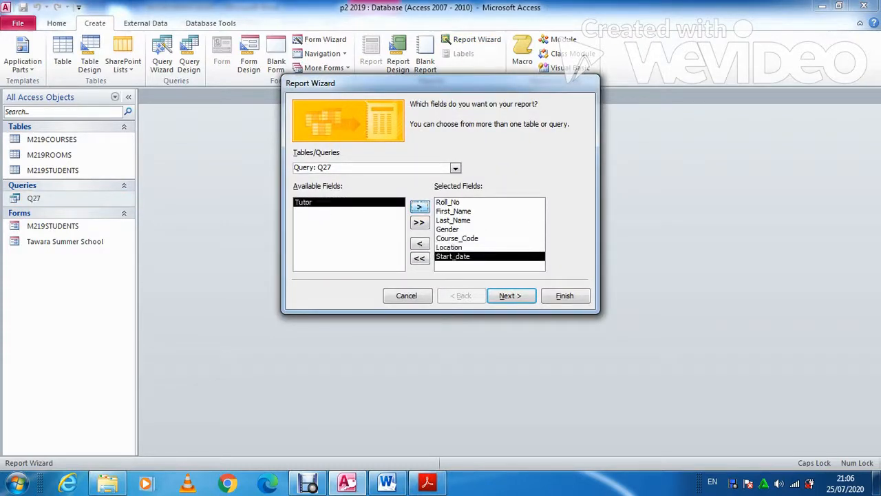
pyautogui.click(419, 207)
# Keep viewing by M219STUDENTS, skip grouping, and reach the sort-order step
pyautogui.click(511, 295)
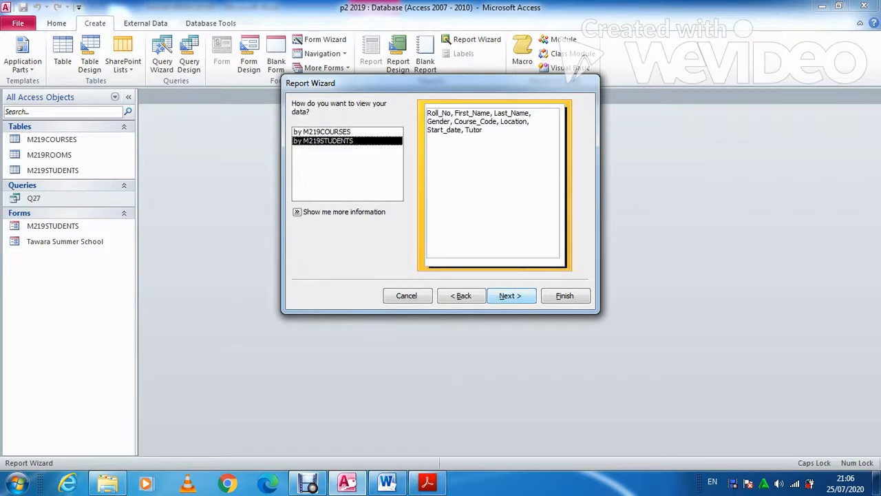
pyautogui.click(510, 296)
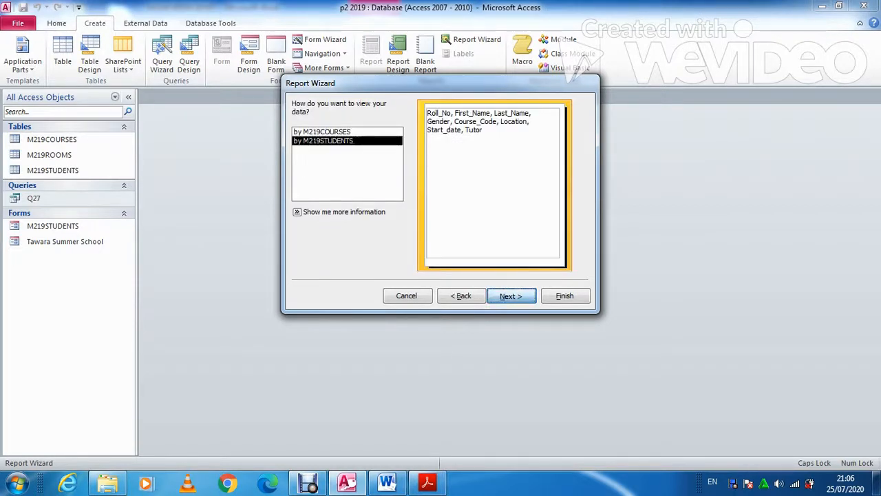
pyautogui.click(511, 295)
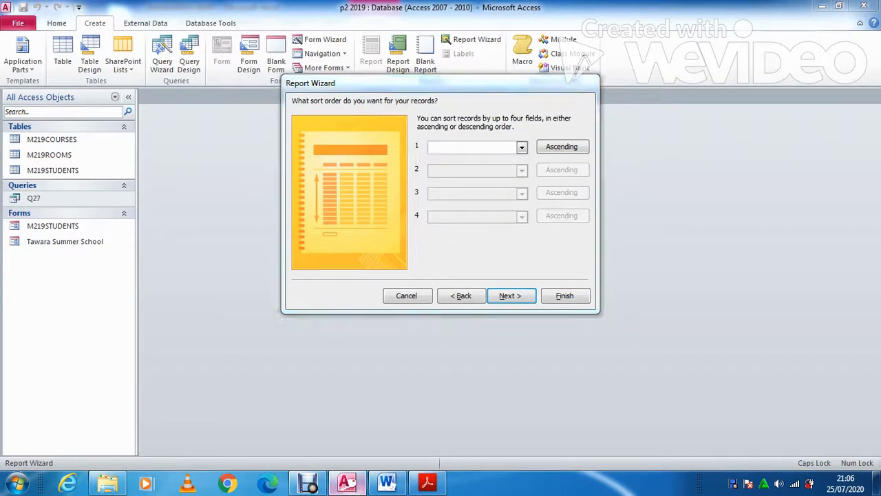
pyautogui.click(427, 483)
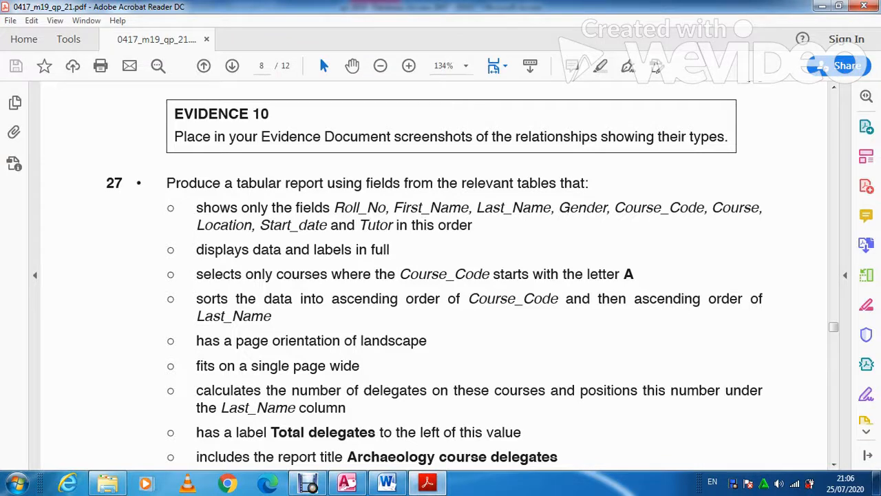
pyautogui.hotkey('alt', 'Tab')
# Sort the report ascending by Course_Code, then by Last_Name
pyautogui.hotkey('alt', 'Down')
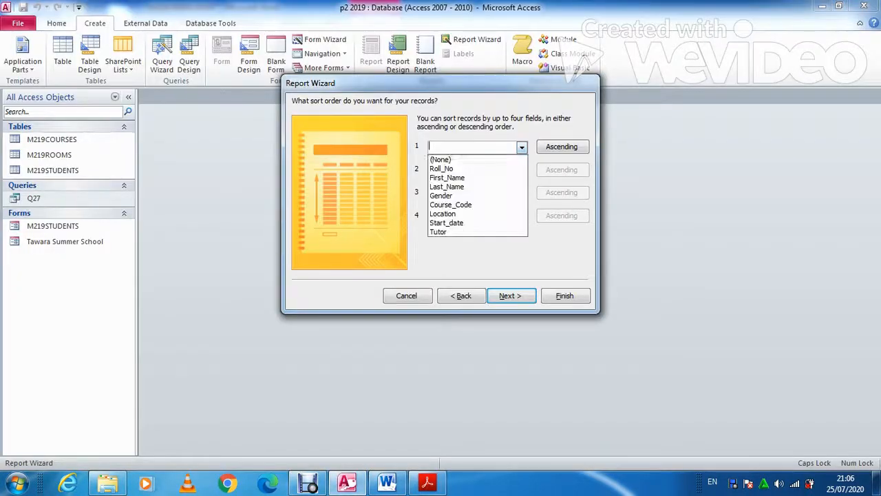
pyautogui.press('Return')
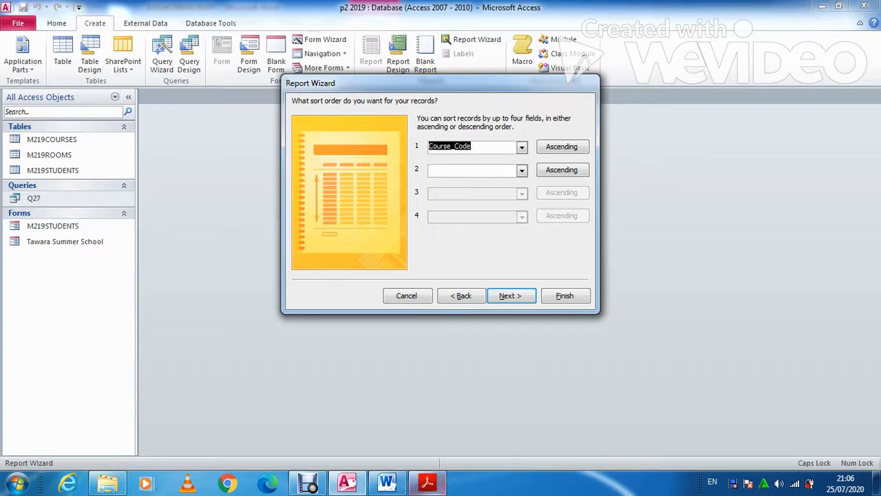
pyautogui.hotkey('alt', 'Tab')
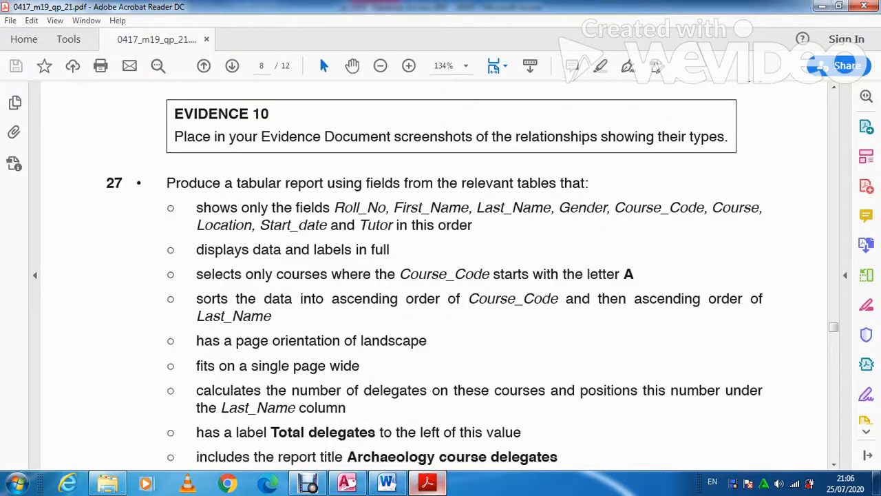
pyautogui.hotkey('alt', 'Tab')
pyautogui.press('Tab')
pyautogui.hotkey('alt', 'Down')
pyautogui.press('Down')
pyautogui.press('Down')
pyautogui.press('Down')
pyautogui.press('Return')
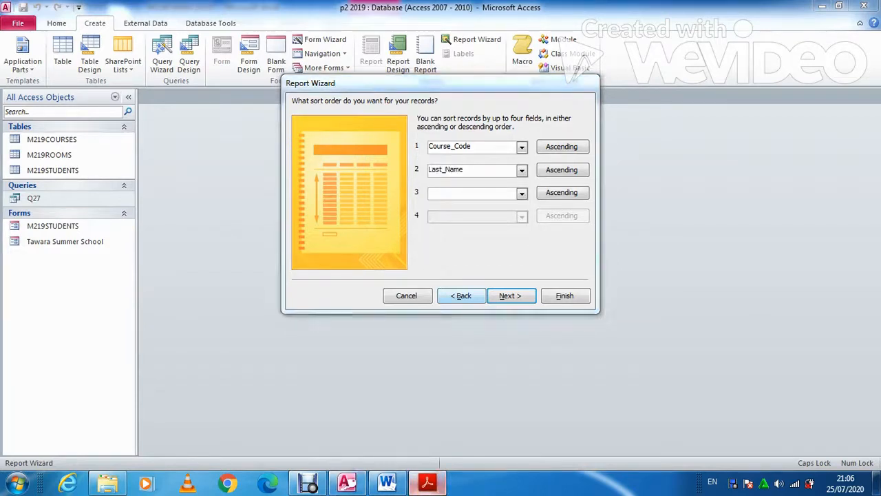
pyautogui.hotkey('alt', 'Tab')
pyautogui.hotkey('alt', 'Tab')
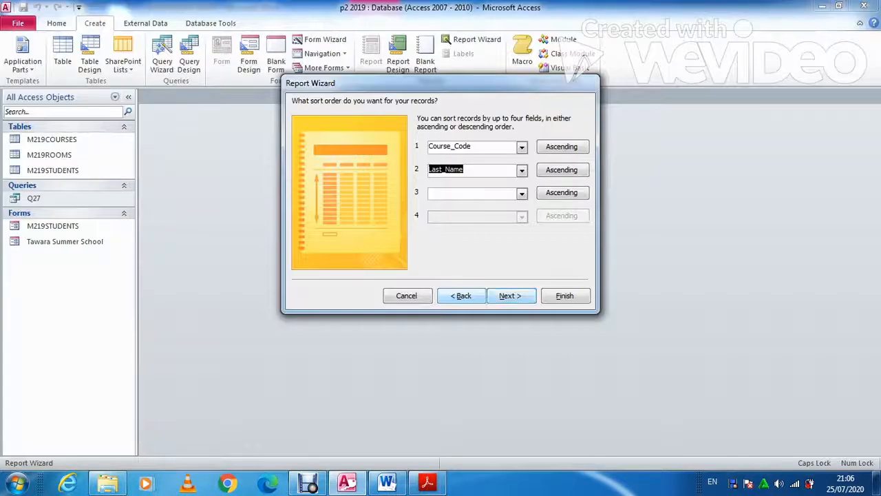
pyautogui.press('Return')
# Keep the Tabular layout and title the report 'Archaeology course delegates', then finish
pyautogui.hotkey('alt', 'Tab')
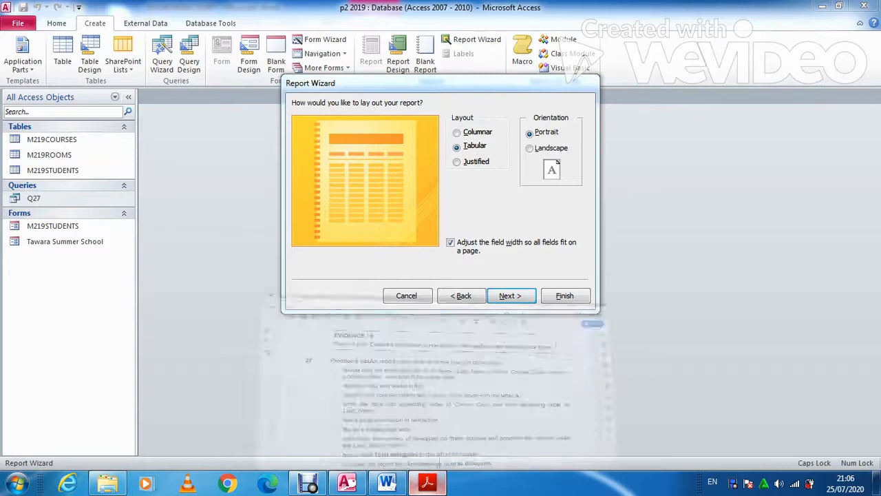
pyautogui.hotkey('alt', 'Tab')
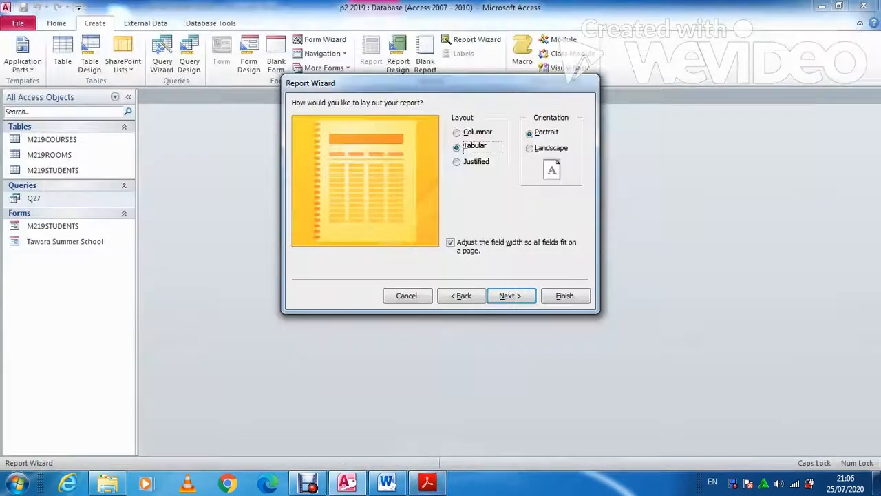
pyautogui.press('Return')
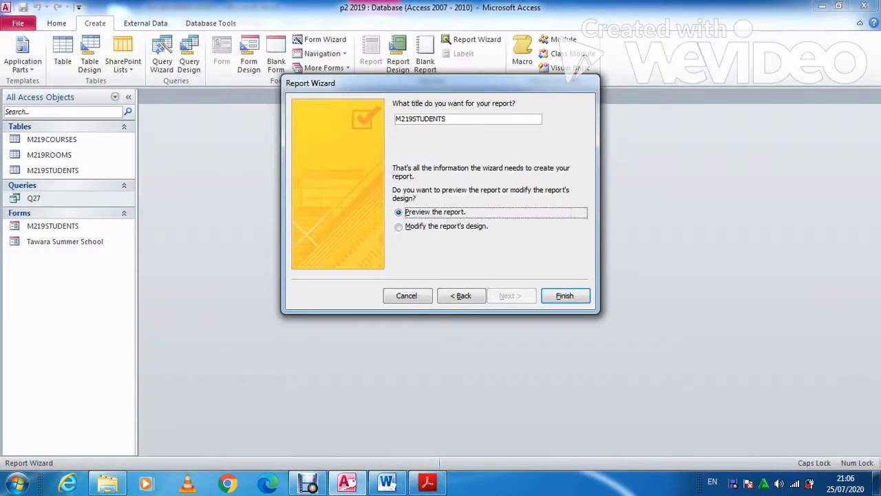
pyautogui.hotkey('shift', 'Tab')
pyautogui.hotkey('alt', 'Tab')
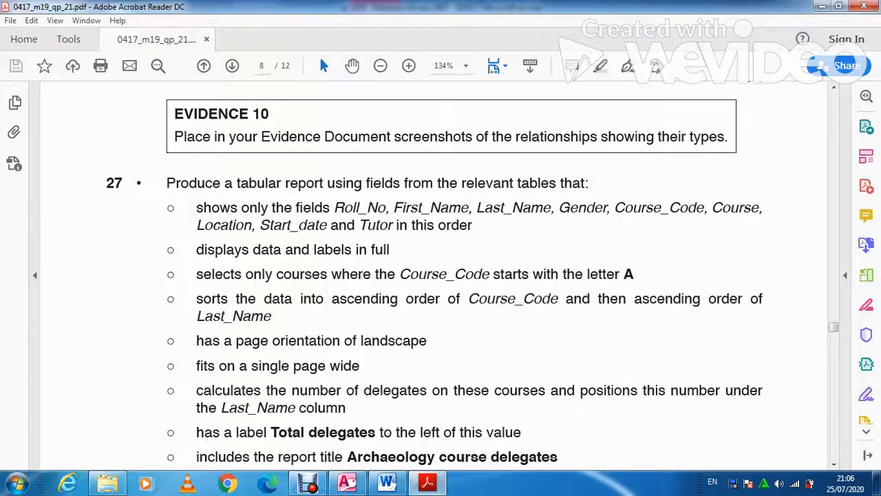
pyautogui.scroll(-2, 440, 275)
pyautogui.moveTo(559, 394); pyautogui.dragTo(347, 395)
pyautogui.hotkey('ctrl', 'c')
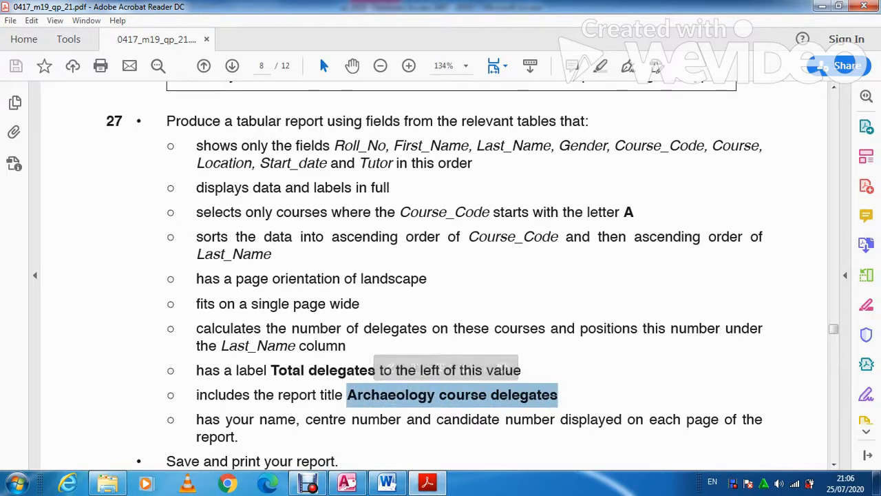
pyautogui.hotkey('alt', 'Tab')
pyautogui.hotkey('ctrl', 'v')
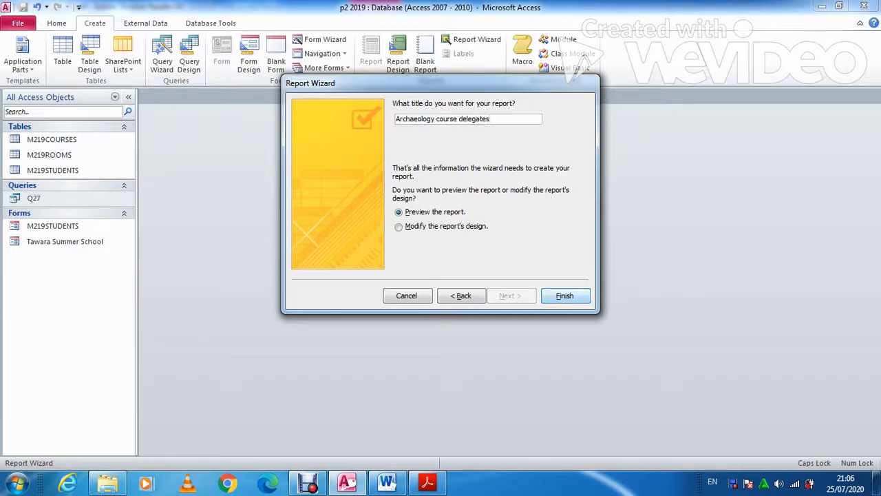
pyautogui.press('Return')
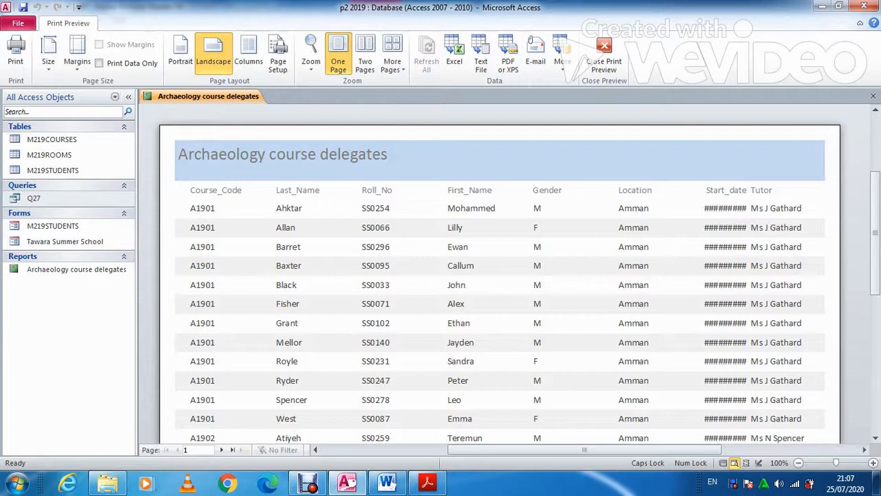
# In Layout View, widen the Start_date column so the dates show fully
pyautogui.rightClick(233, 96)
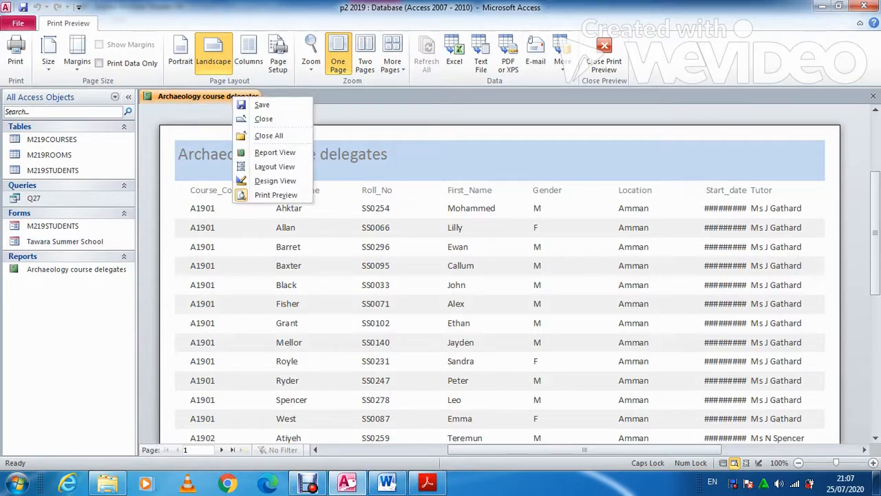
pyautogui.click(274, 167)
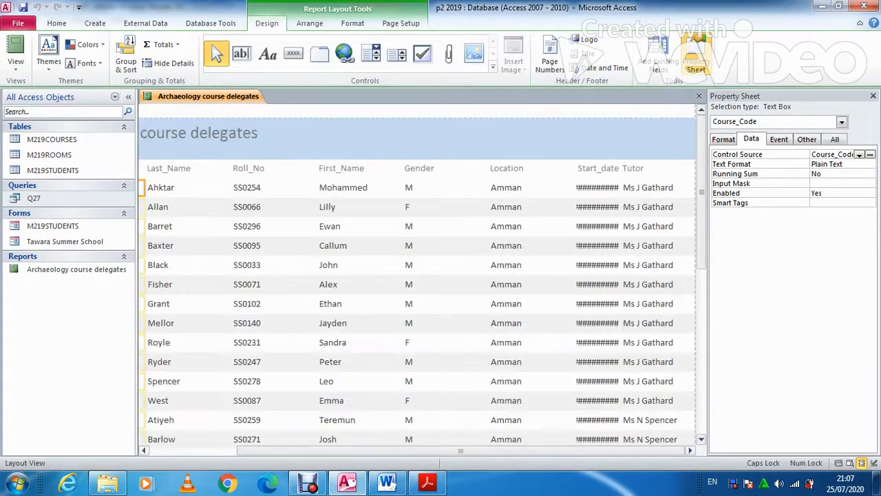
pyautogui.click(597, 169)
pyautogui.keyDown('shift'); pyautogui.click(598, 188); pyautogui.keyUp('shift')
pyautogui.moveTo(576, 188); pyautogui.dragTo(540, 188)
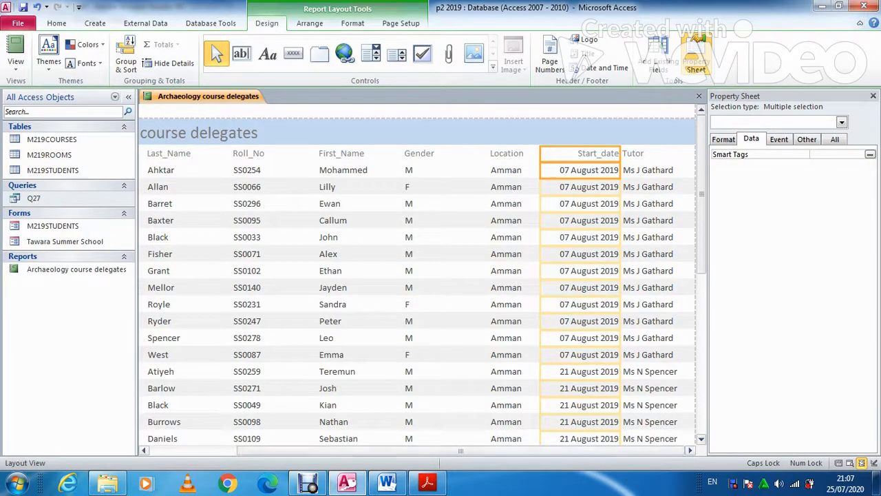
# Check both pages of the report in Print Preview against the exam paper
pyautogui.click(15, 55)
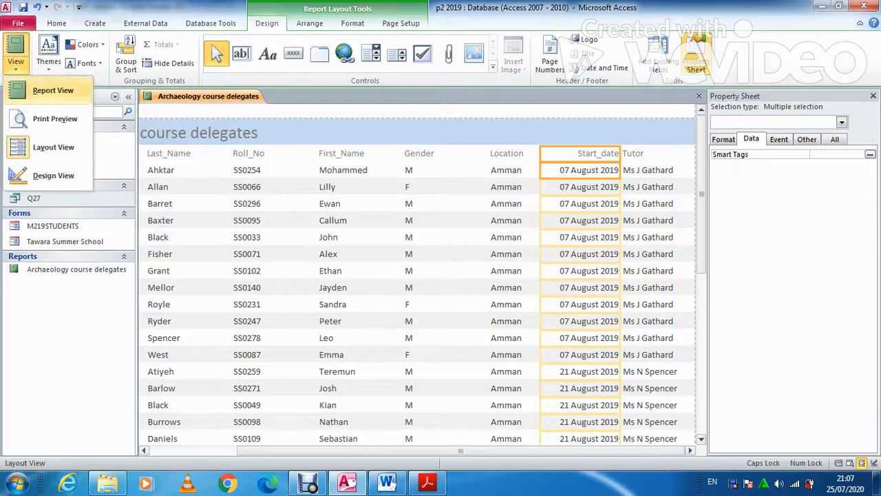
pyautogui.click(49, 118)
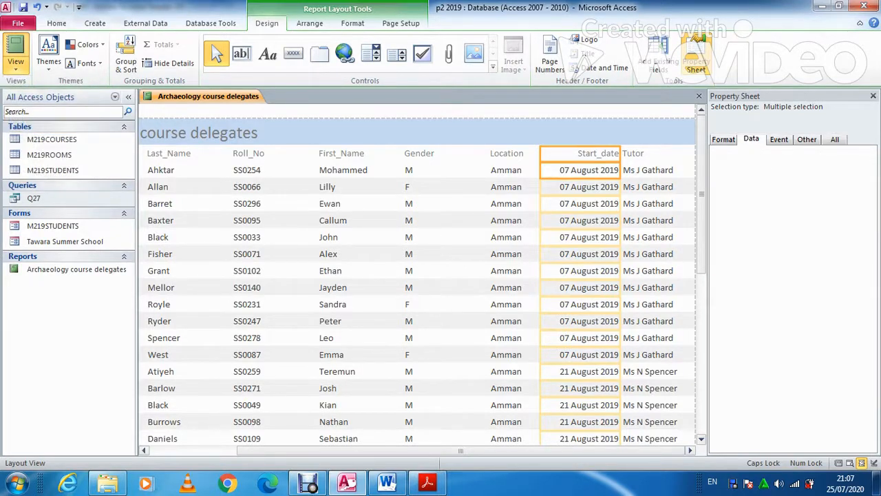
pyautogui.click(221, 450)
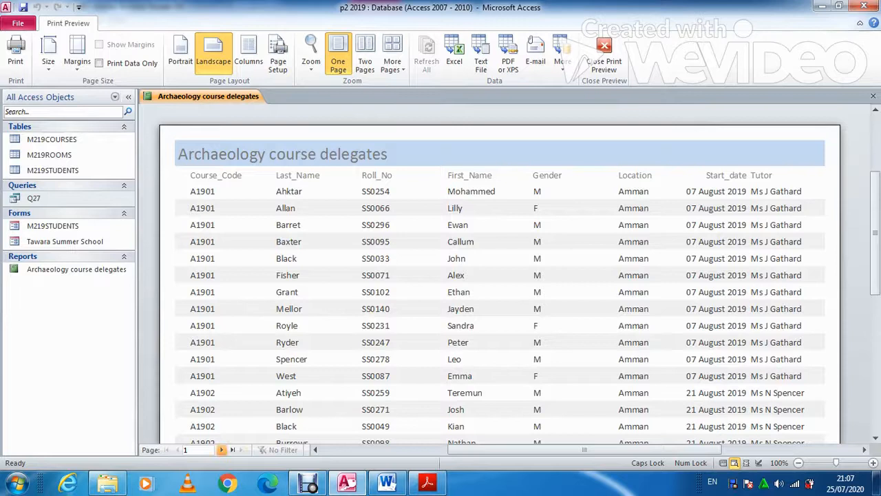
pyautogui.click(177, 450)
pyautogui.click(427, 482)
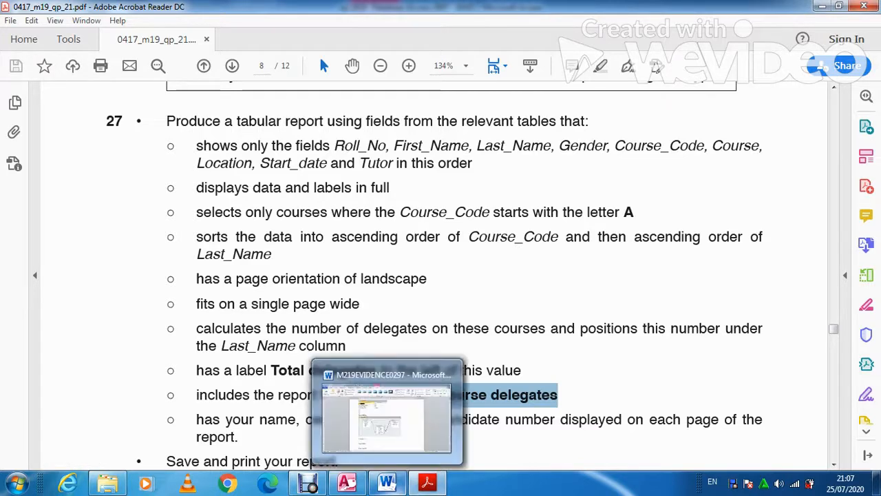
pyautogui.click(347, 483)
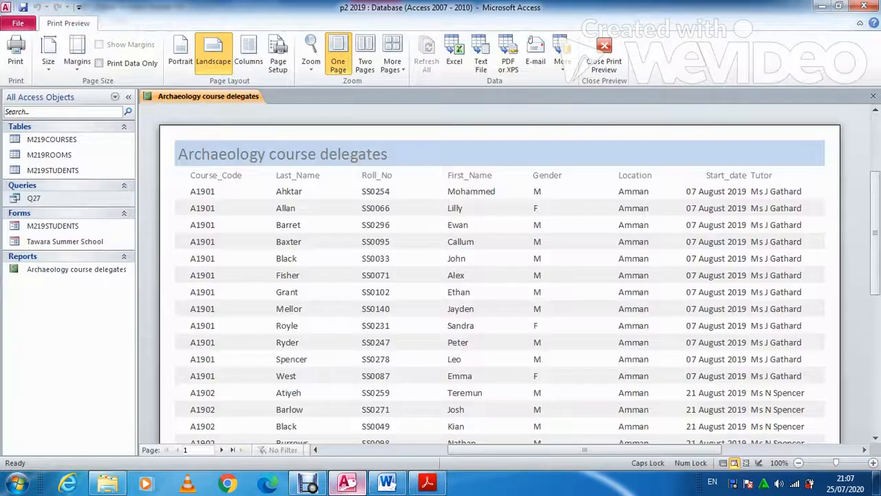
pyautogui.rightClick(247, 97)
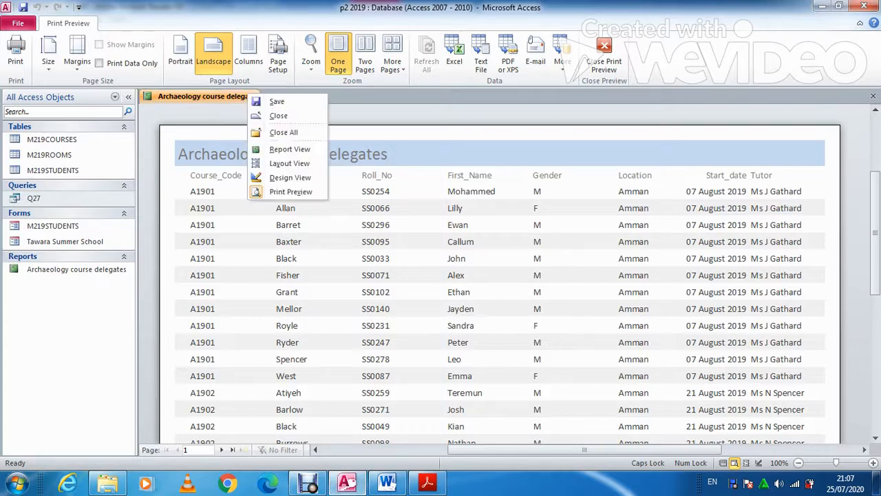
pyautogui.press('Escape')
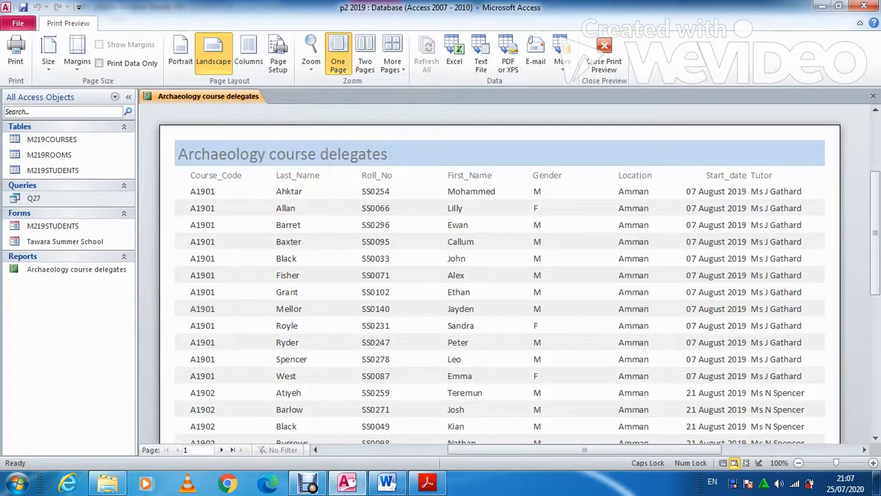
pyautogui.rightClick(200, 94)
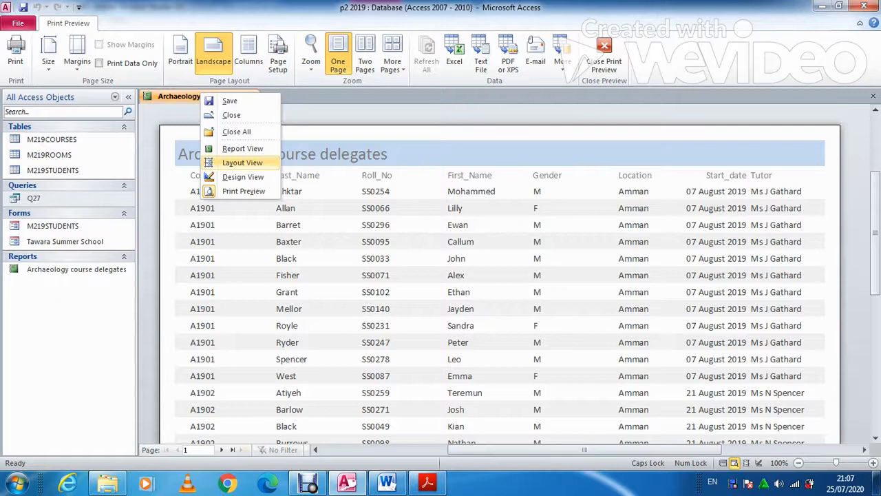
# In Layout View, add a Count Records total under the Last_Name column
pyautogui.click(242, 162)
pyautogui.click(275, 170)
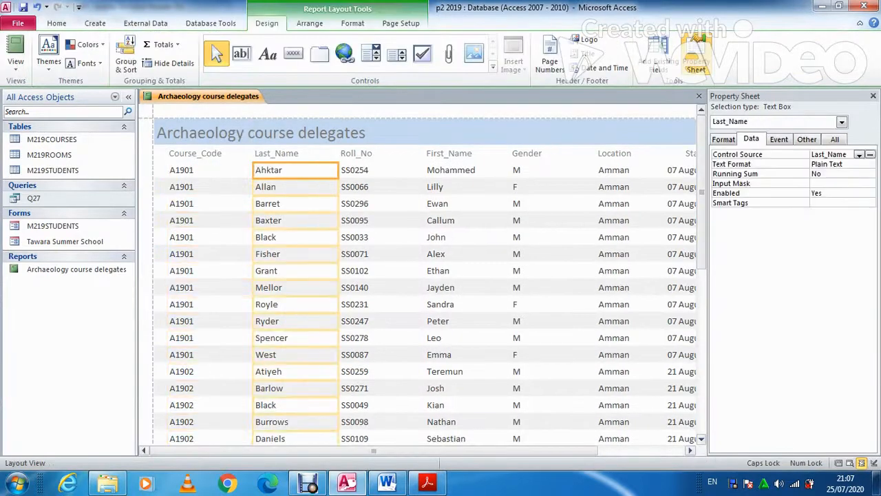
pyautogui.click(163, 44)
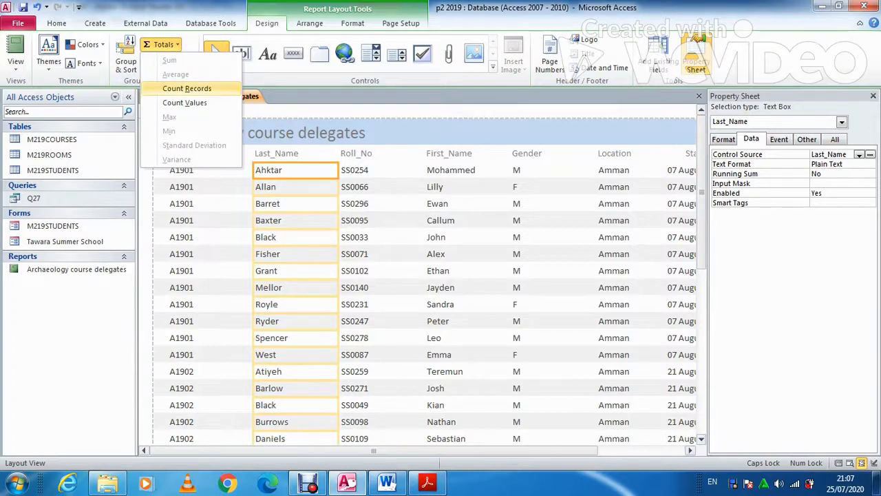
pyautogui.click(187, 88)
# Caption the delegate count of 36 as 'Total delegates'
pyautogui.click(427, 482)
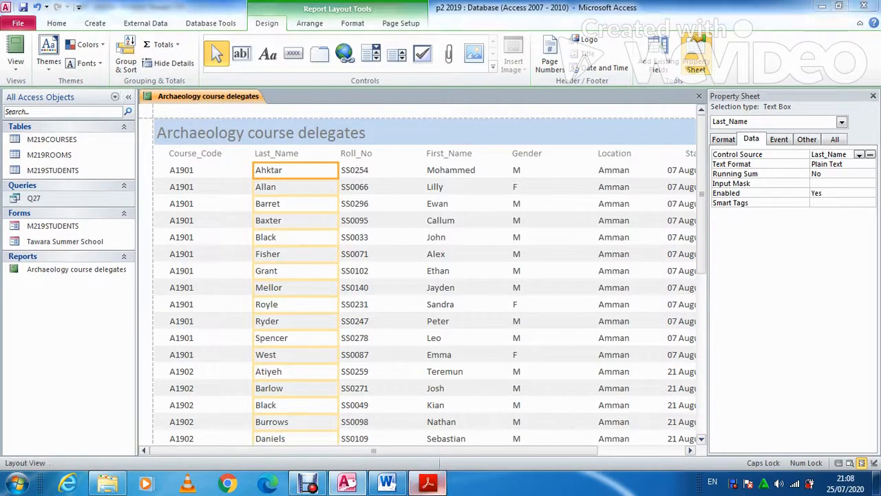
pyautogui.moveTo(272, 371); pyautogui.dragTo(375, 370)
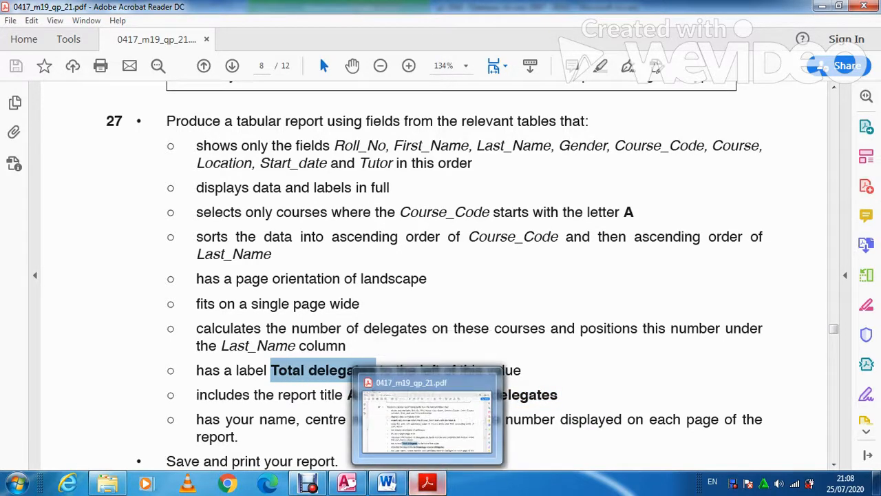
pyautogui.click(428, 482)
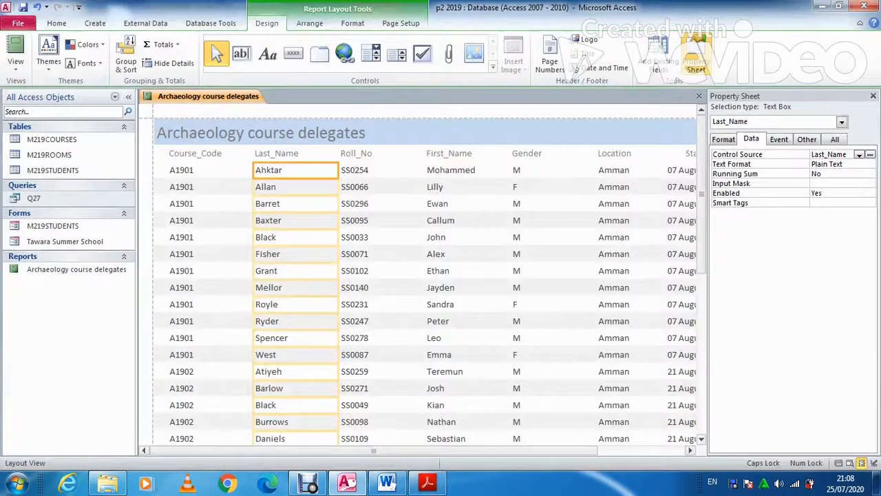
pyautogui.scroll(-10, 423, 275)
pyautogui.click(329, 400)
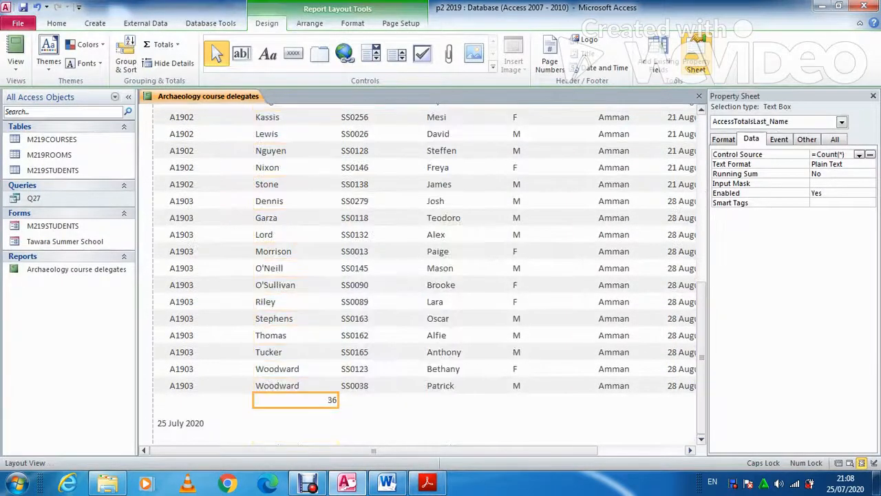
pyautogui.rightClick(322, 402)
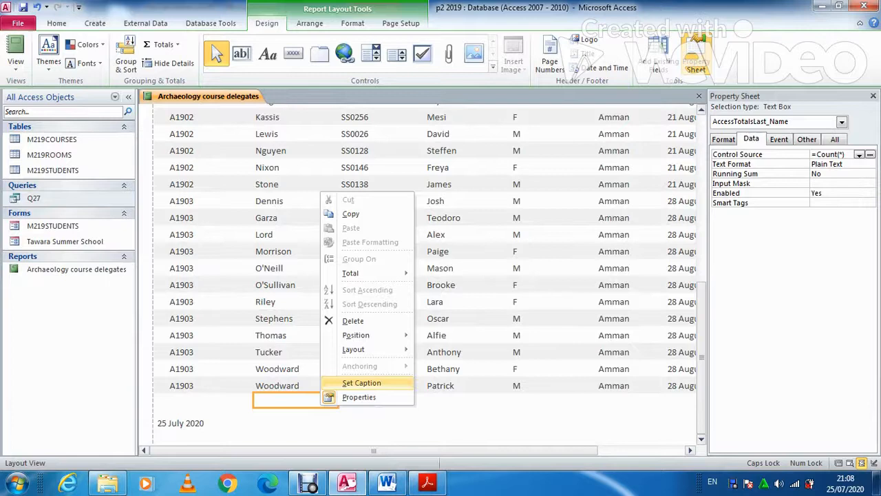
pyautogui.click(361, 383)
pyautogui.moveTo(251, 414); pyautogui.dragTo(196, 414)
pyautogui.write('Total delegates')
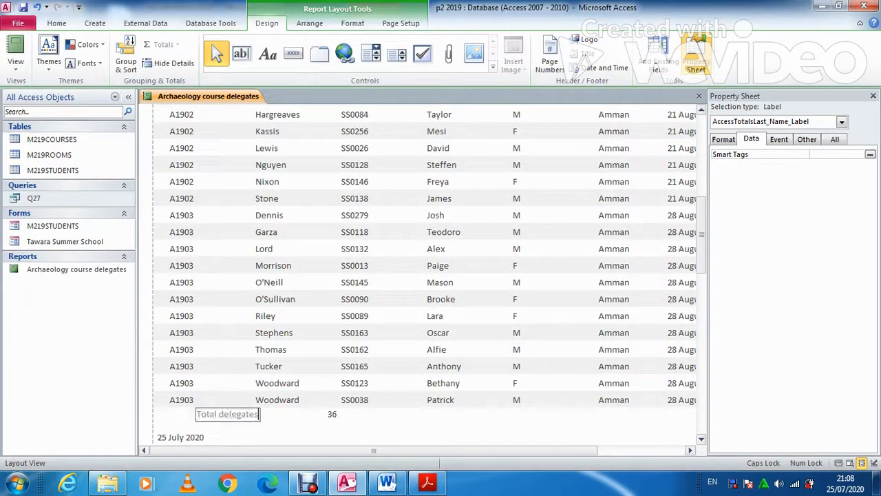
pyautogui.click(426, 482)
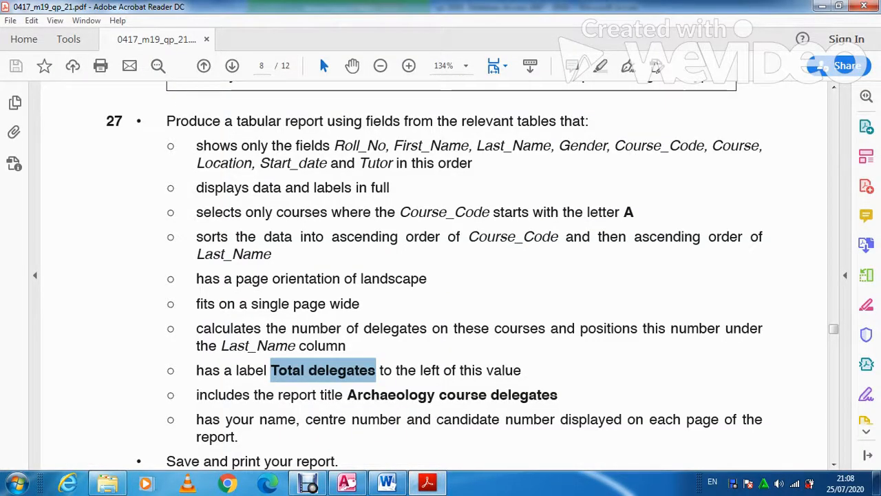
pyautogui.scroll(-2, 441, 275)
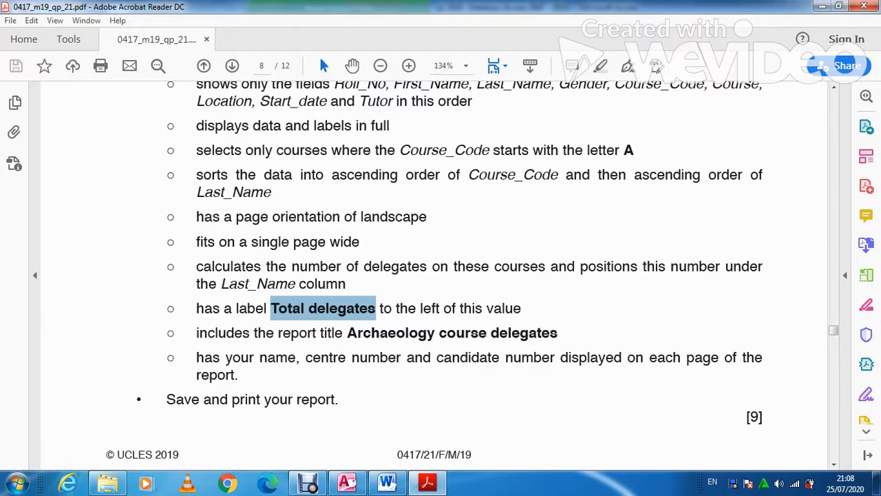
pyautogui.click(428, 482)
pyautogui.rightClick(209, 95)
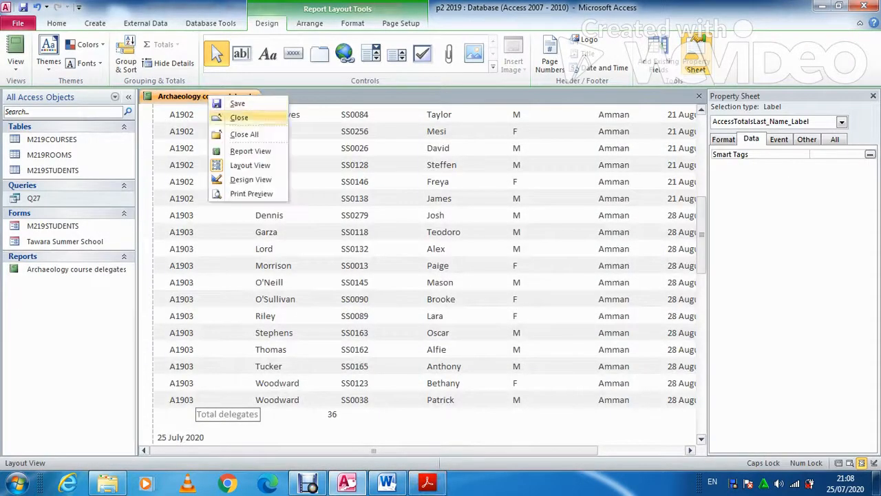
# In Design View, draw a Page Footer label with the candidate's name, centre and candidate numbers
pyautogui.click(251, 179)
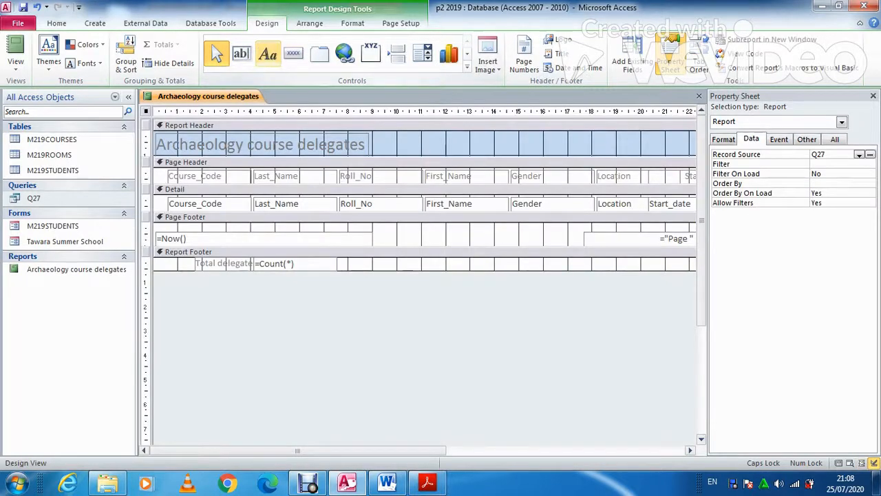
pyautogui.click(268, 53)
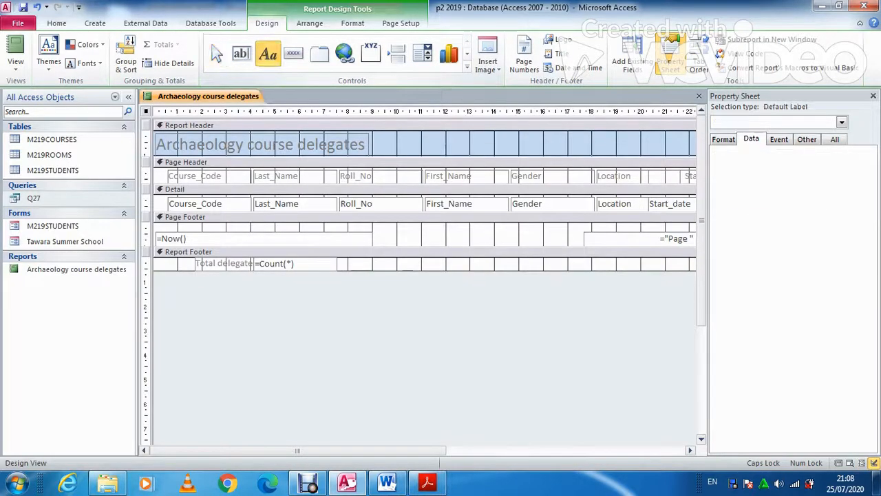
pyautogui.click(400, 231)
pyautogui.moveTo(399, 231); pyautogui.dragTo(550, 245)
pyautogui.write('F')
pyautogui.press('capslock')
pyautogui.write('ahim')
pyautogui.press('capslock')
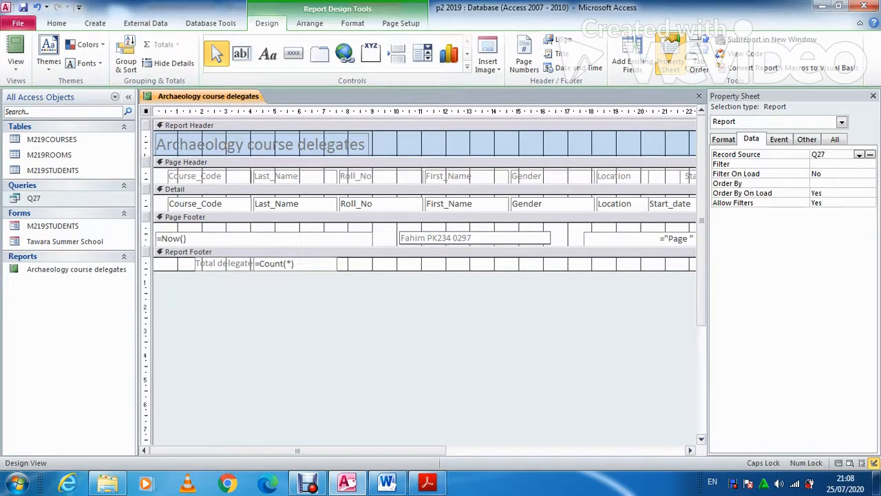
# Check the footer on both pages in Print Preview, then return to Design View
pyautogui.click(16, 68)
pyautogui.click(55, 119)
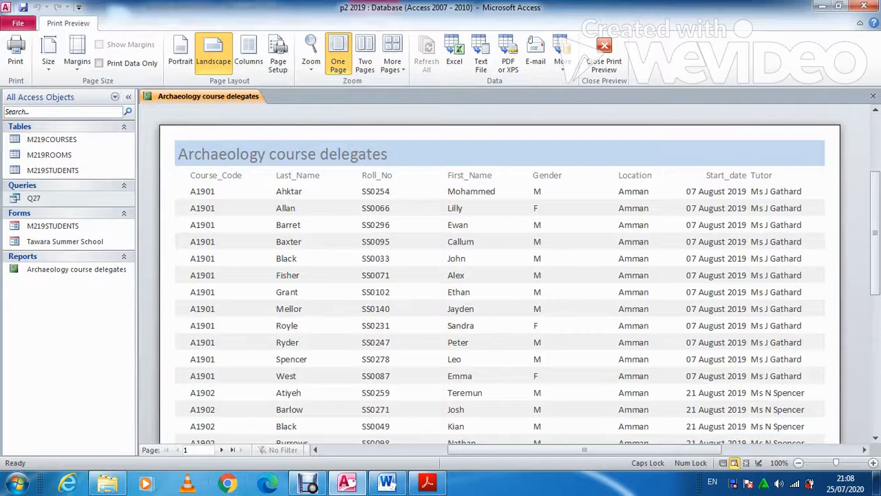
pyautogui.scroll(-3, 500, 276)
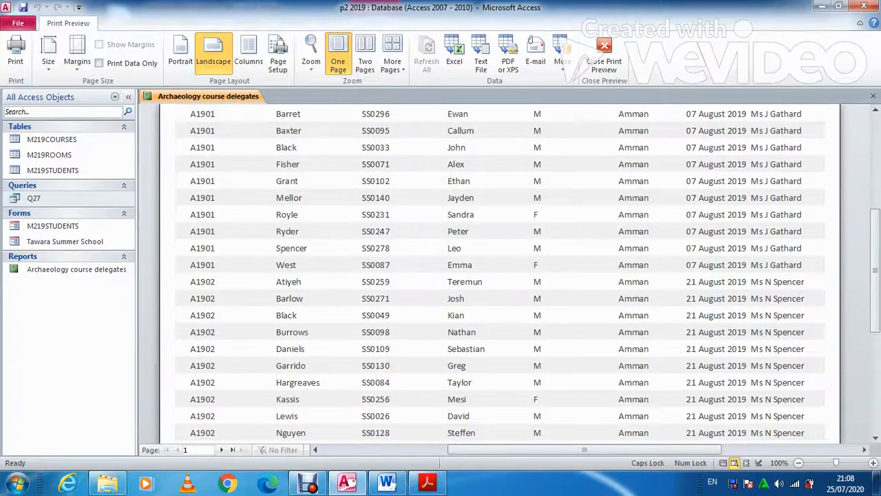
pyautogui.scroll(-5, 501, 275)
pyautogui.click(221, 450)
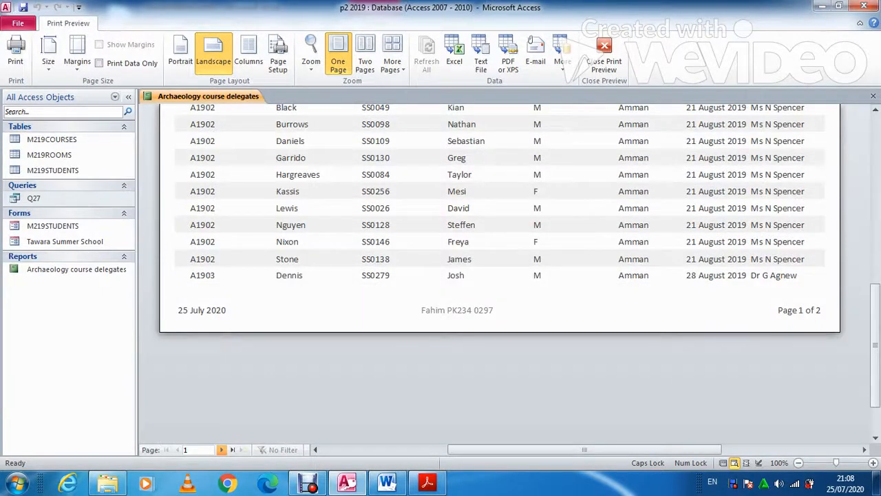
pyautogui.scroll(2, 501, 275)
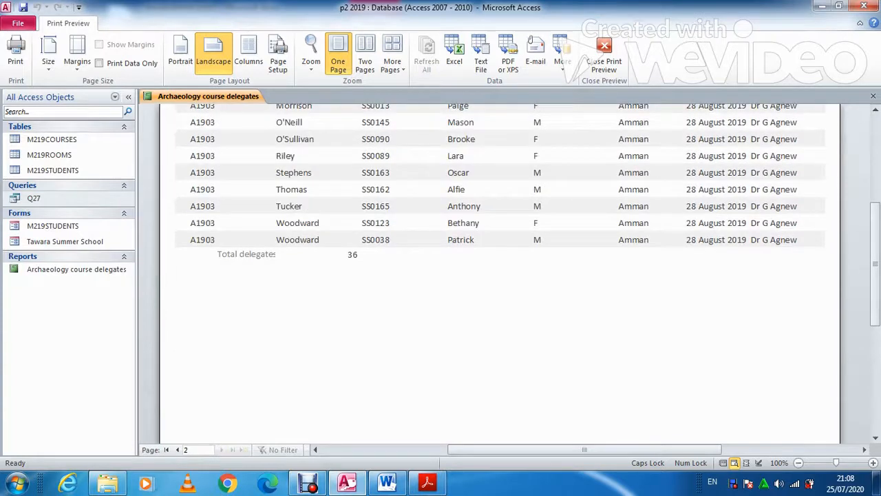
pyautogui.scroll(4, 501, 276)
pyautogui.click(604, 55)
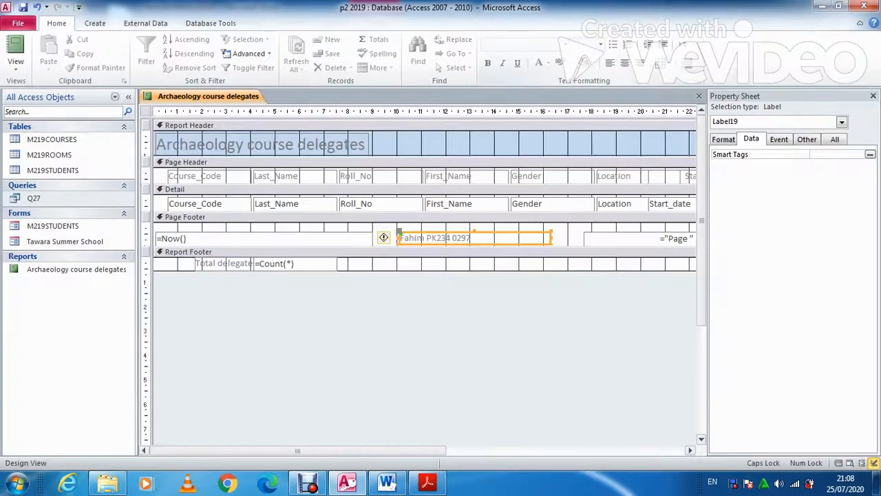
# Edit the Report Footer's Total delegates count box to read =Count([last_Name])
pyautogui.click(427, 482)
pyautogui.scroll(-8, 434, 276)
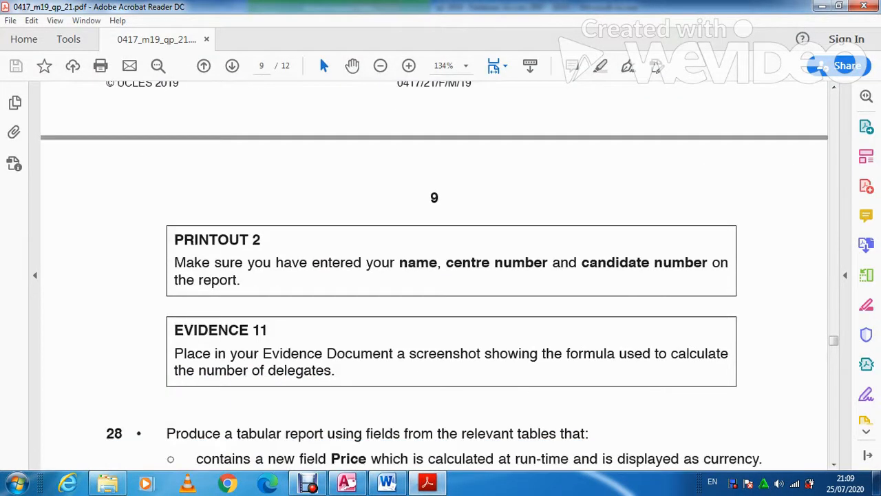
pyautogui.scroll(-2, 434, 276)
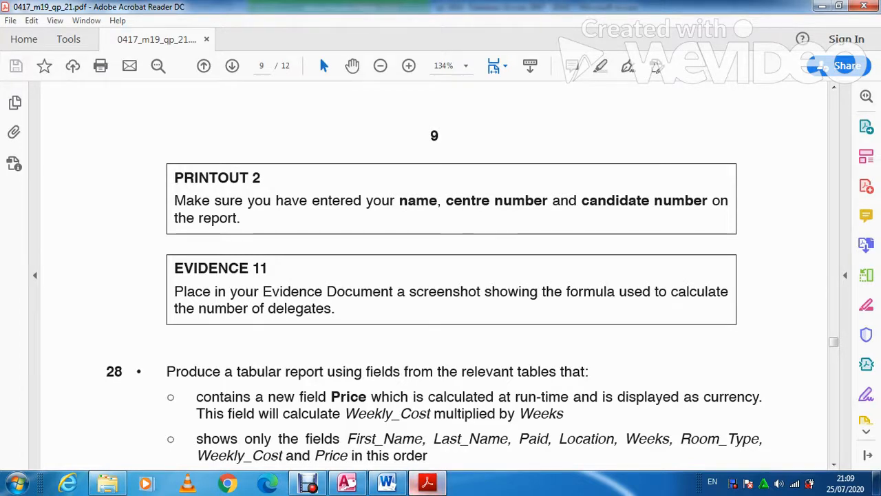
pyautogui.click(347, 484)
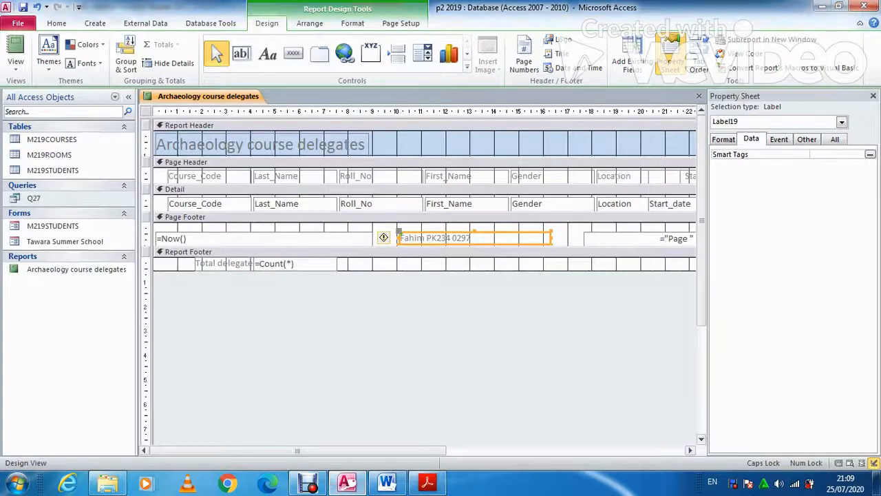
pyautogui.click(296, 263)
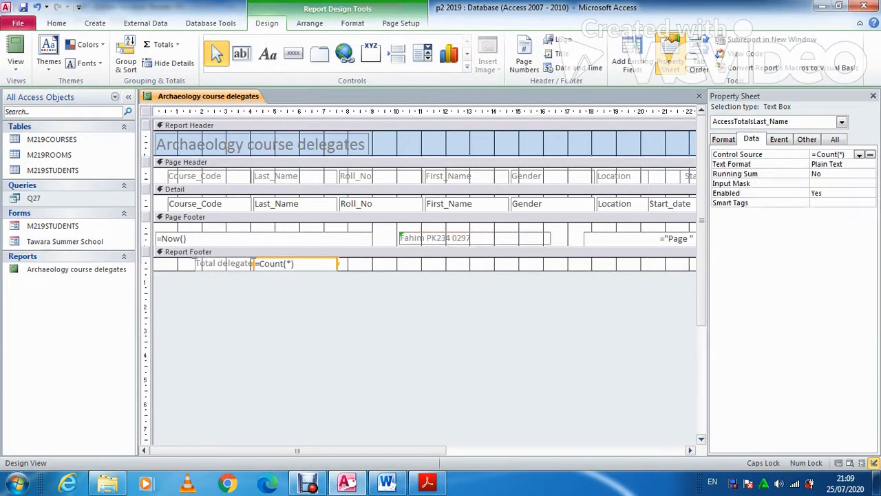
pyautogui.click(290, 263)
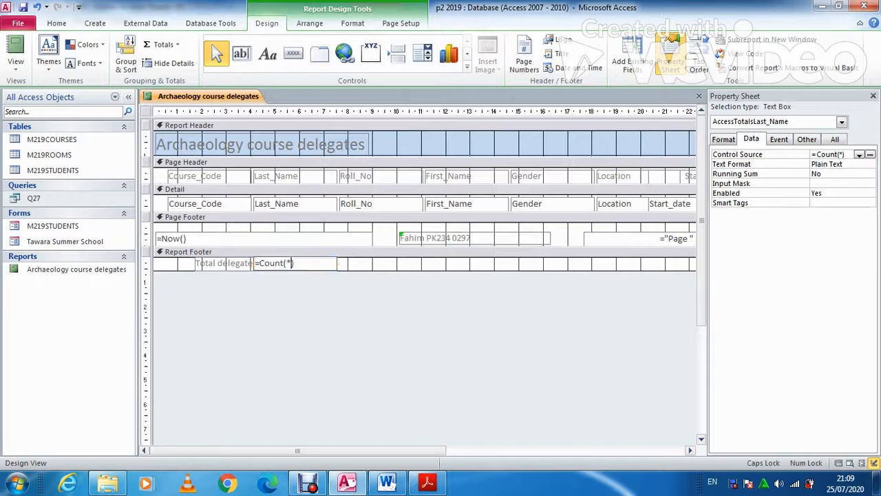
pyautogui.press('BackSpace')
pyautogui.write('[lA')
pyautogui.press('BackSpace')
pyautogui.press('capslock')
pyautogui.write('ast_Name')
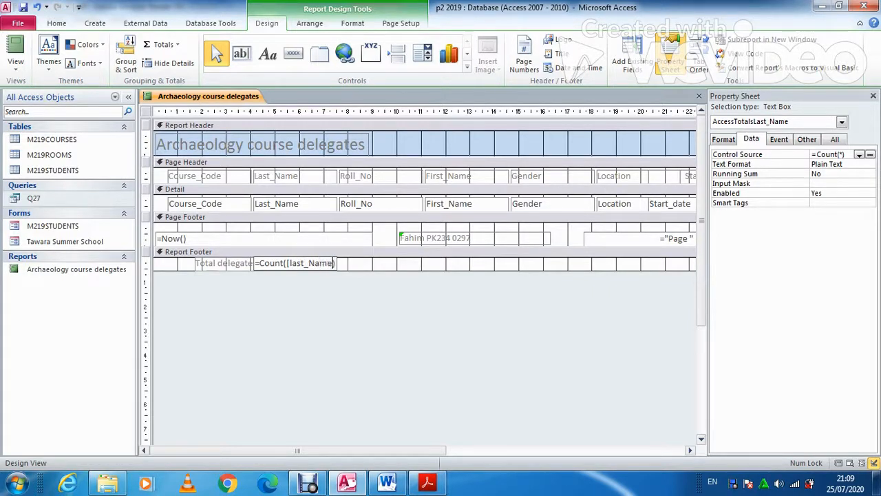
pyautogui.write(']')
pyautogui.click(427, 261)
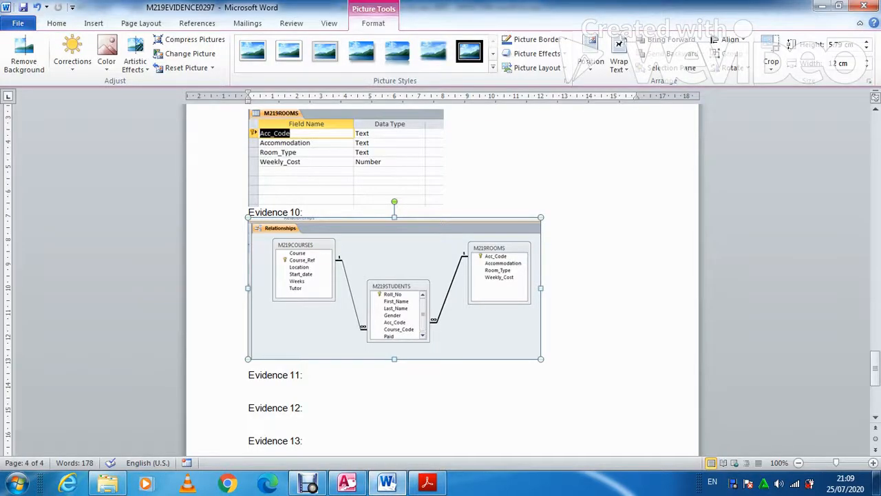
# Paste the Access screenshot under Evidence 11, crop it to the Total delegates =Count([last_Name]) row, and save
pyautogui.click(250, 397)
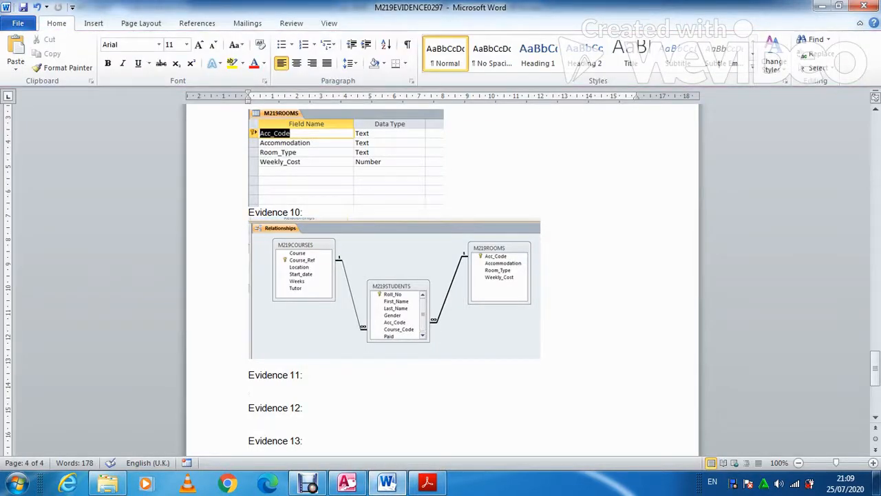
pyautogui.hotkey('ctrl', 'v')
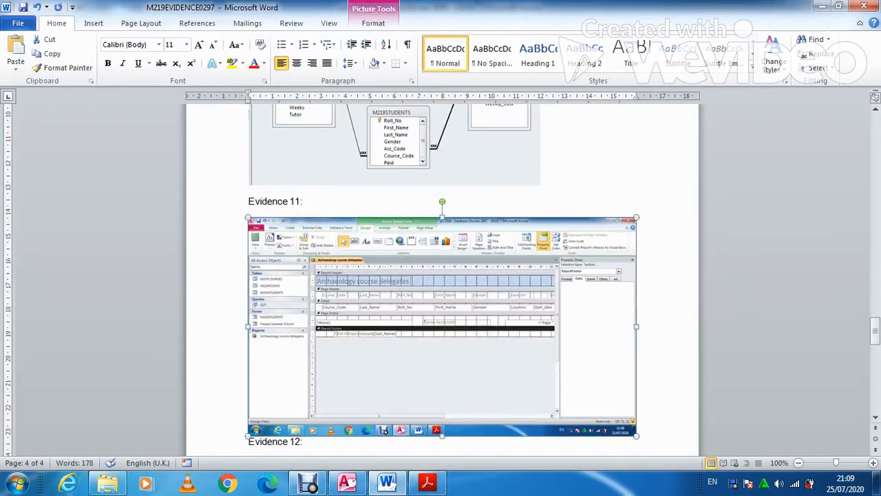
pyautogui.click(373, 22)
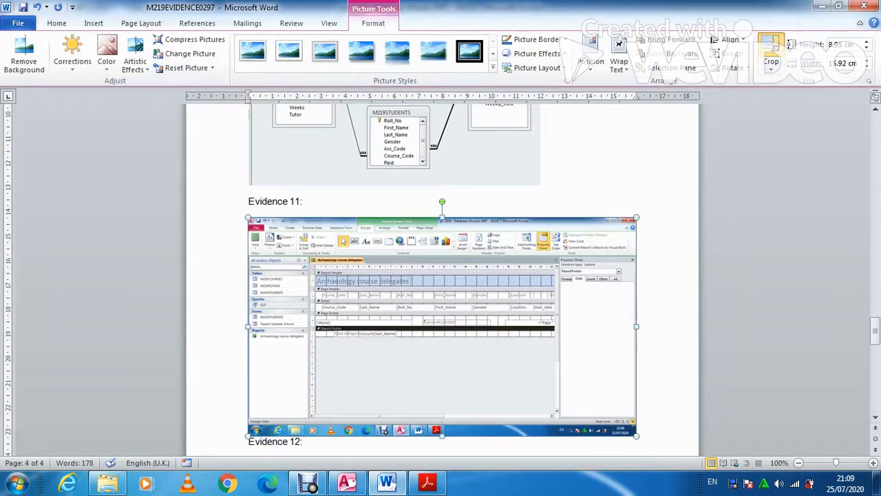
pyautogui.click(772, 43)
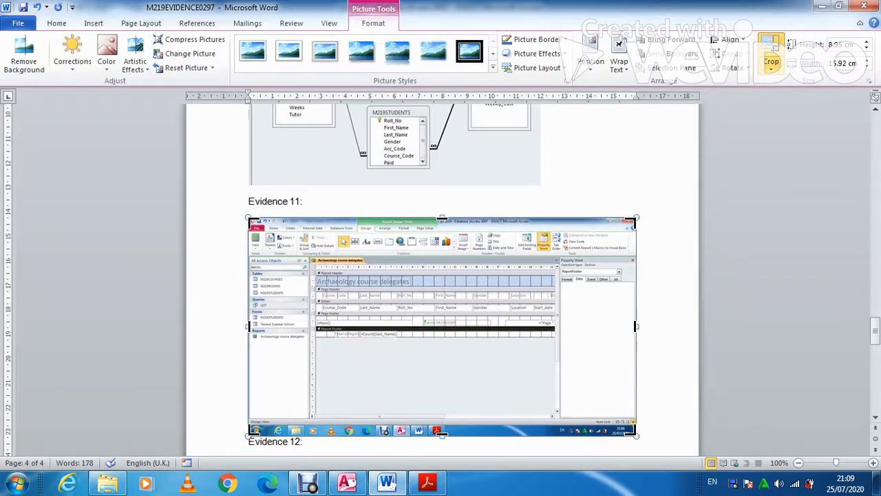
pyautogui.moveTo(635, 433); pyautogui.dragTo(406, 336)
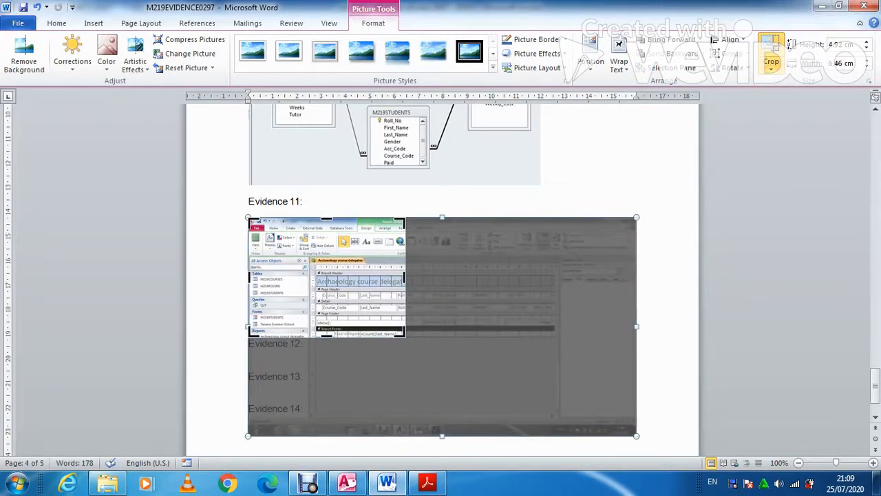
pyautogui.moveTo(248, 219); pyautogui.dragTo(331, 332)
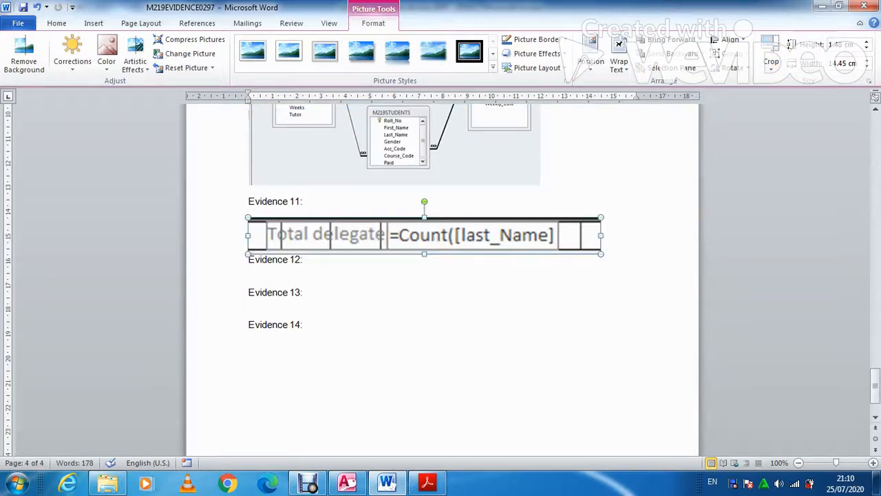
pyautogui.hotkey('ctrl', 's')
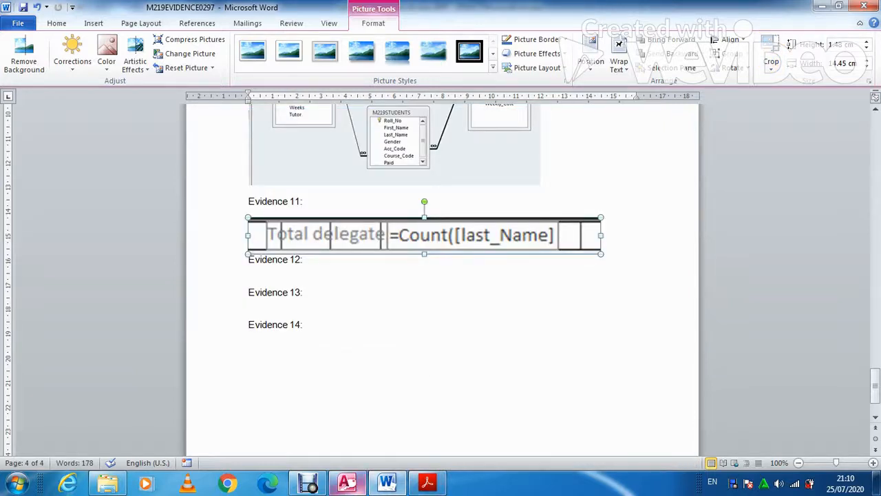
pyautogui.click(347, 482)
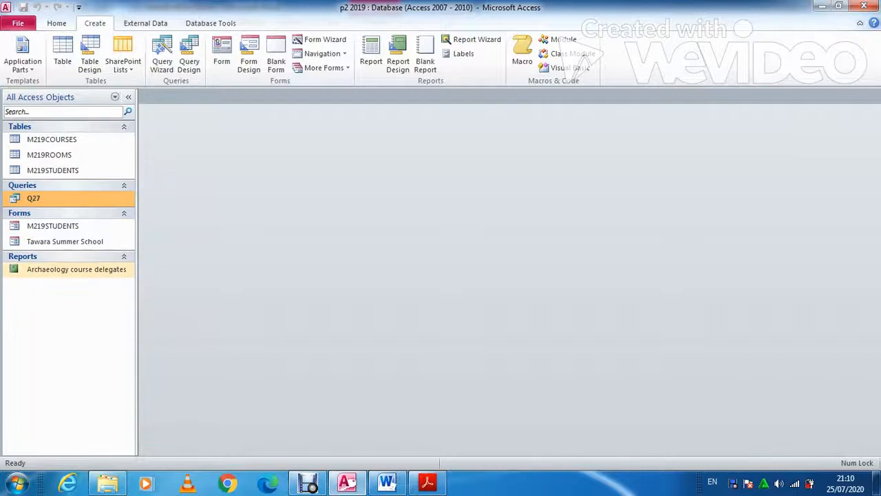
# Scroll the exam PDF down to question 28's Amman tabular report requirements
pyautogui.click(427, 482)
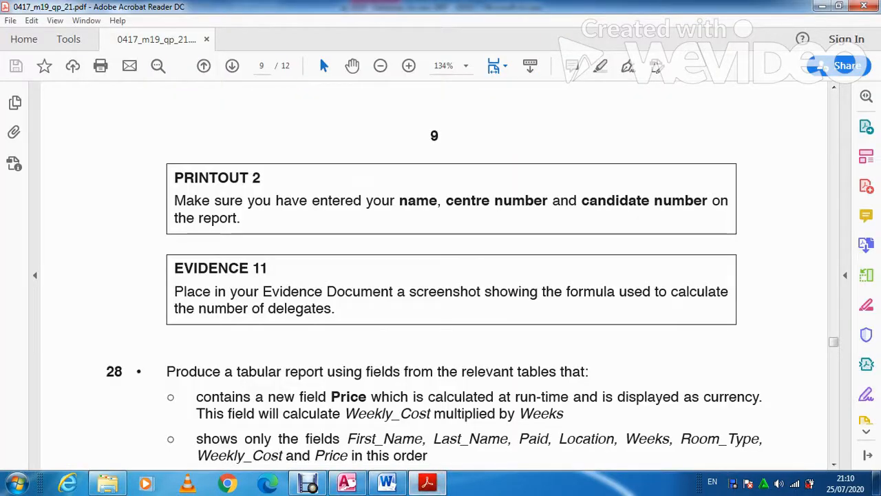
pyautogui.scroll(-5, 468, 275)
pyautogui.scroll(-2, 441, 276)
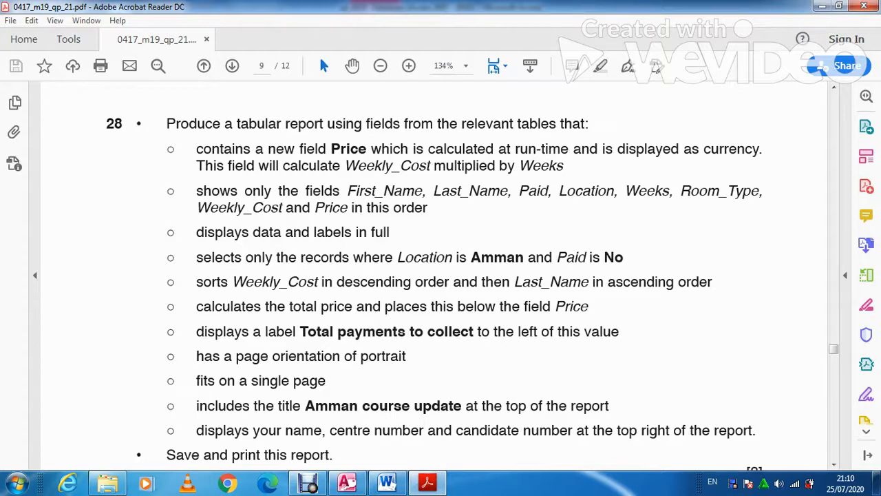
pyautogui.click(346, 482)
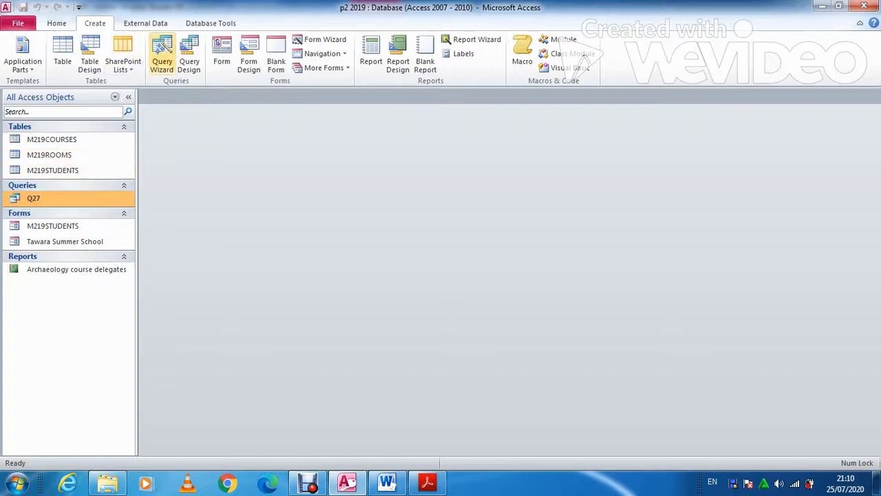
# Start the Simple Query Wizard and add First_Name, Last_Name and Paid from M219STUDENTS
pyautogui.click(162, 59)
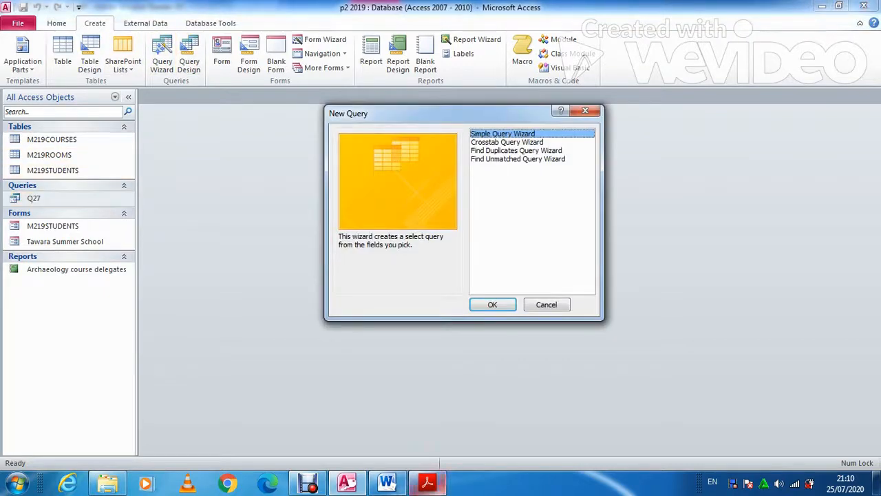
pyautogui.click(427, 482)
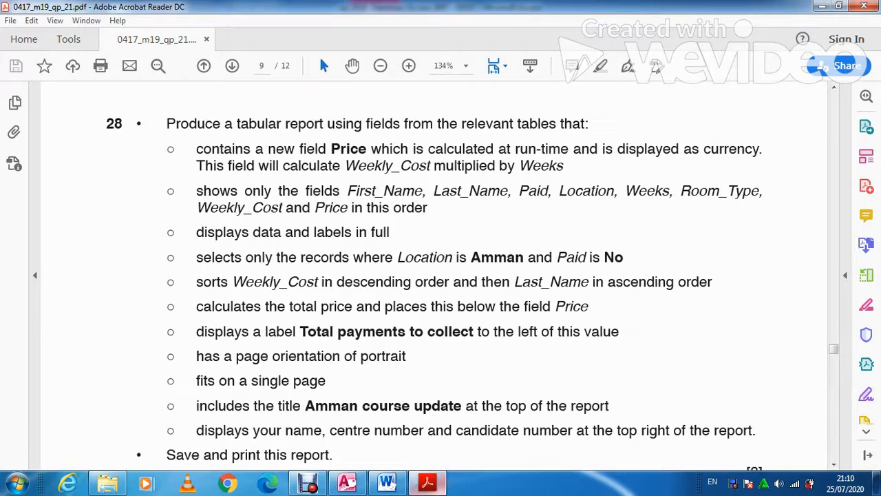
pyautogui.click(426, 481)
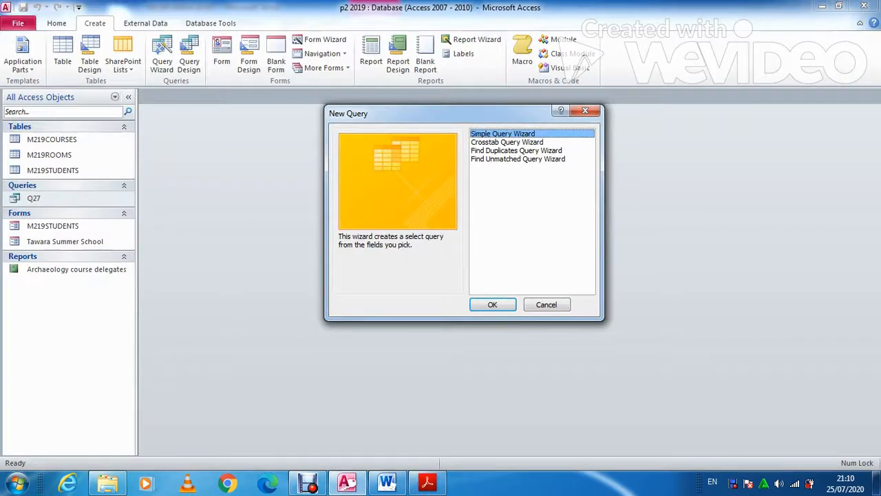
pyautogui.press('Return')
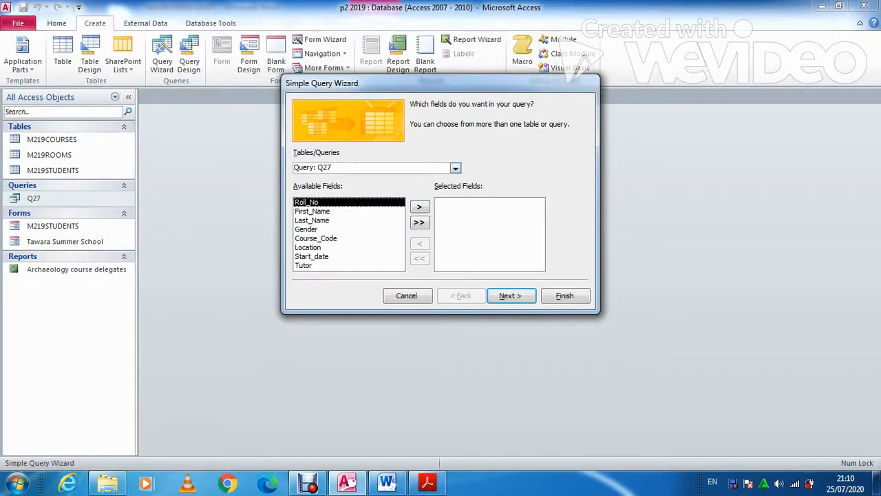
pyautogui.click(455, 168)
pyautogui.click(365, 196)
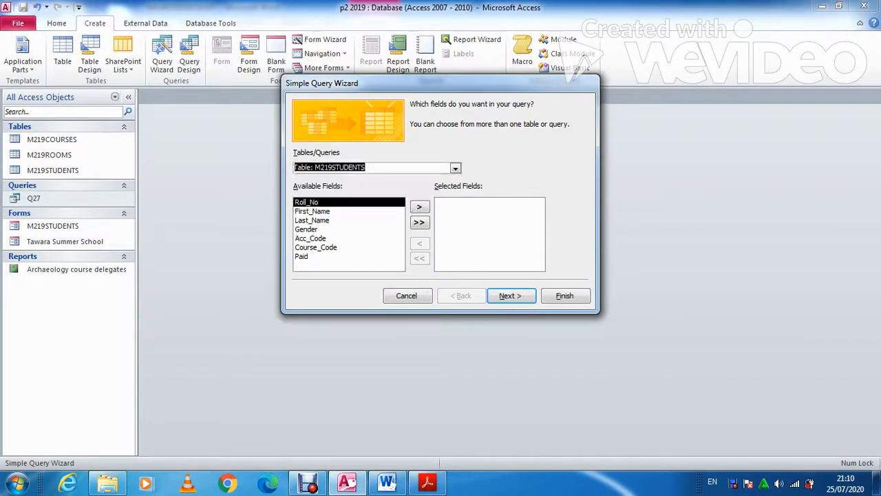
pyautogui.click(313, 211)
pyautogui.click(419, 206)
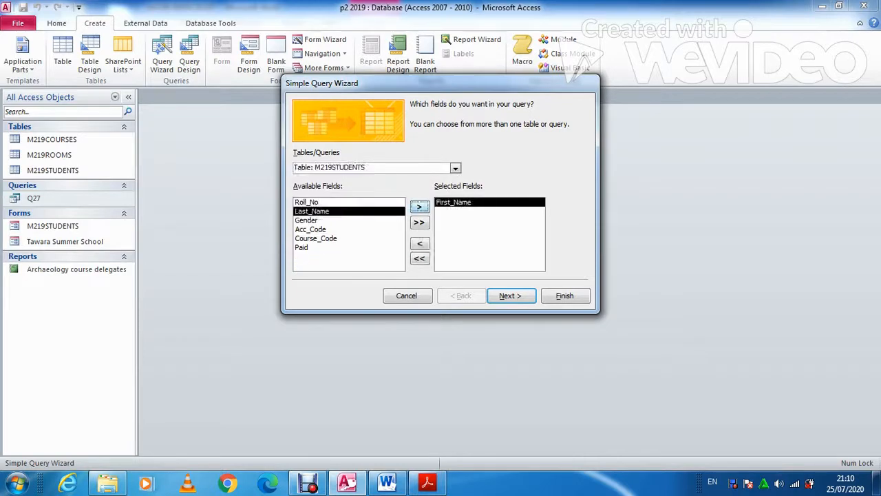
pyautogui.click(420, 207)
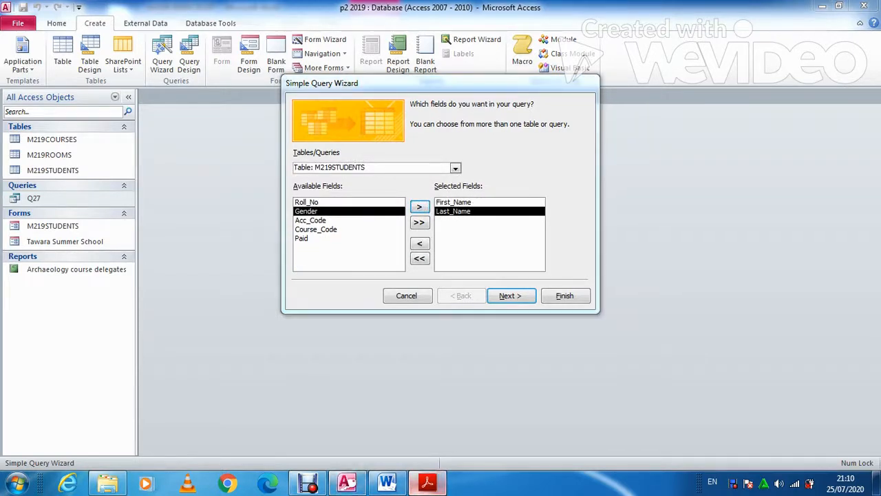
pyautogui.click(427, 483)
pyautogui.click(427, 483)
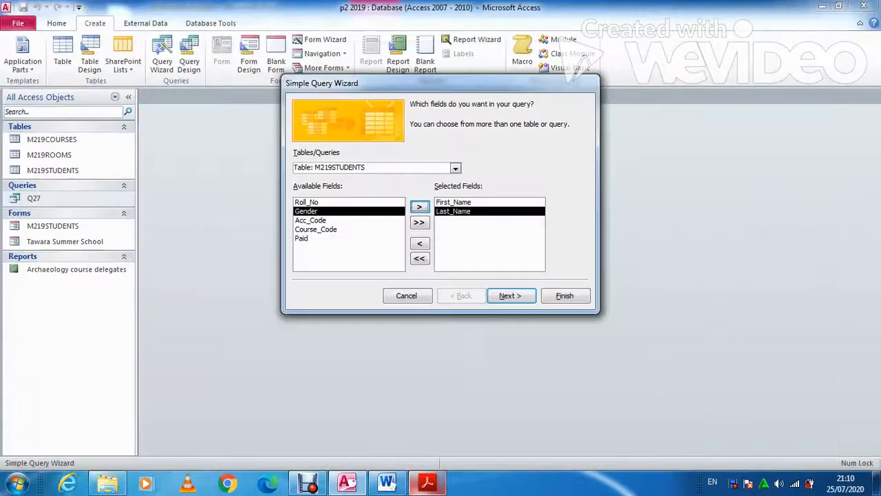
pyautogui.click(303, 238)
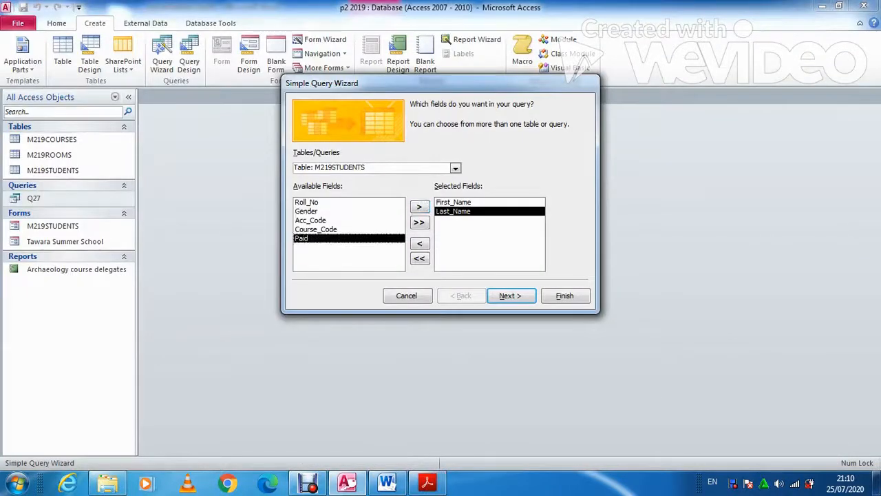
pyautogui.click(419, 206)
pyautogui.click(427, 483)
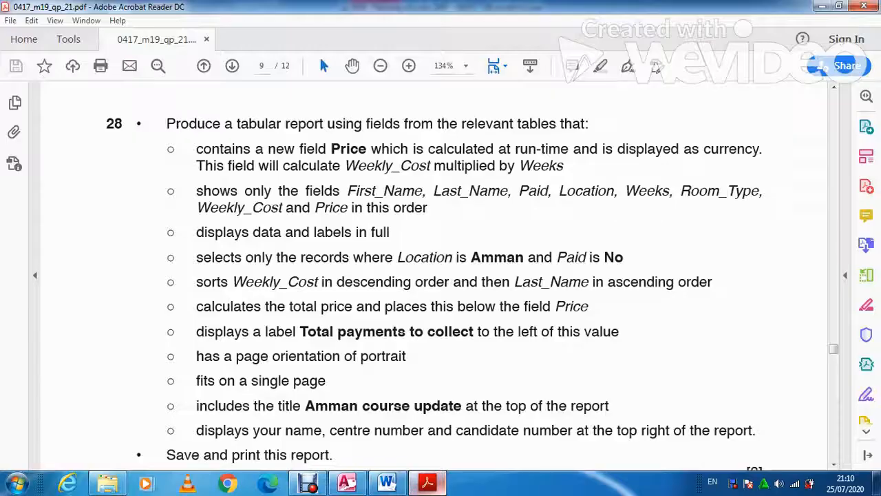
pyautogui.click(428, 483)
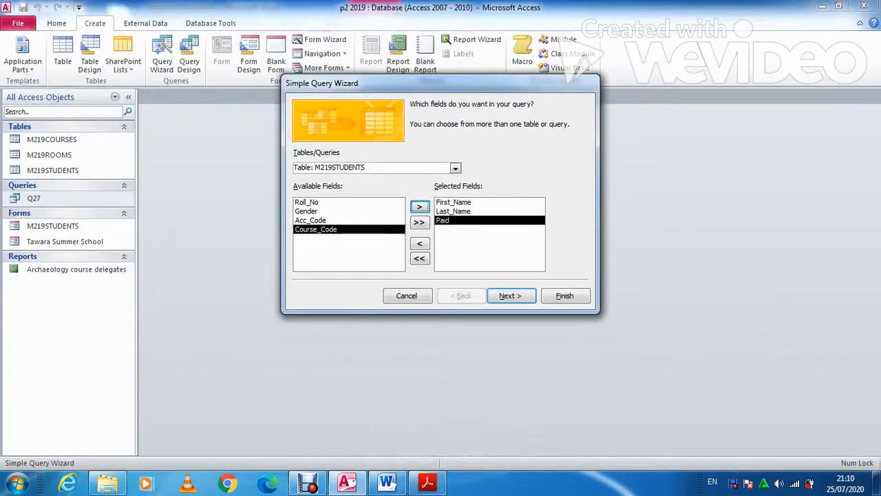
# Add Location and Weeks from M219COURSES, plus Room_Type and Weekly_Cost from M219ROOMS
pyautogui.click(455, 168)
pyautogui.click(330, 179)
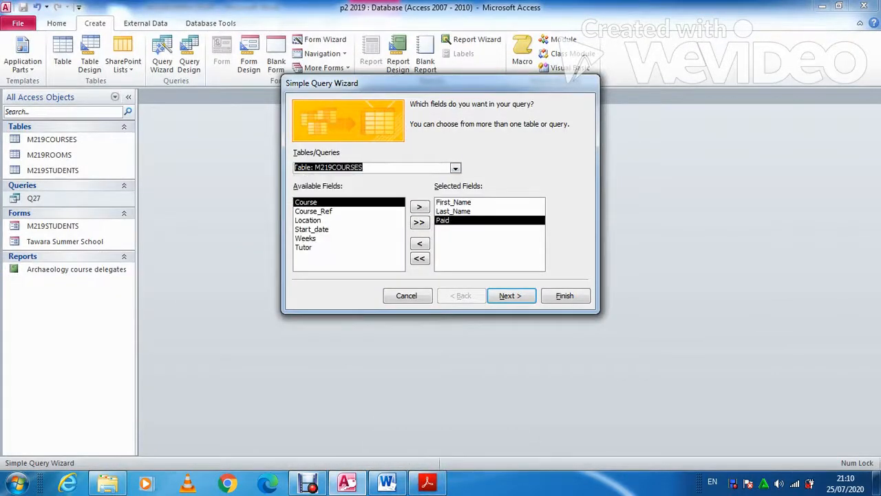
pyautogui.click(307, 220)
pyautogui.click(419, 207)
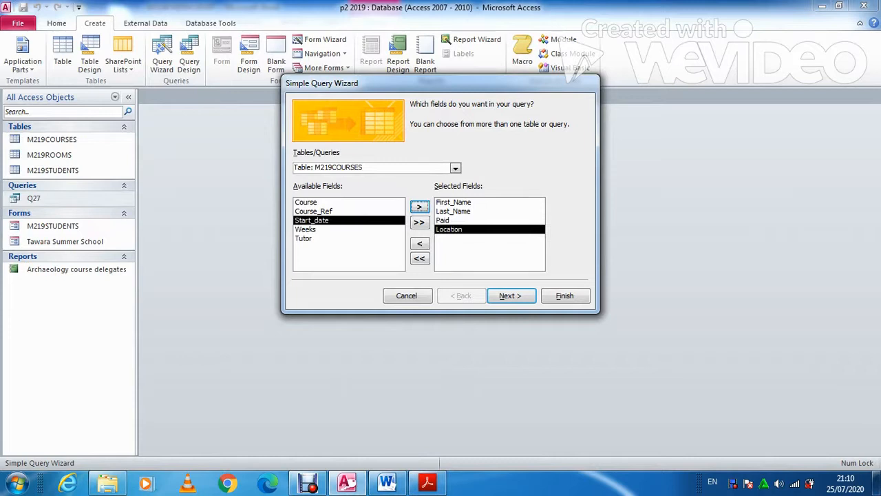
pyautogui.click(427, 483)
pyautogui.click(306, 229)
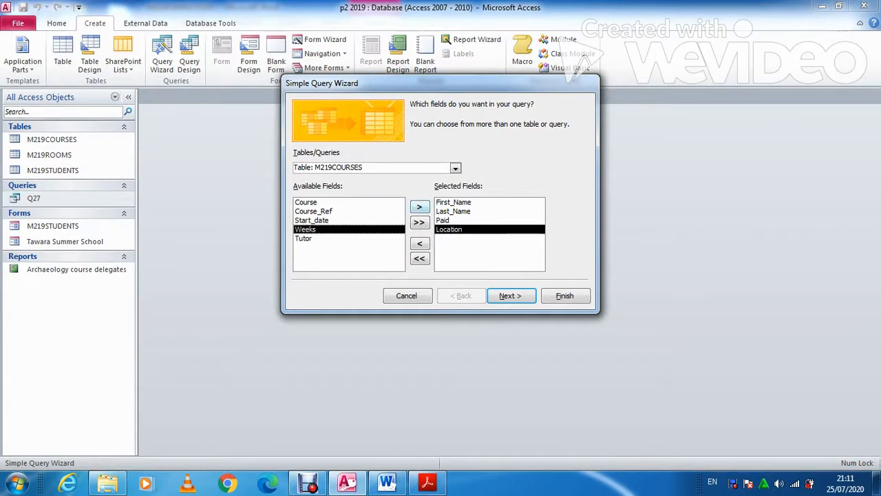
pyautogui.click(419, 206)
pyautogui.click(455, 168)
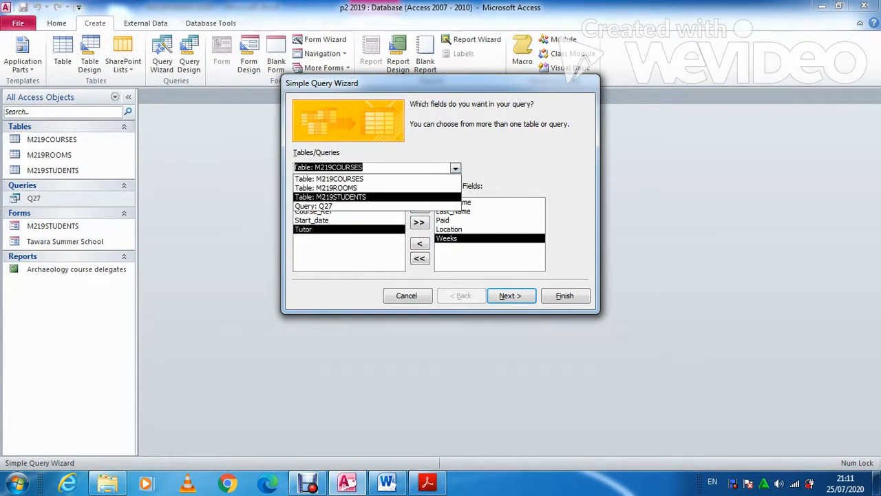
pyautogui.click(325, 187)
pyautogui.click(313, 220)
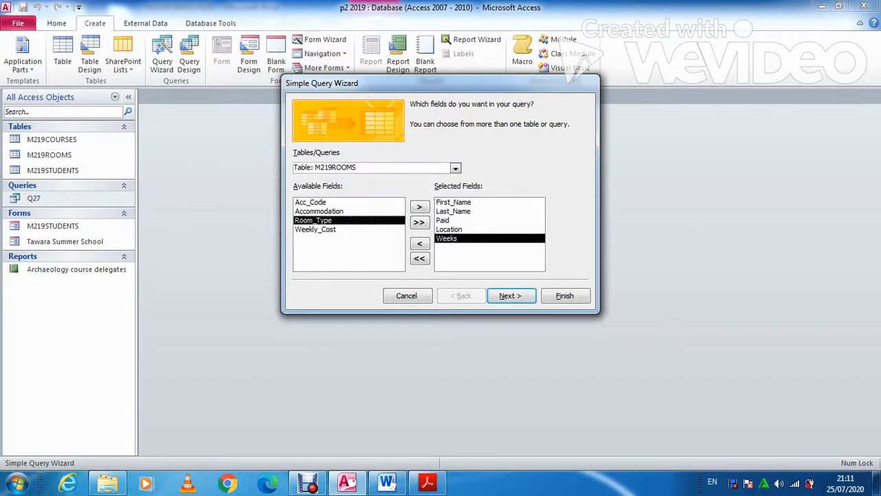
pyautogui.click(419, 206)
pyautogui.click(427, 482)
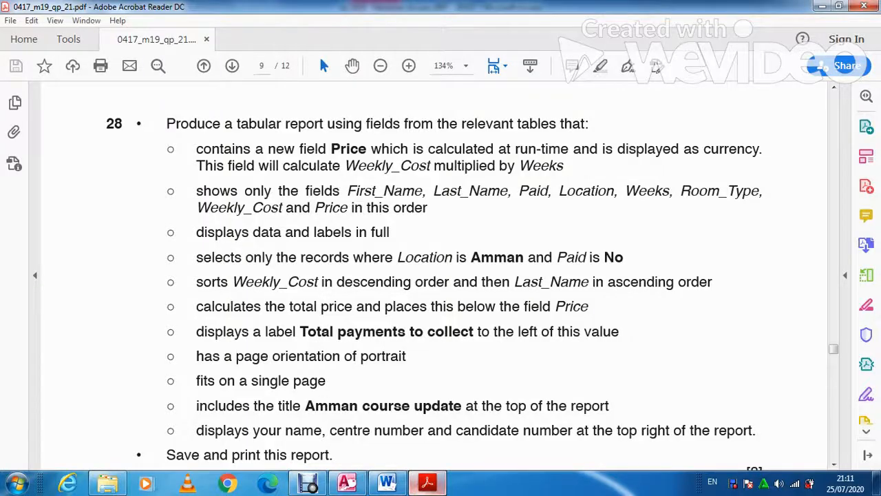
pyautogui.click(427, 482)
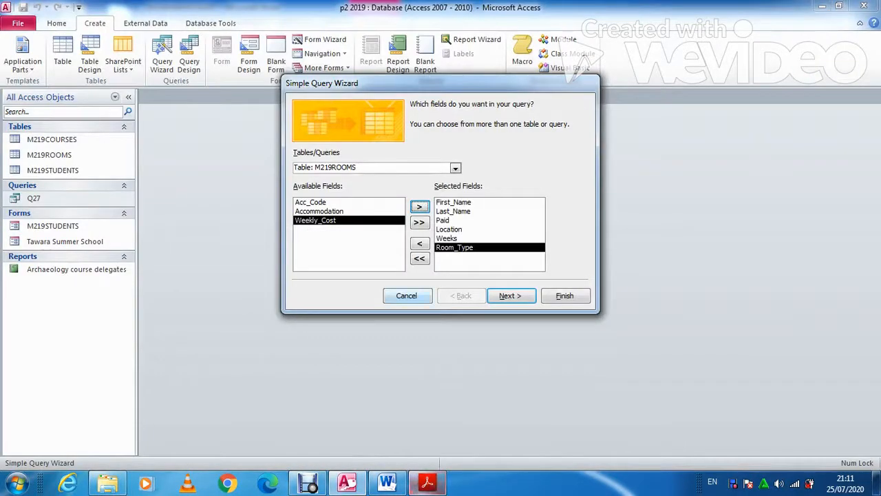
pyautogui.click(419, 206)
pyautogui.click(427, 482)
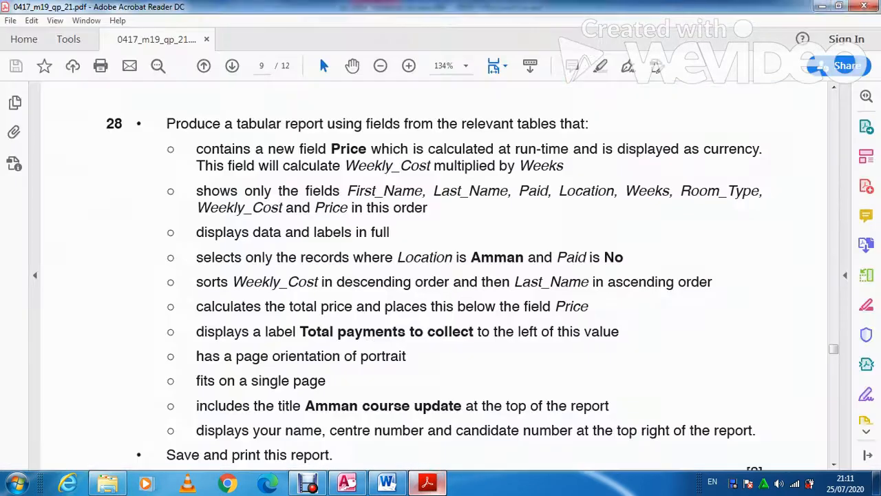
pyautogui.click(427, 482)
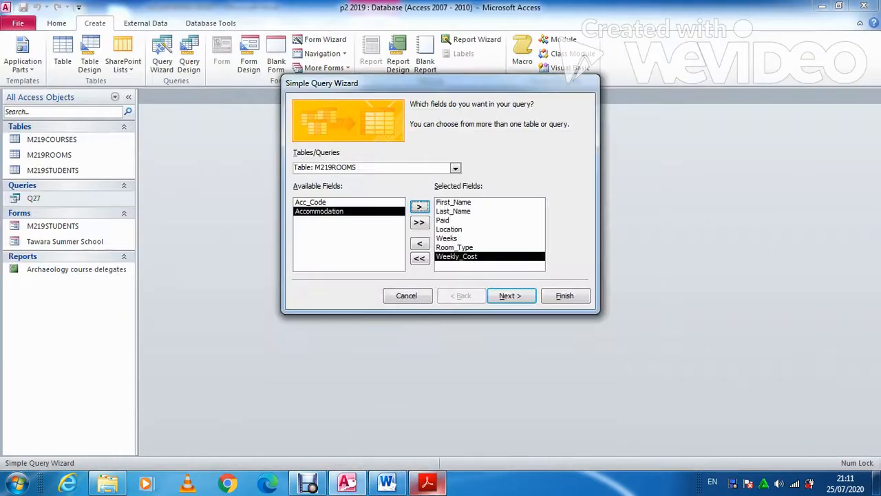
# Check the remaining fields available in M219COURSES, M219STUDENTS and M219ROOMS
pyautogui.click(455, 168)
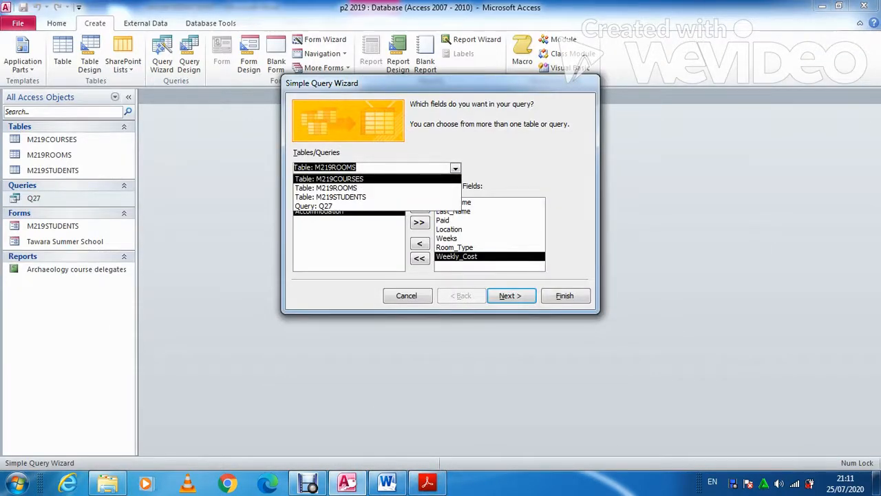
pyautogui.press('Return')
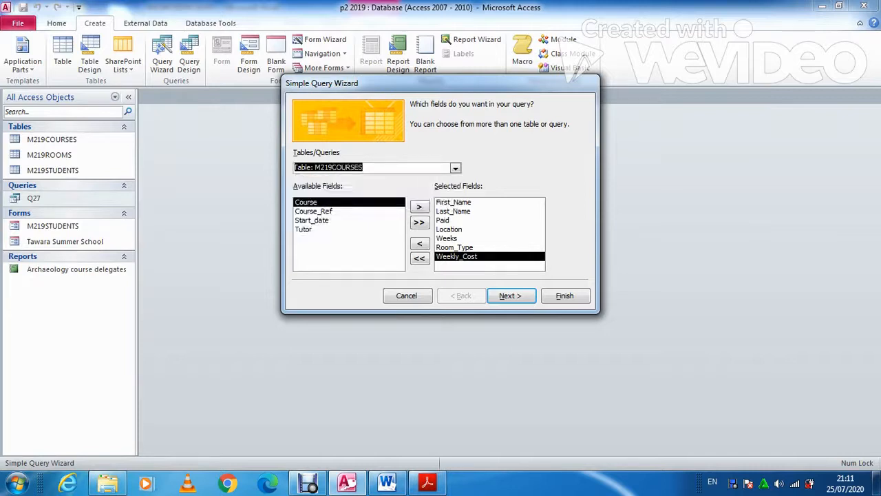
pyautogui.click(455, 167)
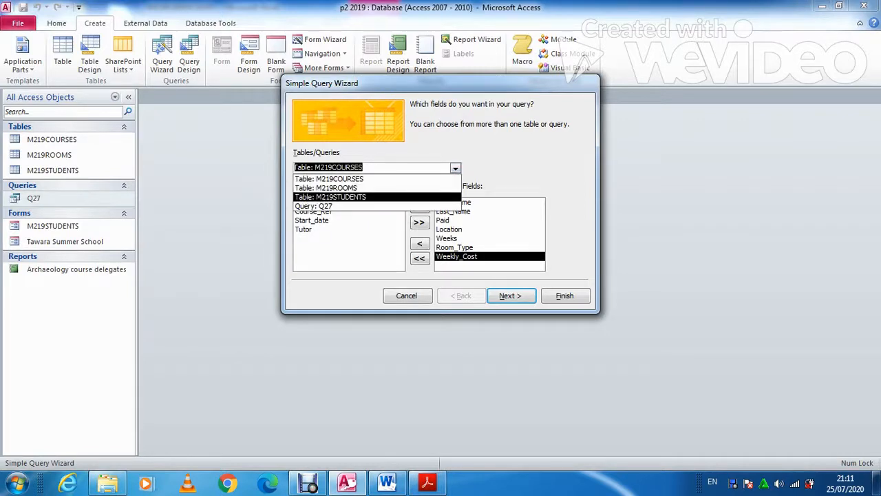
pyautogui.press('Return')
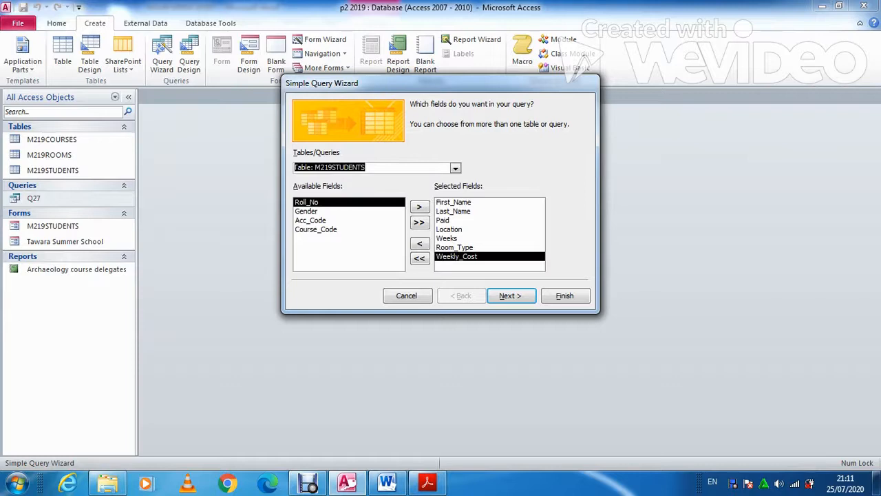
pyautogui.click(455, 168)
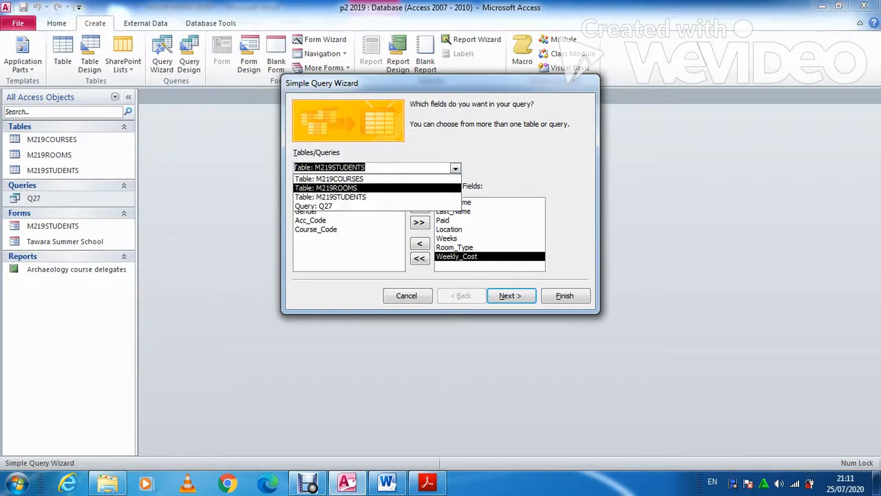
pyautogui.click(377, 187)
pyautogui.click(455, 168)
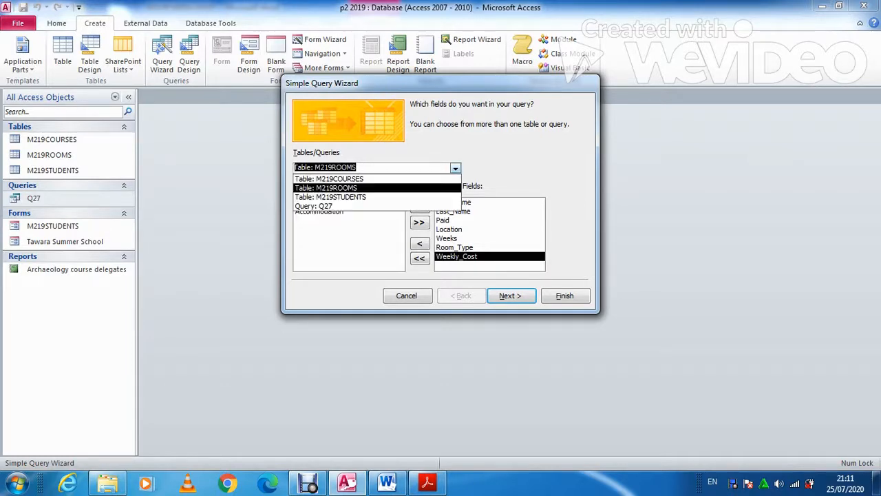
pyautogui.click(377, 179)
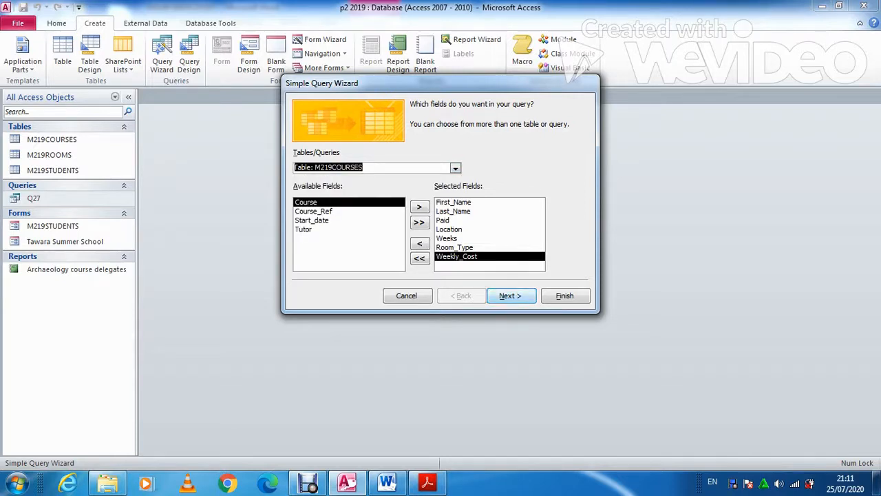
# Title the query Q28 and finish with the option to modify its design
pyautogui.click(510, 296)
pyautogui.click(510, 295)
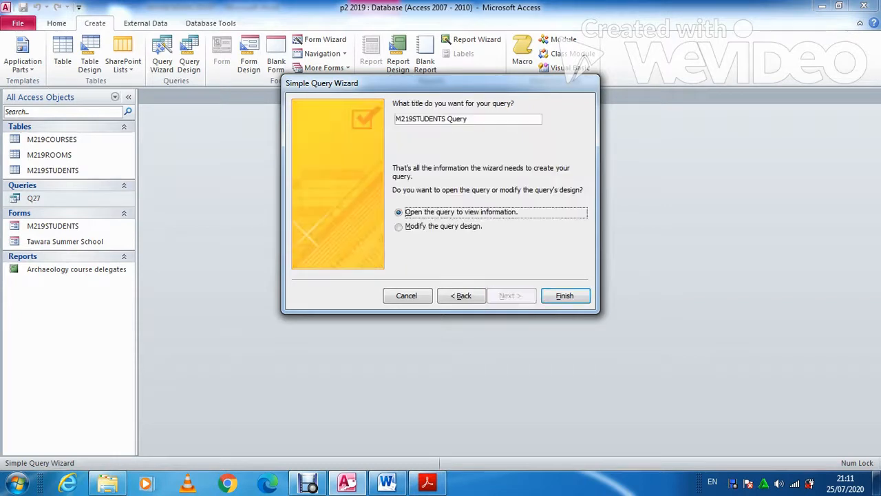
pyautogui.click(399, 227)
pyautogui.moveTo(469, 119); pyautogui.dragTo(395, 119)
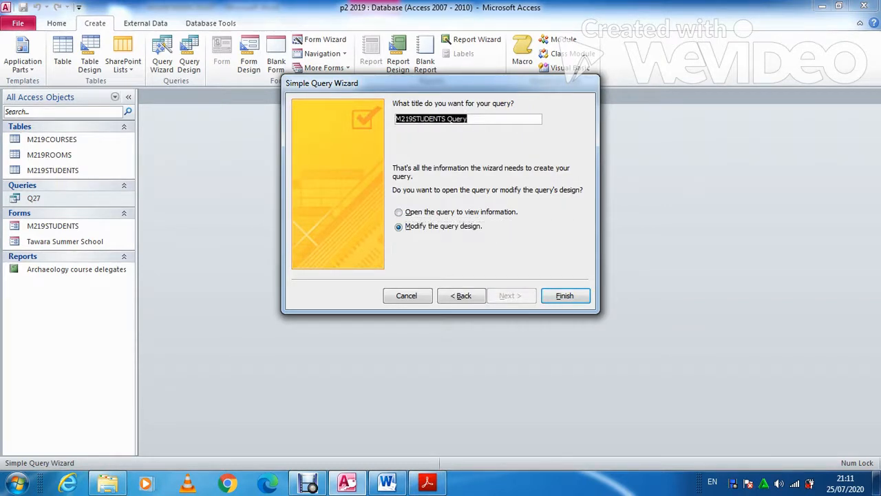
pyautogui.click(399, 226)
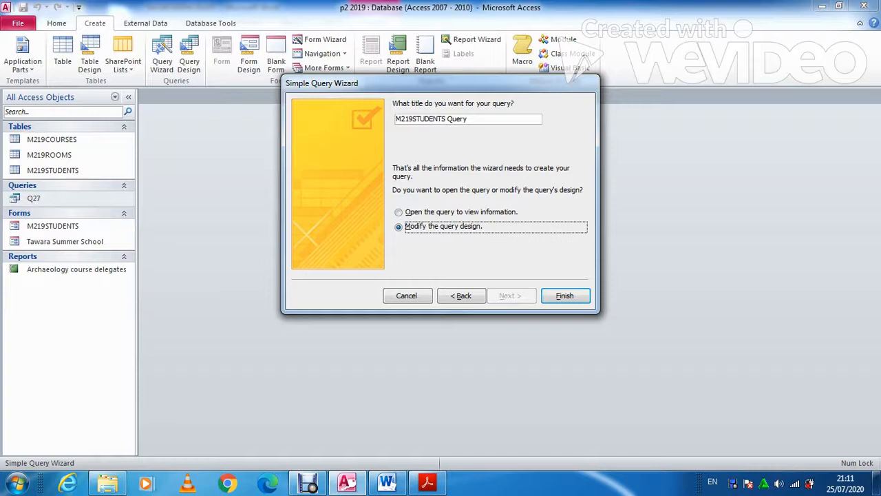
pyautogui.hotkey('shift', 'Tab')
pyautogui.press('capslock')
pyautogui.write('Q28')
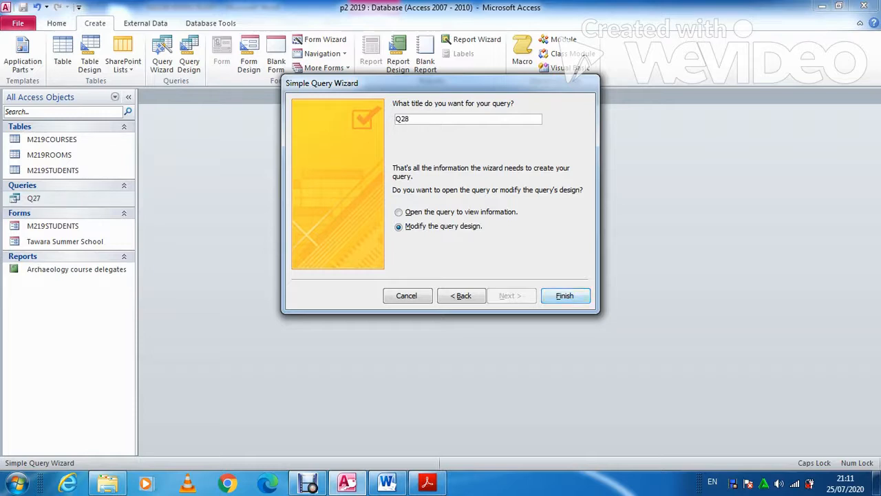
pyautogui.click(565, 295)
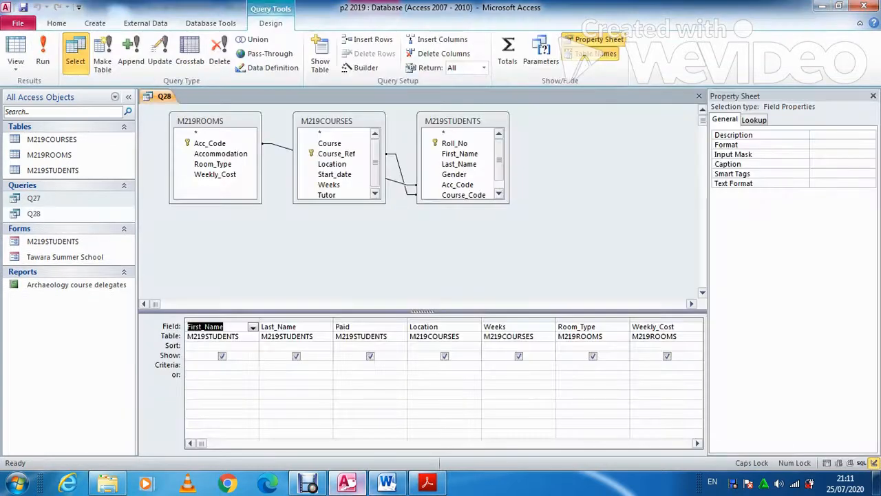
# Build a new calculated column with the expression [Weekly_Cost]*[Weeks] in the Expression Builder
pyautogui.click(428, 483)
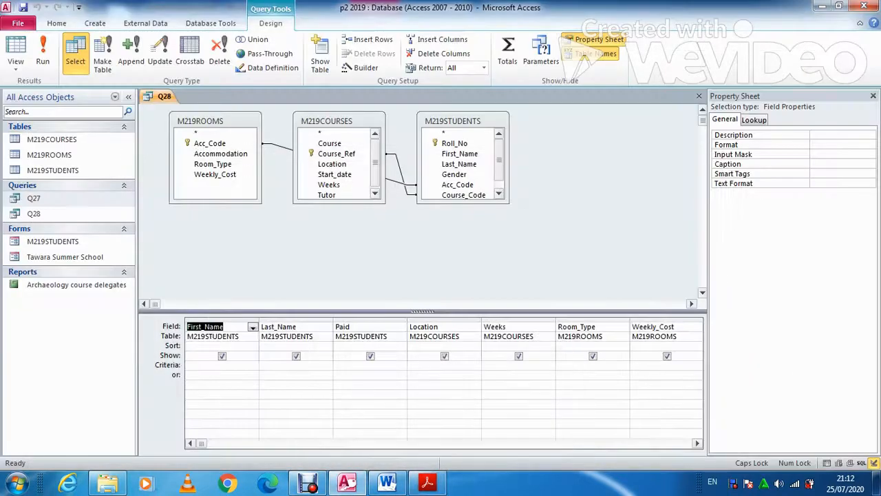
pyautogui.press('Delete')
pyautogui.press('Delete')
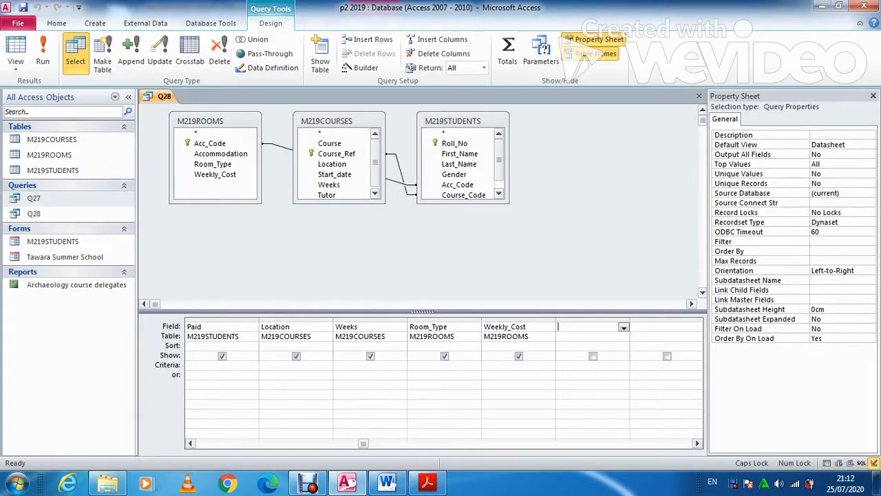
pyautogui.click(365, 67)
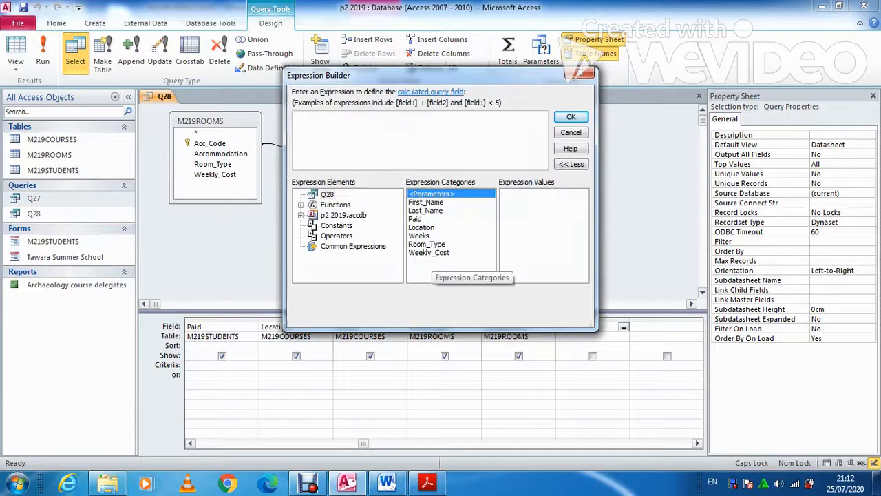
pyautogui.doubleClick(428, 251)
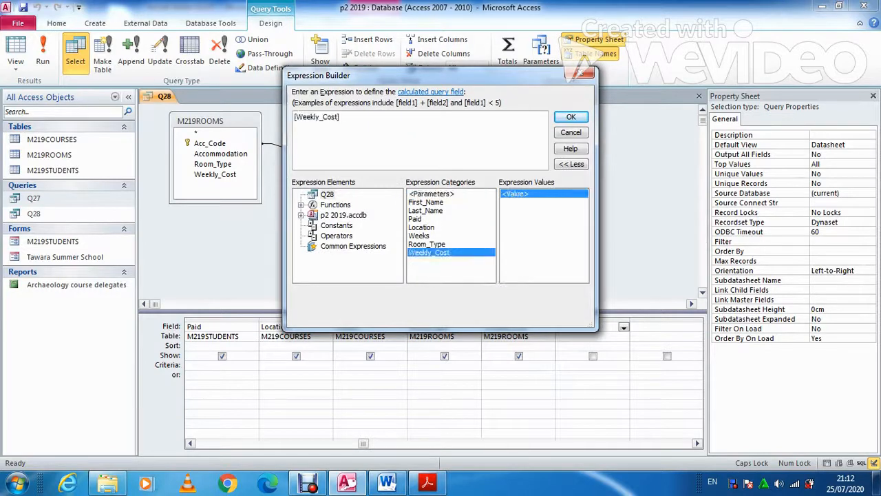
pyautogui.write('*')
pyautogui.doubleClick(418, 235)
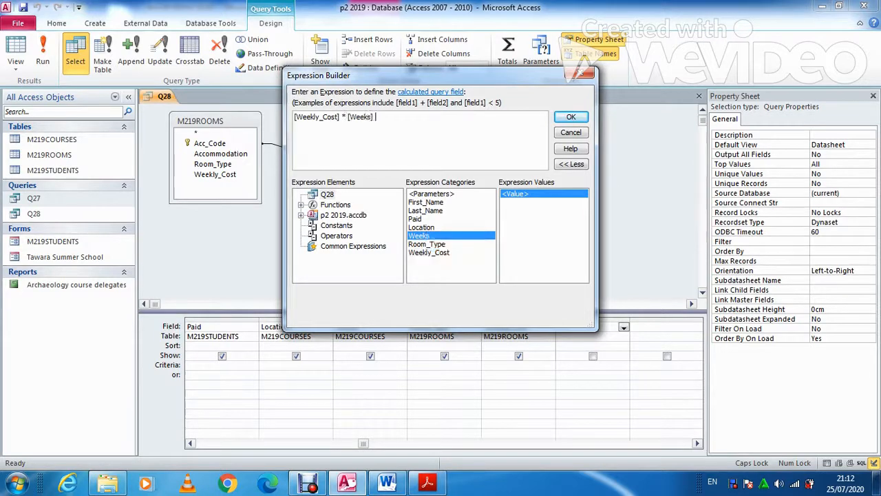
pyautogui.click(571, 116)
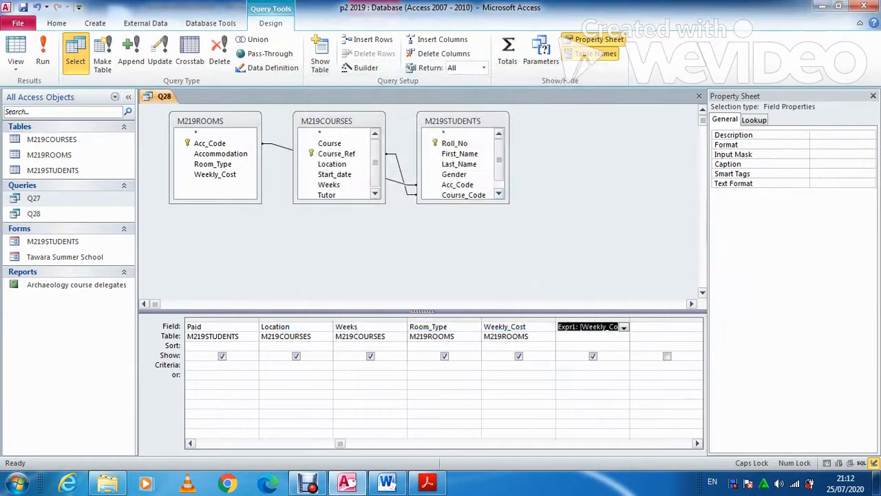
# Rename the Expr1 column to Price and run the query to view the prices
pyautogui.click(575, 327)
pyautogui.press('BackSpace')
pyautogui.press('BackSpace')
pyautogui.press('BackSpace')
pyautogui.press('BackSpace')
pyautogui.press('BackSpace')
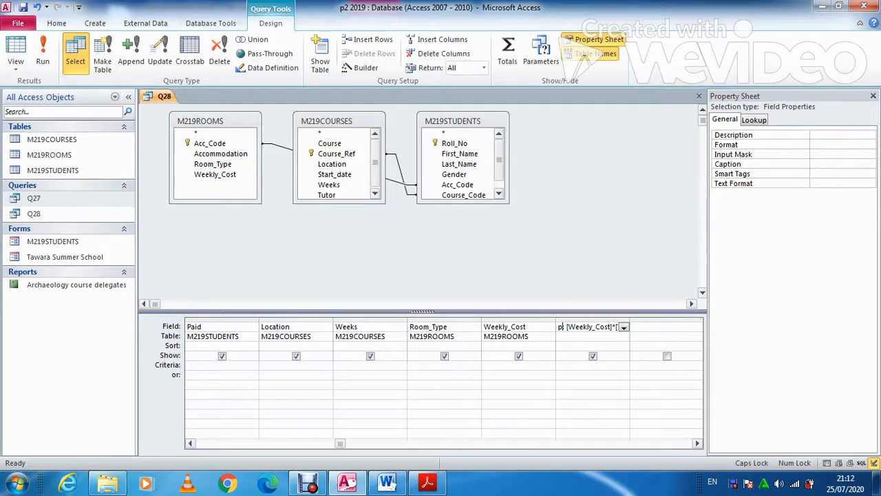
pyautogui.write('P')
pyautogui.press('capslock')
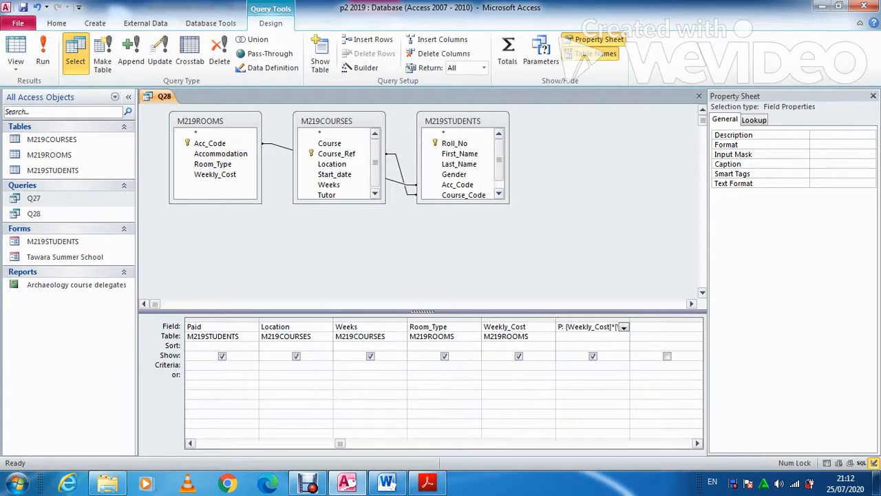
pyautogui.write('rice')
pyautogui.click(42, 55)
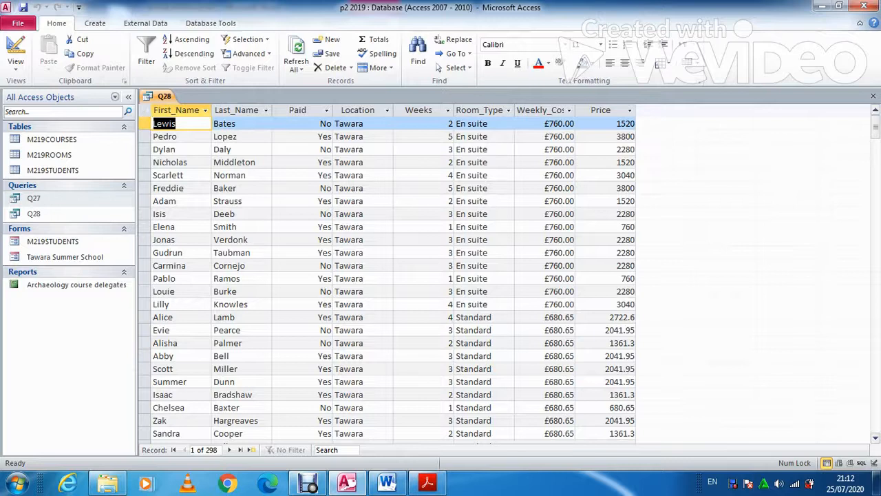
# Format the Price field as Currency with 2 decimal places and rerun the query
pyautogui.click(15, 49)
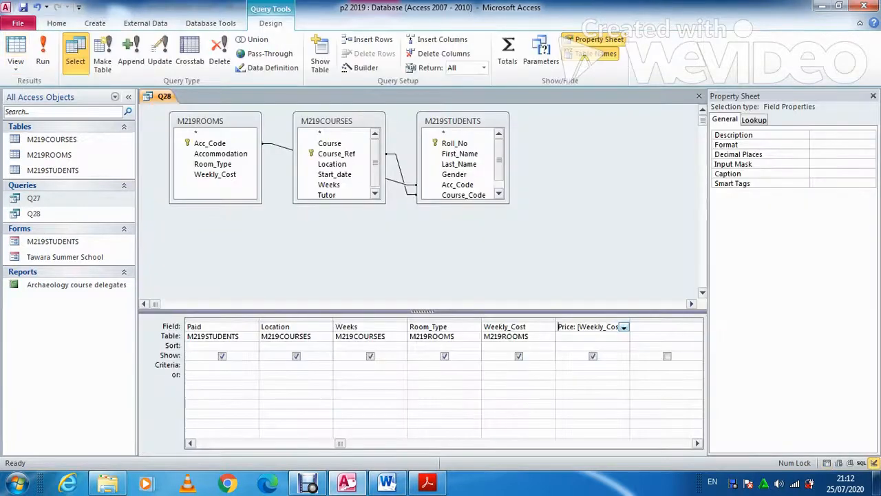
pyautogui.click(841, 145)
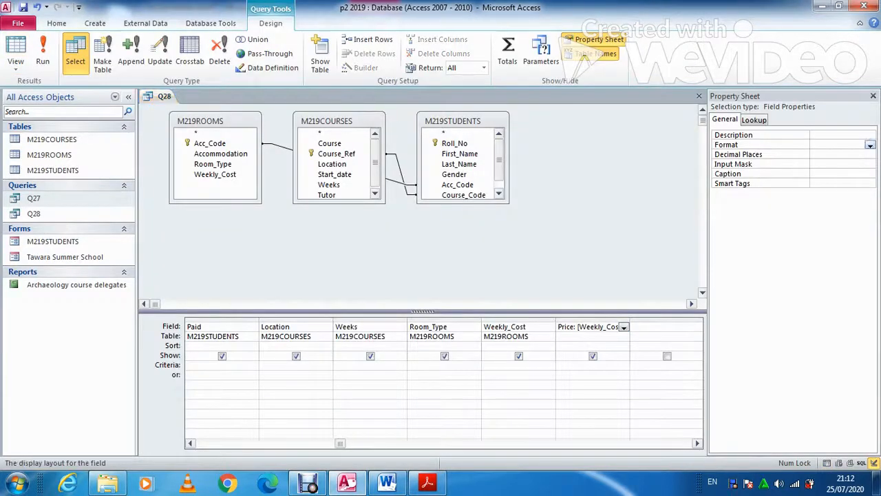
pyautogui.click(870, 145)
pyautogui.click(828, 163)
pyautogui.click(870, 155)
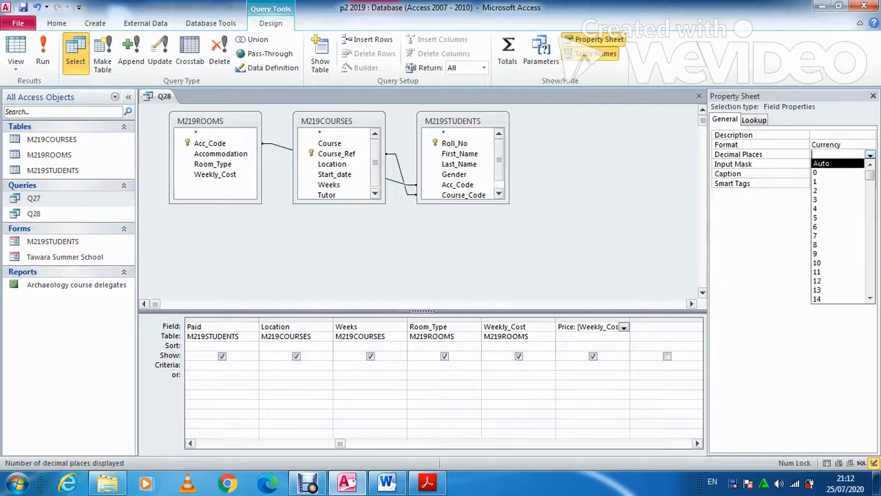
pyautogui.click(838, 190)
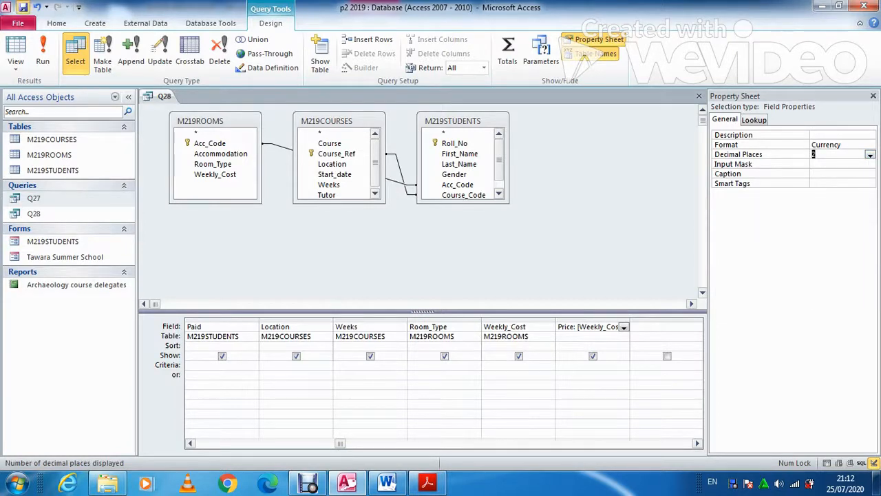
pyautogui.click(42, 51)
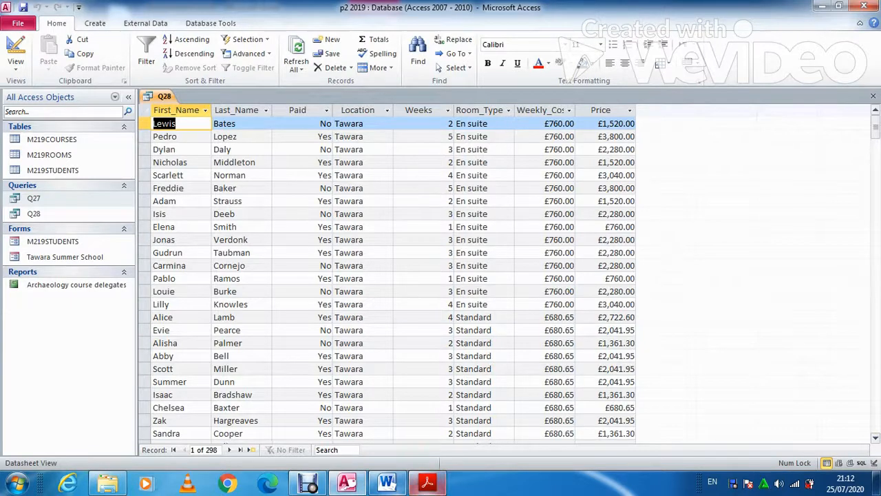
# Add criteria "amman" for Location and no for Paid, run Q28, then close it
pyautogui.click(427, 483)
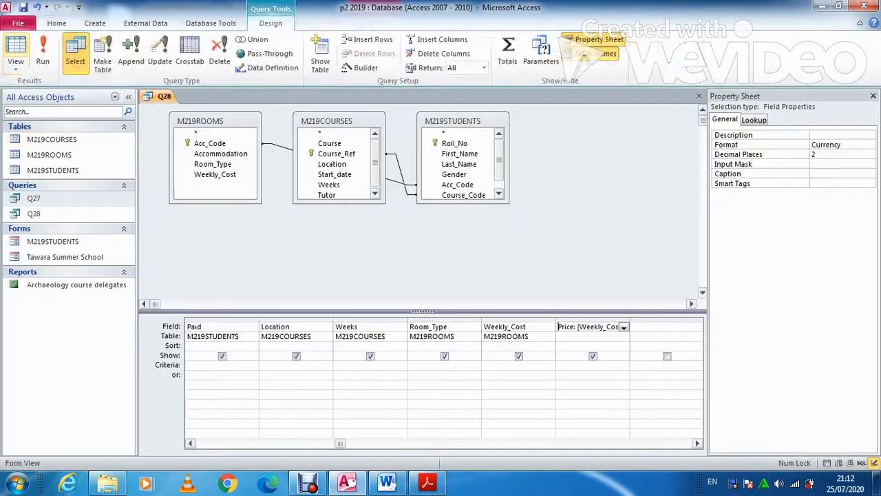
pyautogui.click(296, 366)
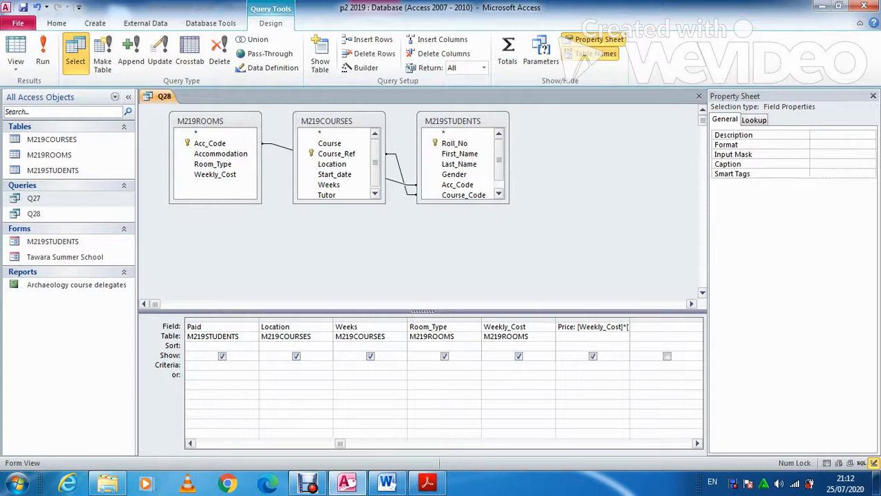
pyautogui.write('amman')
pyautogui.click(221, 366)
pyautogui.write('no')
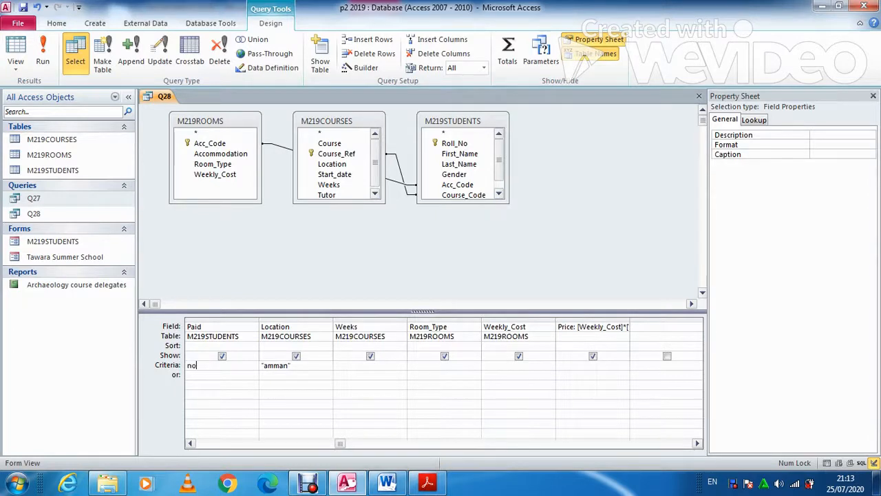
pyautogui.click(43, 55)
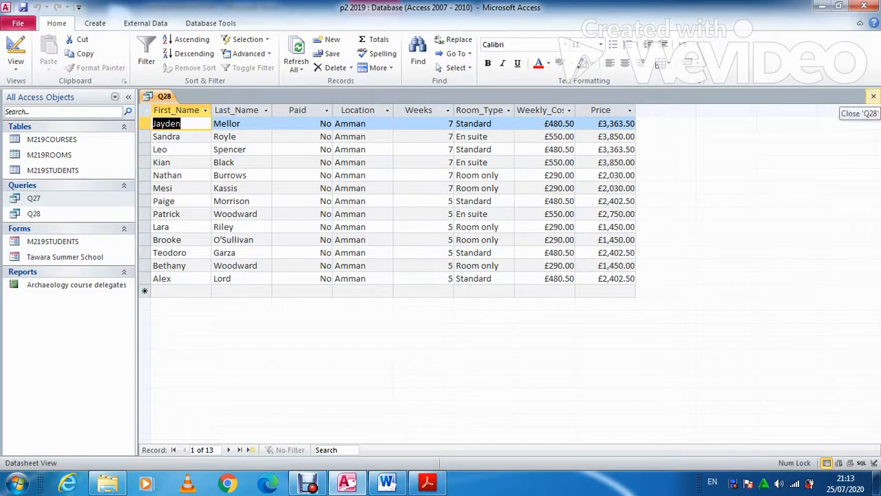
pyautogui.click(872, 96)
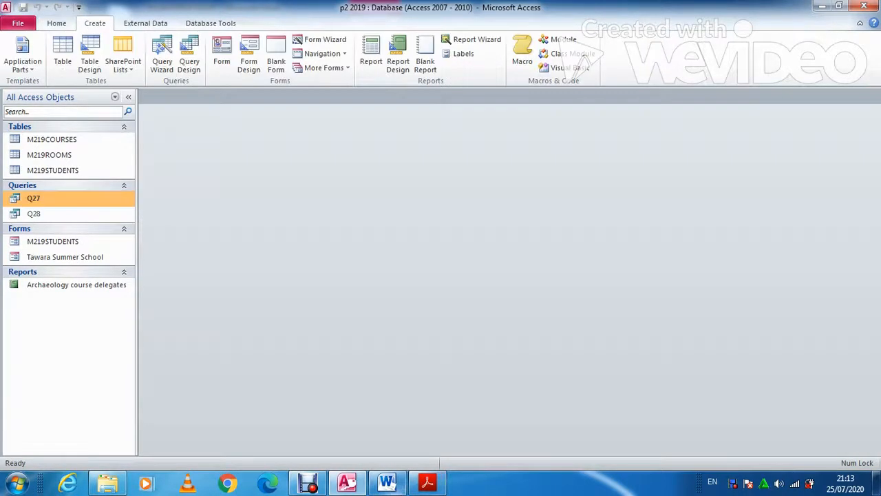
# Start the Report Wizard on Q28, add all its fields, and skip grouping
pyautogui.click(427, 482)
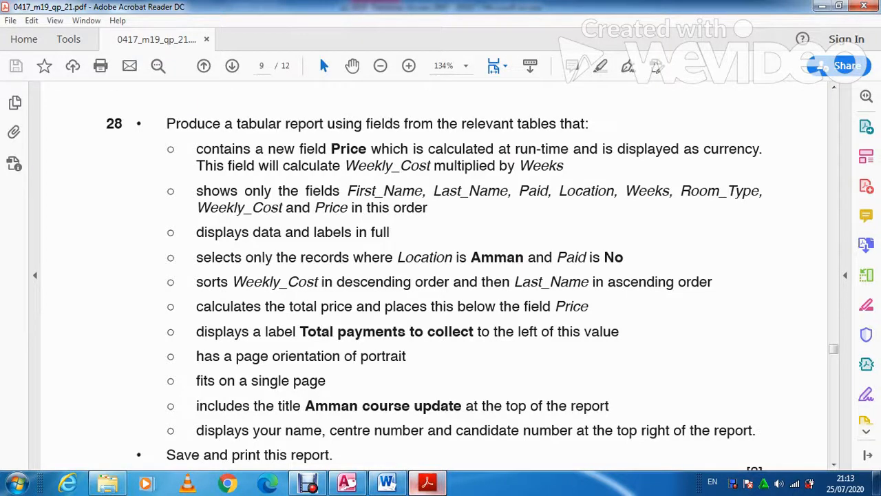
pyautogui.click(427, 482)
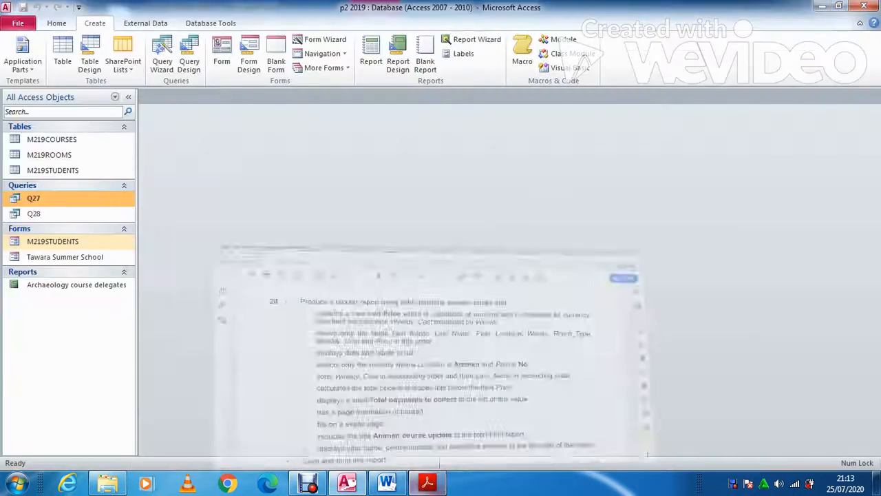
pyautogui.click(34, 213)
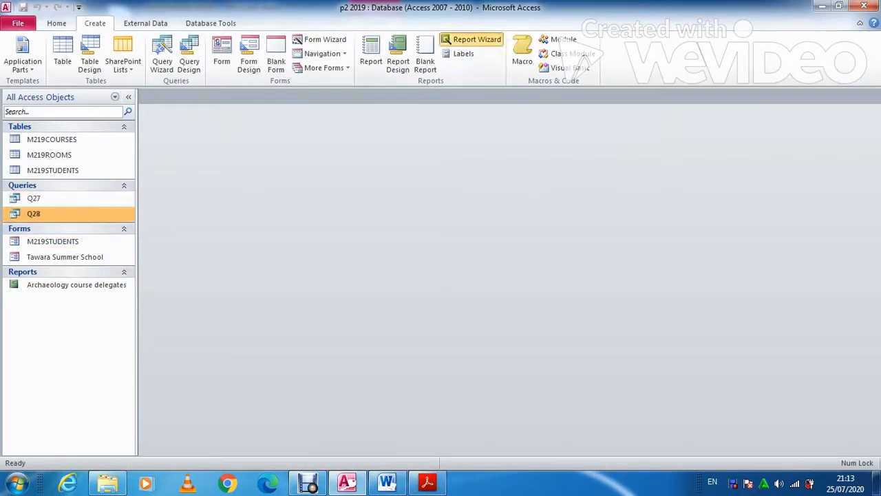
pyautogui.click(470, 39)
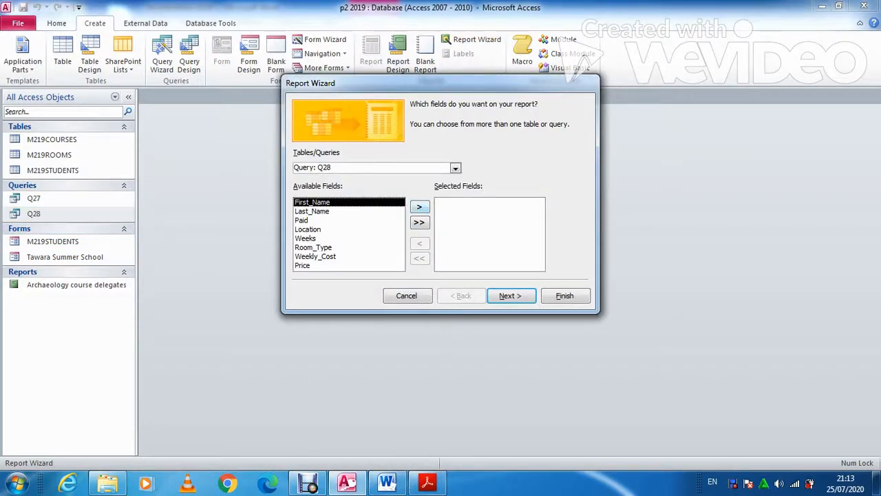
pyautogui.click(419, 206)
pyautogui.click(420, 207)
pyautogui.click(419, 206)
pyautogui.click(419, 206)
pyautogui.click(419, 207)
pyautogui.click(419, 207)
pyautogui.click(420, 207)
pyautogui.click(419, 207)
pyautogui.click(511, 295)
pyautogui.click(511, 295)
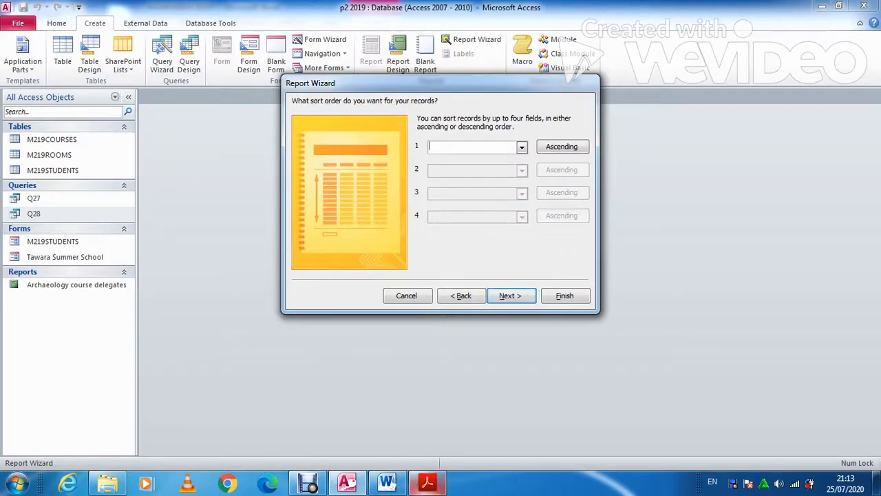
# Sort the report by Weekly_Cost descending, then Last_Name ascending
pyautogui.click(427, 482)
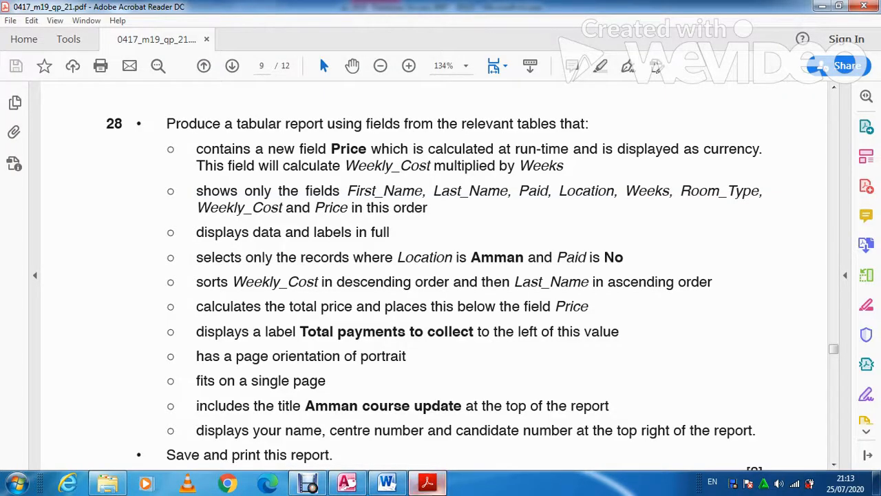
pyautogui.moveTo(426, 482)
pyautogui.click(347, 482)
pyautogui.click(562, 147)
pyautogui.click(522, 147)
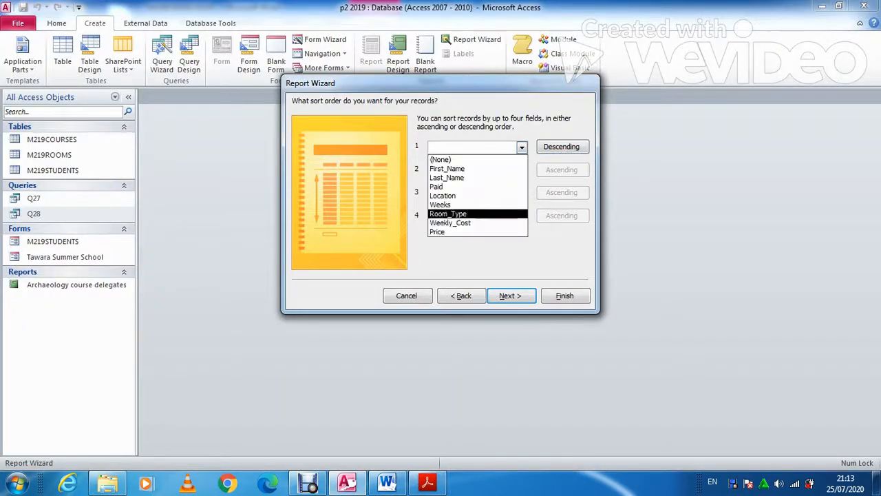
pyautogui.click(454, 213)
pyautogui.click(522, 170)
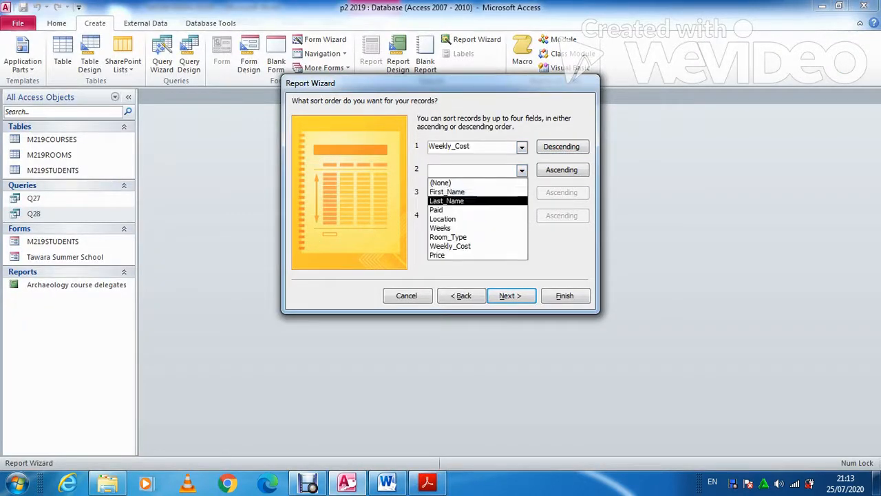
pyautogui.click(455, 199)
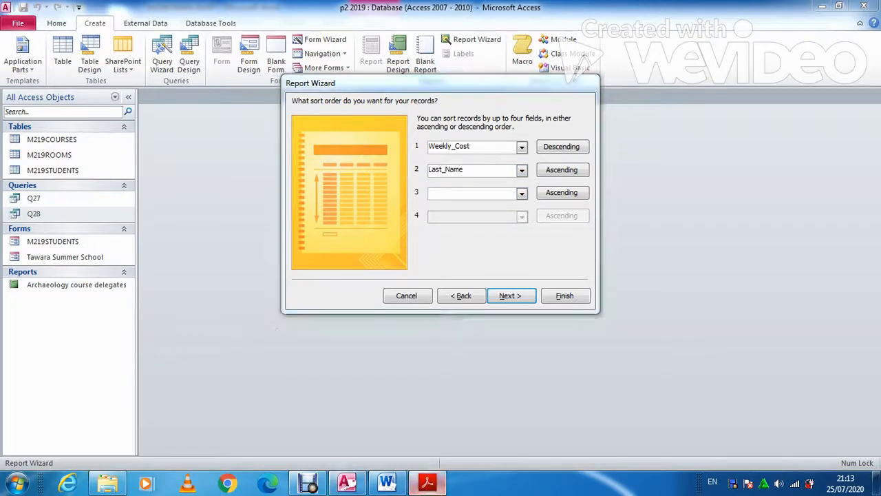
# Choose a tabular layout, title the report 'Amman course update', and finish to preview it
pyautogui.hotkey('alt', 'Tab')
pyautogui.hotkey('alt', 'Tab')
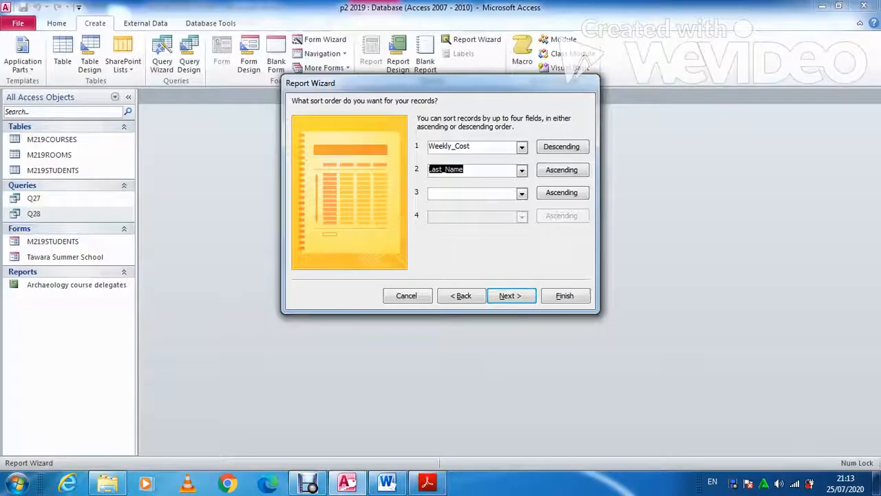
pyautogui.press('Return')
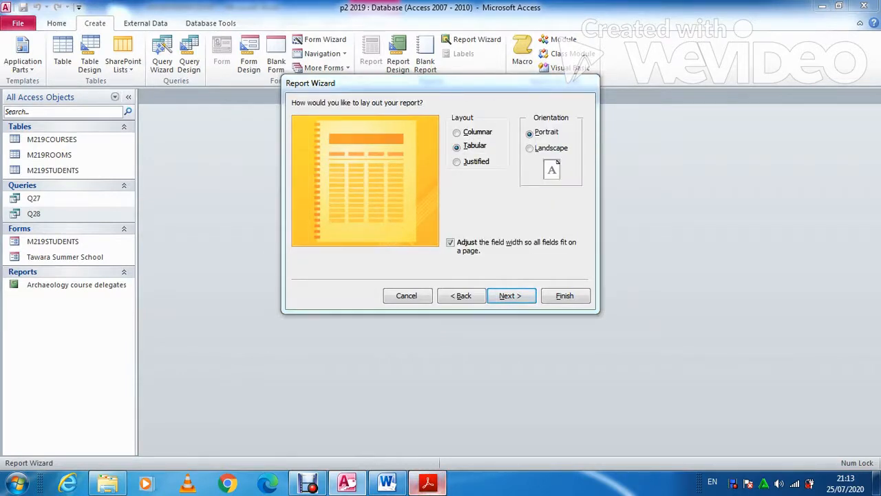
pyautogui.press('Tab')
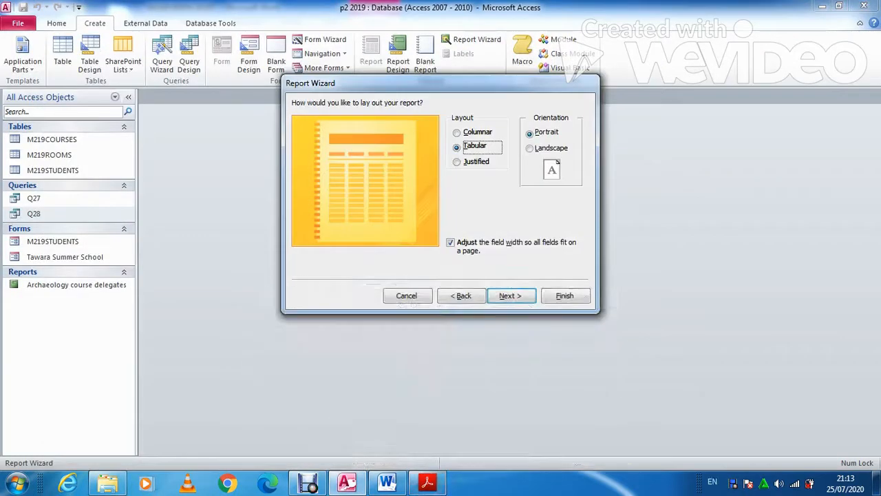
pyautogui.press('Return')
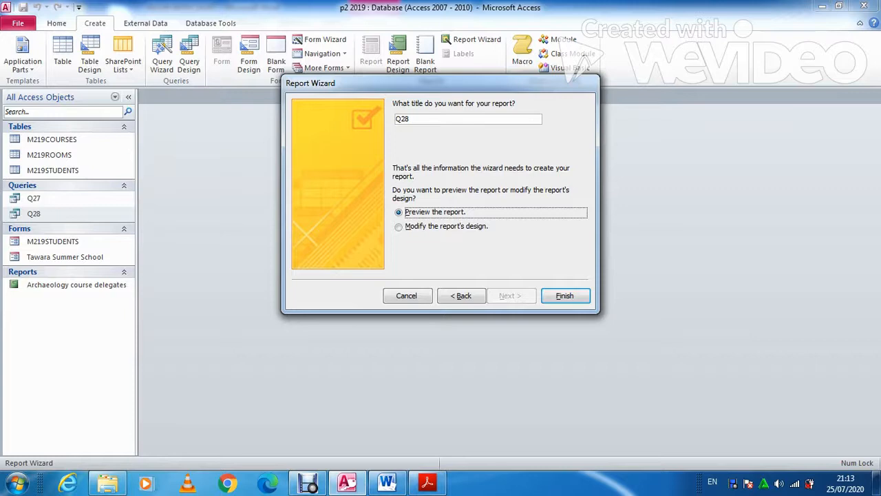
pyautogui.hotkey('alt', 'Tab')
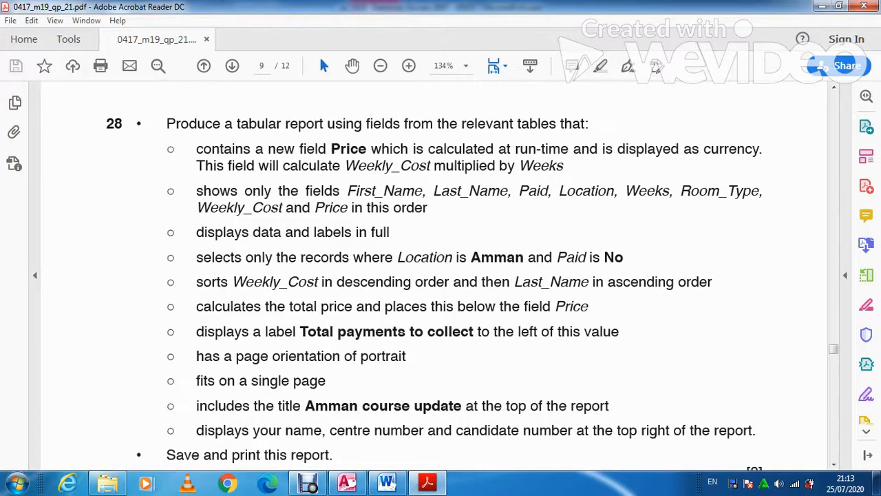
pyautogui.moveTo(305, 405); pyautogui.dragTo(461, 405)
pyautogui.hotkey('ctrl', 'c')
pyautogui.hotkey('alt', 'Tab')
pyautogui.moveTo(410, 119); pyautogui.dragTo(395, 119)
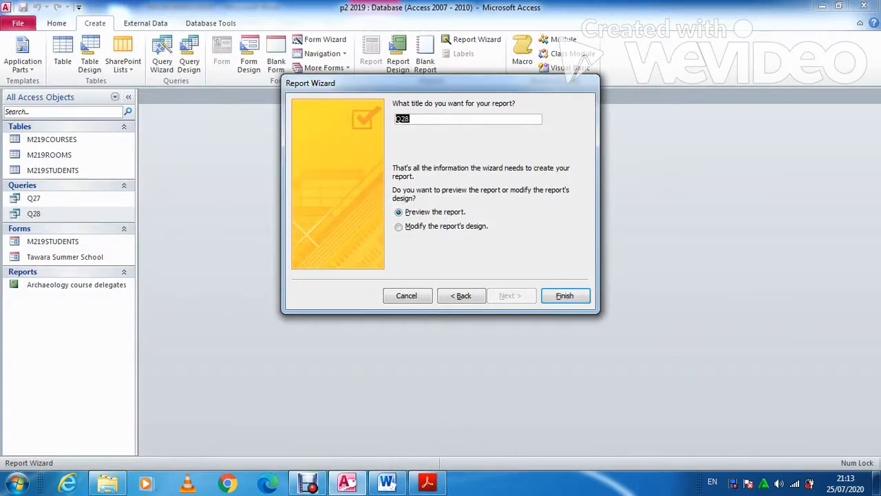
pyautogui.hotkey('ctrl', 'v')
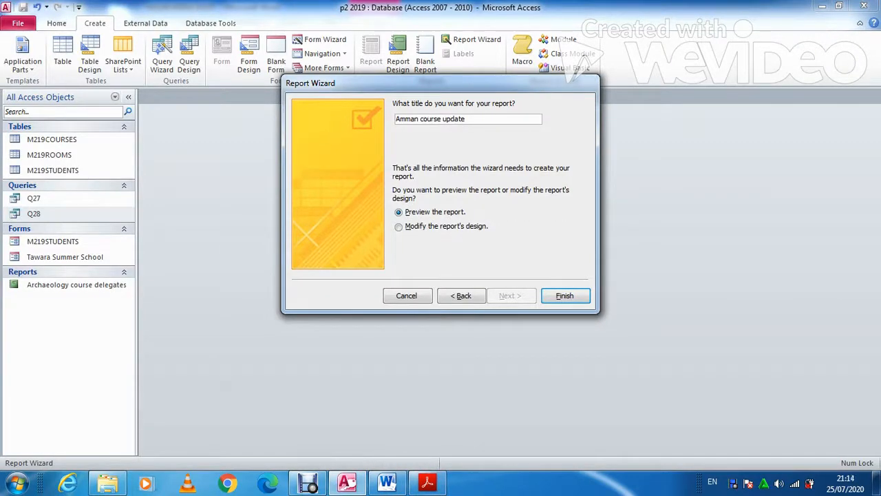
pyautogui.click(565, 296)
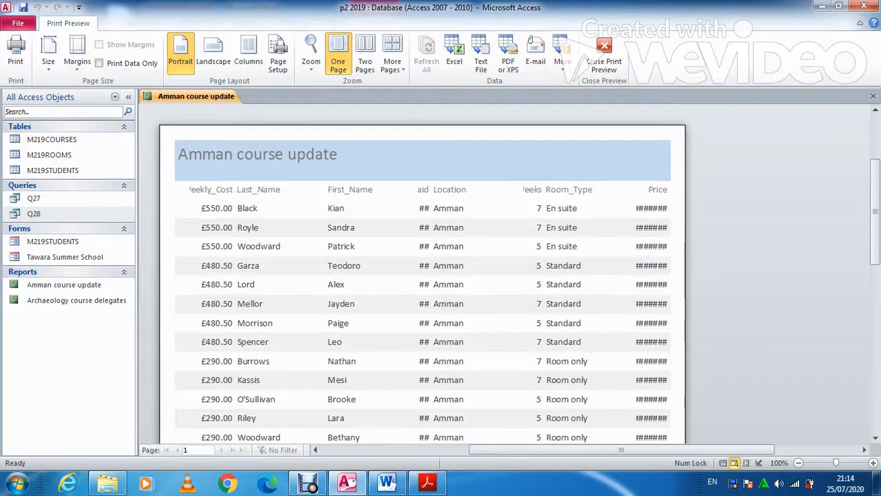
# Switch the report to Layout View and widen the Weekly_Cost heading so it shows fully
pyautogui.rightClick(210, 97)
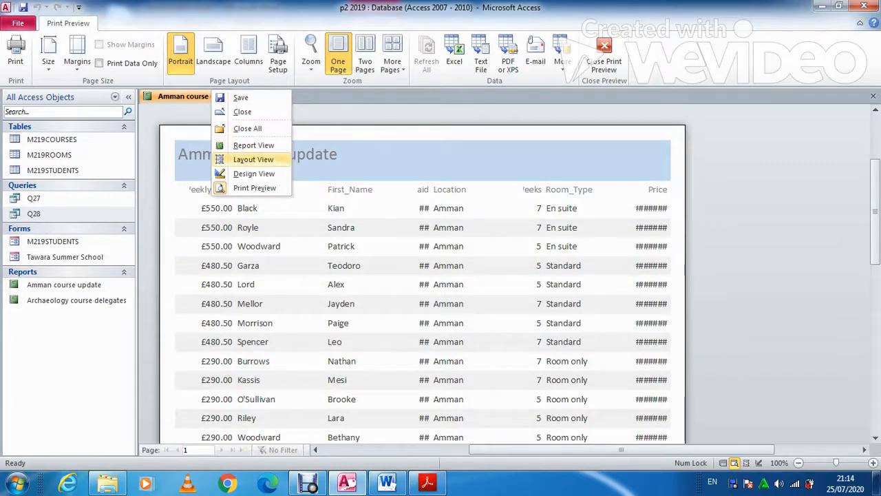
pyautogui.click(253, 159)
pyautogui.click(191, 168)
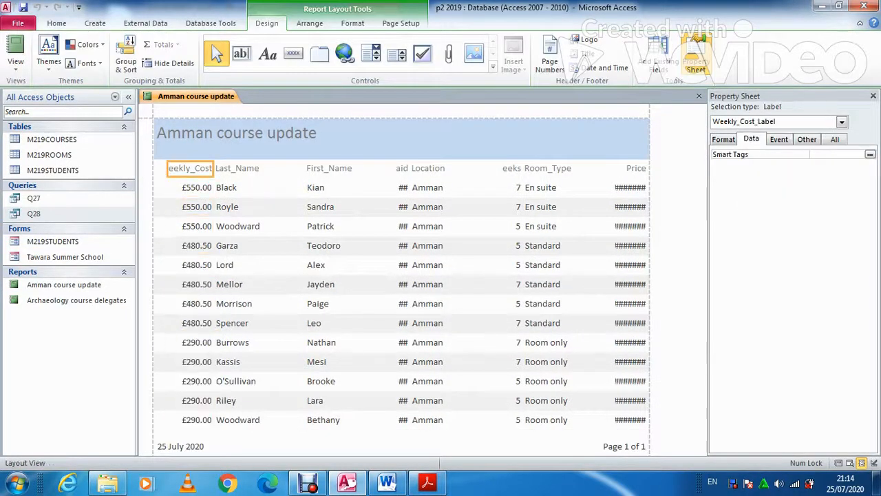
pyautogui.keyDown('shift'); pyautogui.click(193, 188); pyautogui.keyUp('shift')
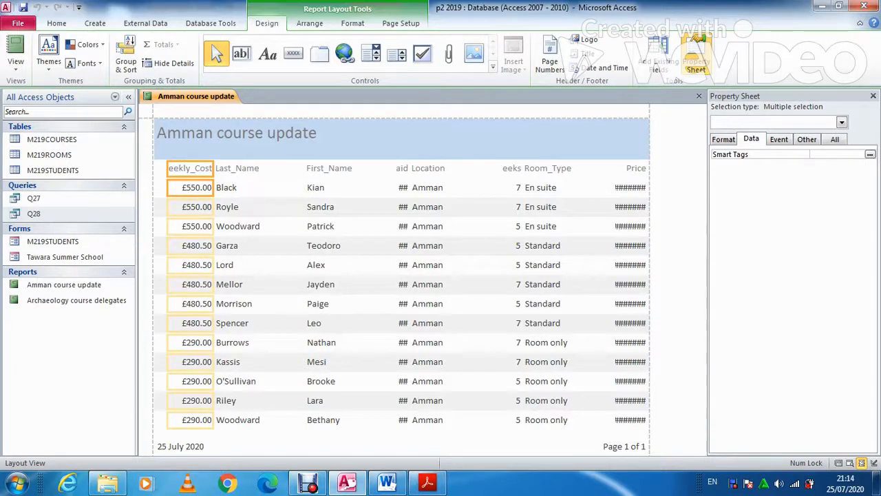
pyautogui.click(192, 188)
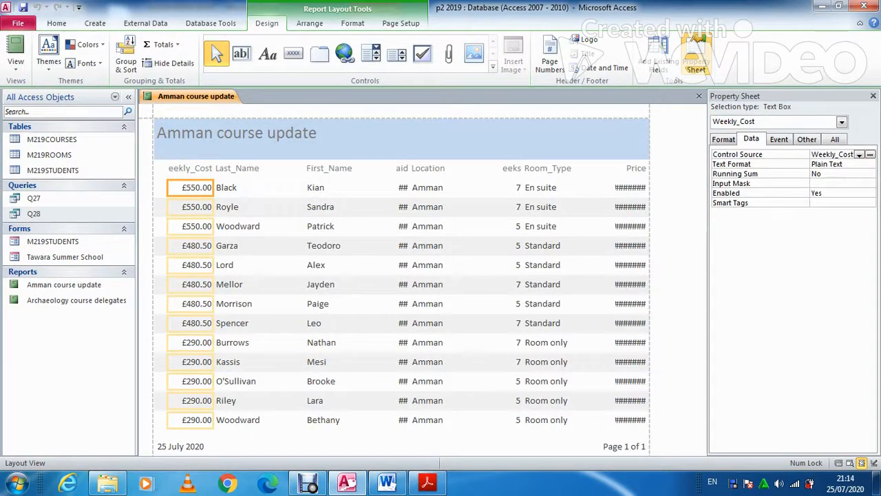
pyautogui.click(189, 168)
pyautogui.moveTo(167, 169); pyautogui.dragTo(161, 170)
pyautogui.click(189, 170)
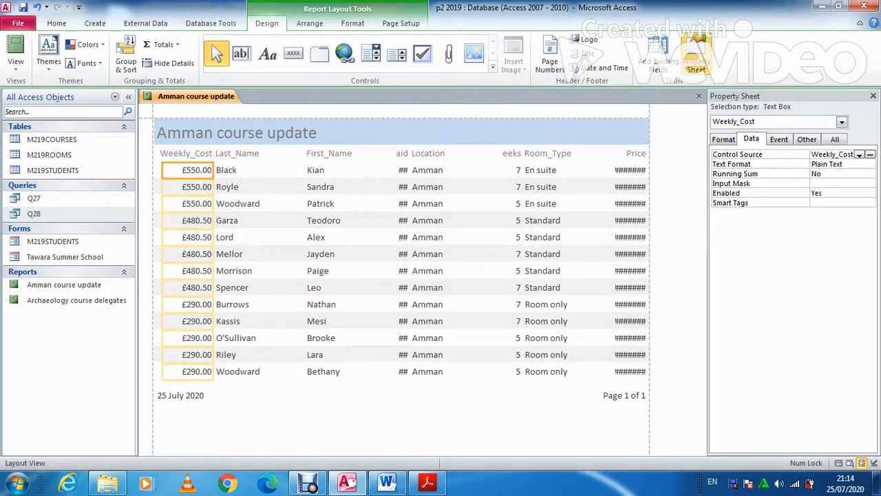
# Narrow the Last_Name and First_Name columns to fit their contents
pyautogui.click(258, 171)
pyautogui.keyDown('shift'); pyautogui.click(257, 154); pyautogui.keyUp('shift')
pyautogui.moveTo(304, 170); pyautogui.dragTo(274, 170)
pyautogui.click(374, 171)
pyautogui.keyDown('shift'); pyautogui.click(375, 154); pyautogui.keyUp('shift')
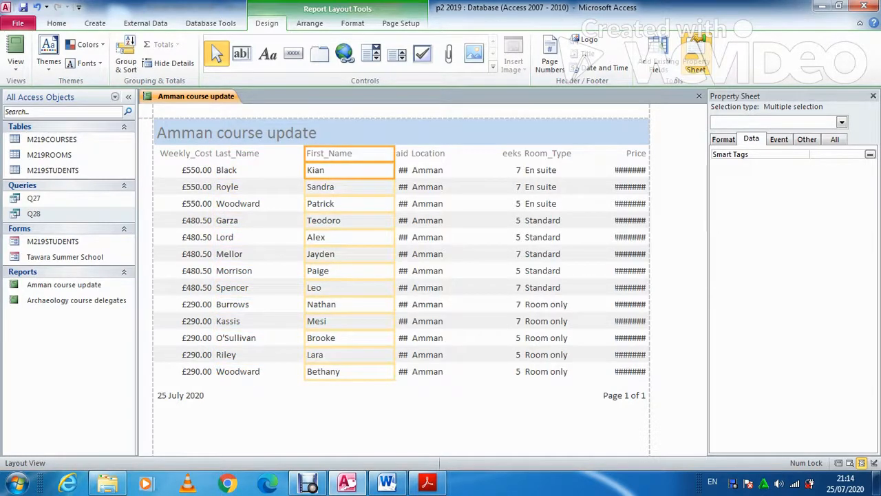
pyautogui.moveTo(303, 170); pyautogui.dragTo(272, 170)
pyautogui.moveTo(394, 170); pyautogui.dragTo(325, 170)
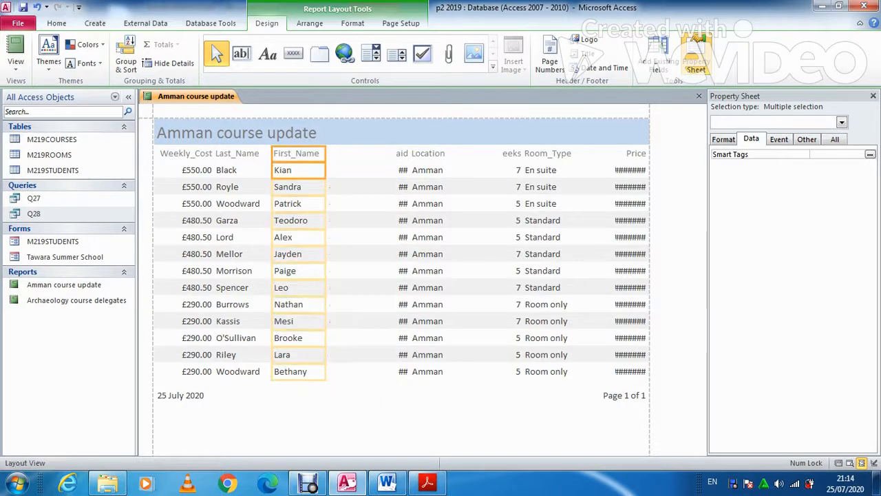
# Resize the Paid, Location and Weeks columns so headings and values fit
pyautogui.click(402, 154)
pyautogui.moveTo(395, 153); pyautogui.dragTo(320, 153)
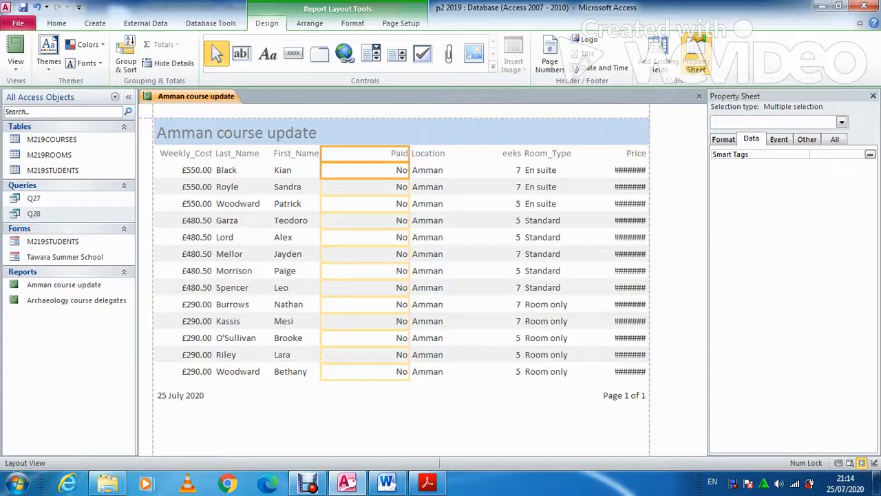
pyautogui.moveTo(409, 170); pyautogui.dragTo(356, 170)
pyautogui.click(428, 153)
pyautogui.moveTo(410, 153); pyautogui.dragTo(356, 170)
pyautogui.moveTo(500, 170); pyautogui.dragTo(407, 170)
pyautogui.click(512, 154)
pyautogui.keyDown('shift'); pyautogui.click(511, 170); pyautogui.keyUp('shift')
pyautogui.moveTo(500, 170); pyautogui.dragTo(397, 171)
pyautogui.moveTo(522, 170); pyautogui.dragTo(442, 170)
# Resize the Room_Type and Price columns so their values show in full on the page
pyautogui.click(551, 153)
pyautogui.keyDown('shift'); pyautogui.click(551, 170); pyautogui.keyUp('shift')
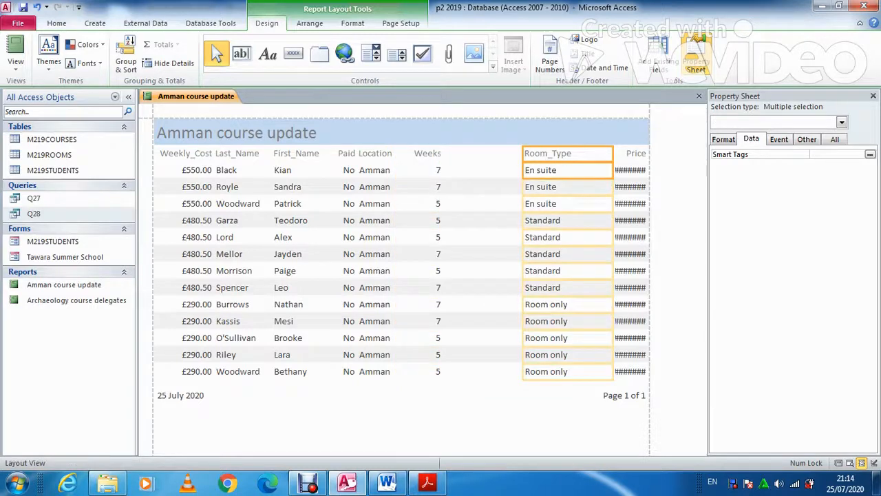
pyautogui.moveTo(523, 170); pyautogui.dragTo(447, 170)
pyautogui.moveTo(613, 170); pyautogui.dragTo(508, 170)
pyautogui.click(630, 153)
pyautogui.click(600, 187)
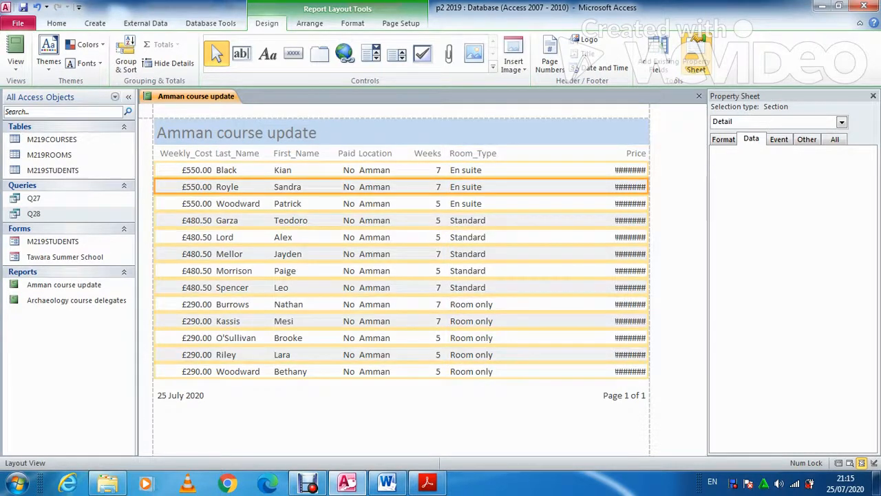
pyautogui.click(630, 170)
pyautogui.click(630, 153)
pyautogui.keyDown('shift'); pyautogui.click(630, 170); pyautogui.keyUp('shift')
pyautogui.moveTo(614, 170); pyautogui.dragTo(501, 170)
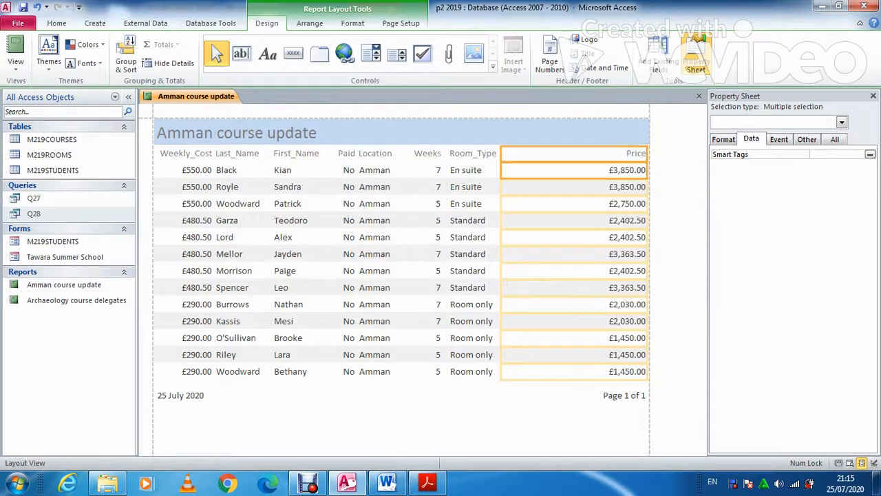
pyautogui.moveTo(647, 170); pyautogui.dragTo(556, 170)
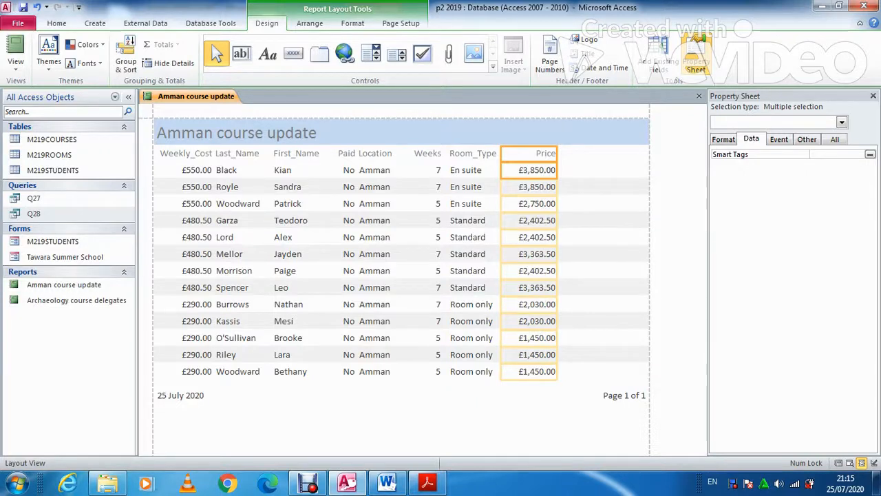
# View task 28's requirements in the question paper in Acrobat Reader
pyautogui.moveTo(386, 481)
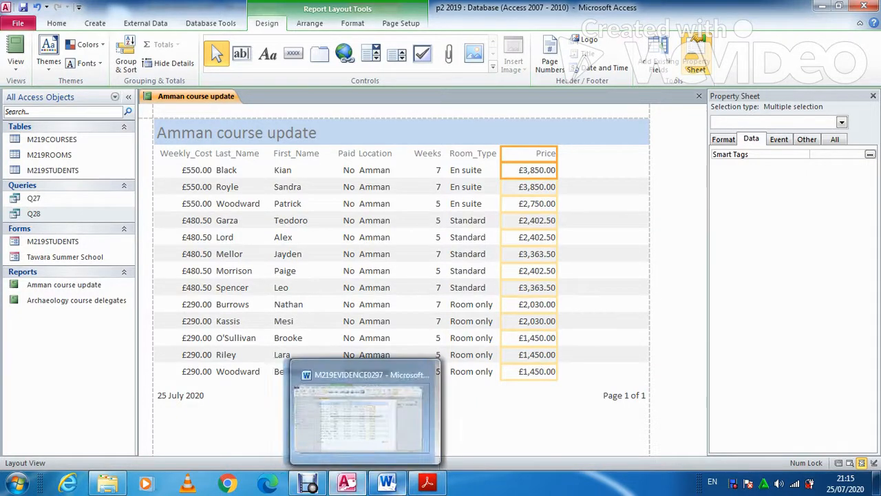
pyautogui.click(427, 483)
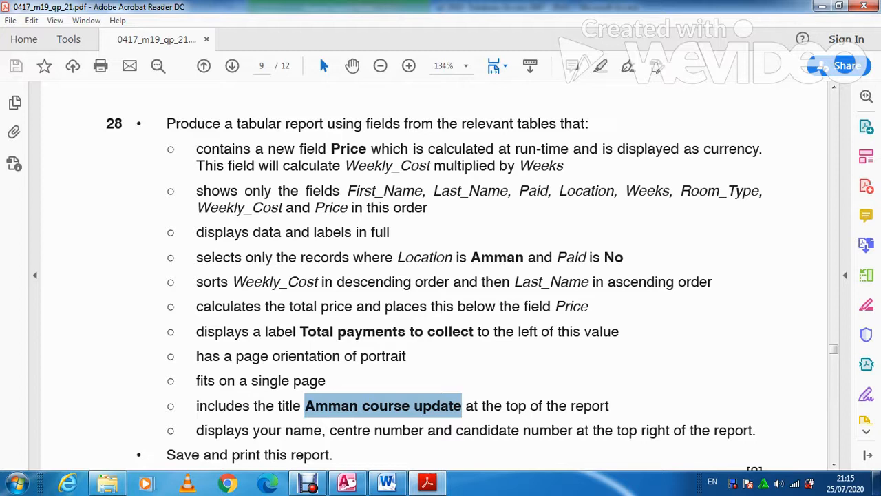
pyautogui.scroll(-1, 435, 275)
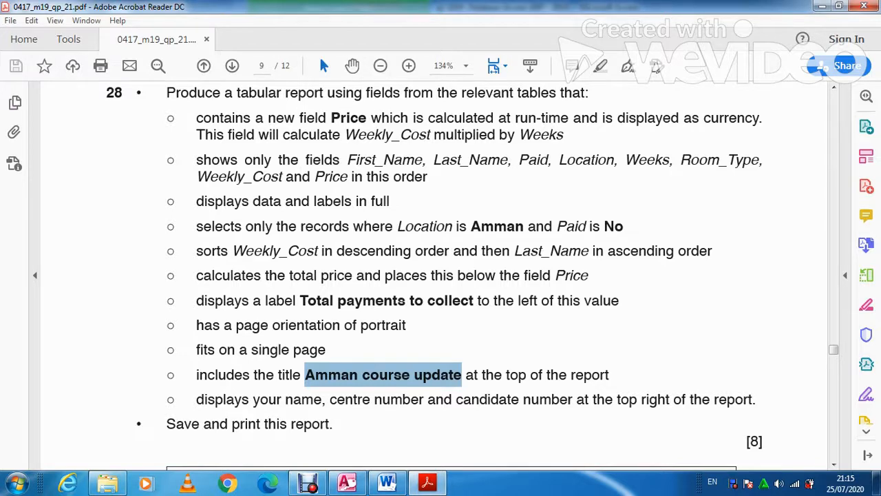
# Add a Sum total to the Price column, giving £32,794.50
pyautogui.click(428, 483)
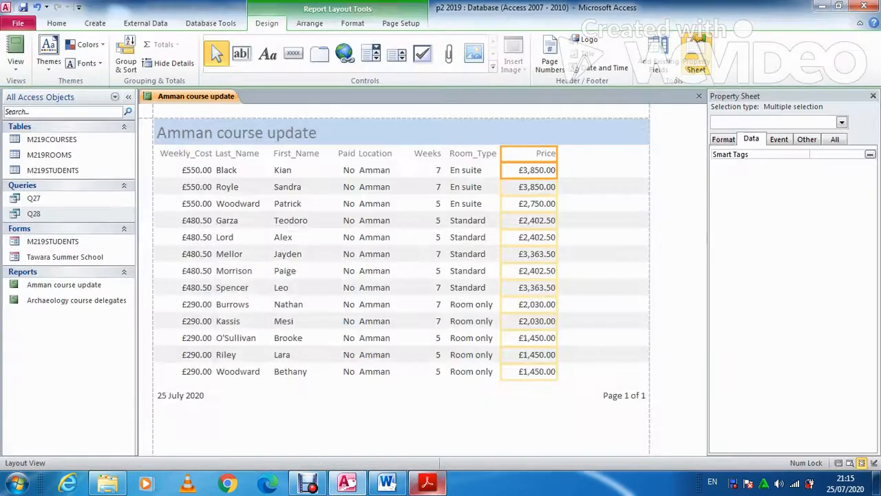
pyautogui.rightClick(538, 192)
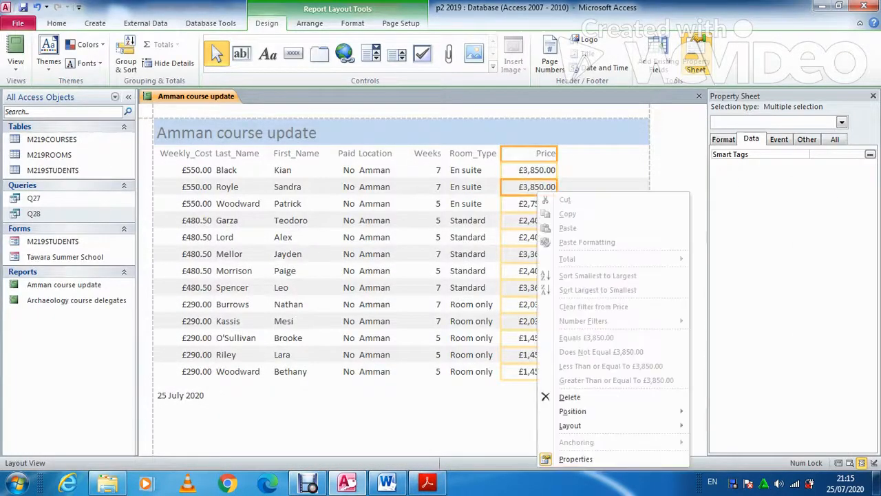
pyautogui.click(527, 204)
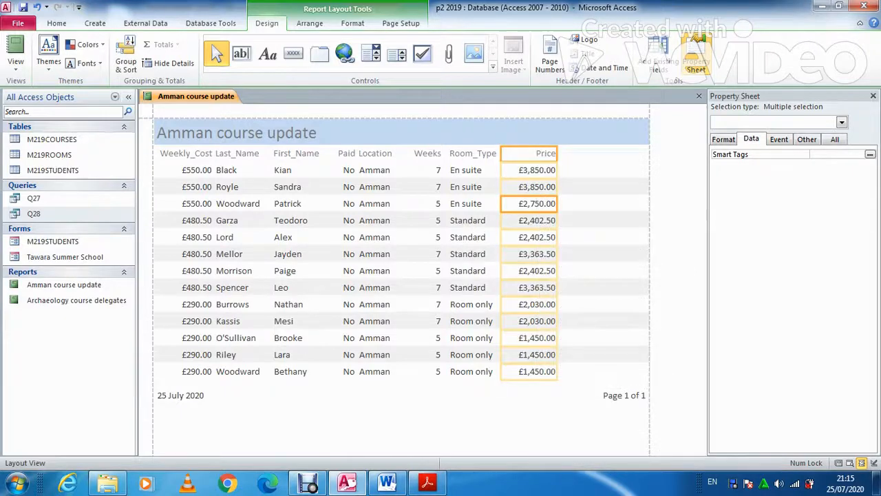
pyautogui.click(545, 152)
pyautogui.click(535, 170)
pyautogui.rightClick(535, 175)
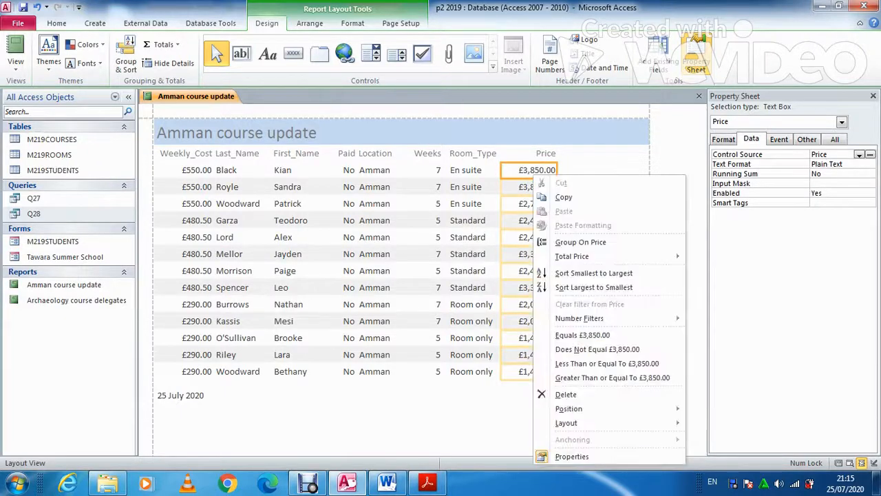
pyautogui.moveTo(571, 256)
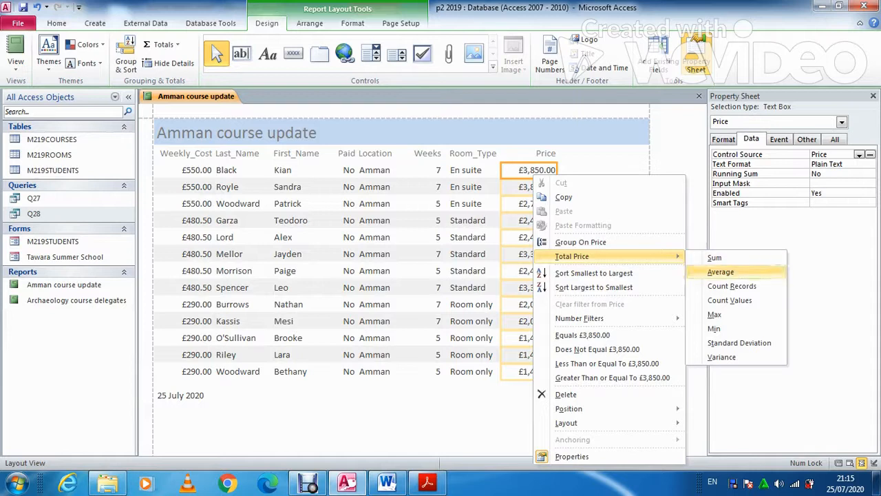
pyautogui.click(715, 257)
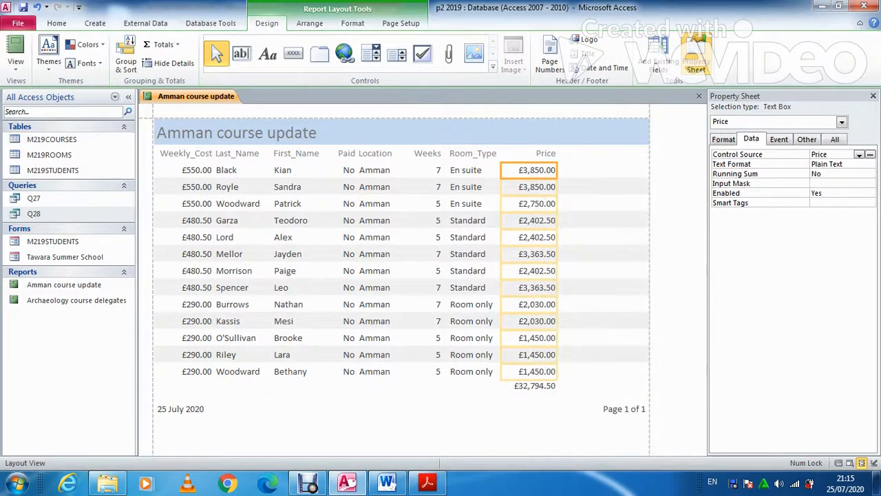
# Check the 'Total payments to collect' wording in the question paper, then return to Access
pyautogui.click(387, 483)
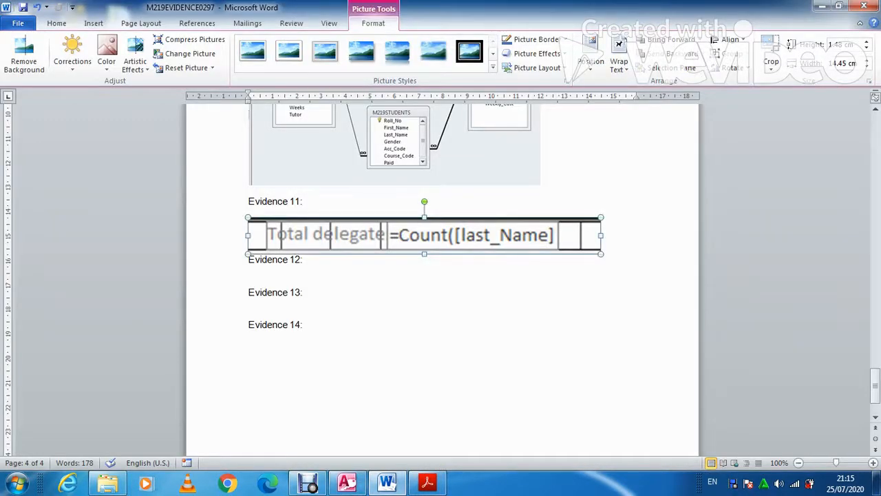
pyautogui.click(428, 483)
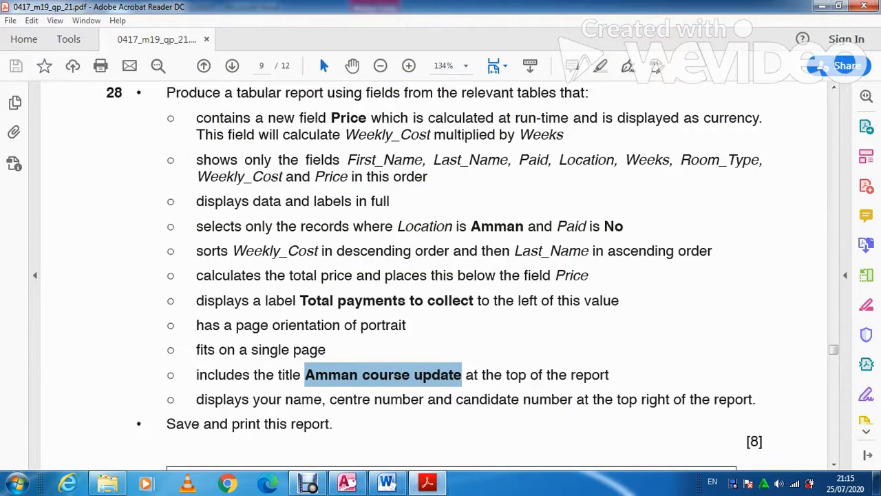
pyautogui.moveTo(478, 301); pyautogui.dragTo(301, 301)
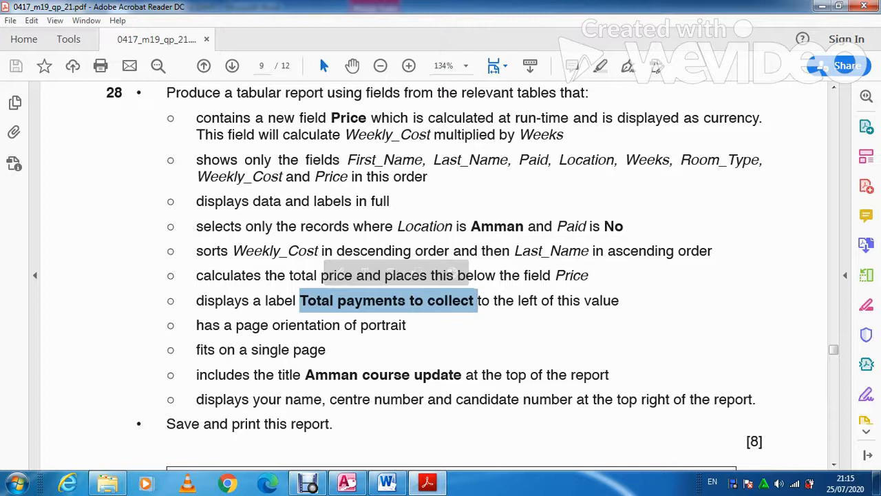
pyautogui.hotkey('alt', 'Tab')
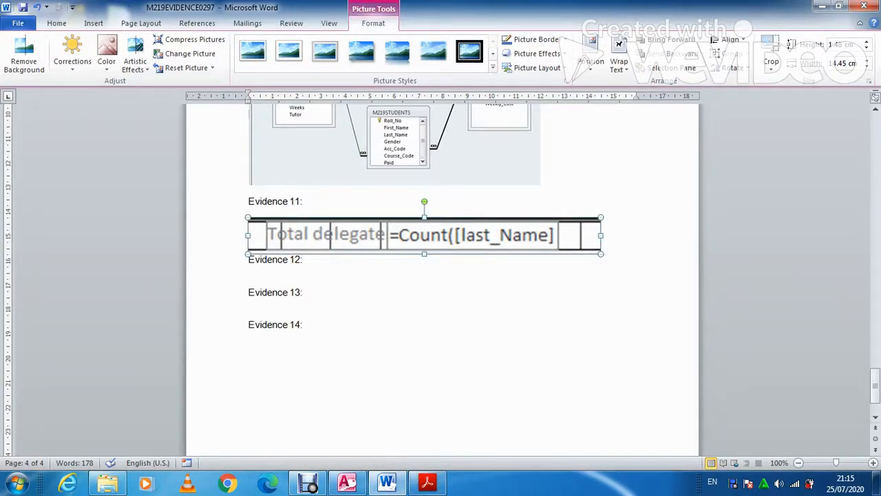
pyautogui.hotkey('alt', 'Tab')
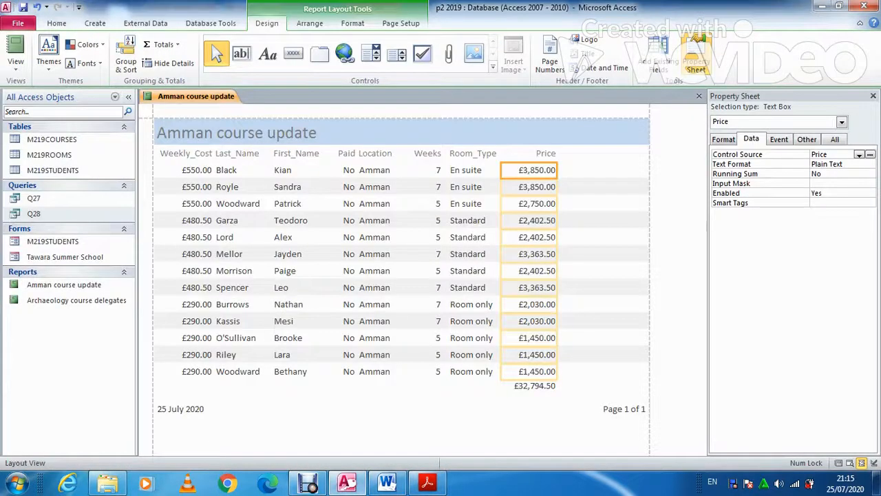
# Add a caption label beside the total reading 'Total payments to collect'
pyautogui.rightClick(513, 177)
pyautogui.click(555, 365)
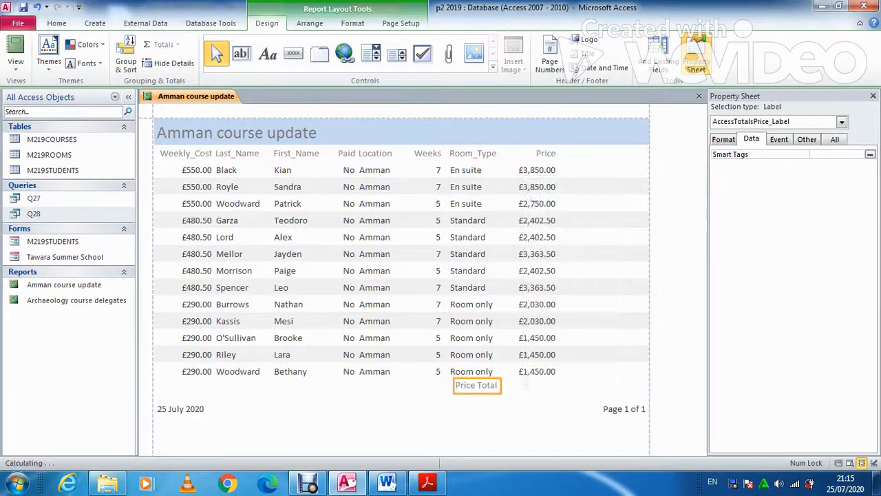
pyautogui.doubleClick(494, 385)
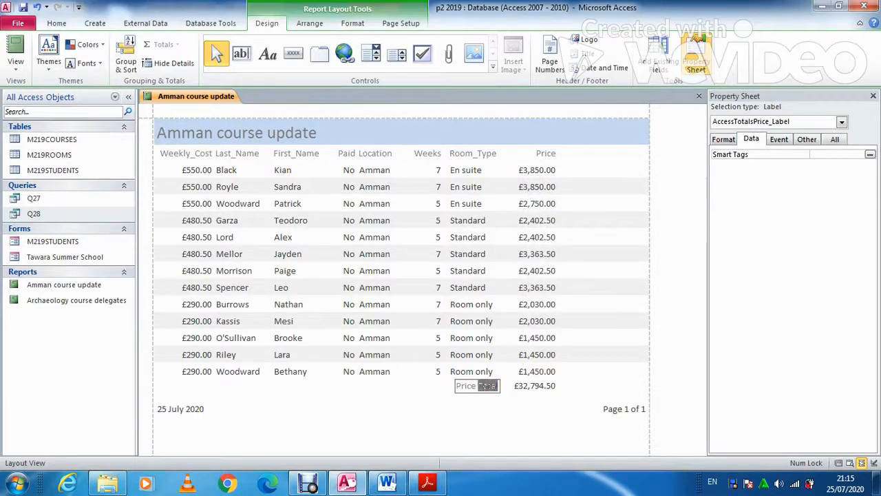
pyautogui.hotkey('ctrl', 'a')
pyautogui.write('Total payments to collect')
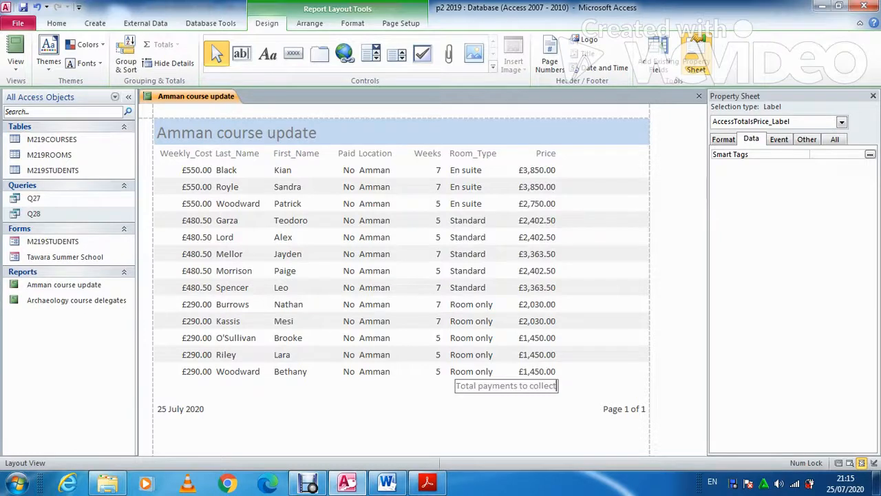
pyautogui.click(537, 409)
# Widen the 'Total payments to collect' label leftward so its full text shows
pyautogui.click(480, 385)
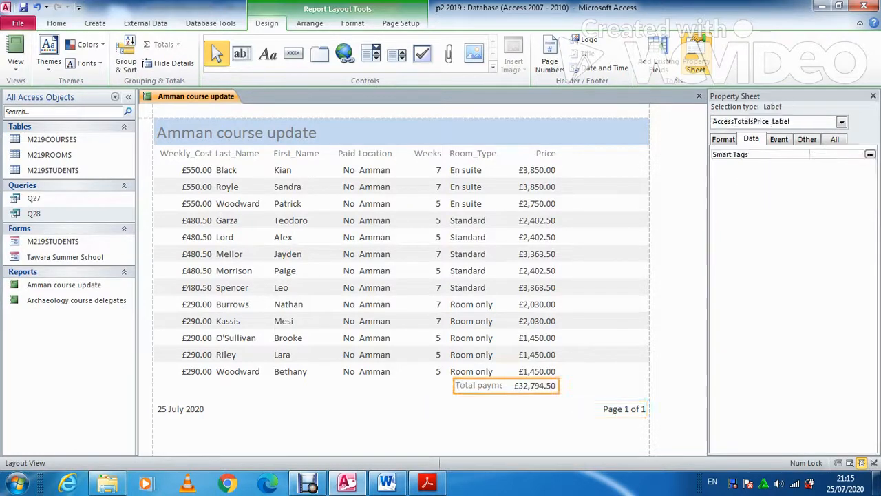
pyautogui.moveTo(454, 385); pyautogui.dragTo(400, 385)
pyautogui.click(548, 385)
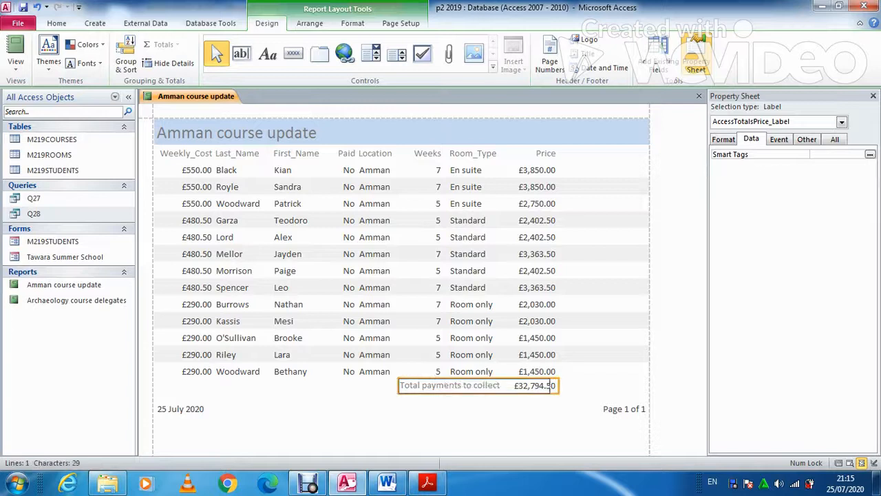
pyautogui.press('Return')
pyautogui.click(555, 409)
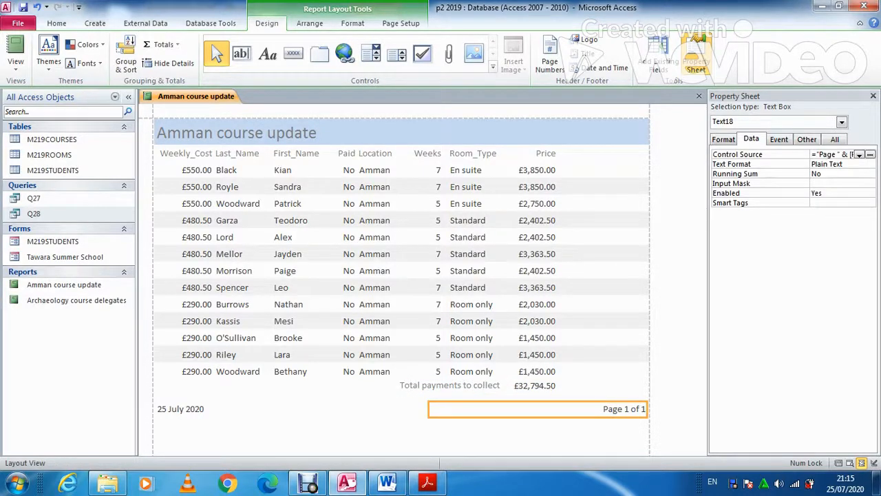
pyautogui.moveTo(346, 481)
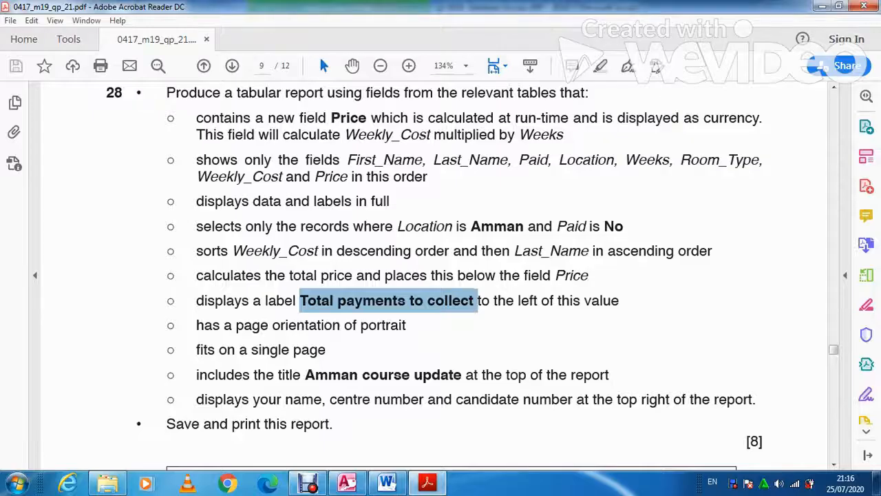
pyautogui.scroll(-2, 441, 276)
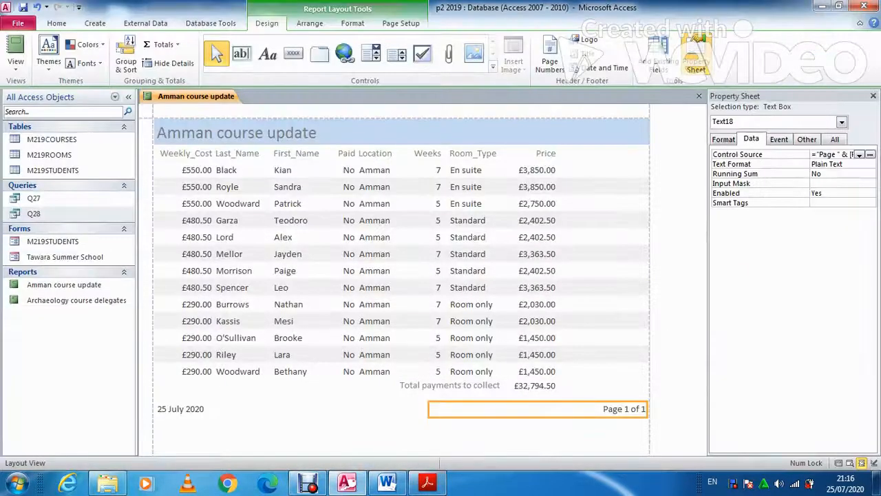
# In Design View, draw a label at the header's top right and type the candidate's name and numbers
pyautogui.rightClick(208, 88)
pyautogui.rightClick(207, 97)
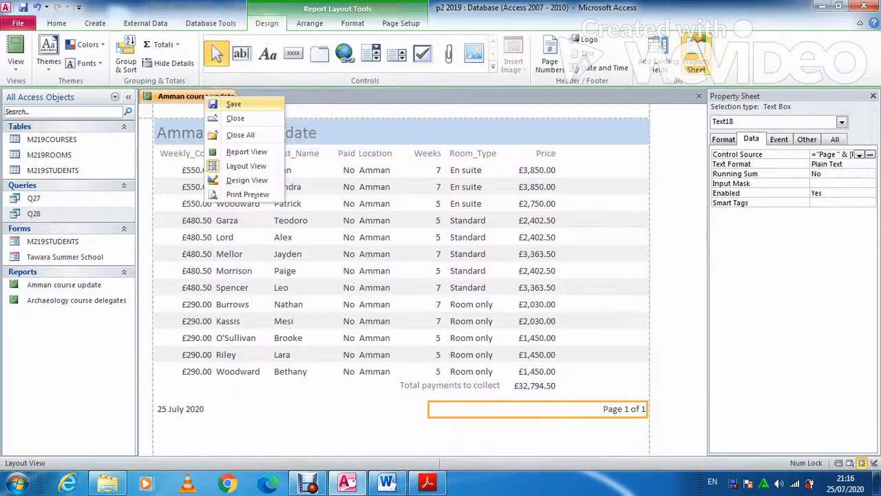
pyautogui.click(246, 180)
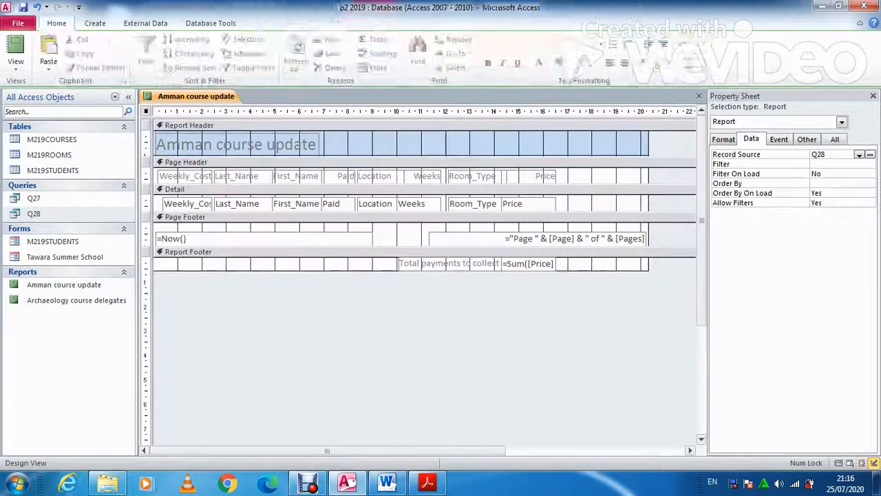
pyautogui.click(268, 53)
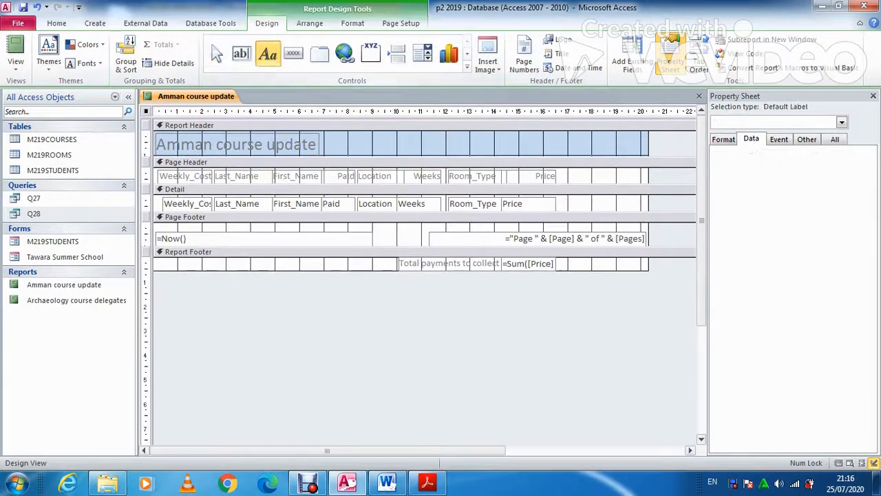
pyautogui.moveTo(412, 135); pyautogui.dragTo(570, 148)
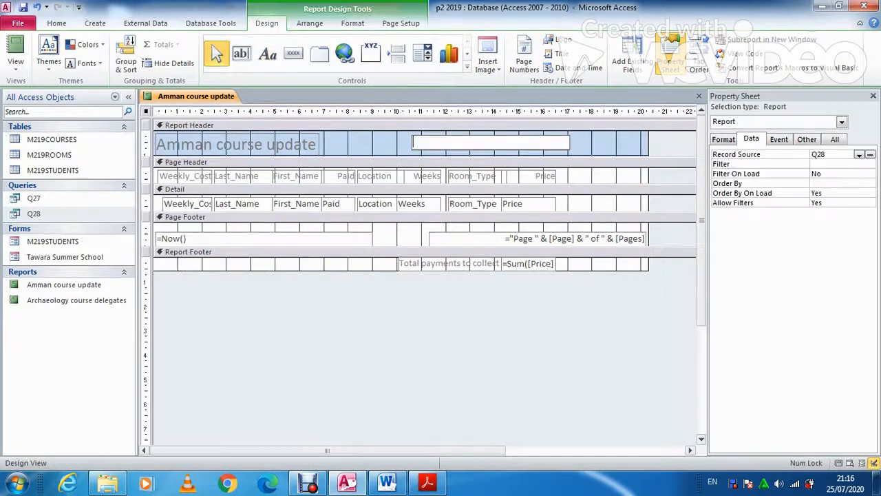
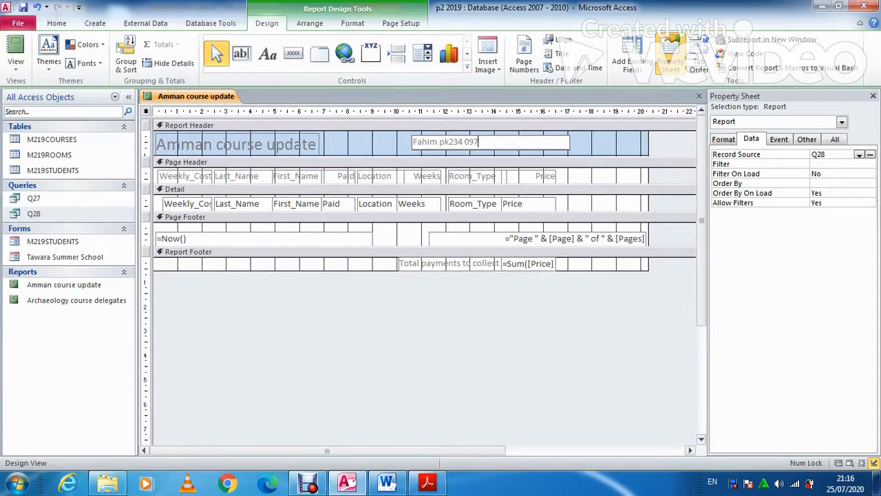
# Capitalise the centre number's letters and add a space after the candidate's name
pyautogui.moveTo(439, 142); pyautogui.dragTo(448, 142)
pyautogui.press('capslock')
pyautogui.write('PK')
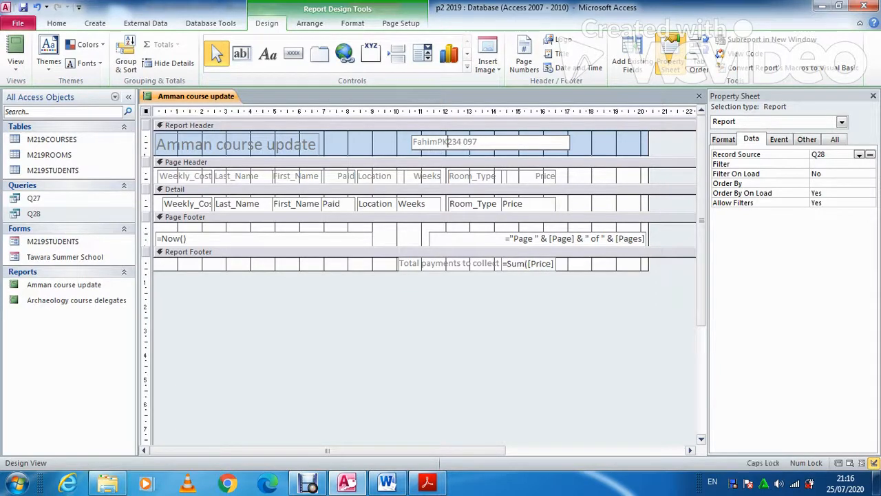
pyautogui.press('Left')
pyautogui.press('Left')
pyautogui.click(605, 143)
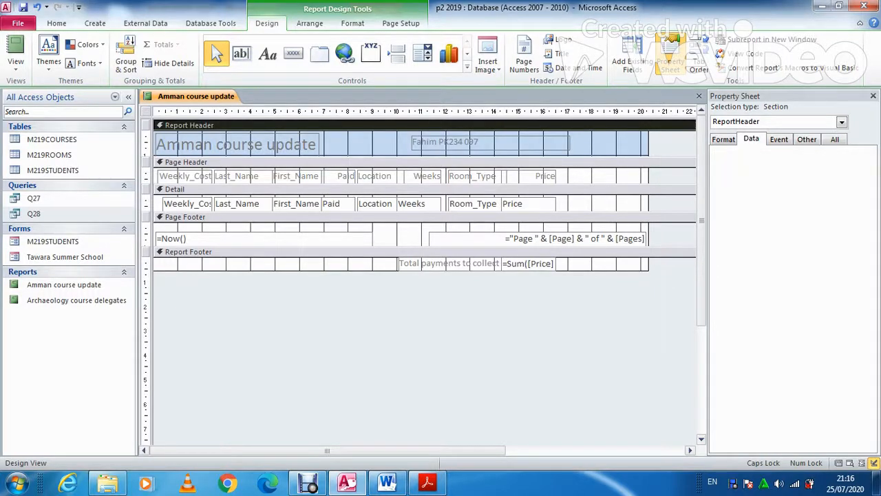
# Right-align the candidate details label text
pyautogui.click(491, 141)
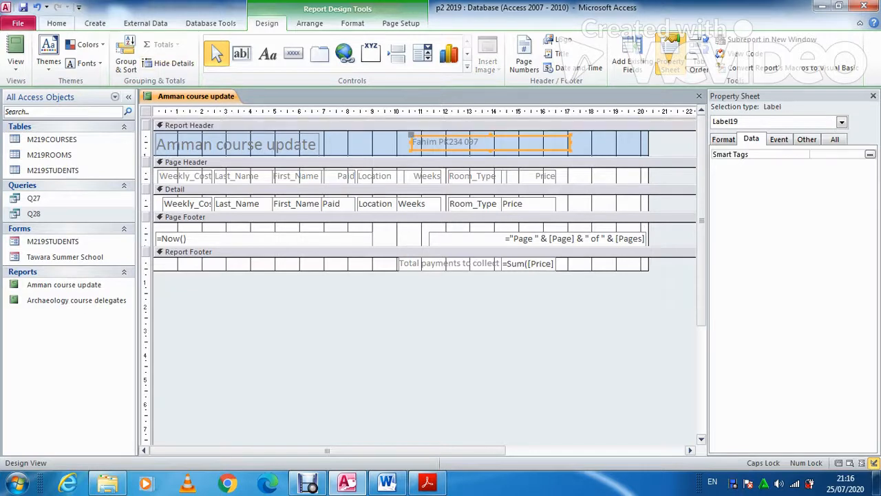
pyautogui.click(56, 23)
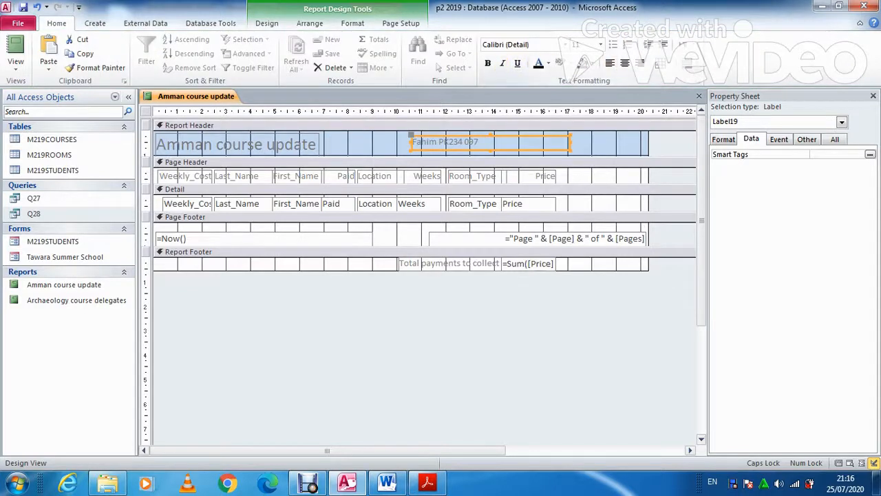
pyautogui.click(641, 63)
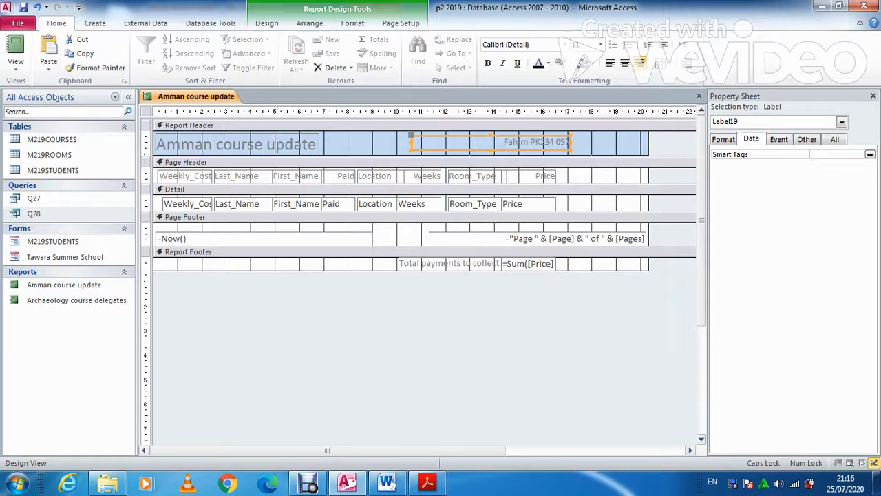
pyautogui.click(569, 141)
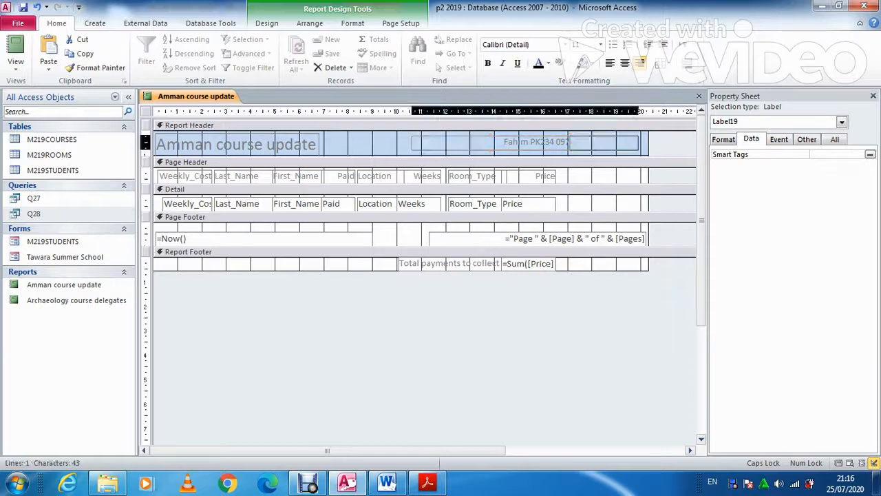
pyautogui.press('Escape')
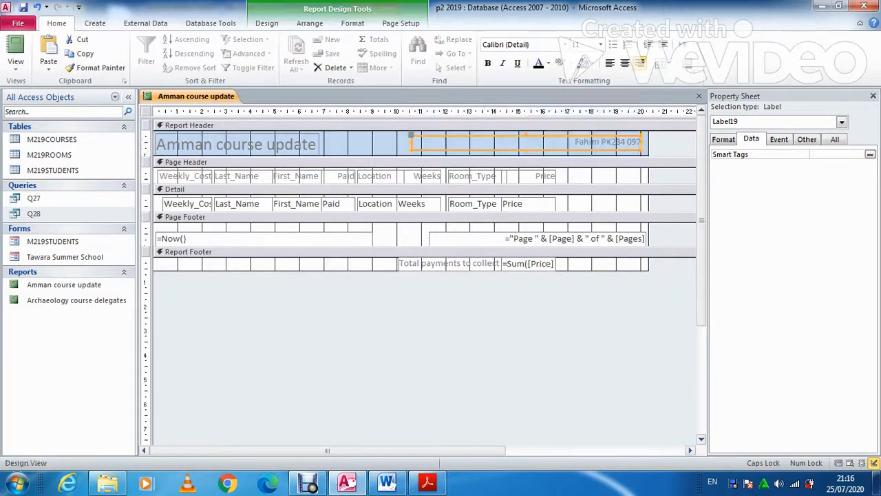
pyautogui.press('Escape')
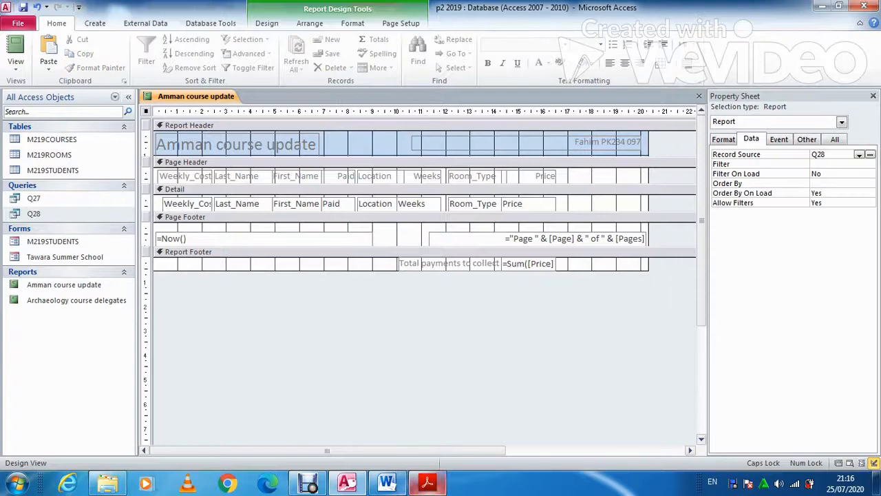
pyautogui.hotkey('alt', 'Tab')
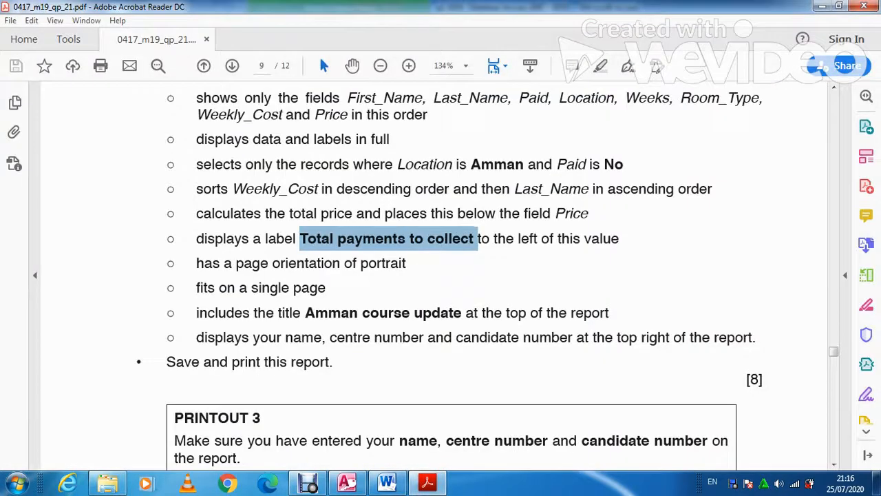
pyautogui.hotkey('alt', 'Tab')
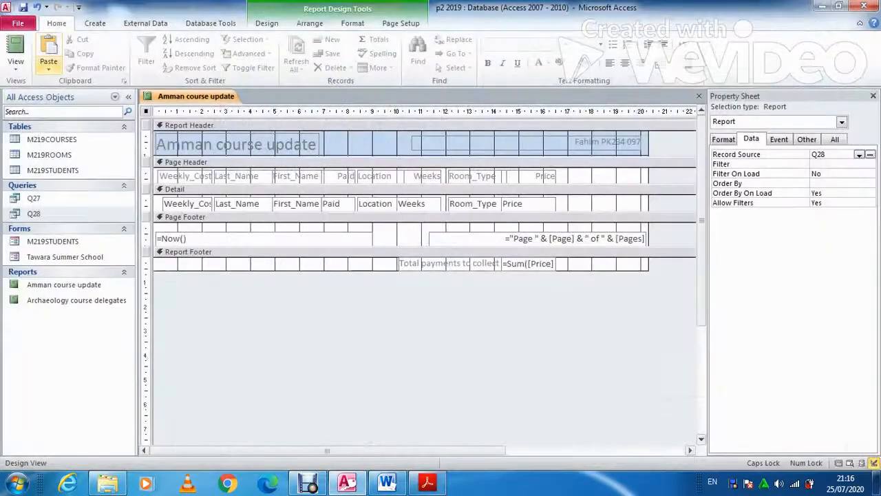
pyautogui.click(15, 63)
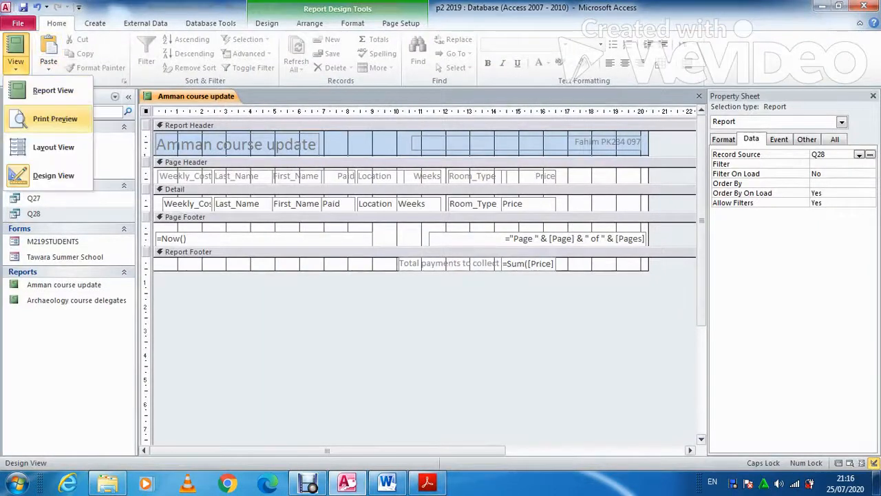
# Print-preview the Amman course update report to check all rows and the £32,794.50 total
pyautogui.click(55, 117)
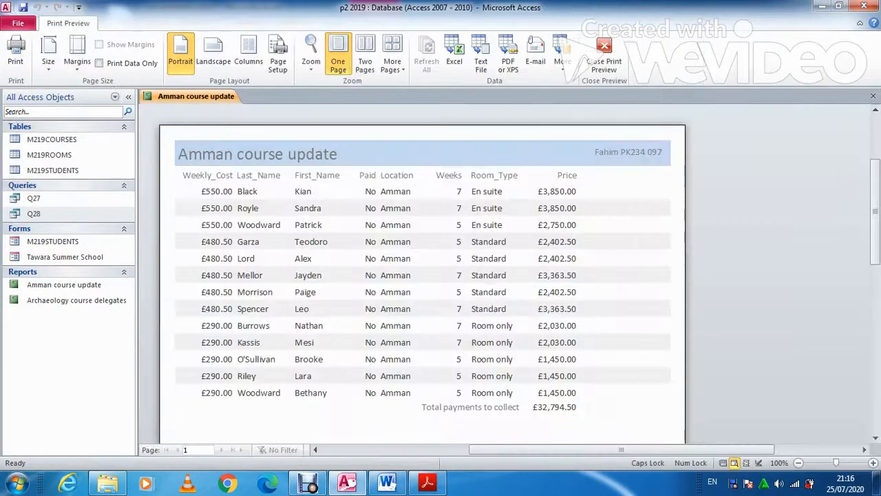
pyautogui.scroll(-5, 422, 276)
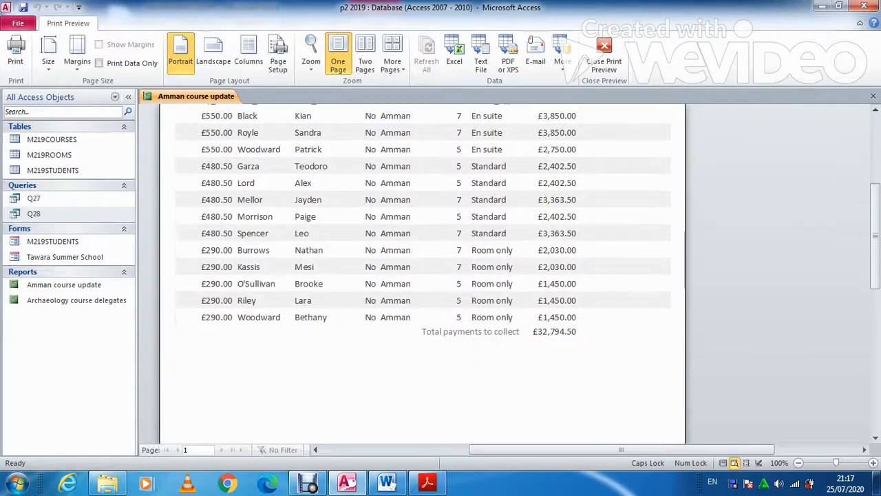
pyautogui.scroll(-10, 423, 275)
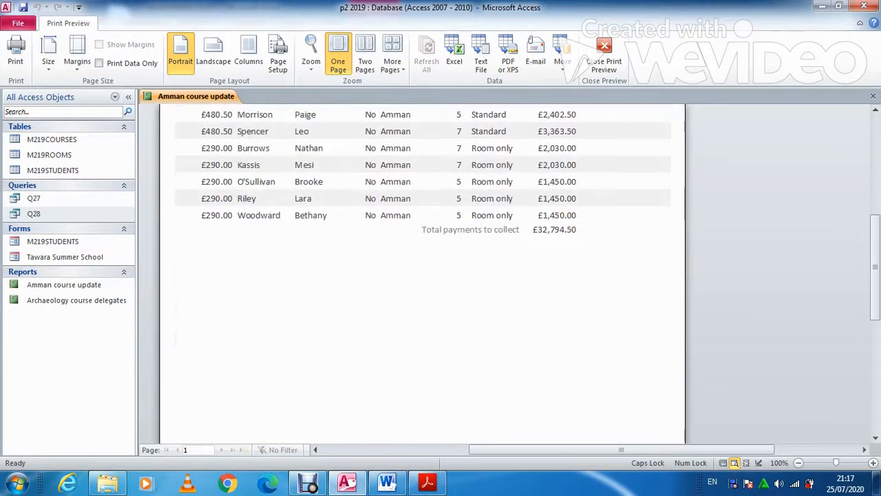
pyautogui.scroll(5, 422, 276)
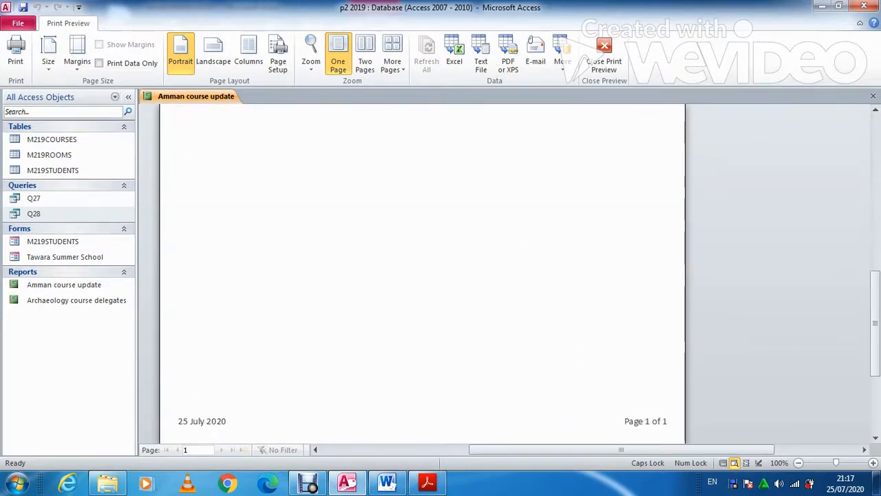
pyautogui.scroll(5, 422, 275)
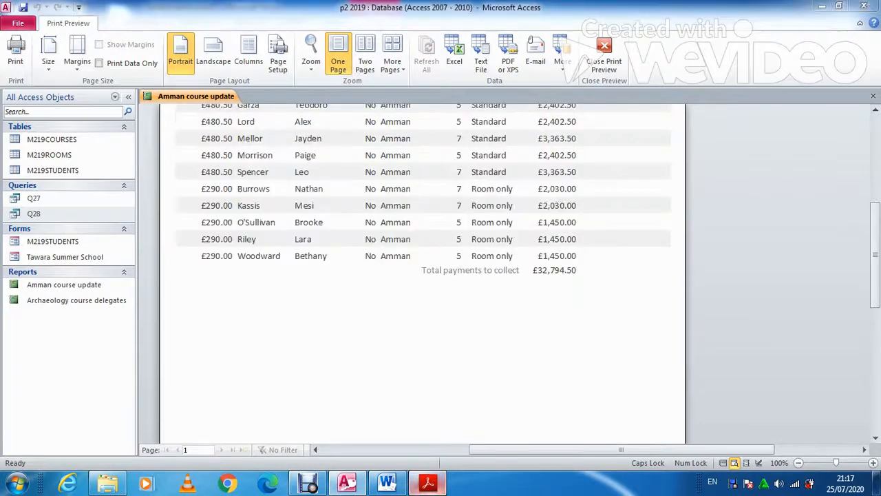
pyautogui.click(426, 482)
pyautogui.scroll(-2, 441, 275)
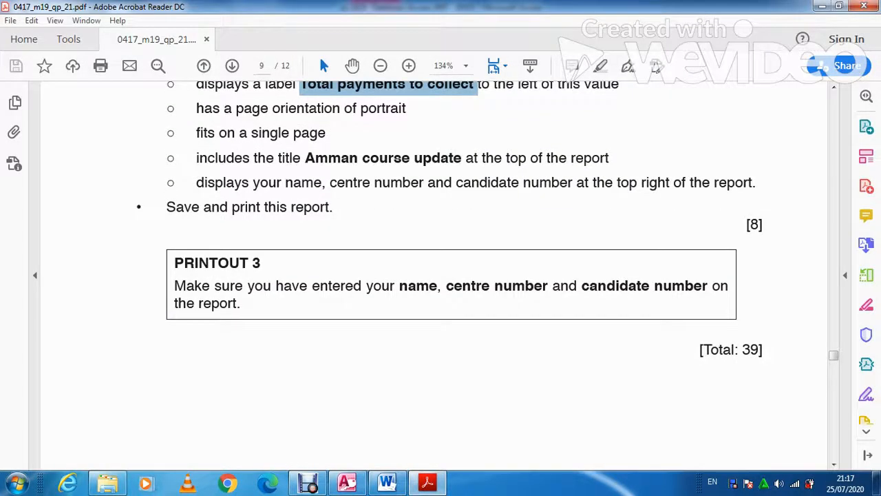
pyautogui.scroll(-10, 441, 275)
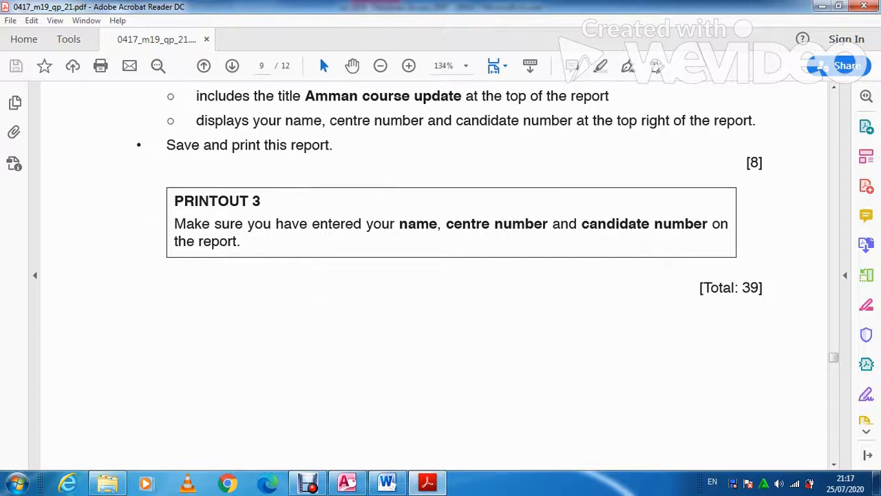
pyautogui.scroll(-2, 440, 275)
pyautogui.scroll(10, 441, 276)
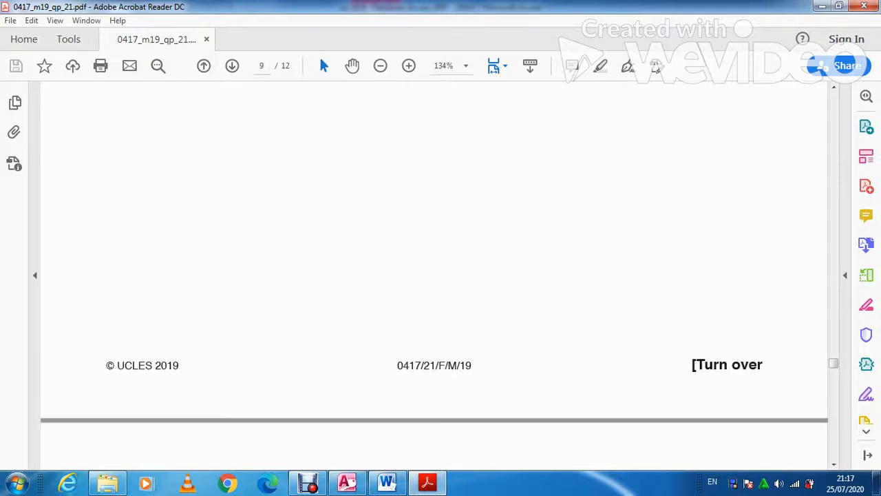
pyautogui.scroll(5, 440, 275)
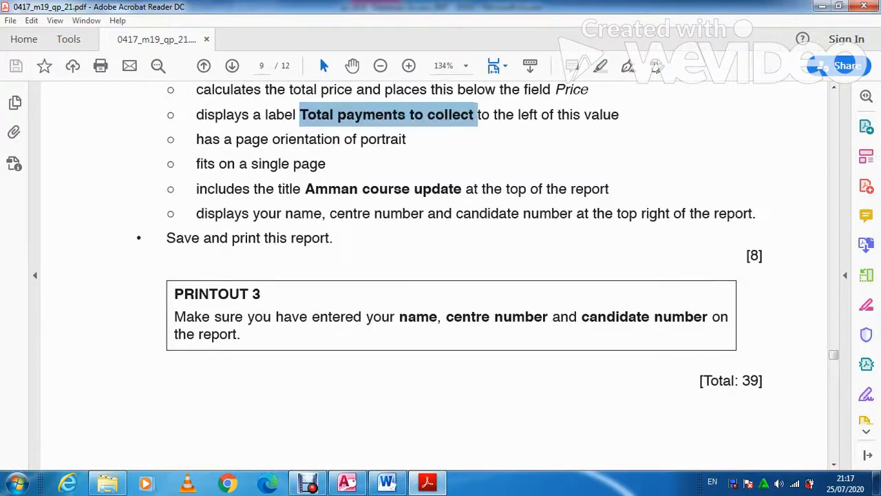